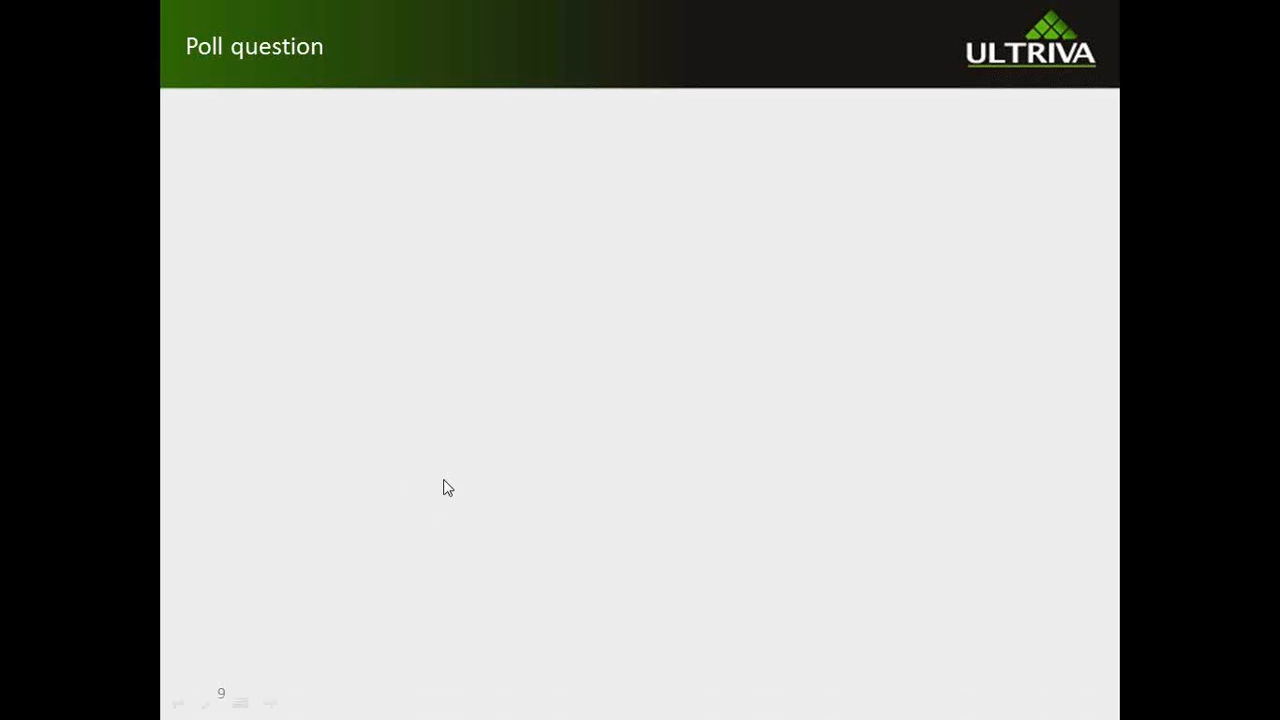
Advance to the Demo slide, end the slideshow and switch to the Ultriva site in Internet Explorer
click(477, 455)
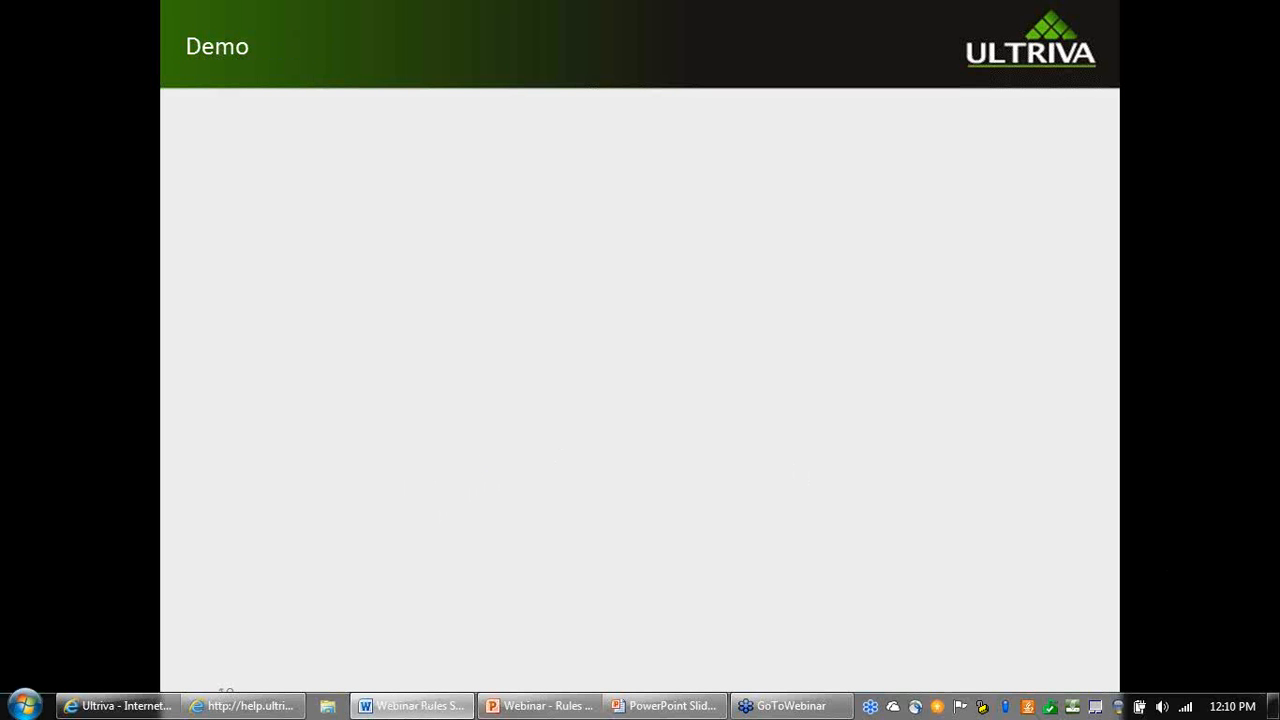
mouse_move(165, 708)
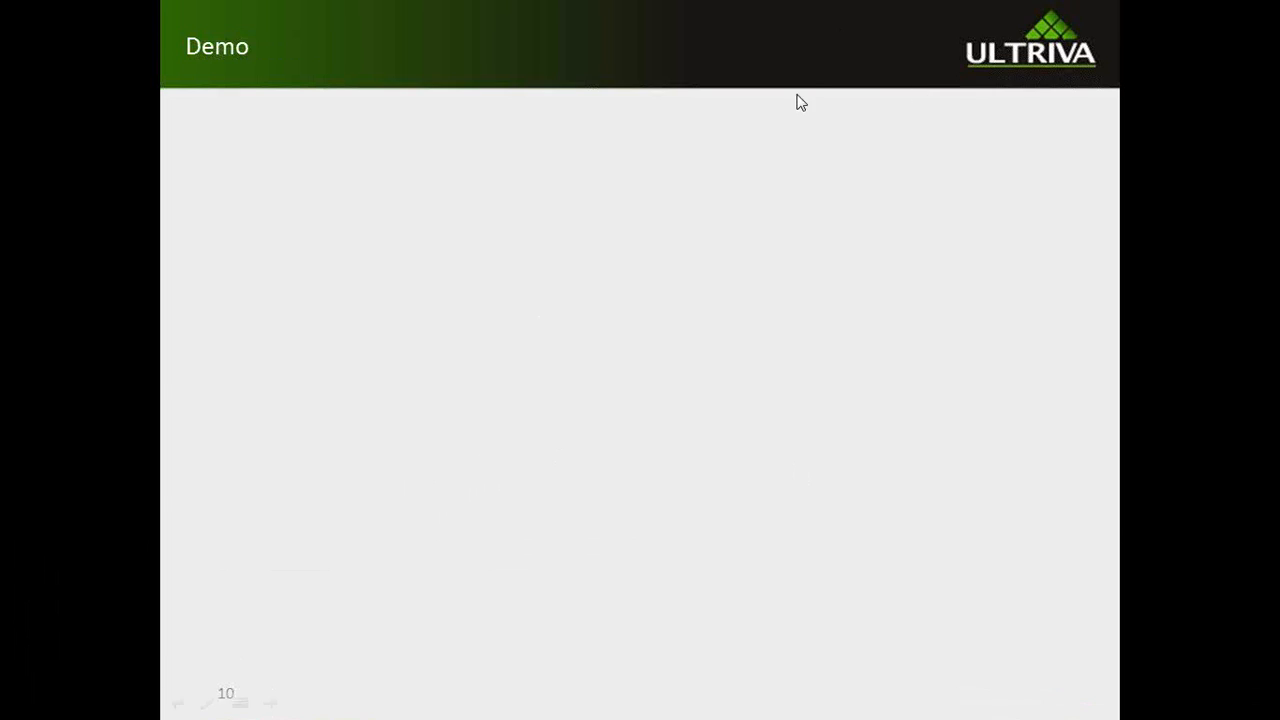
key(Escape)
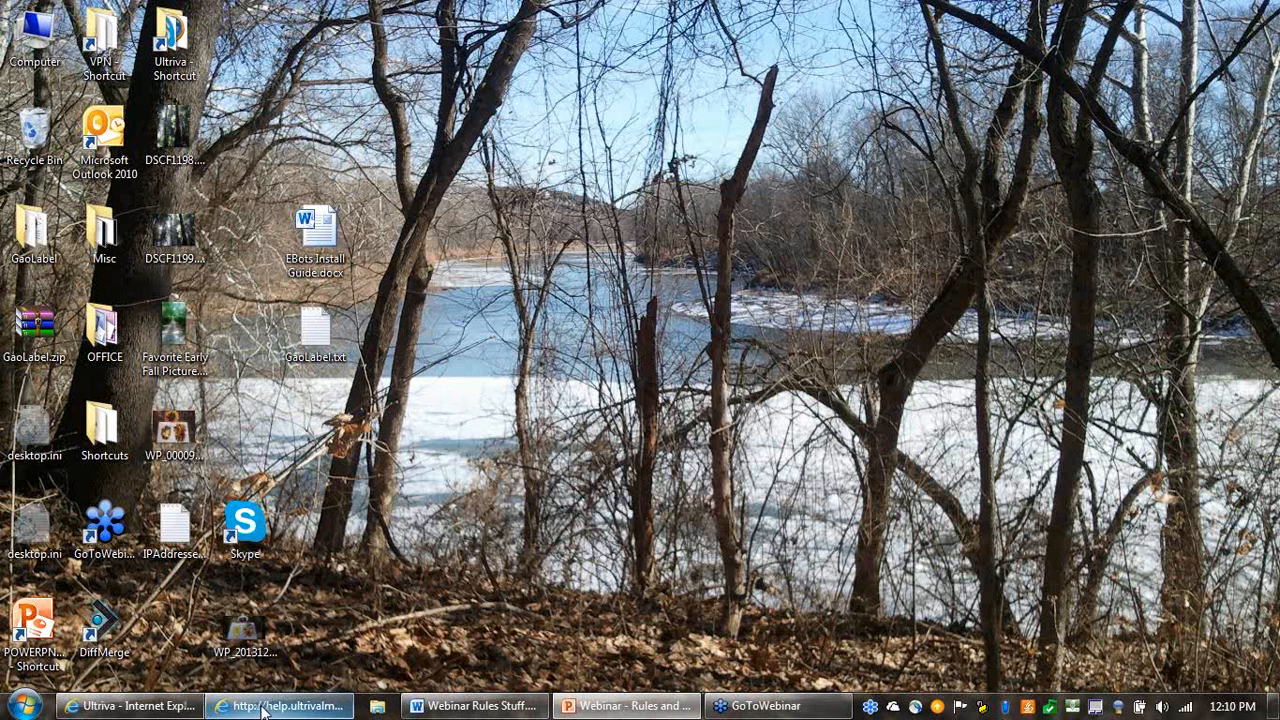
click(130, 705)
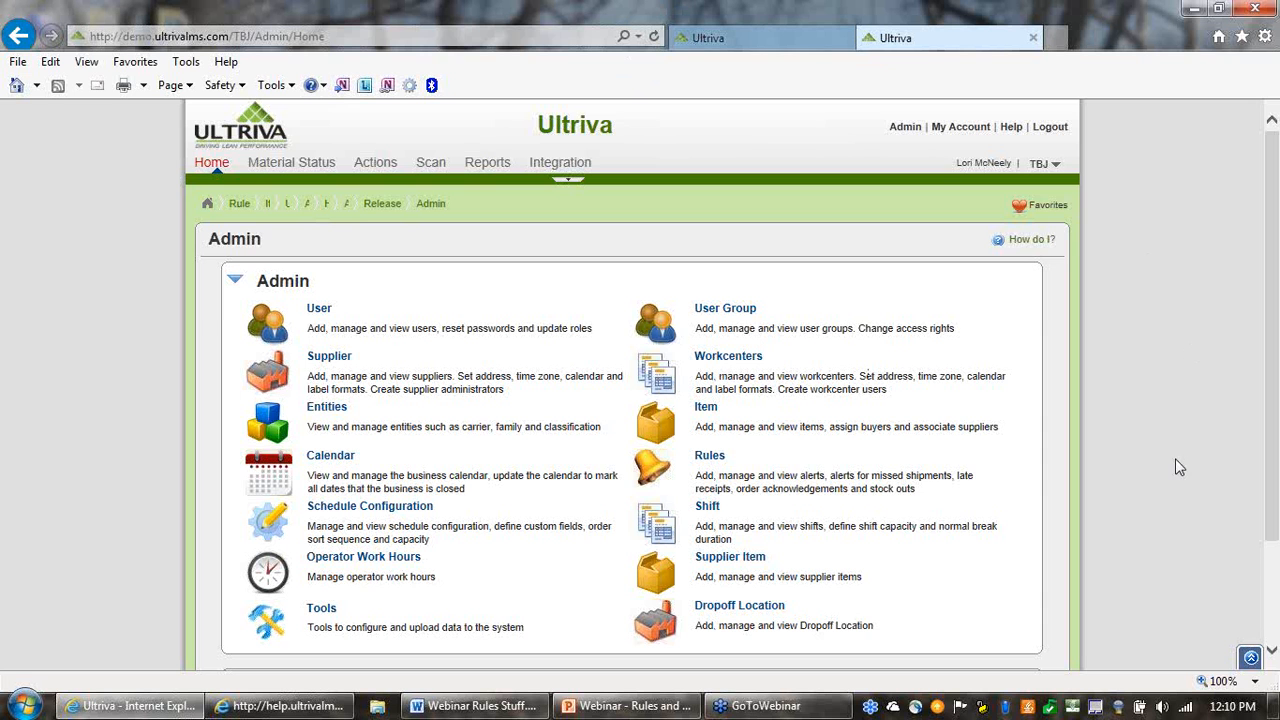
Open the rule list from Ultriva's administration page and review the local KanbanCard rules
click(903, 130)
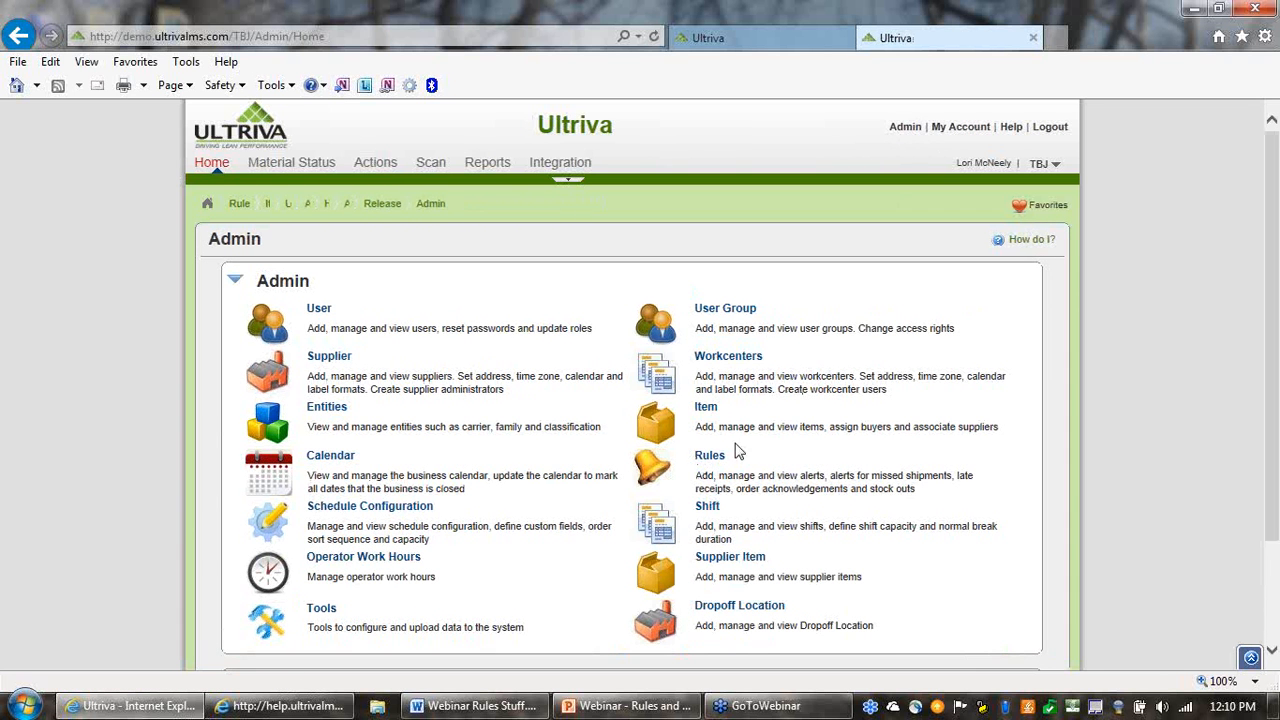
click(708, 462)
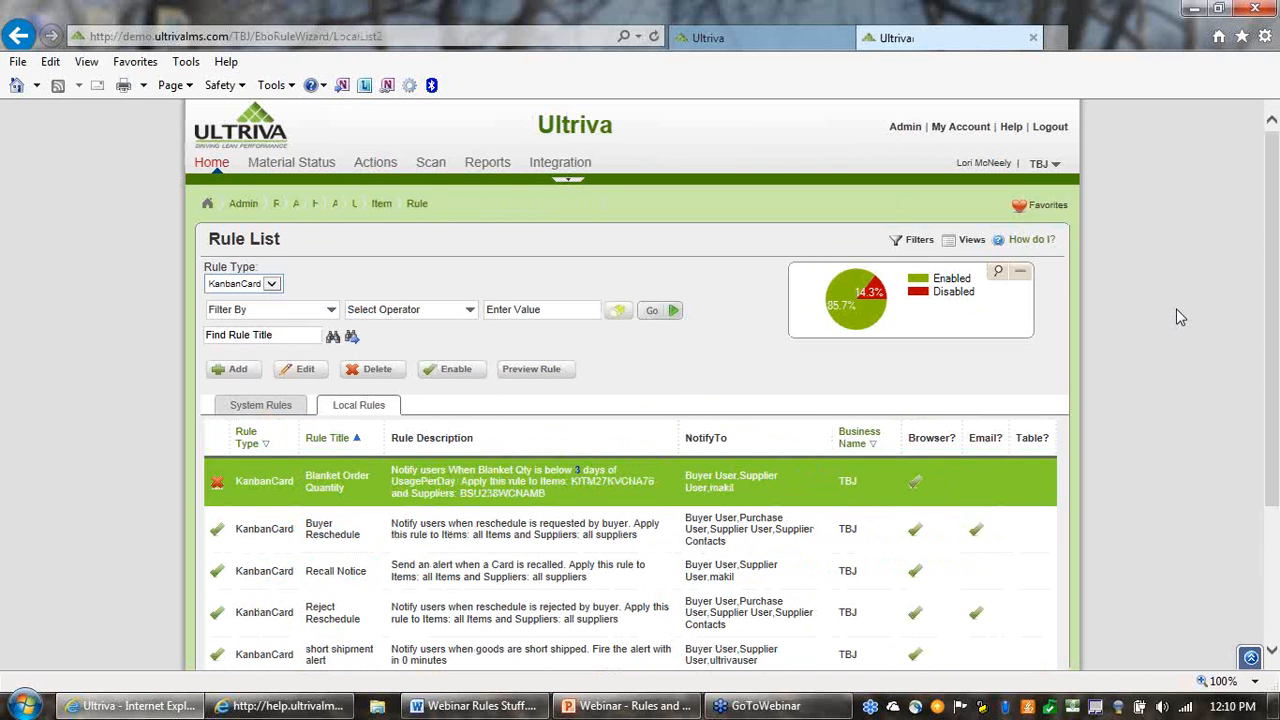
scroll(1190, 330, down, 3)
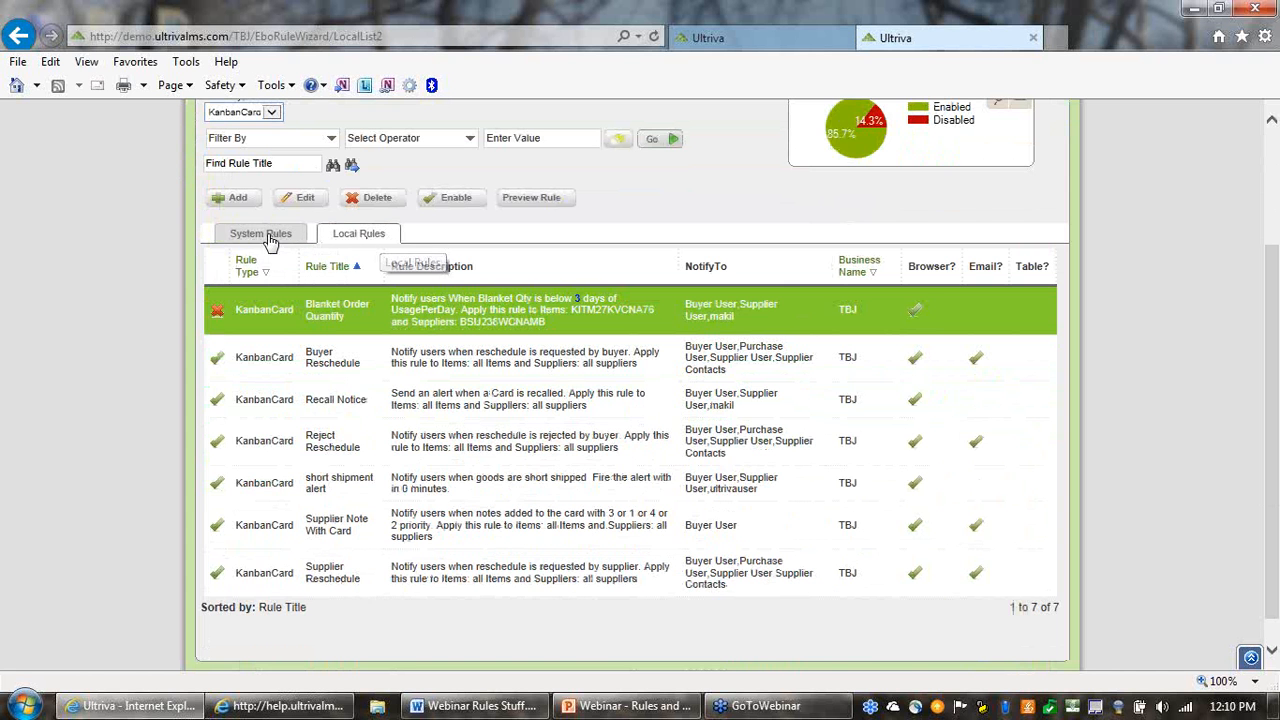
scroll(436, 260, up, 2)
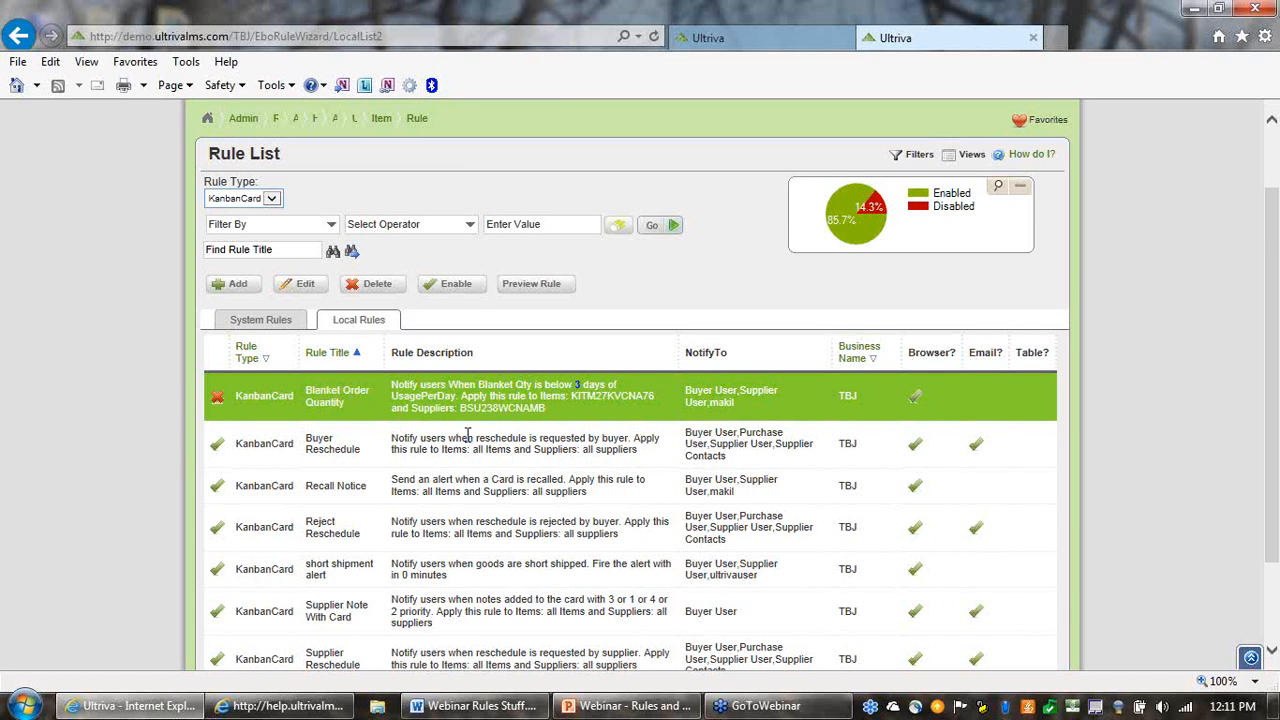
scroll(465, 432, down, 1)
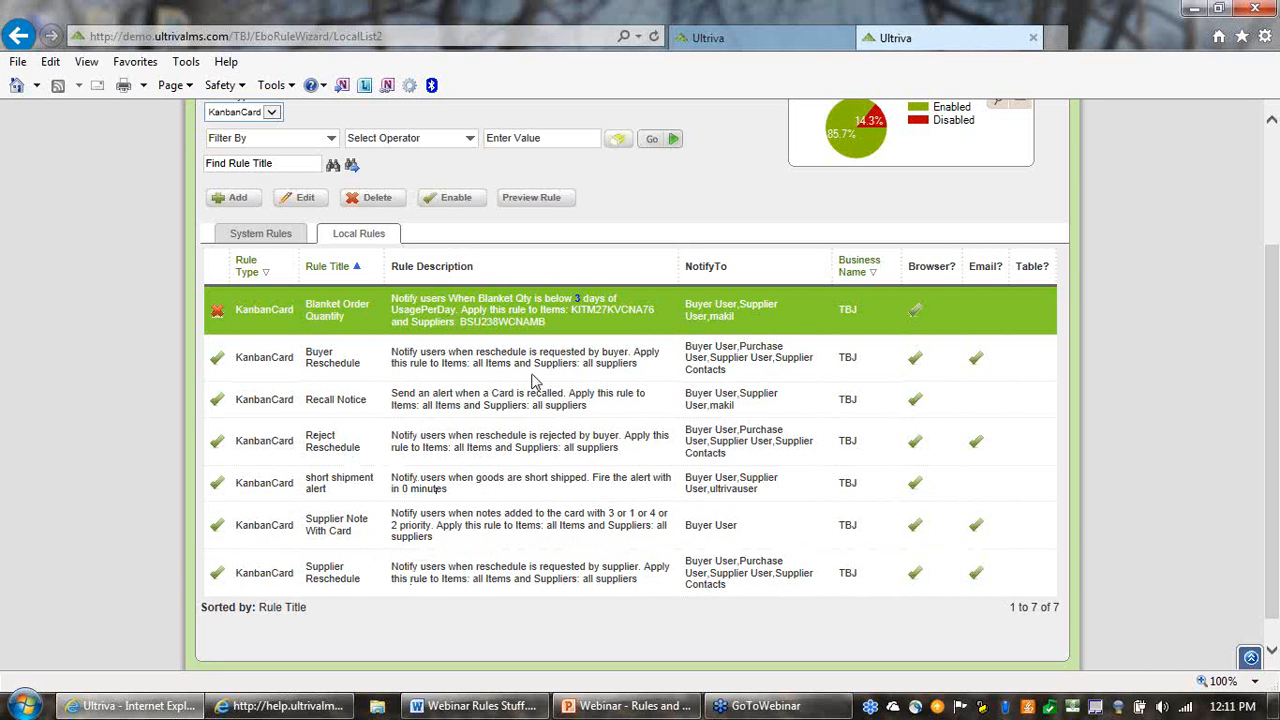
Show the system rules for KanbanCard and select the Supplier Cards Released rule to examine it
click(260, 235)
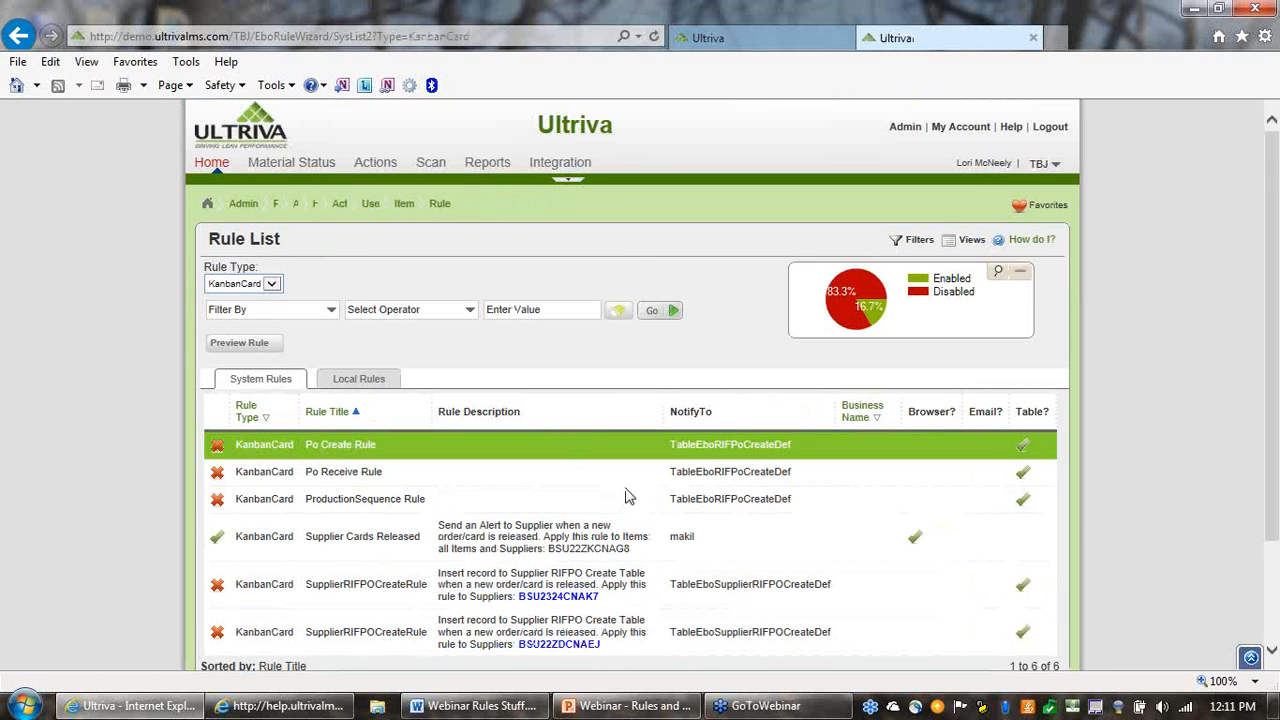
scroll(655, 495, down, 2)
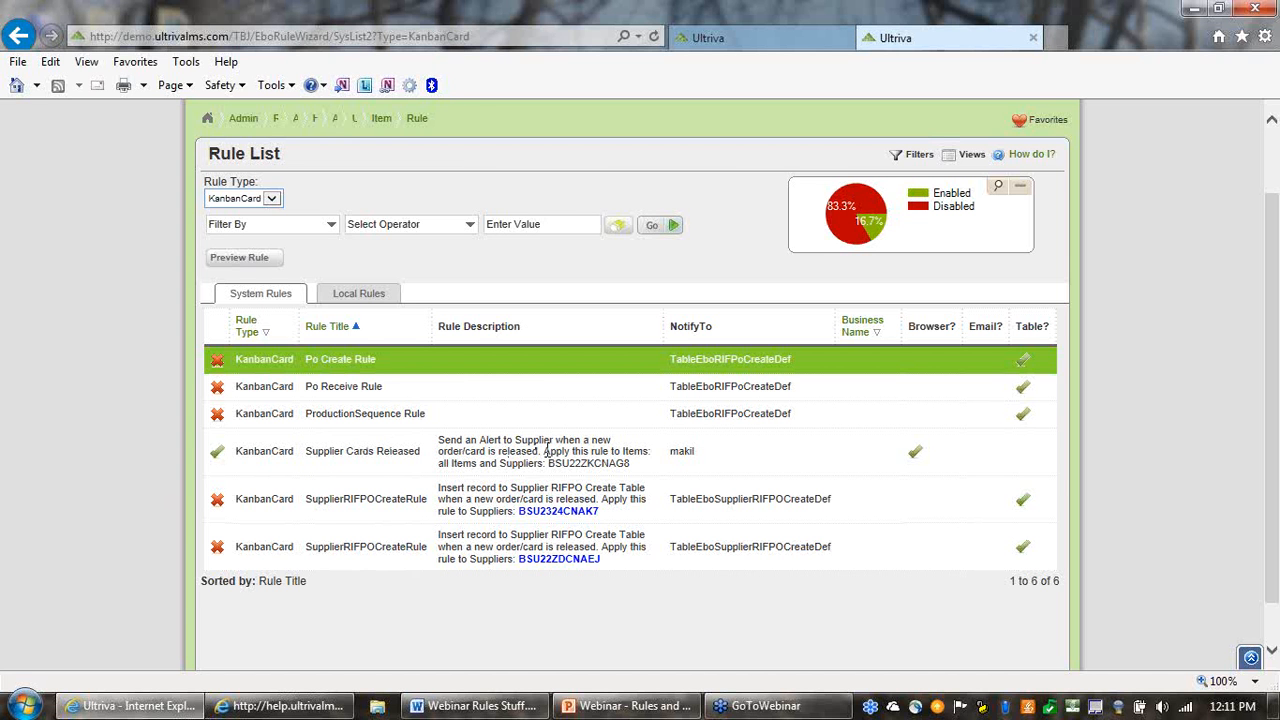
double_click(680, 455)
click(712, 463)
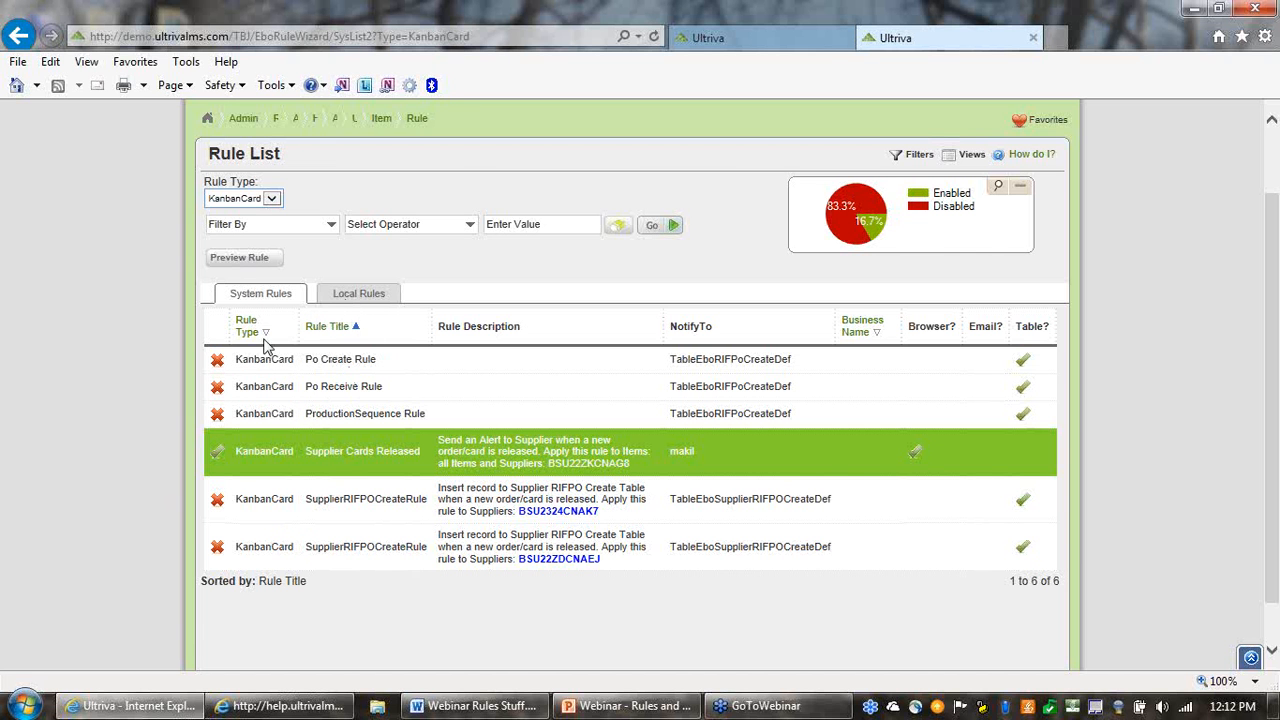
Start a new local KanbanCard rule and title it Order Released
click(352, 297)
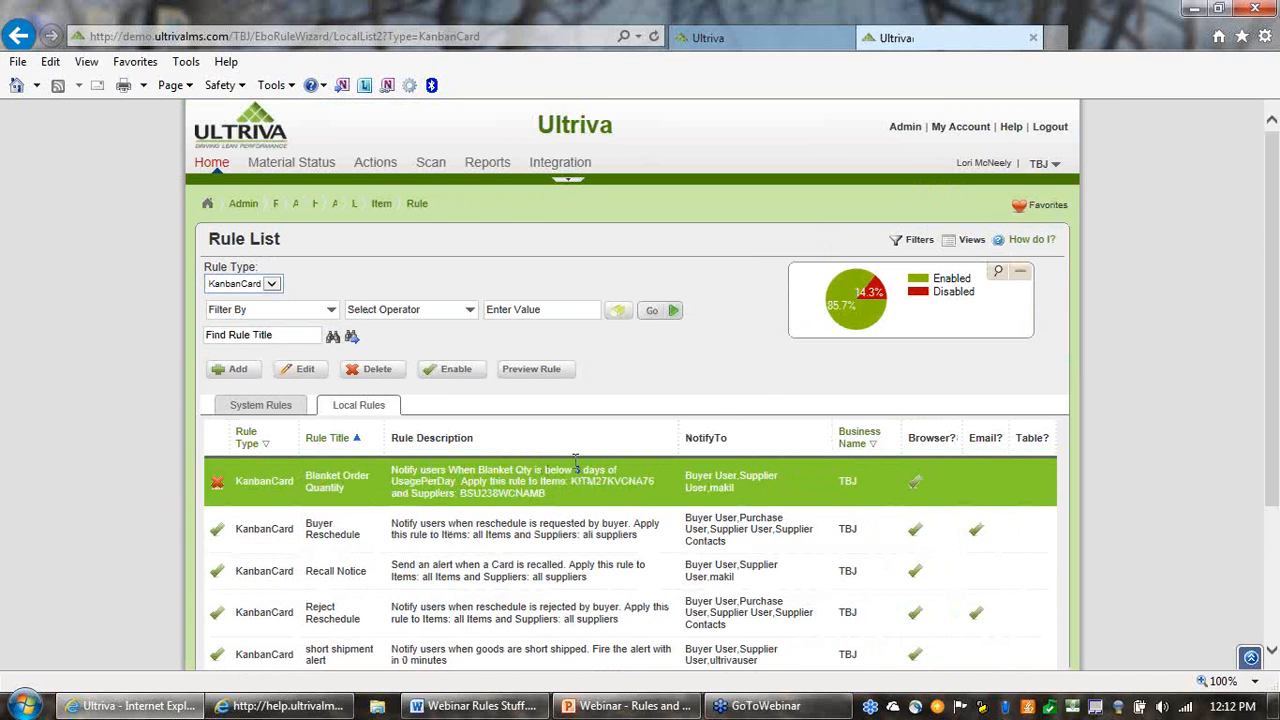
scroll(758, 385, down, 1)
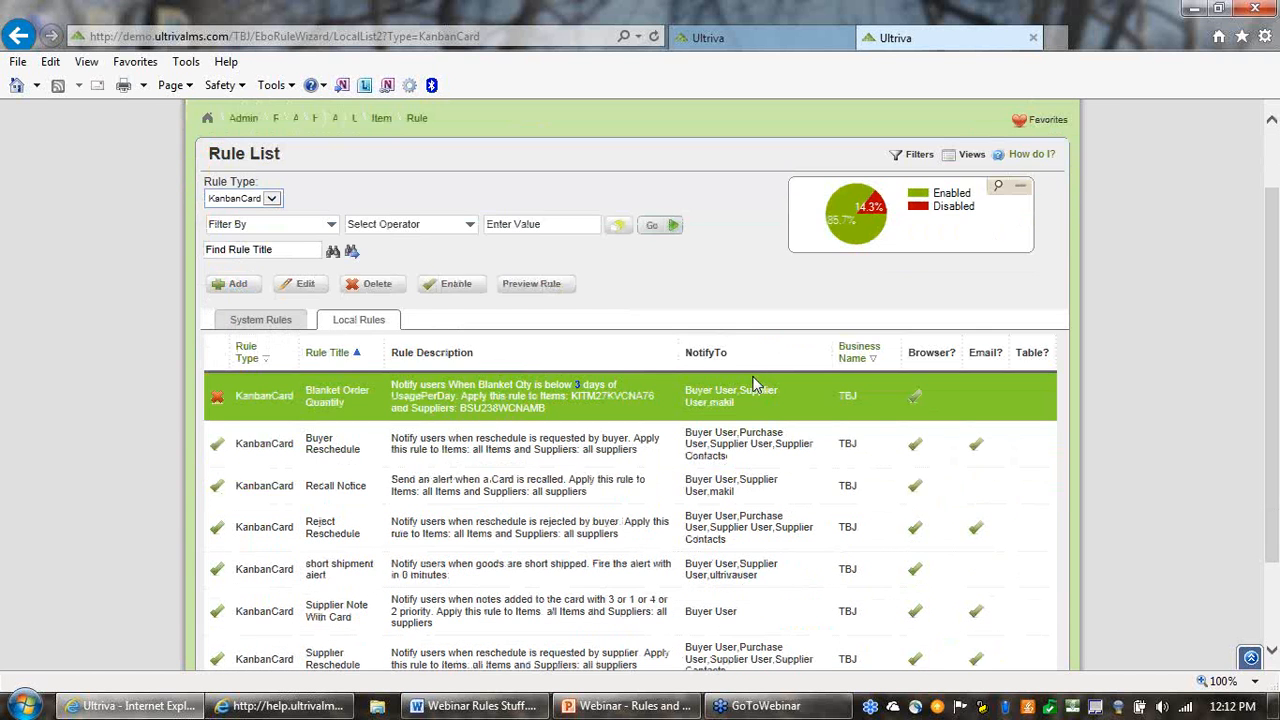
click(236, 286)
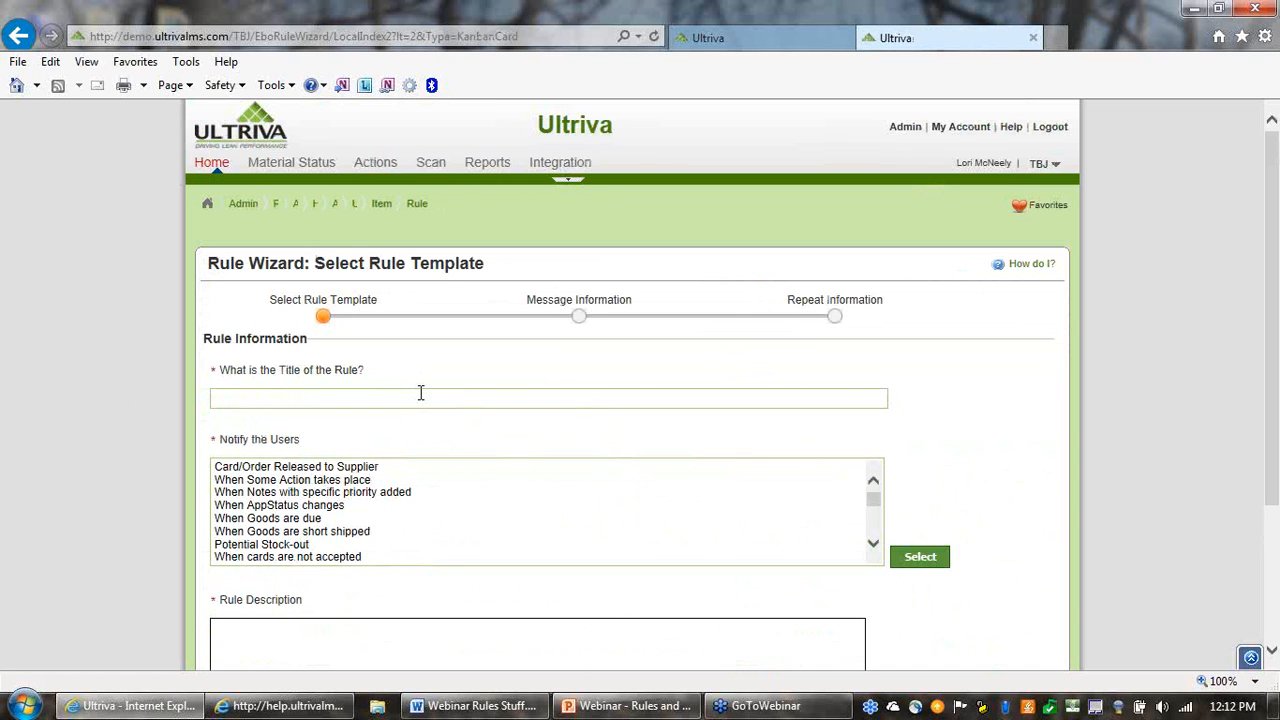
click(422, 396)
text(Ord)
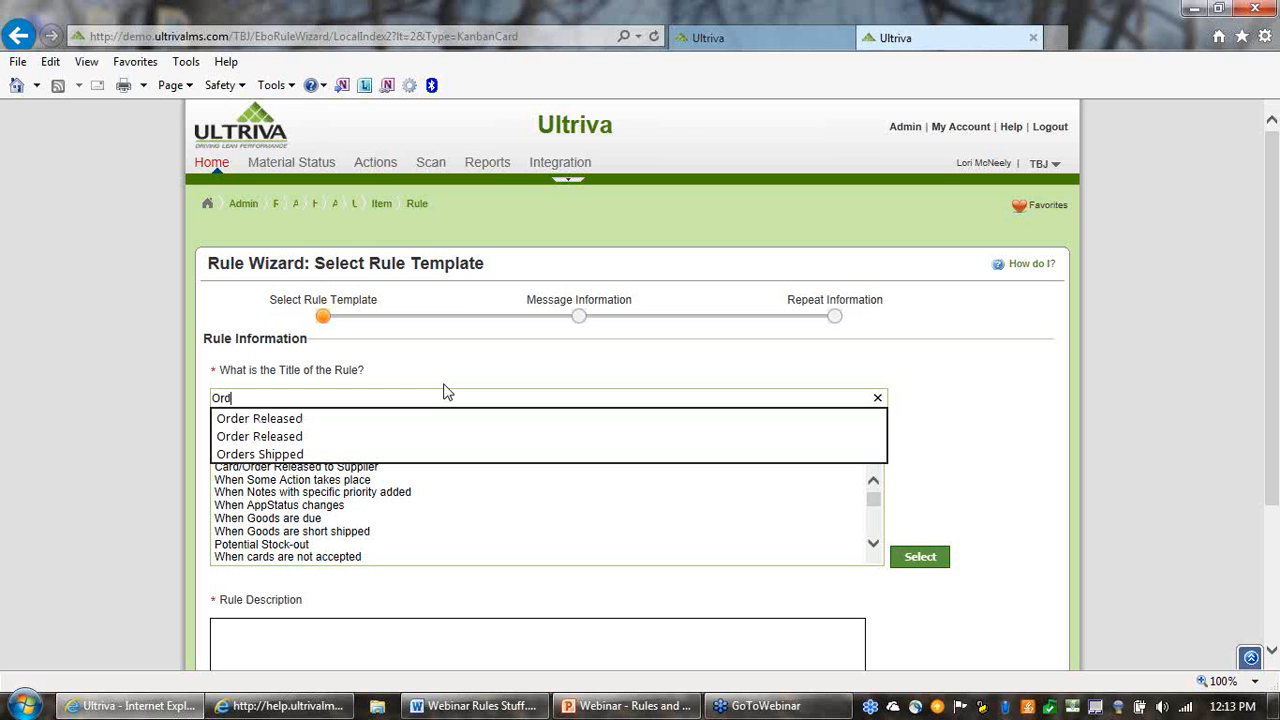
key(Down)
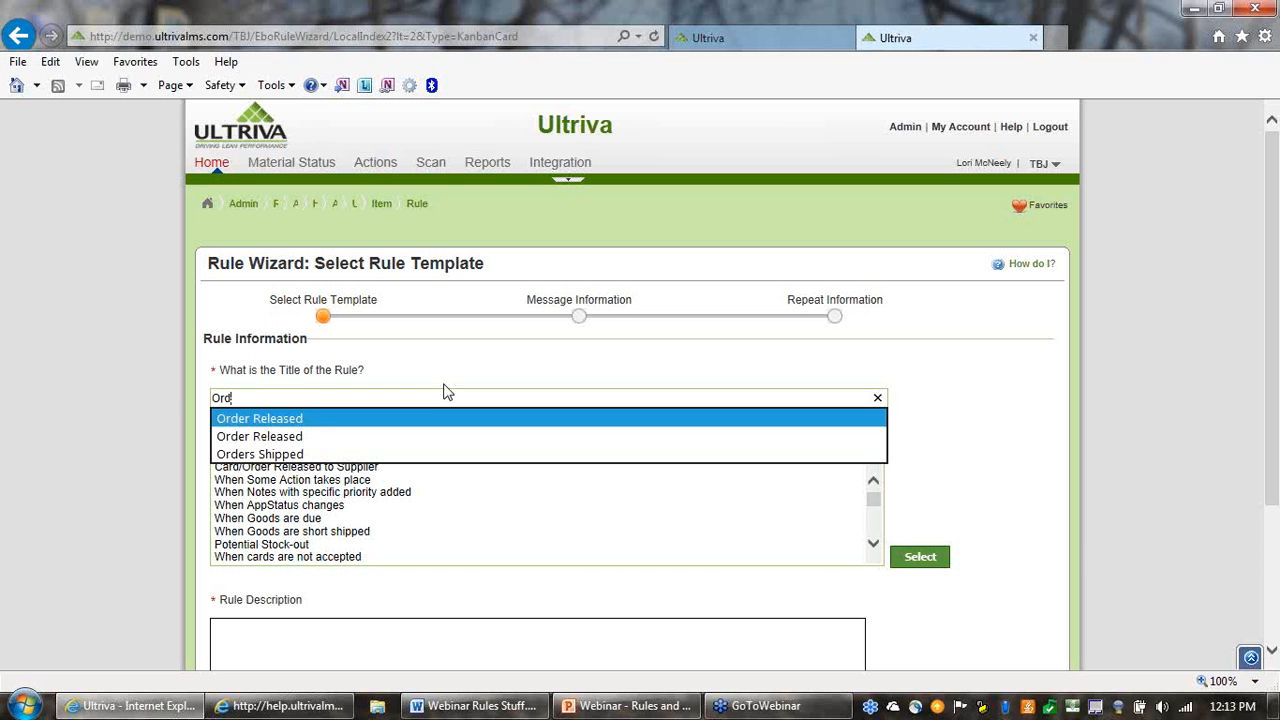
key(Return)
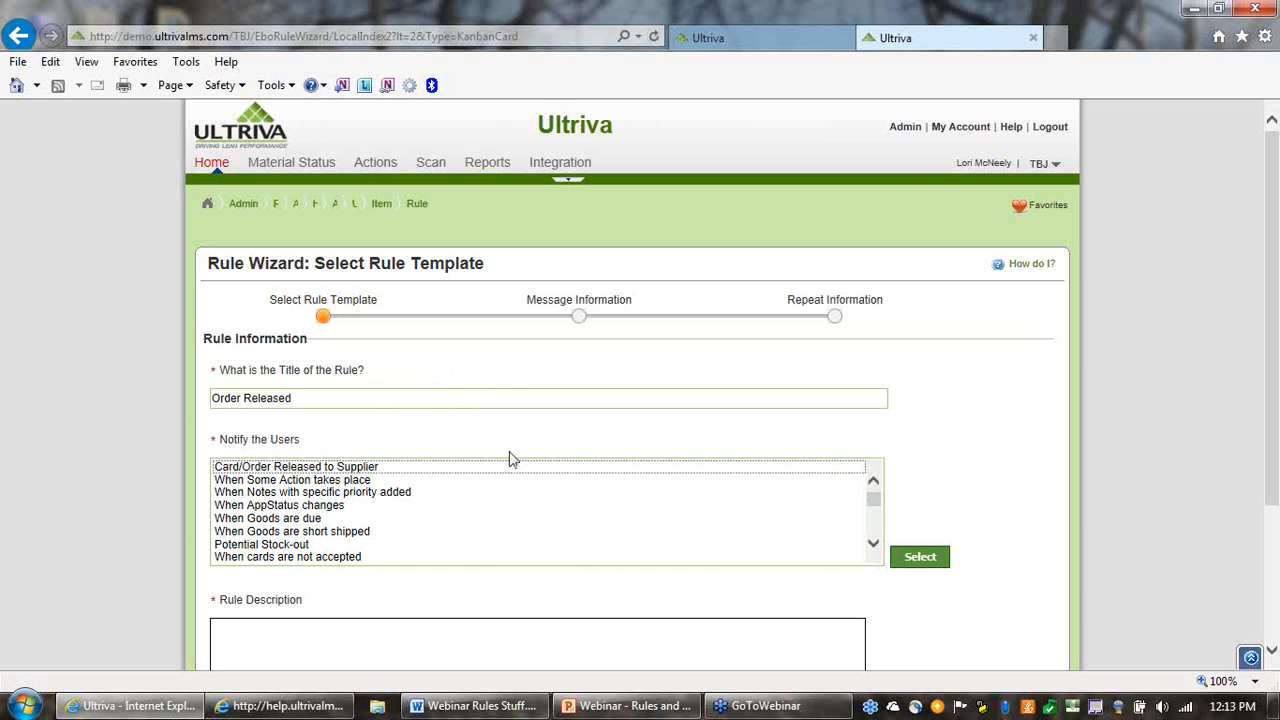
Apply the Card/Order Released to Supplier template to the new rule
click(451, 470)
click(449, 467)
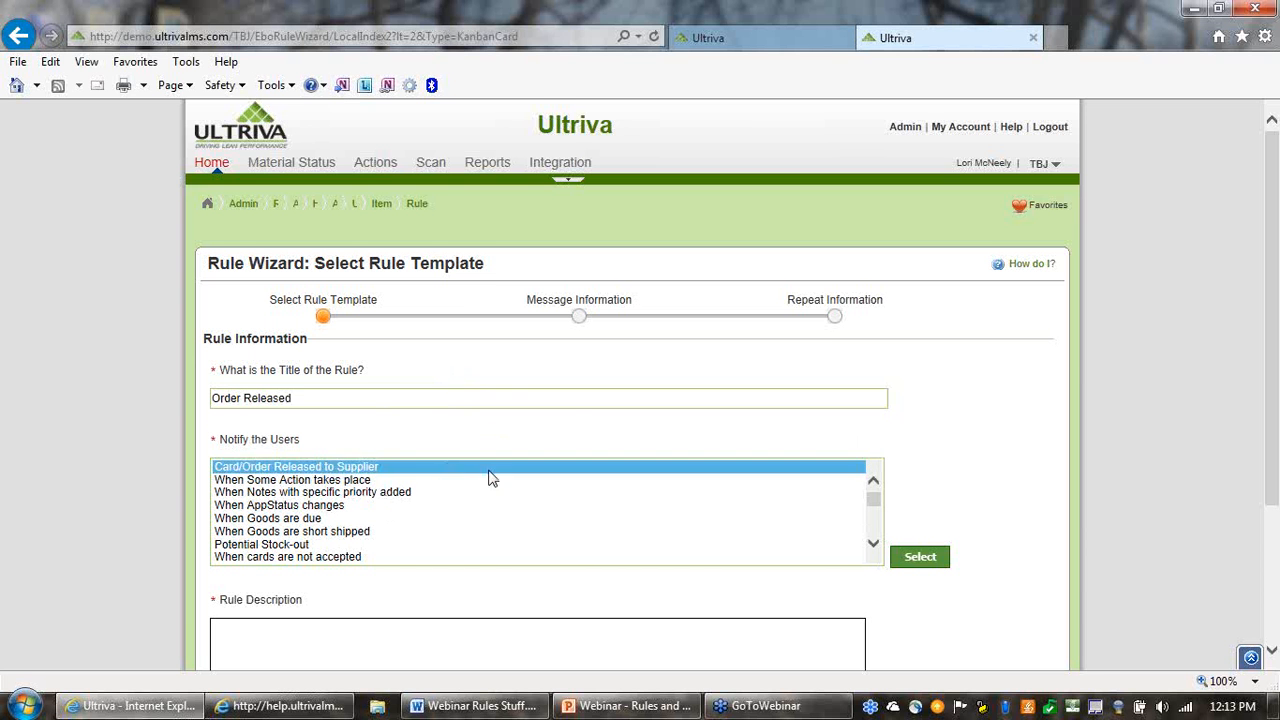
scroll(583, 430, down, 1)
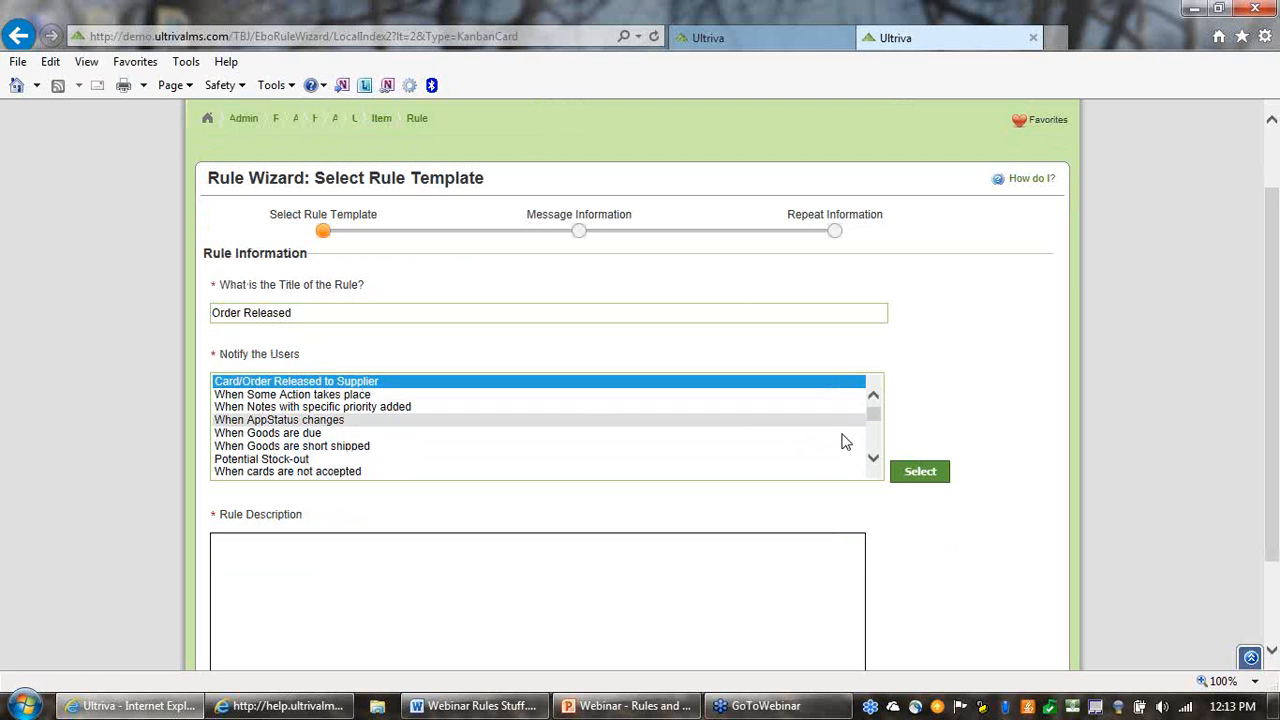
click(918, 474)
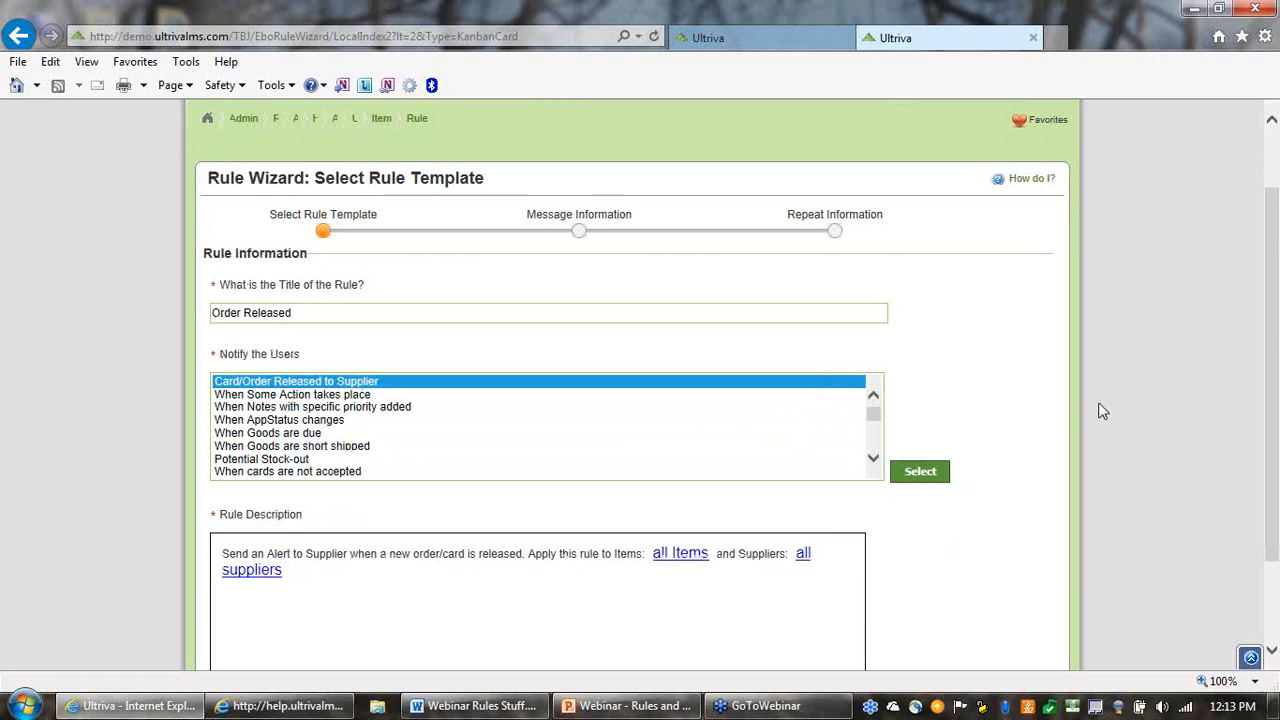
Look through the items and suppliers the rule can be limited to, cancelling both selections
scroll(1099, 402, down, 3)
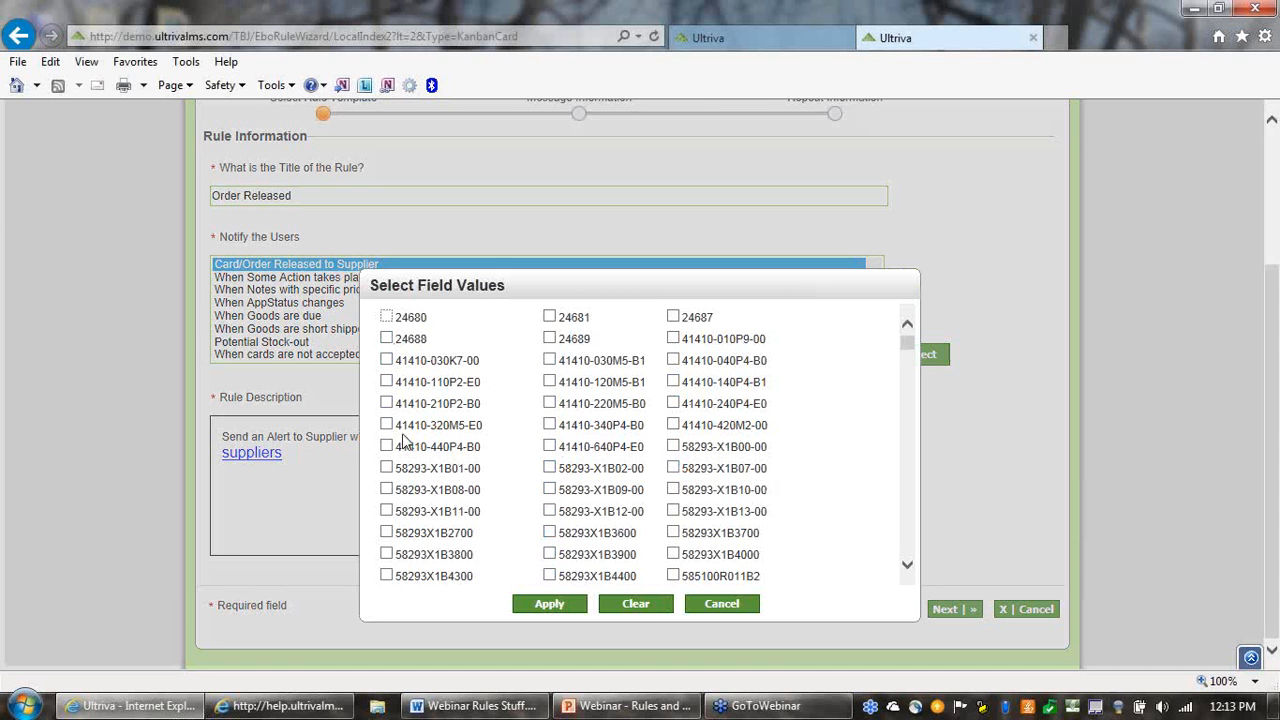
click(720, 604)
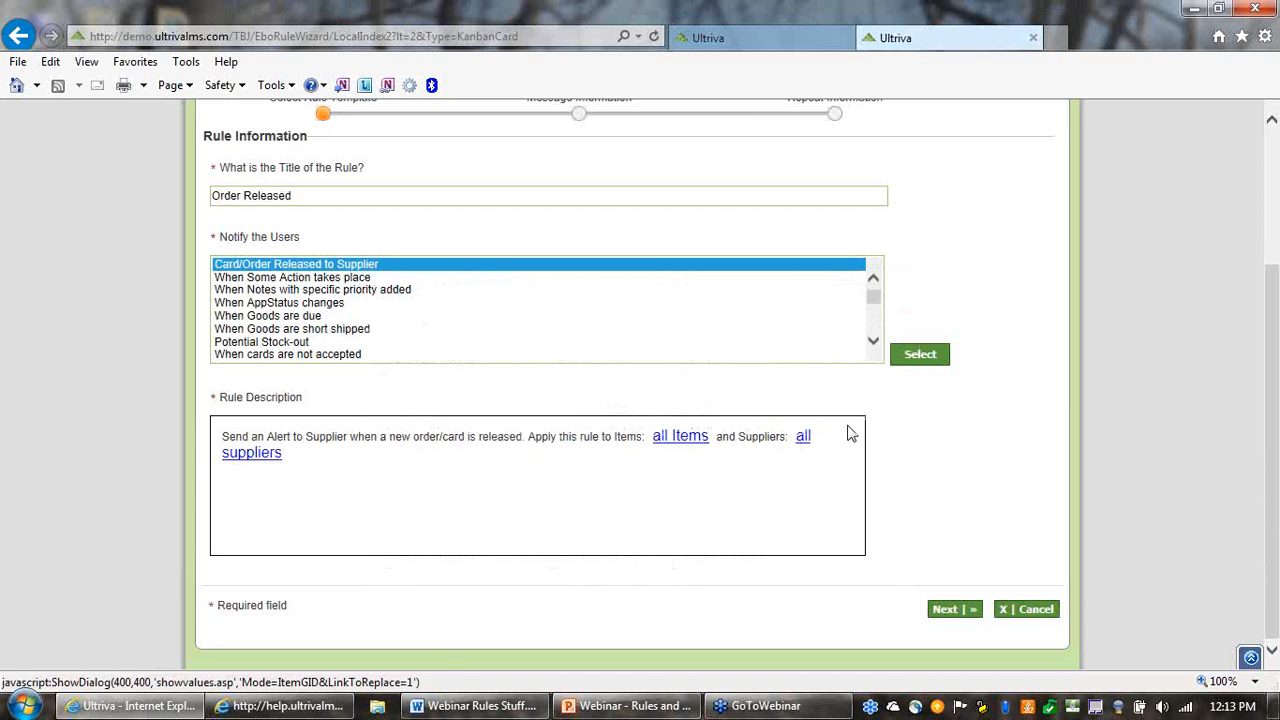
click(804, 442)
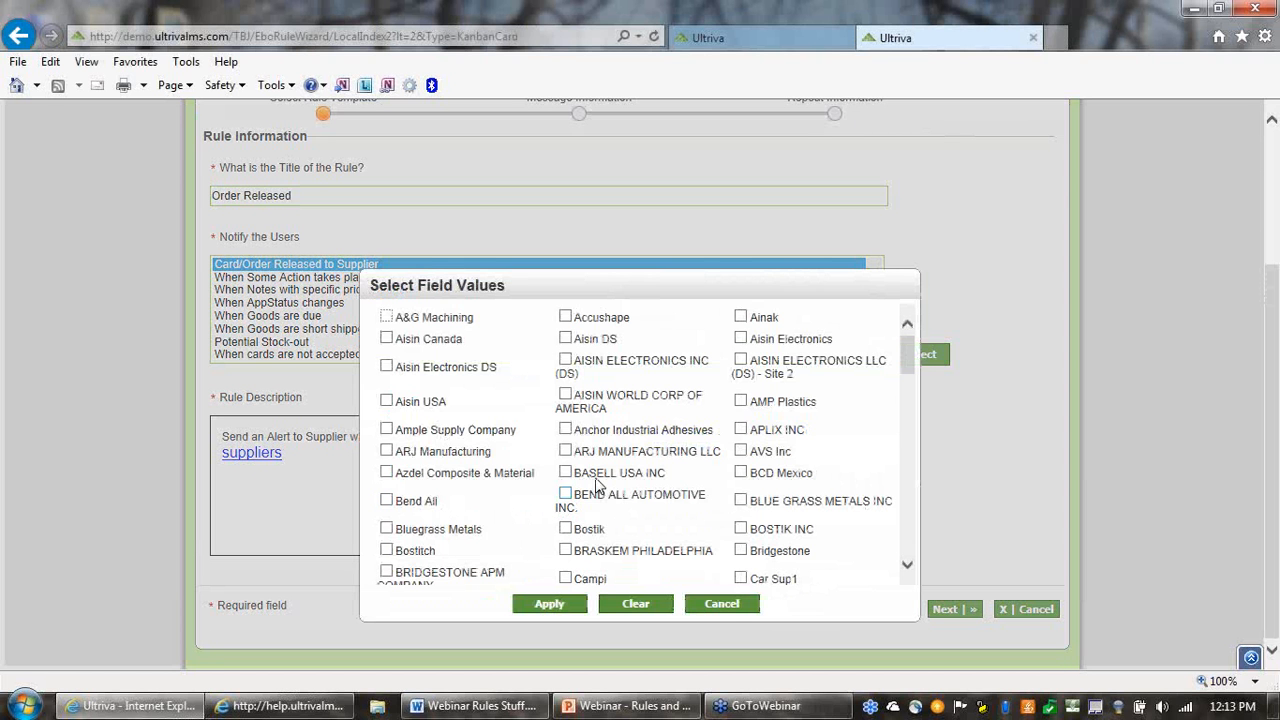
click(721, 604)
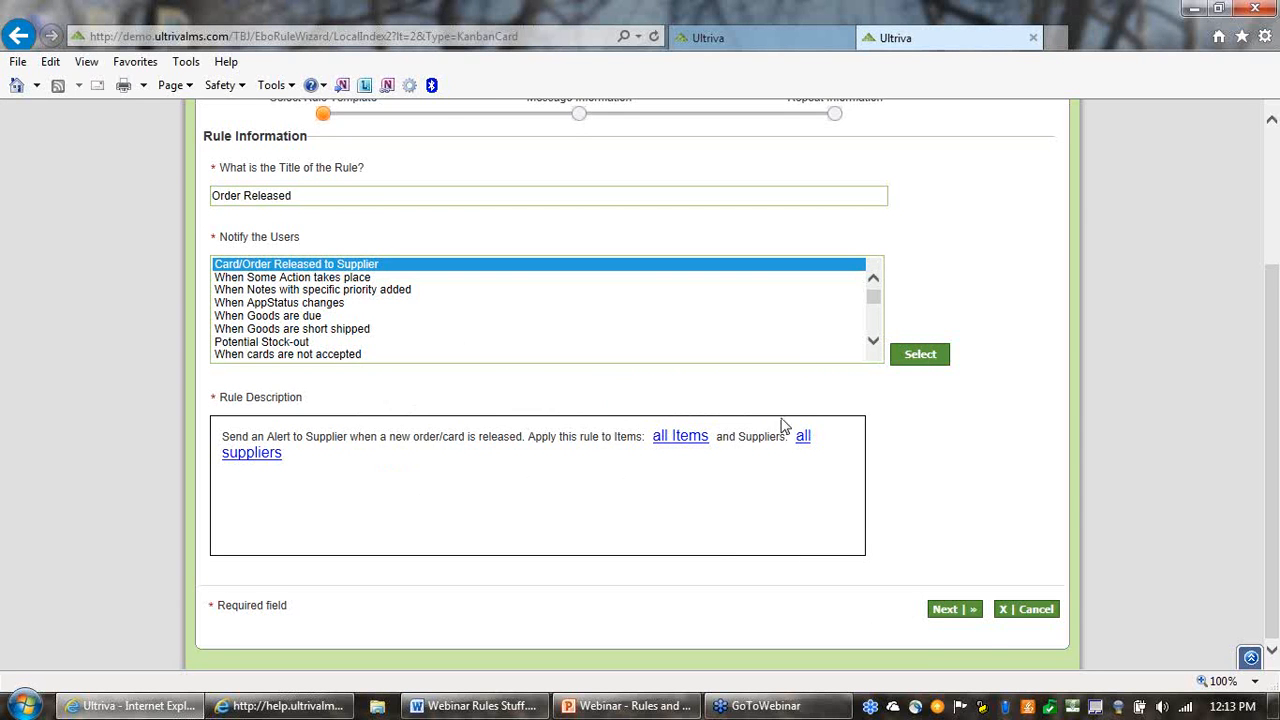
Proceed to the rule's Message Information stage and examine the options for how the message is sent
scroll(1034, 363, up, 1)
scroll(1100, 360, down, 1)
click(958, 612)
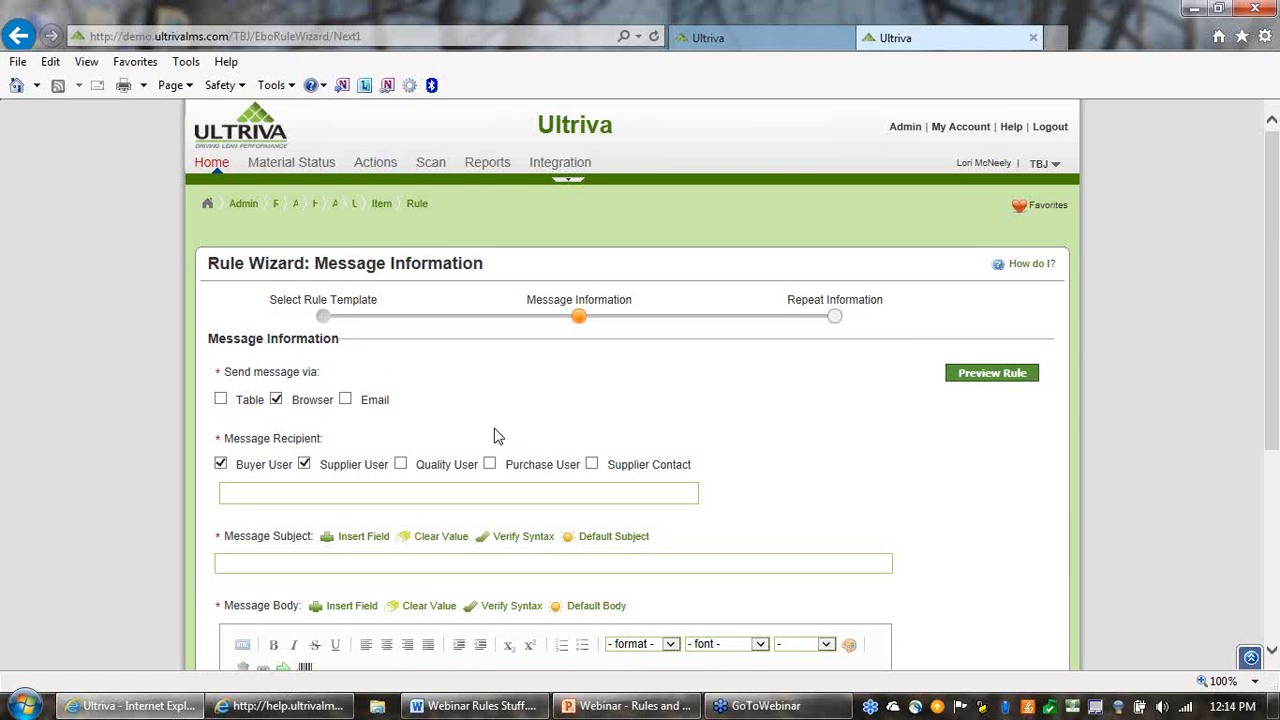
drag(222, 373, 292, 366)
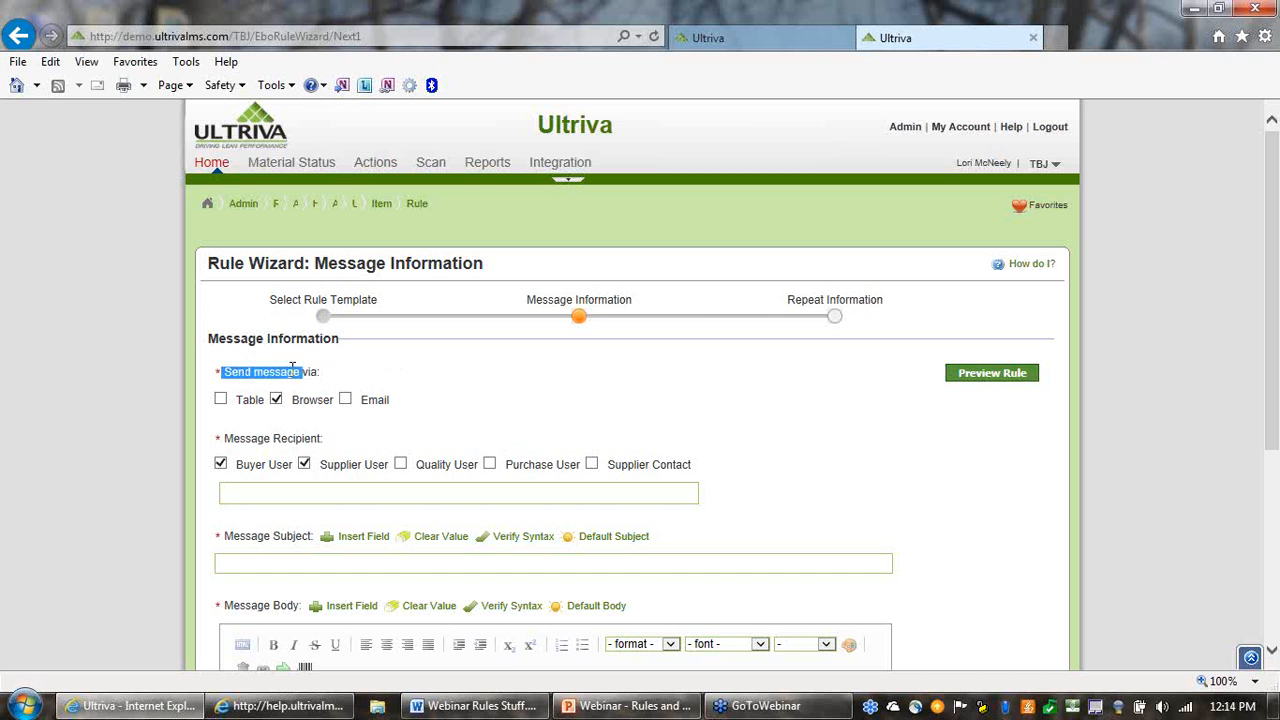
click(447, 352)
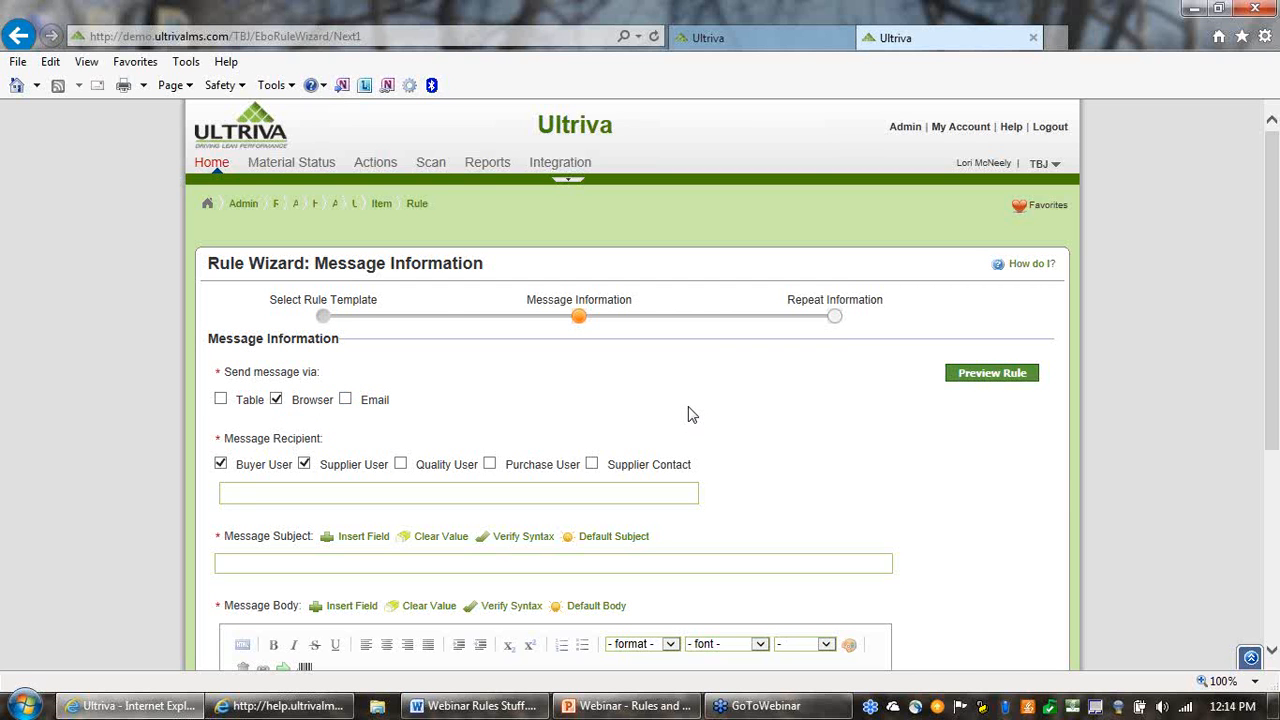
Add Purchase User and Supplier Contact to the rule's message recipients
scroll(688, 414, down, 1)
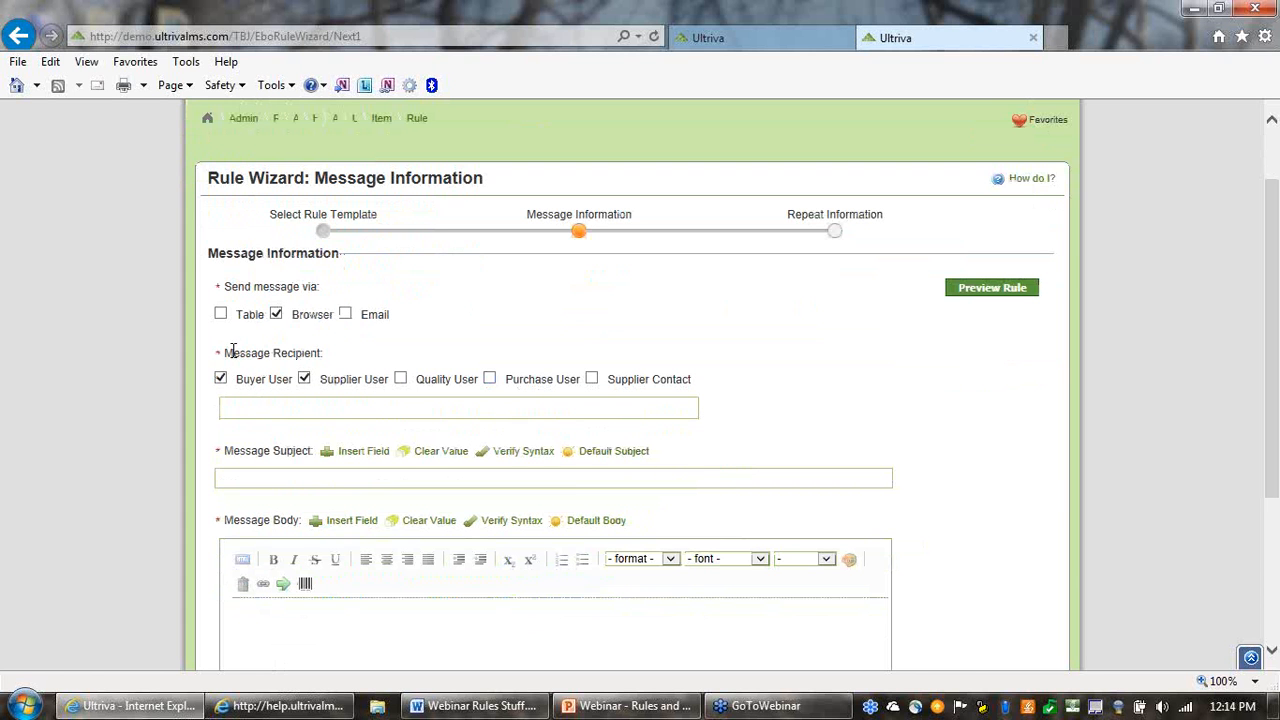
drag(232, 351, 332, 352)
click(480, 340)
click(490, 380)
scroll(808, 293, up, 2)
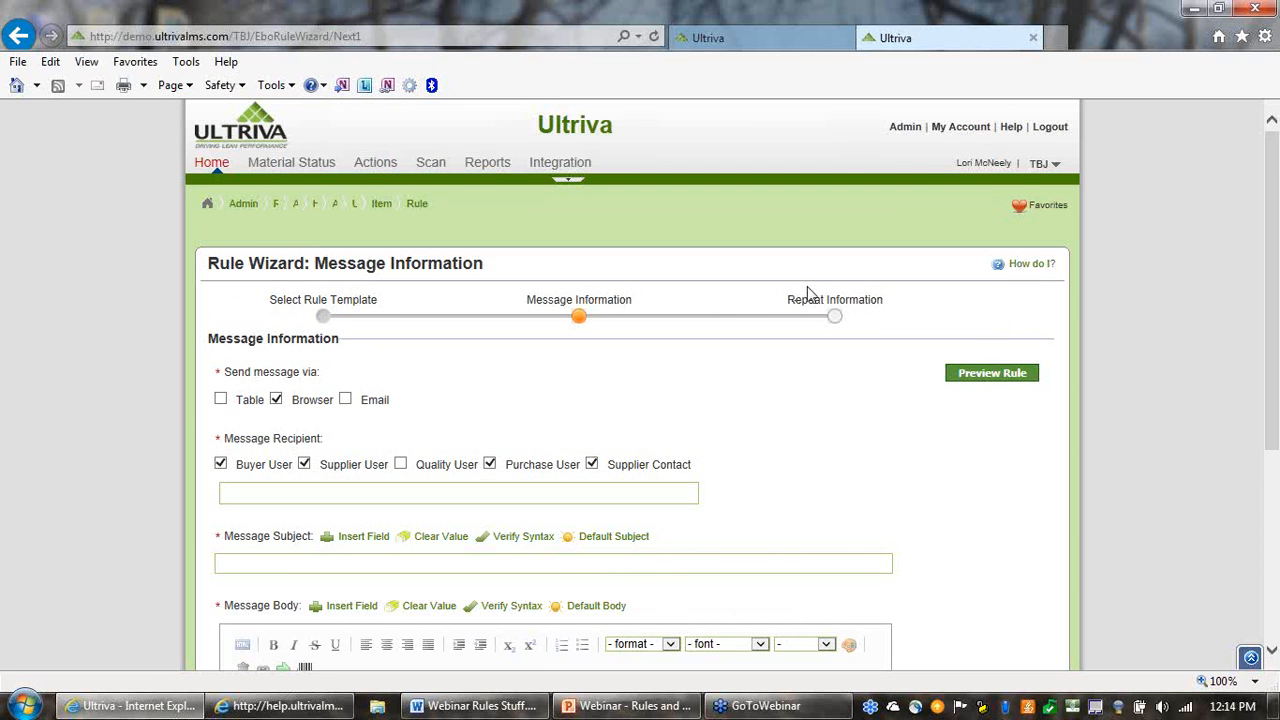
Open the administration page in a new browser tab and open item 24680 for editing from the item list
right_click(900, 134)
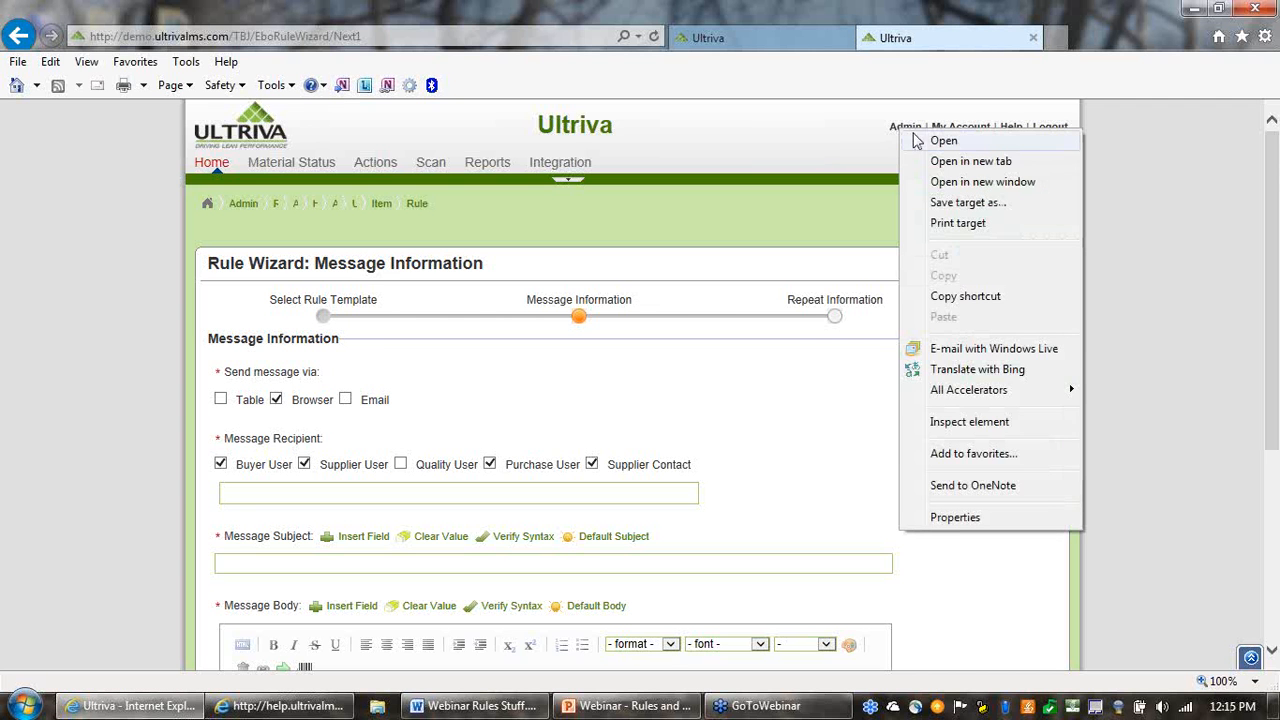
click(949, 167)
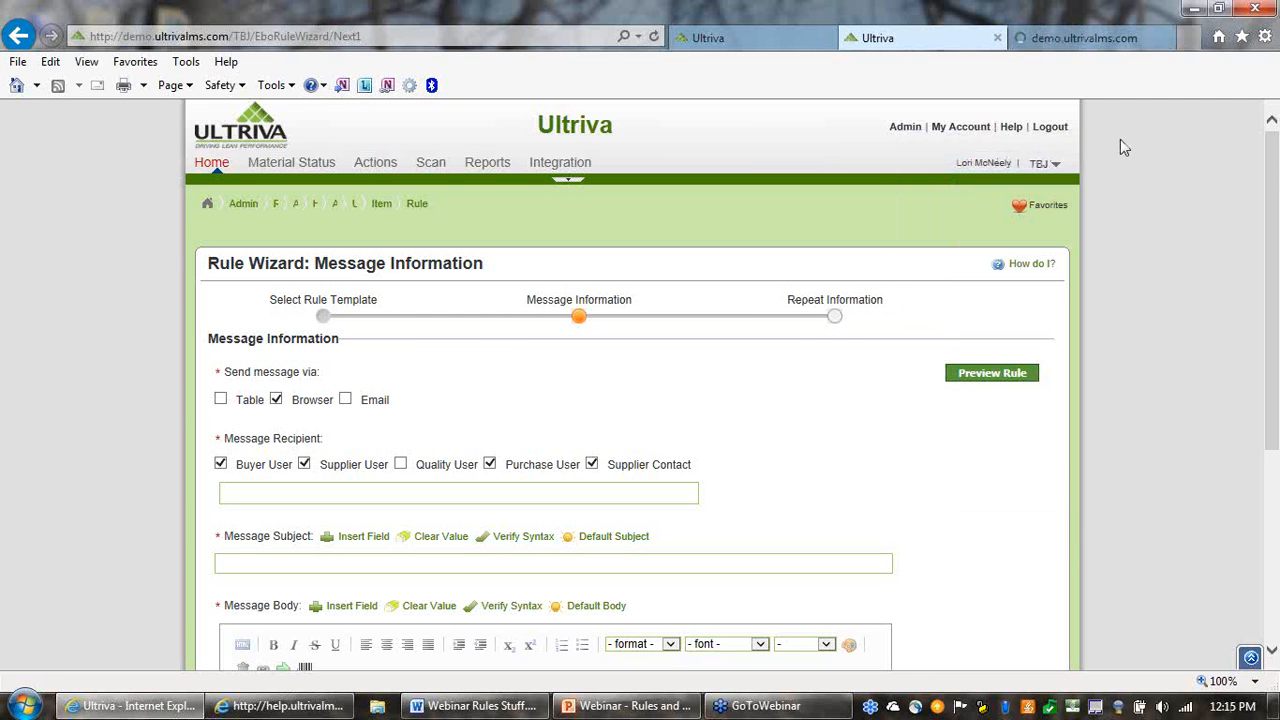
click(1071, 42)
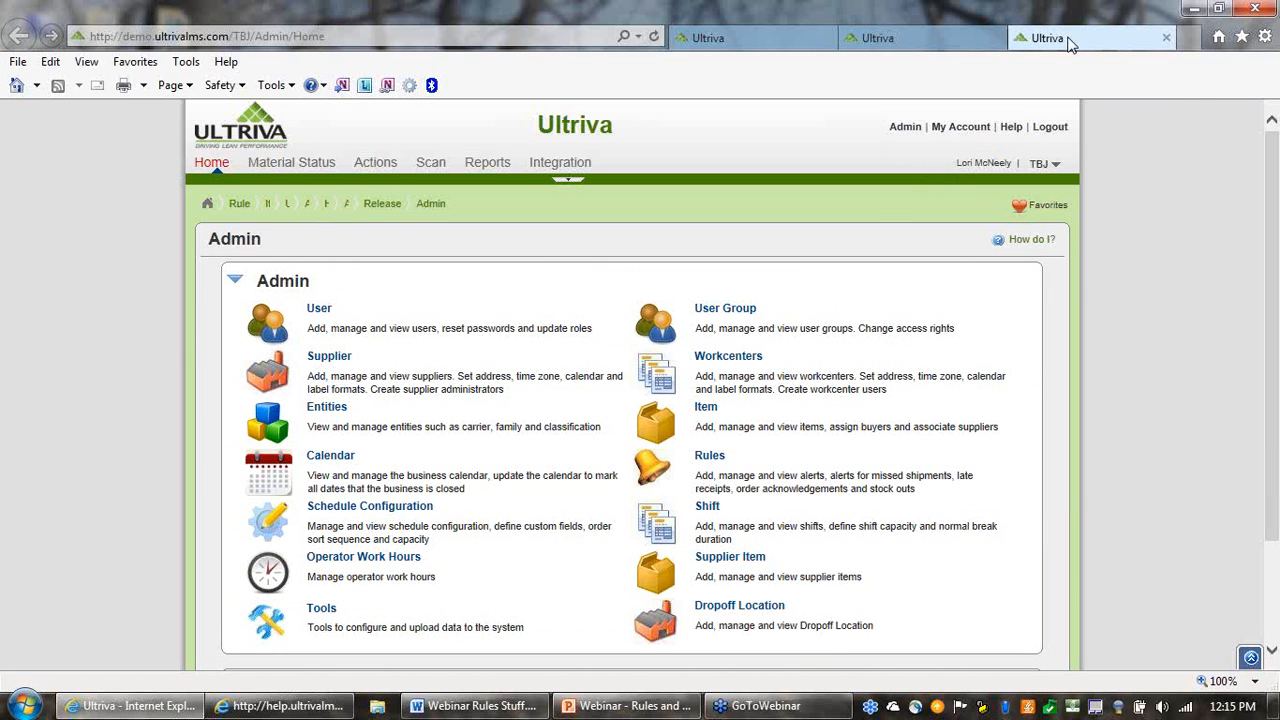
click(706, 410)
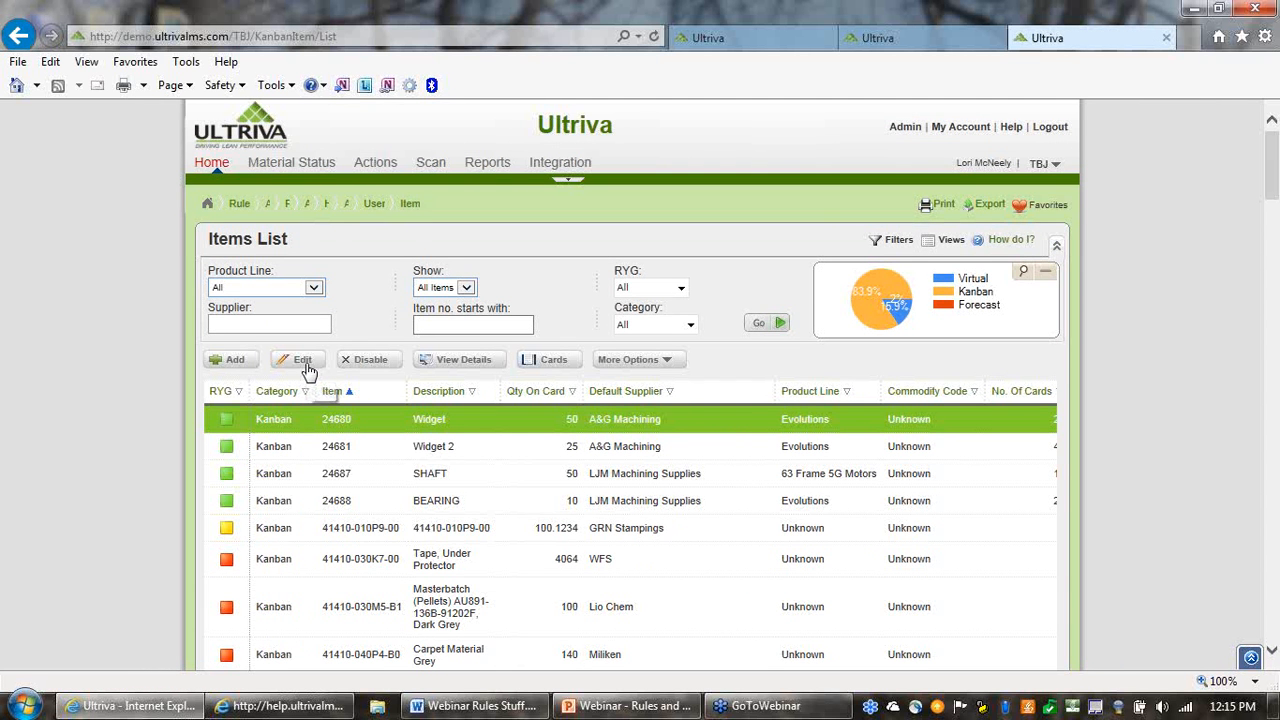
click(303, 362)
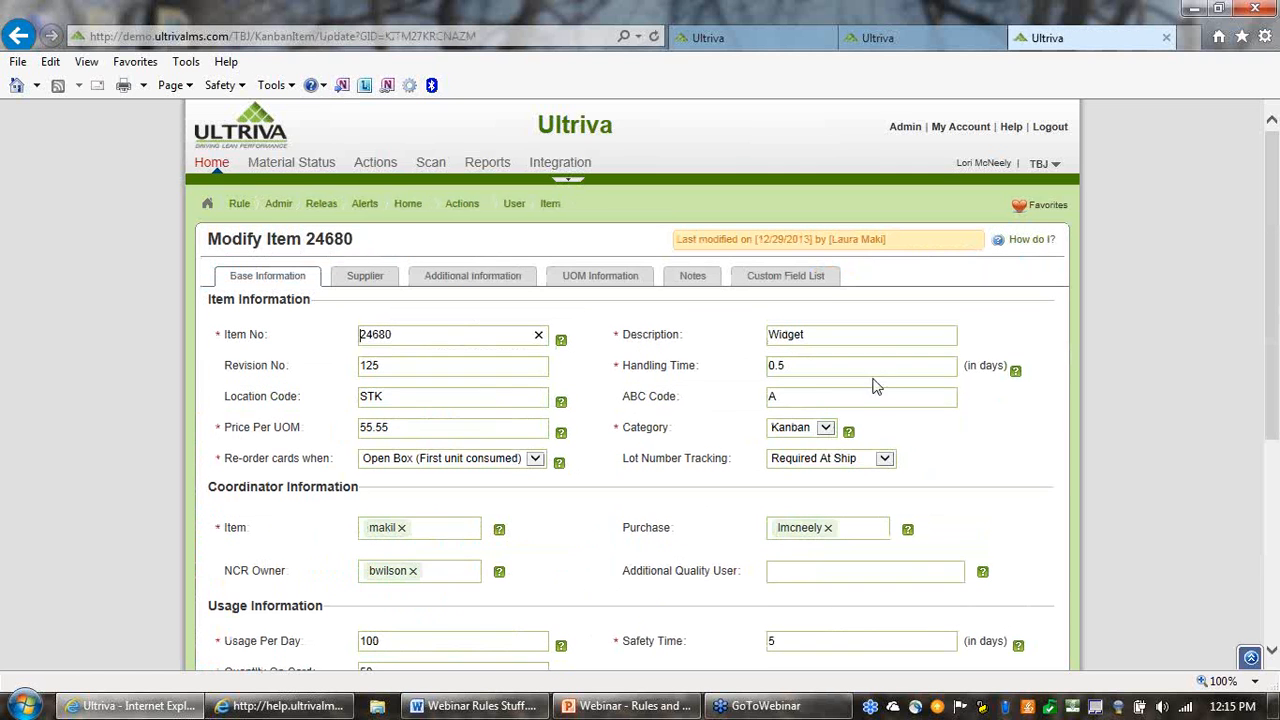
Compare the rule's message recipient options with the Item, NCR Owner and Purchase coordinator fields of item 24680
click(903, 40)
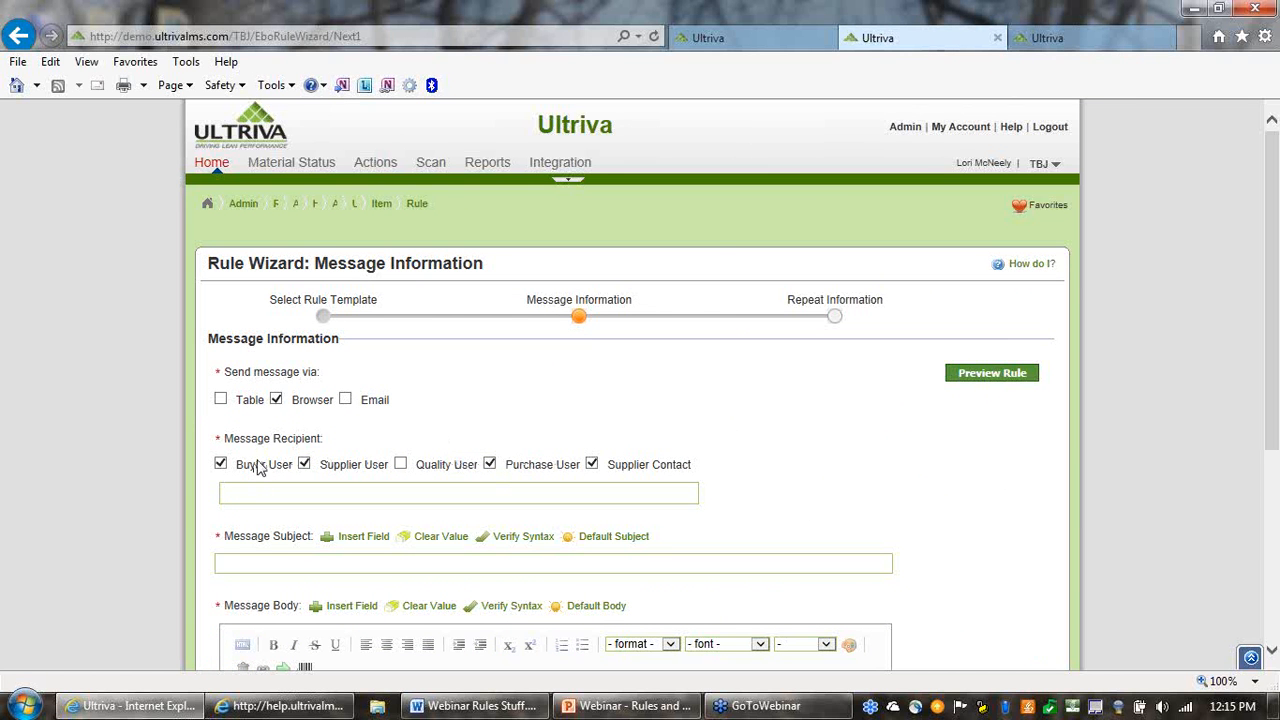
click(1070, 40)
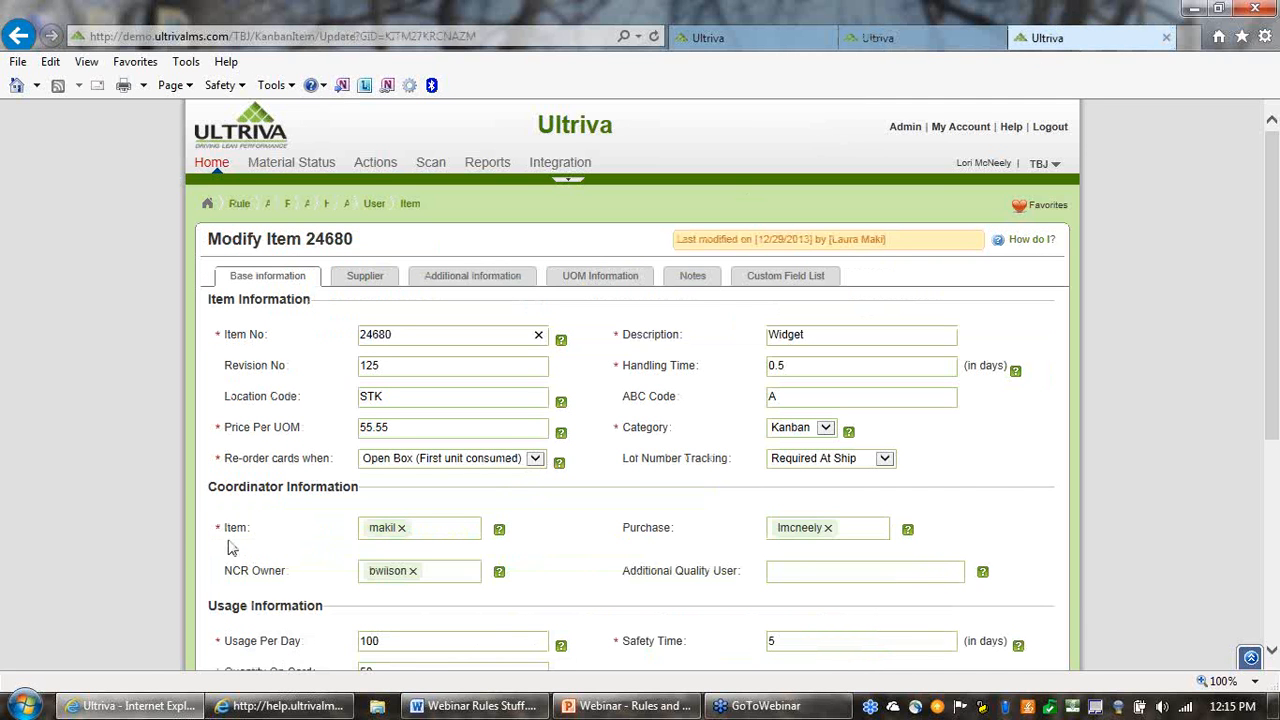
drag(226, 527, 422, 535)
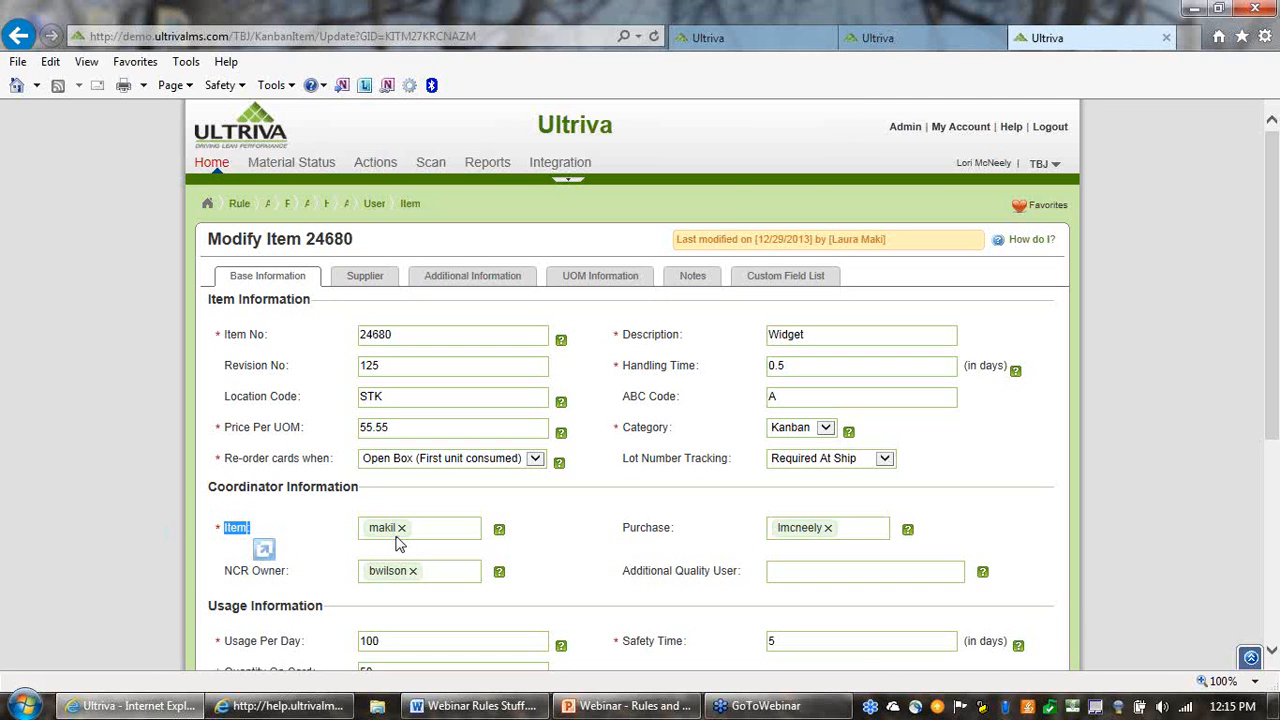
click(310, 490)
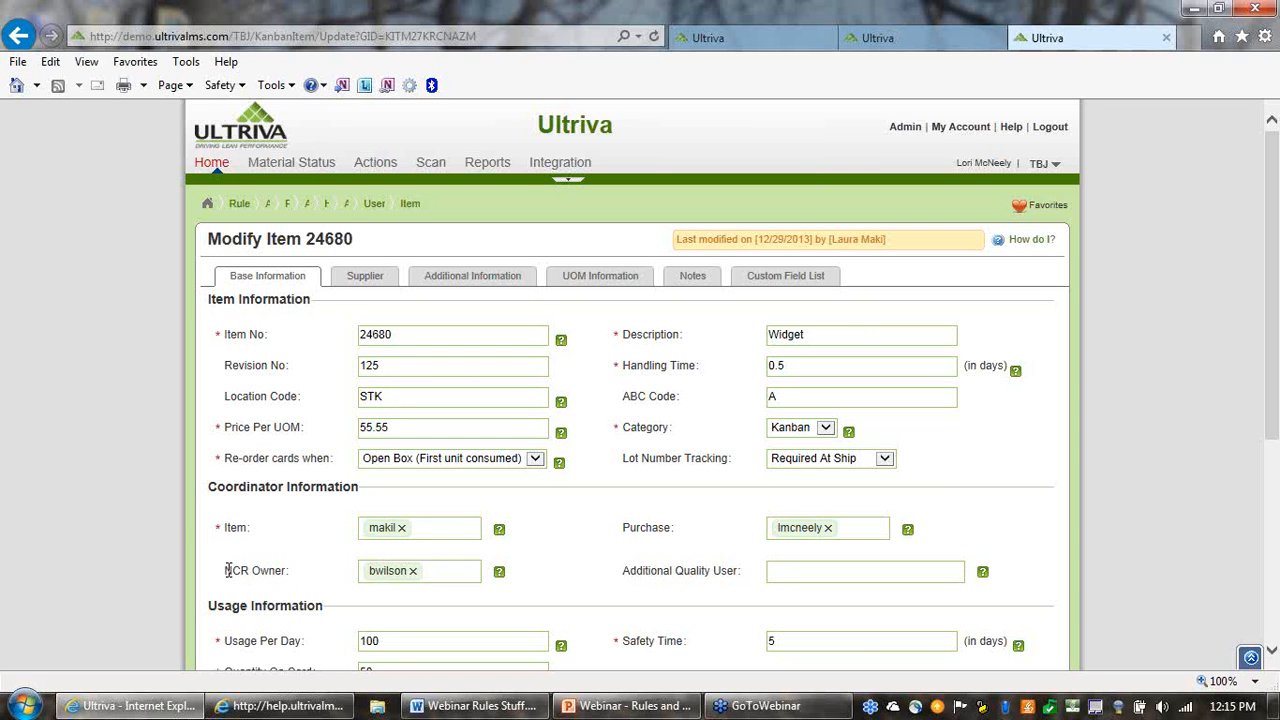
drag(224, 570, 288, 570)
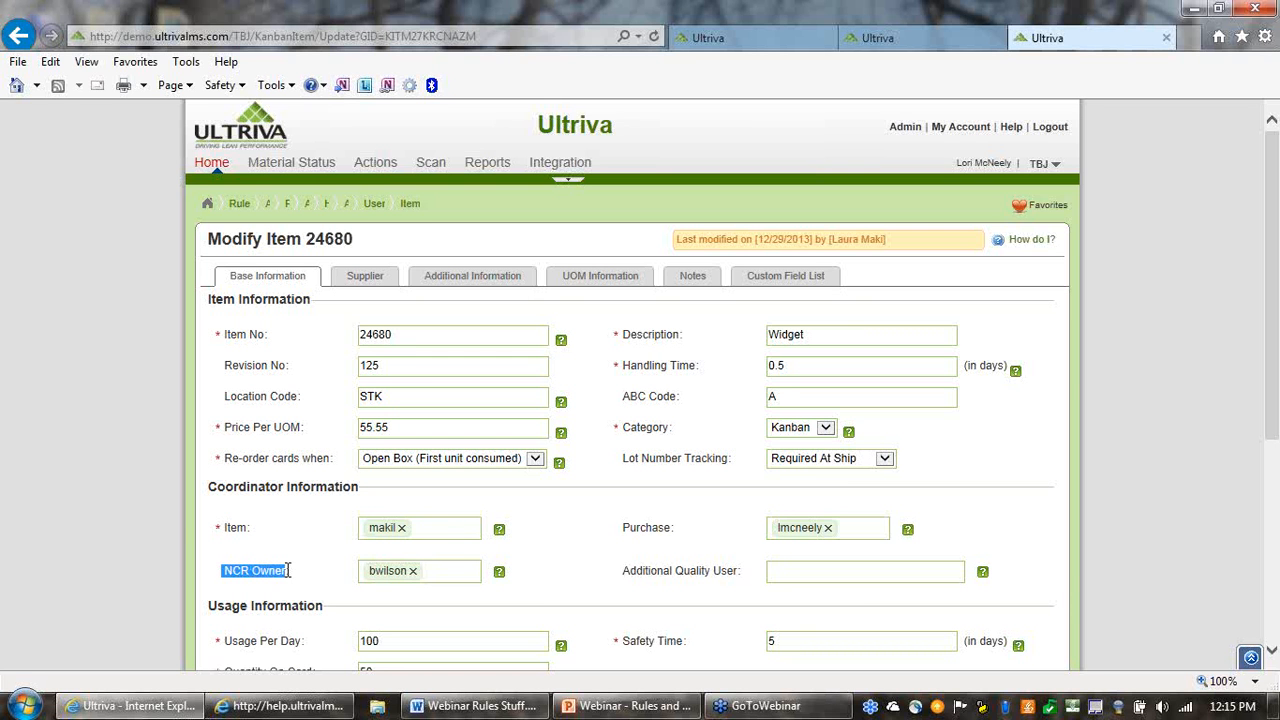
click(603, 528)
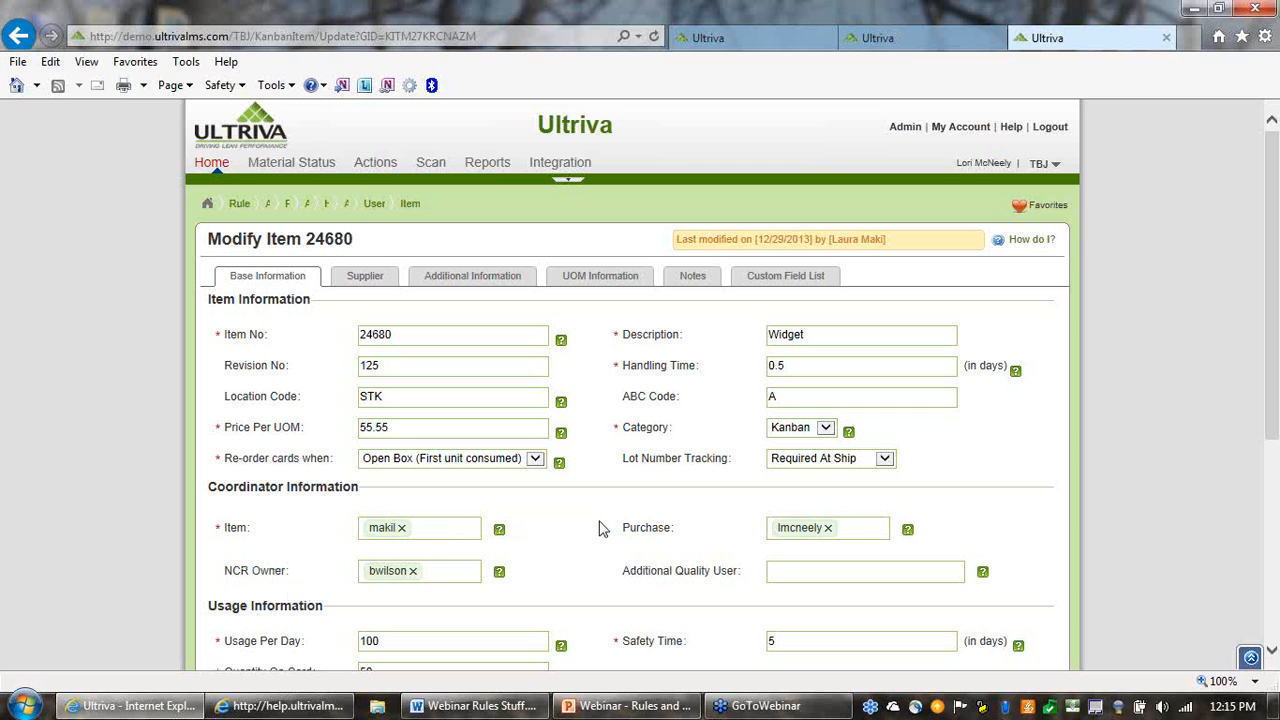
double_click(648, 532)
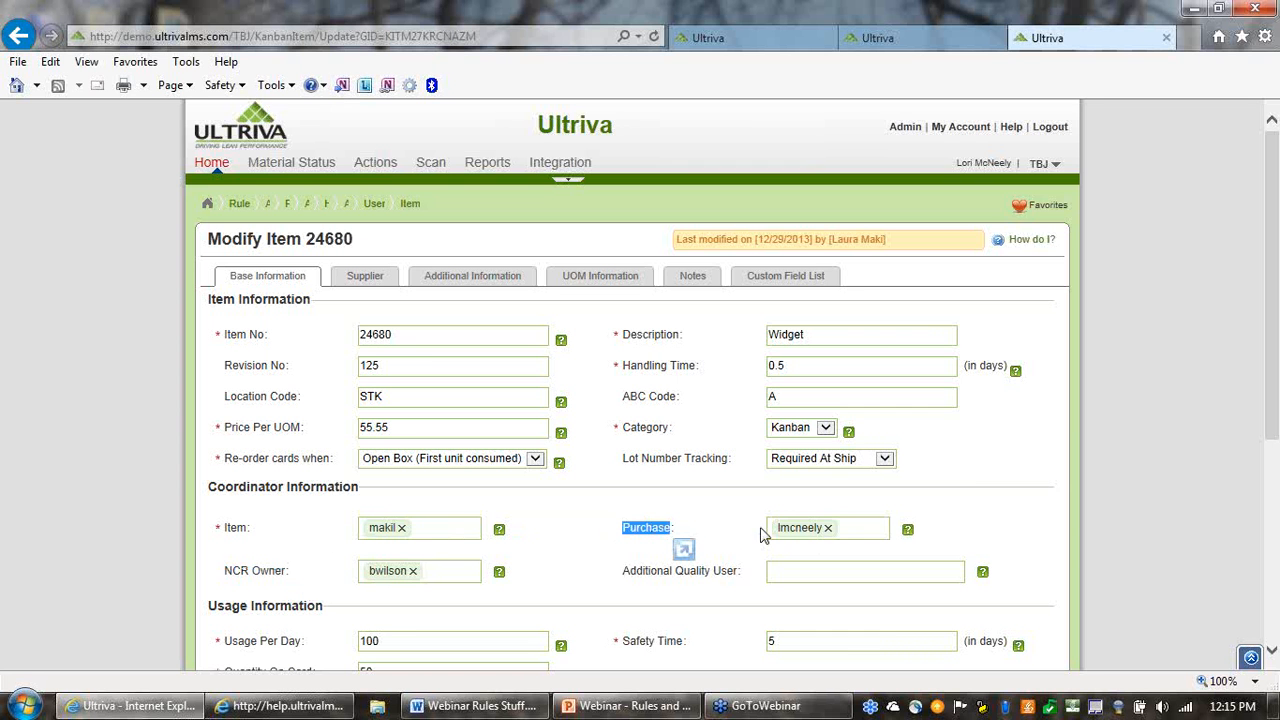
click(716, 513)
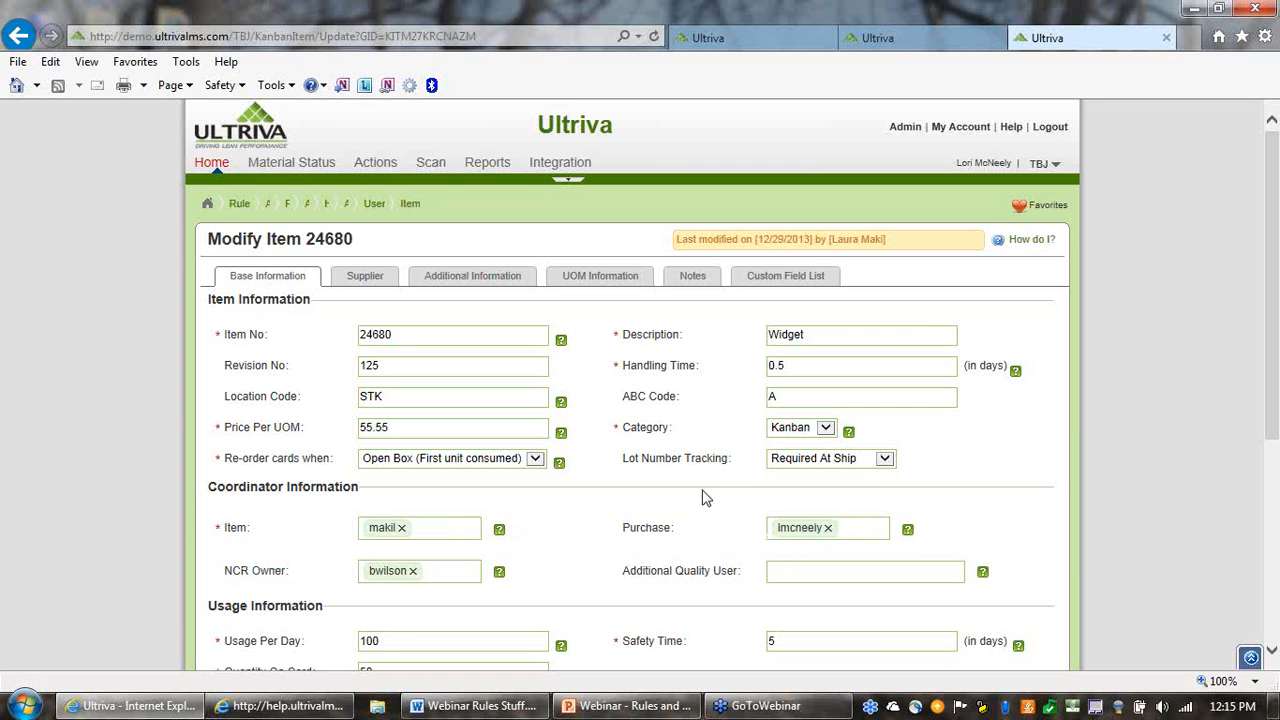
Open item 24680's mapping to supplier A&G Machining and examine its Supplier User and Additional Contacts fields
click(897, 45)
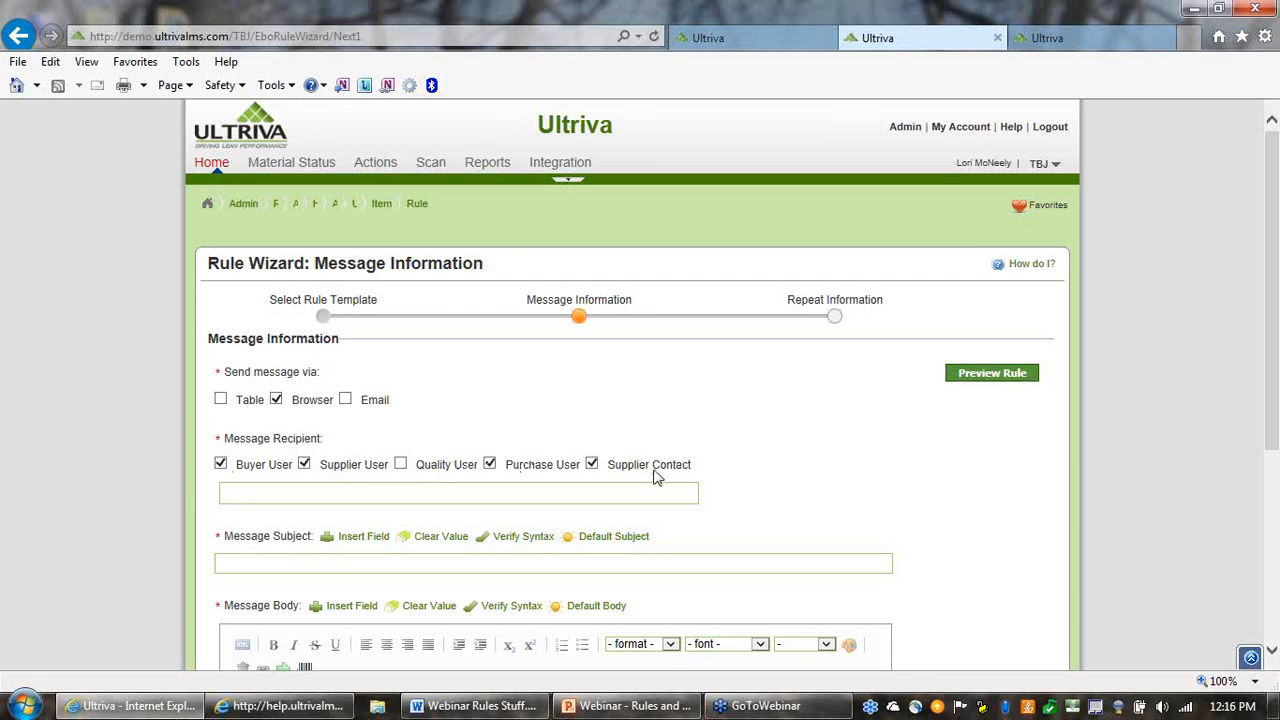
click(1064, 40)
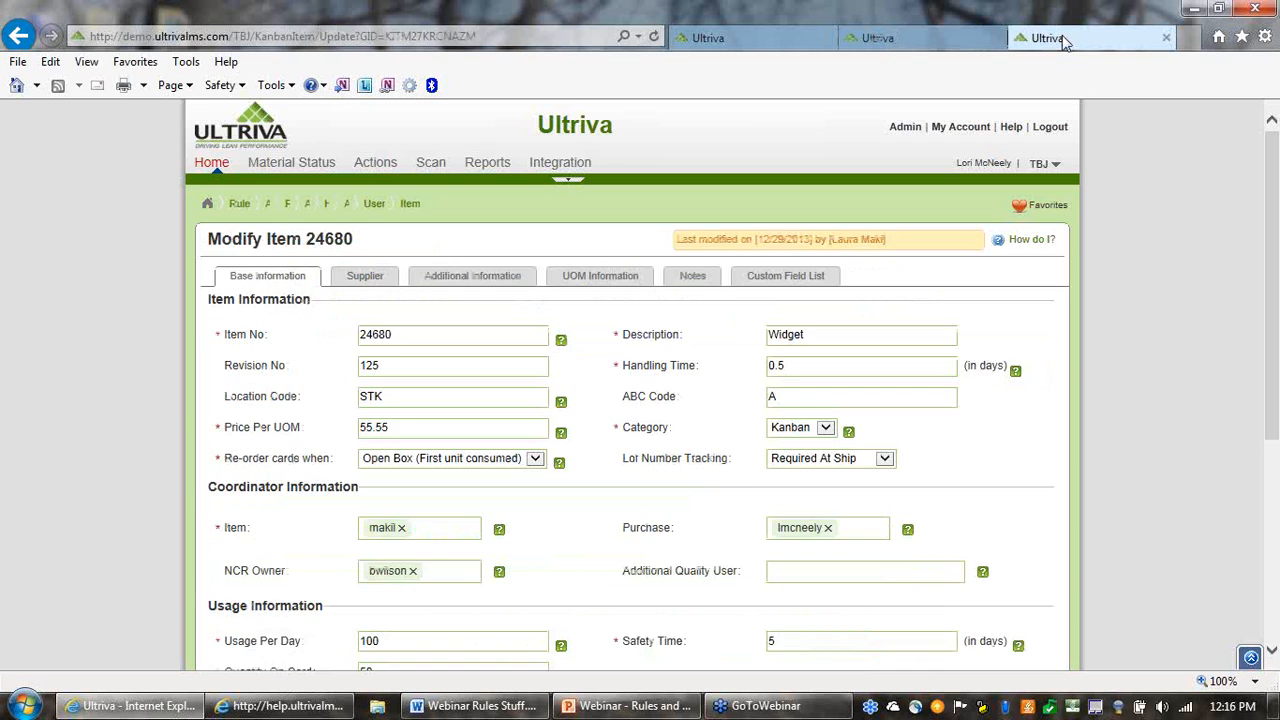
click(362, 280)
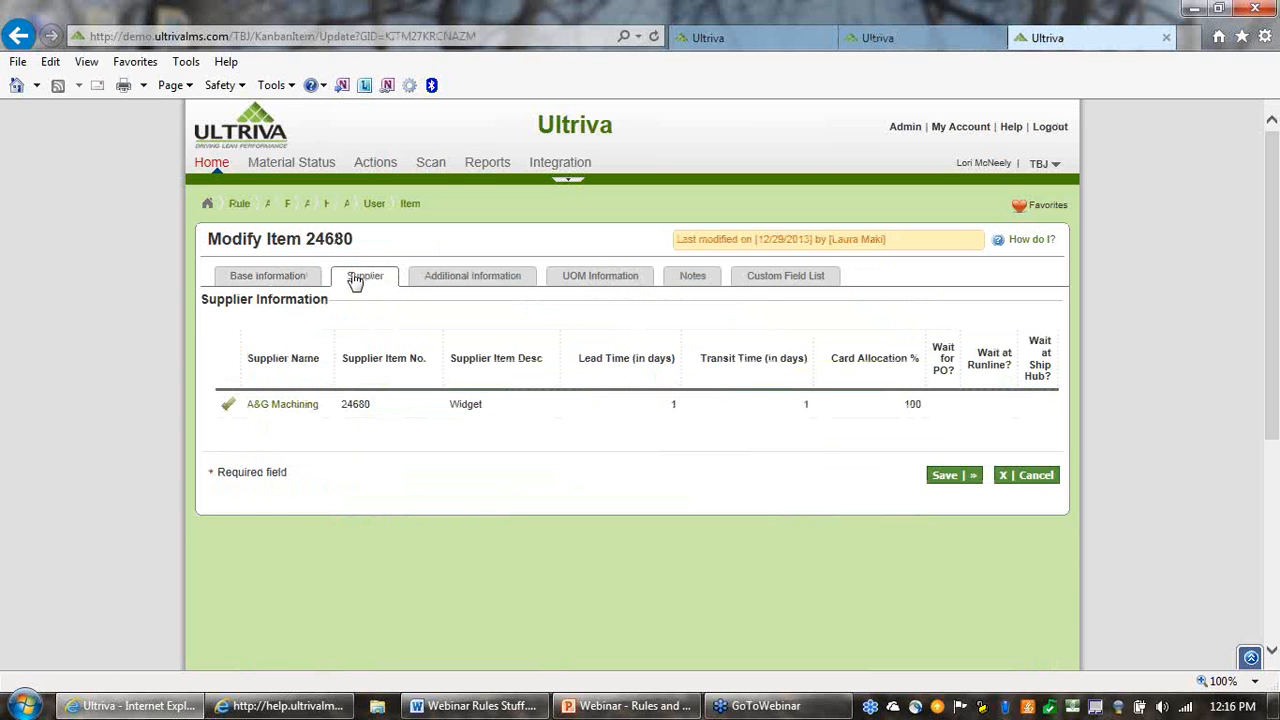
click(292, 406)
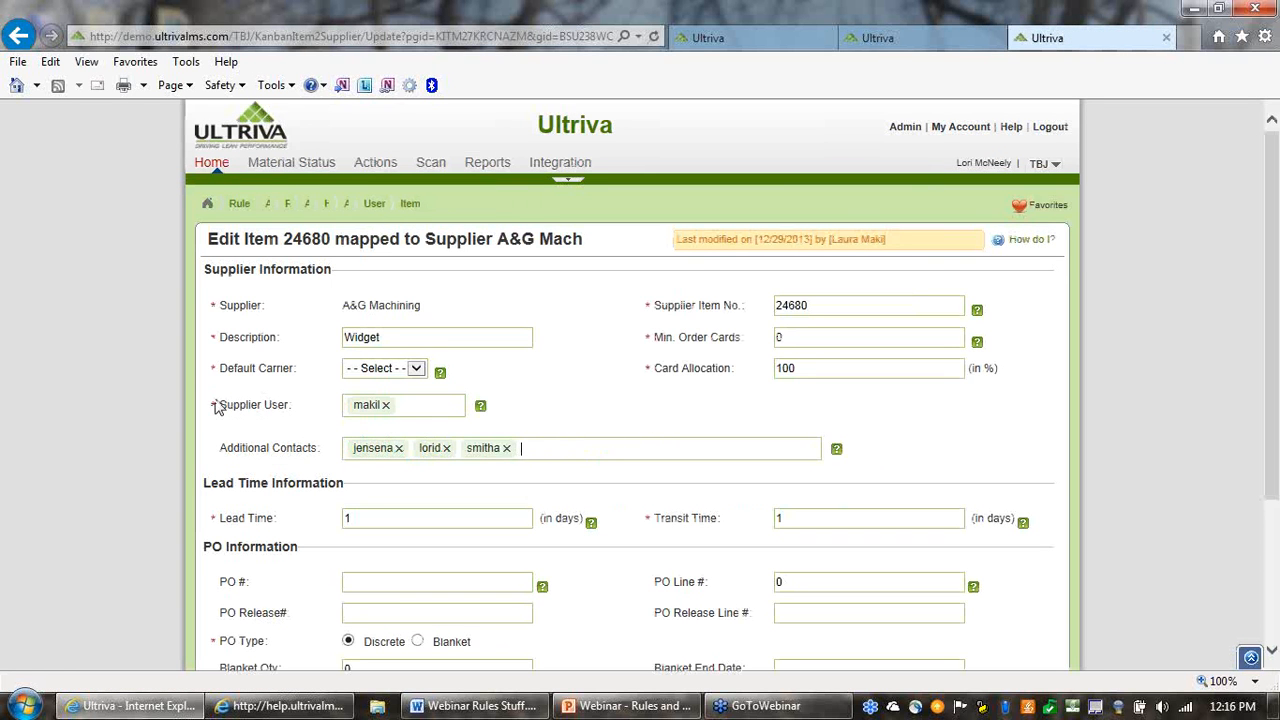
drag(215, 402, 285, 408)
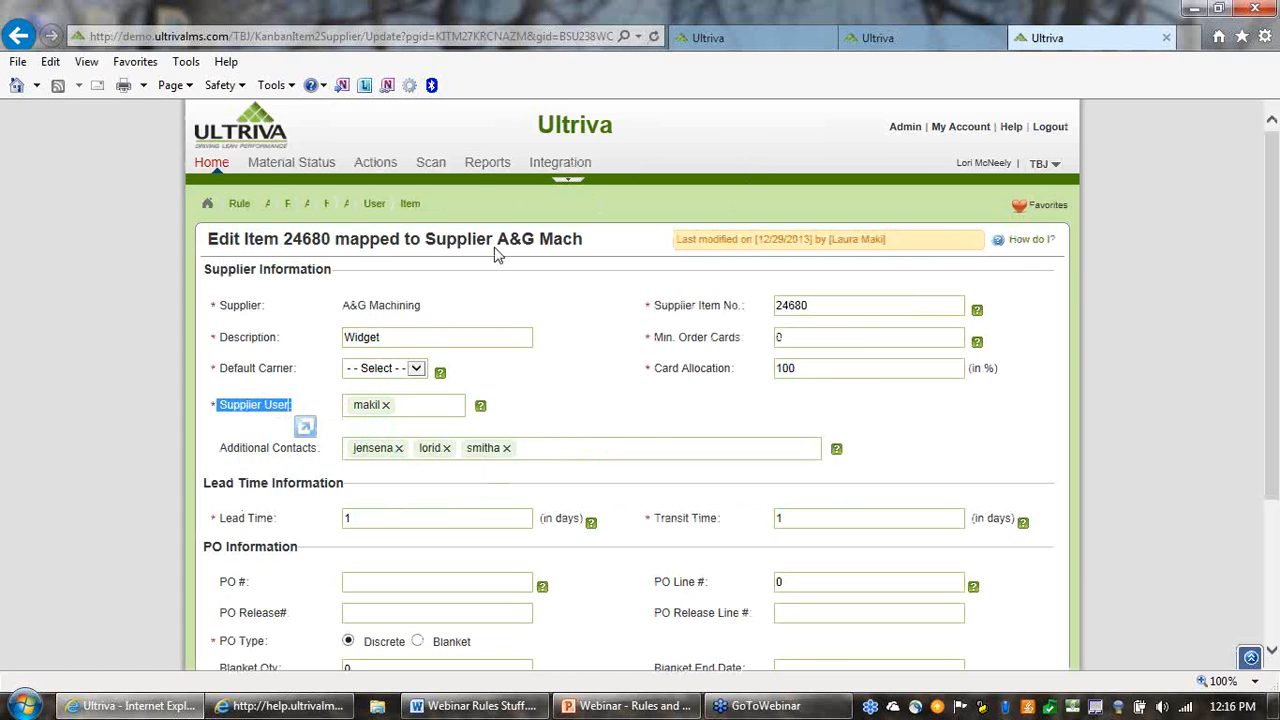
drag(221, 448, 287, 455)
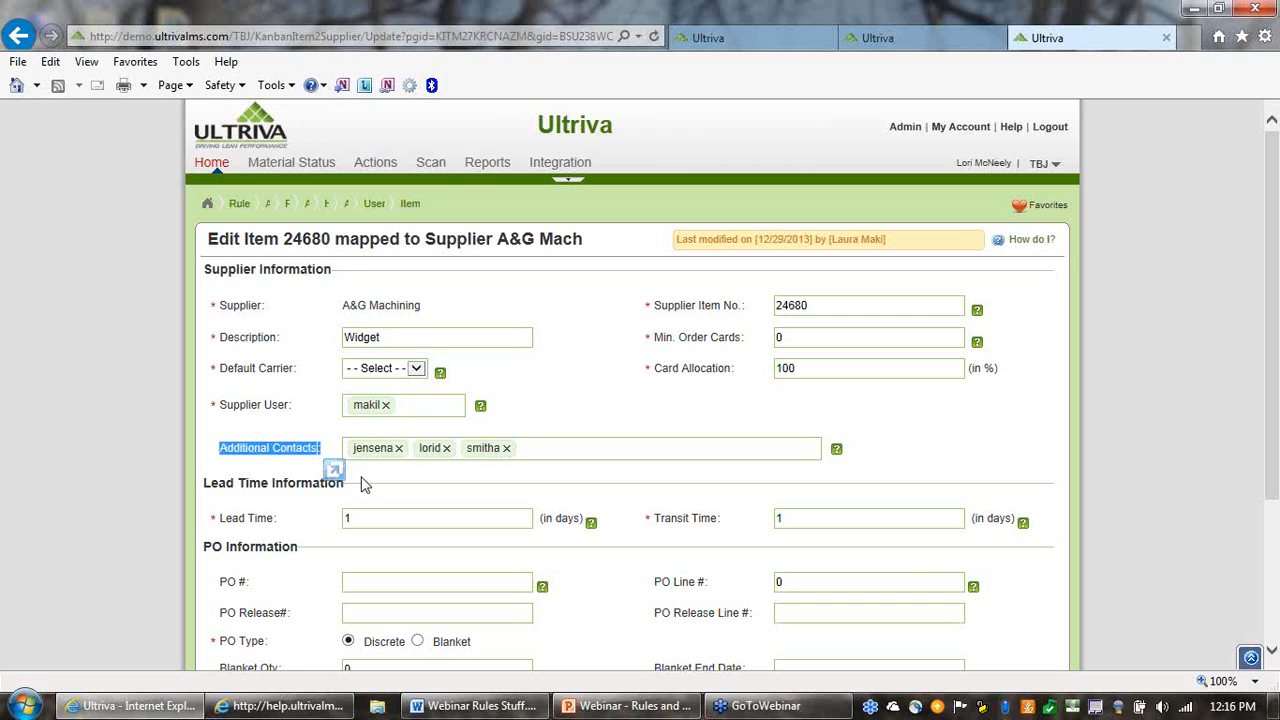
click(398, 478)
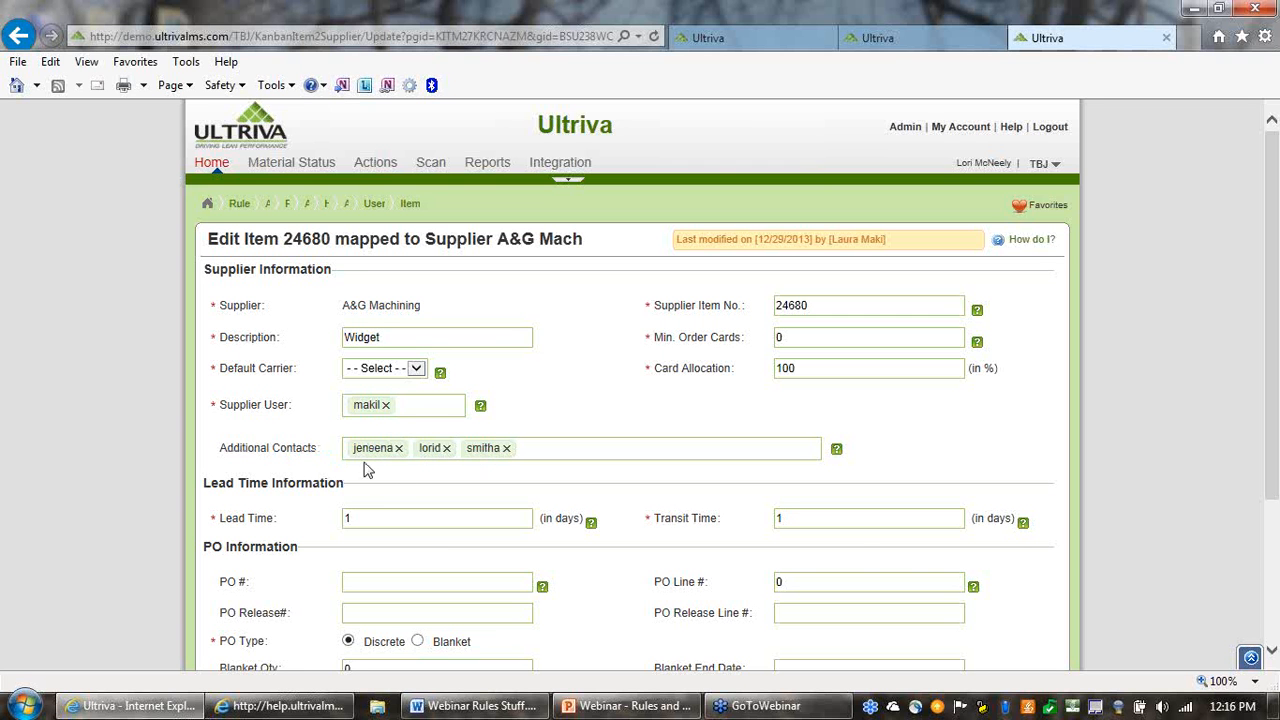
Return to the rule's Message Information stage and add two individual users as message recipients
click(894, 46)
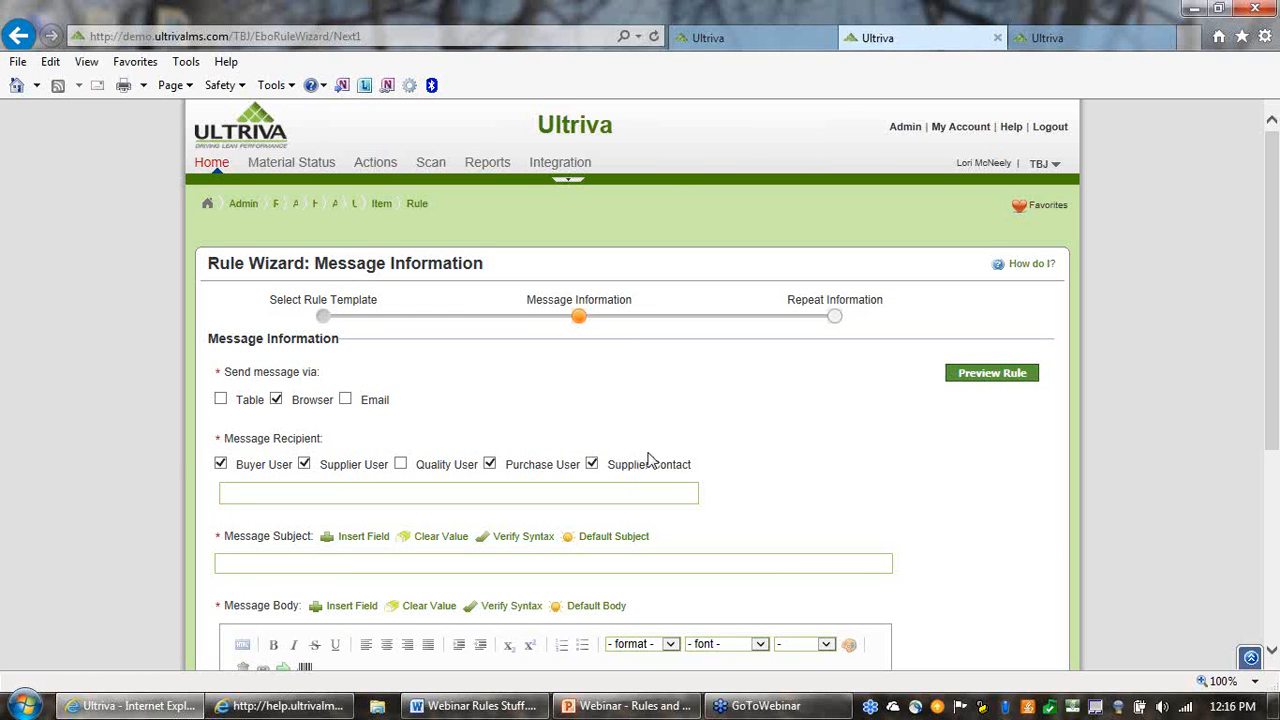
drag(692, 466, 686, 468)
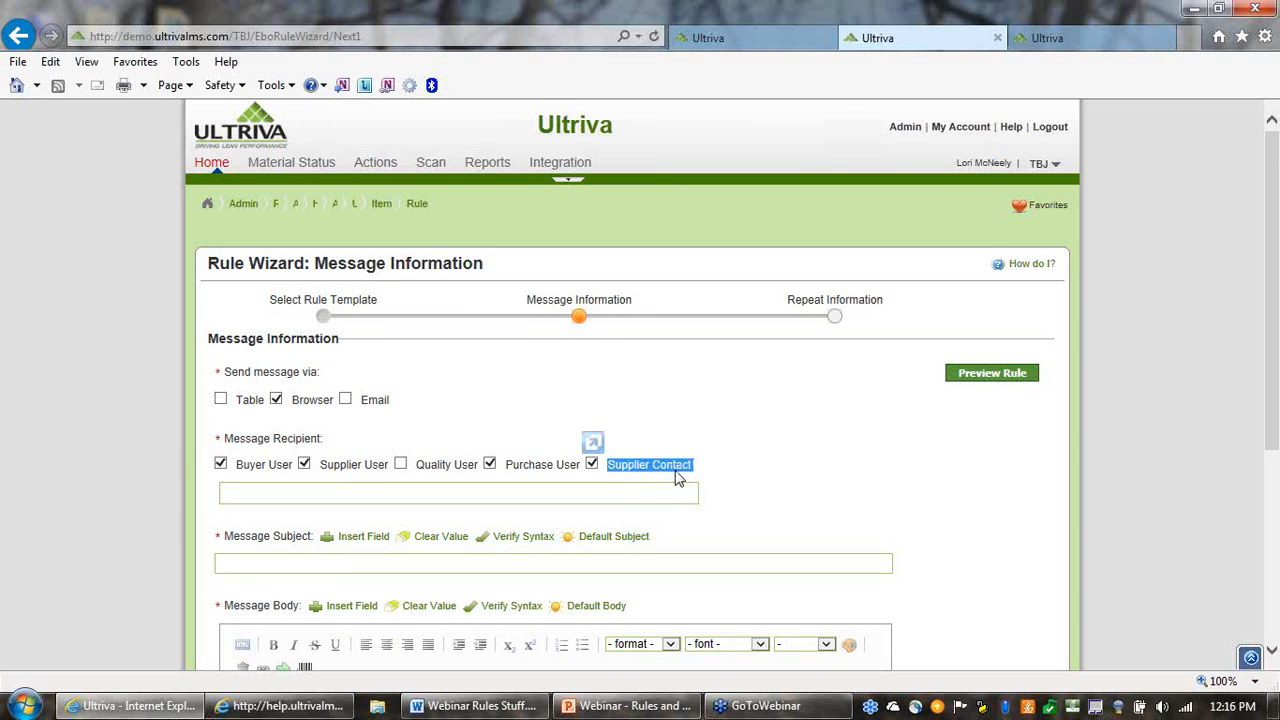
click(720, 480)
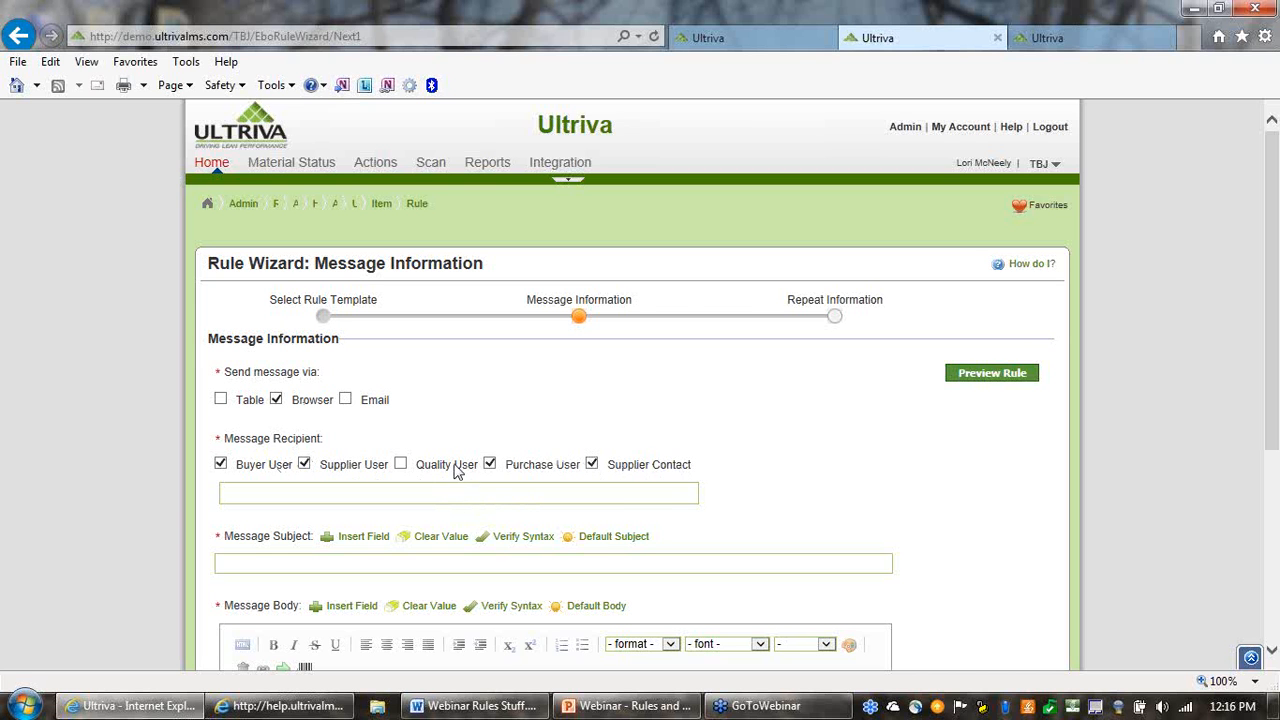
triple_click(250, 438)
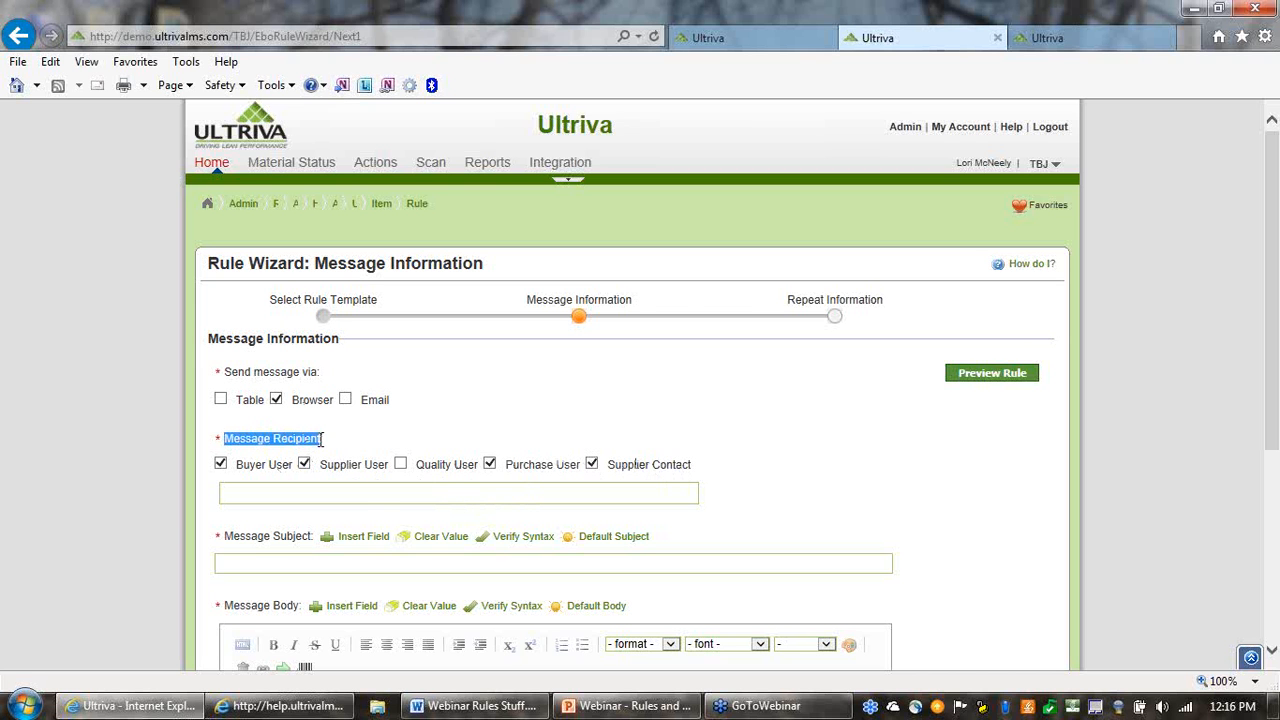
click(358, 494)
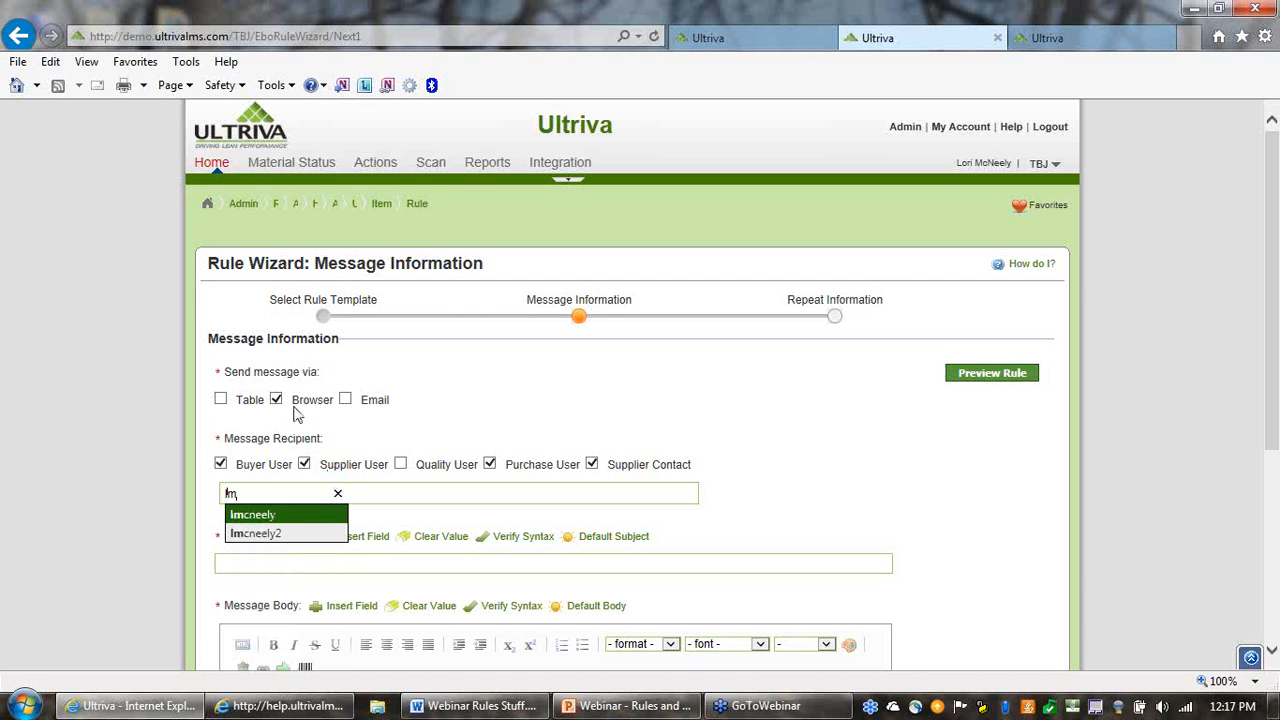
click(274, 518)
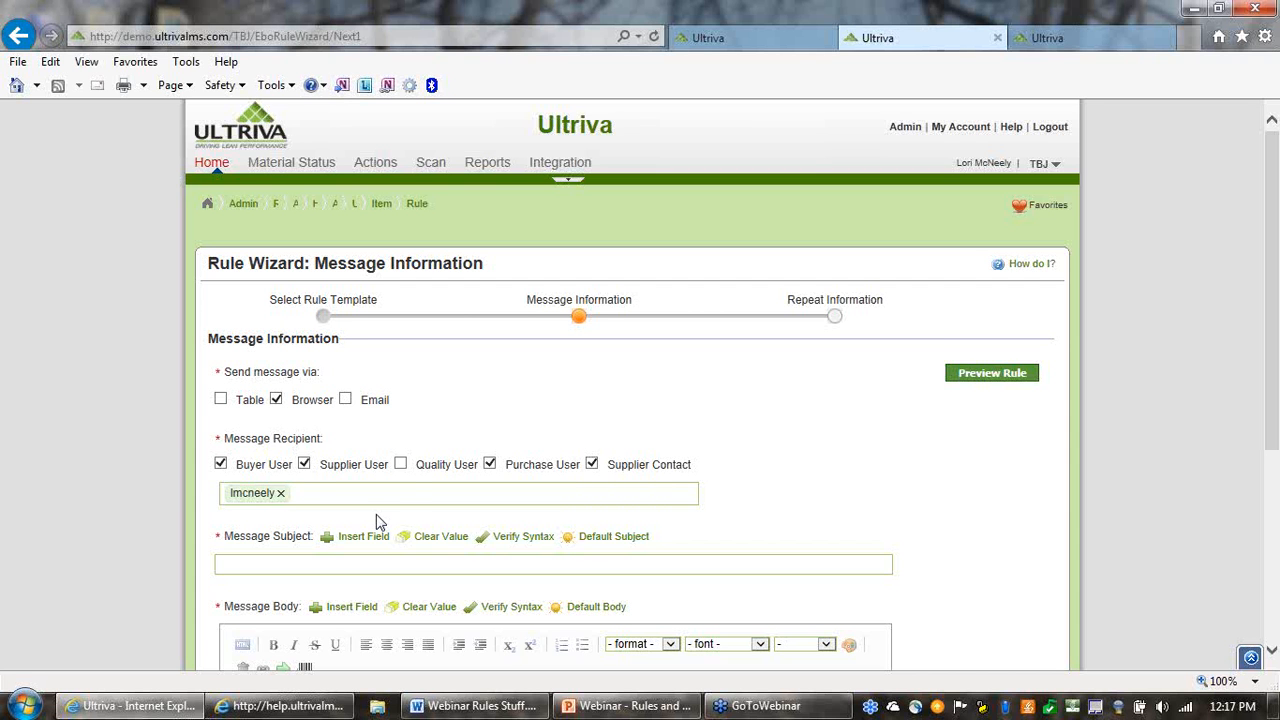
text(d)
click(378, 521)
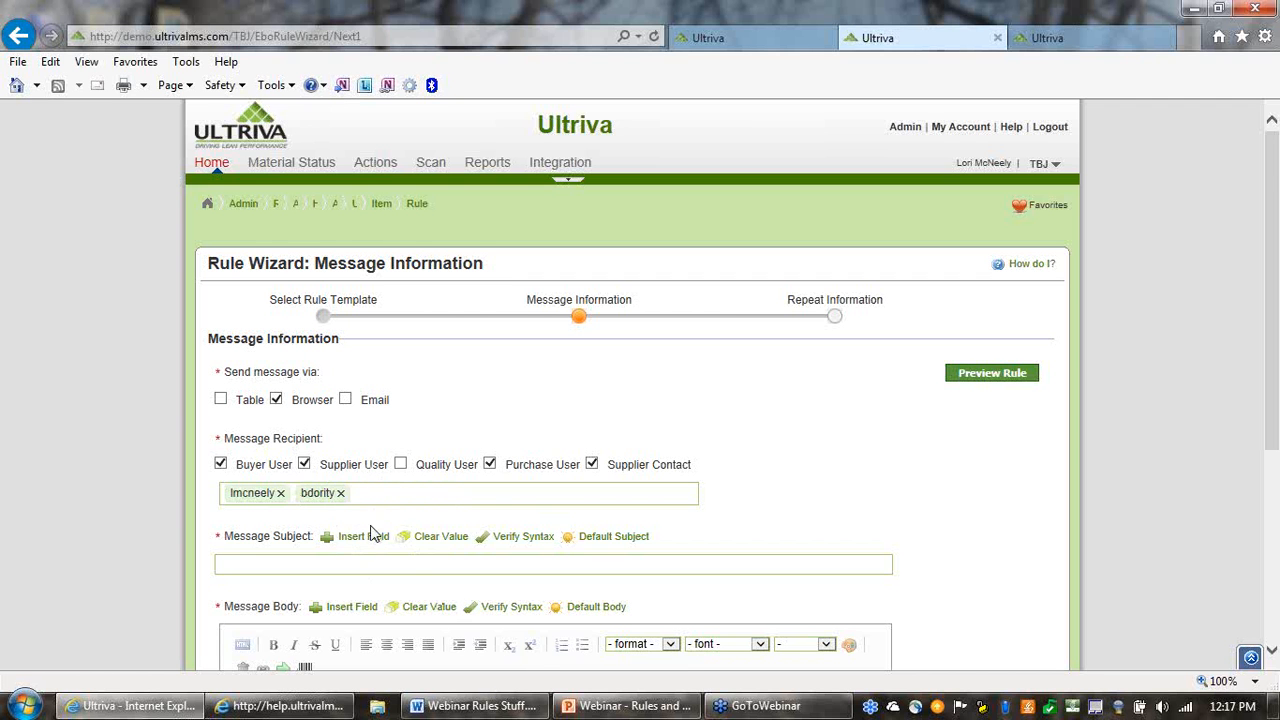
Fill the message subject with the default text and review its card and item number fields
scroll(786, 511, down, 1)
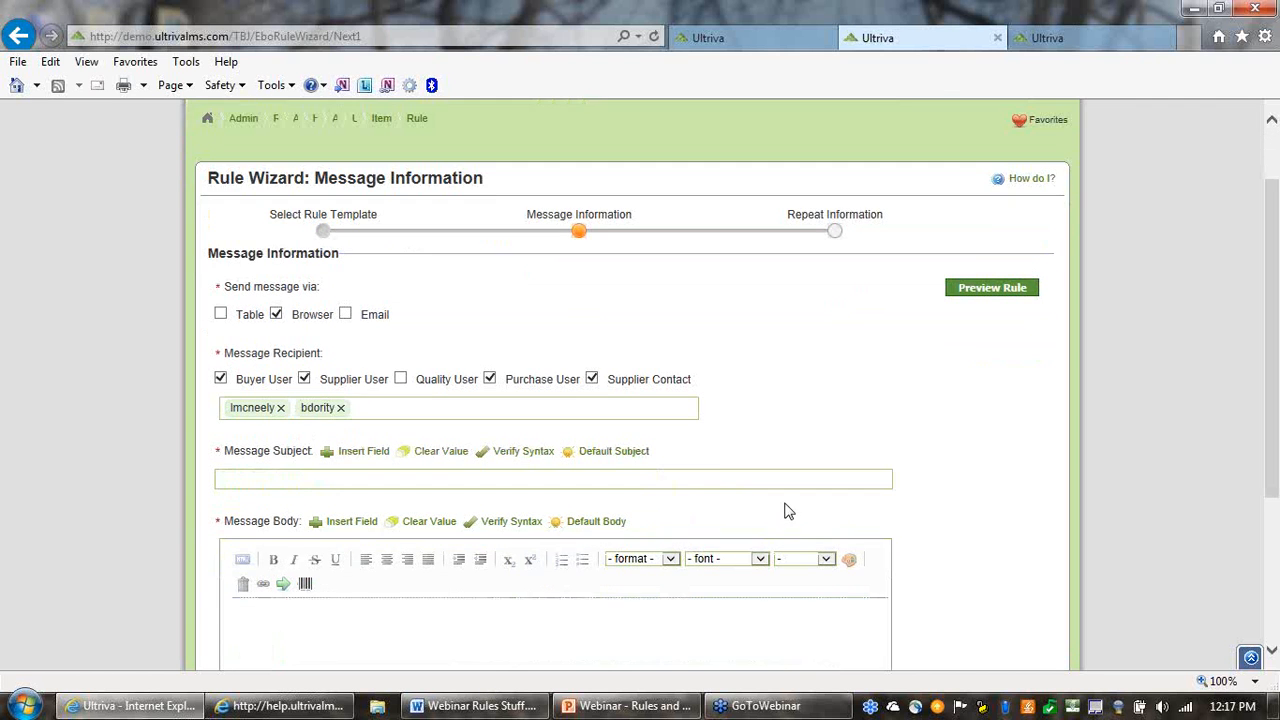
drag(227, 450, 304, 451)
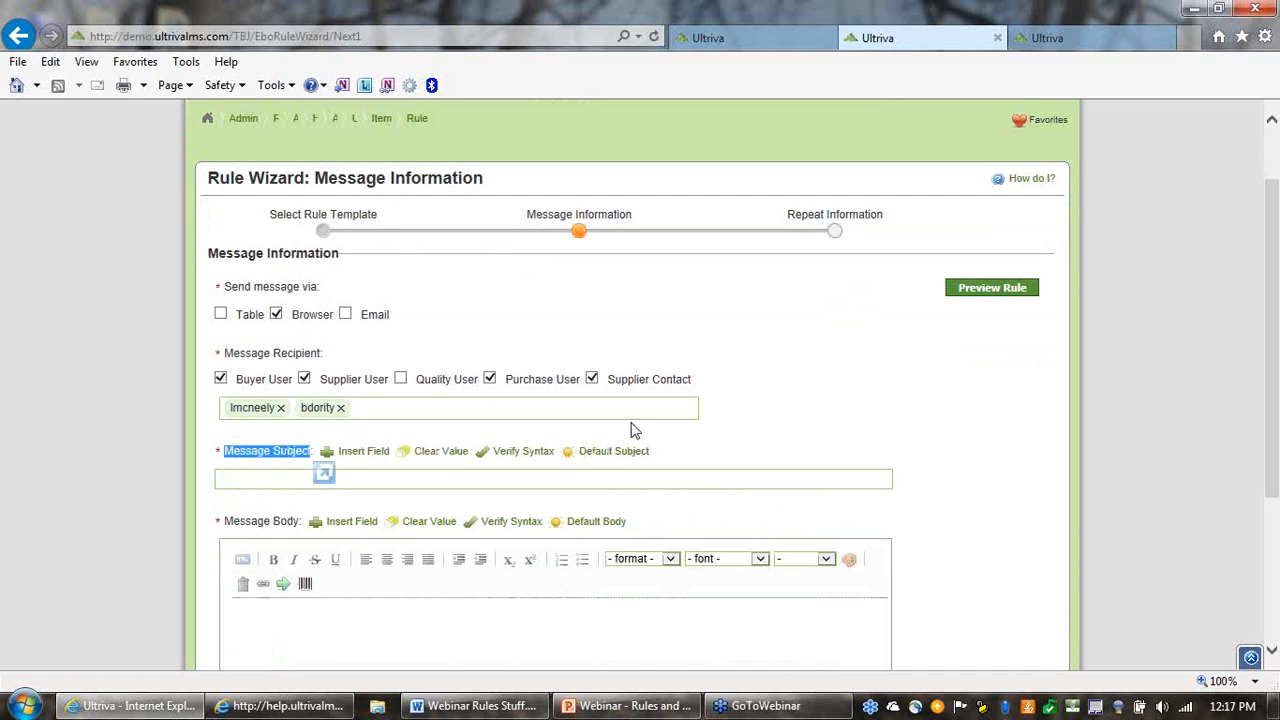
click(712, 451)
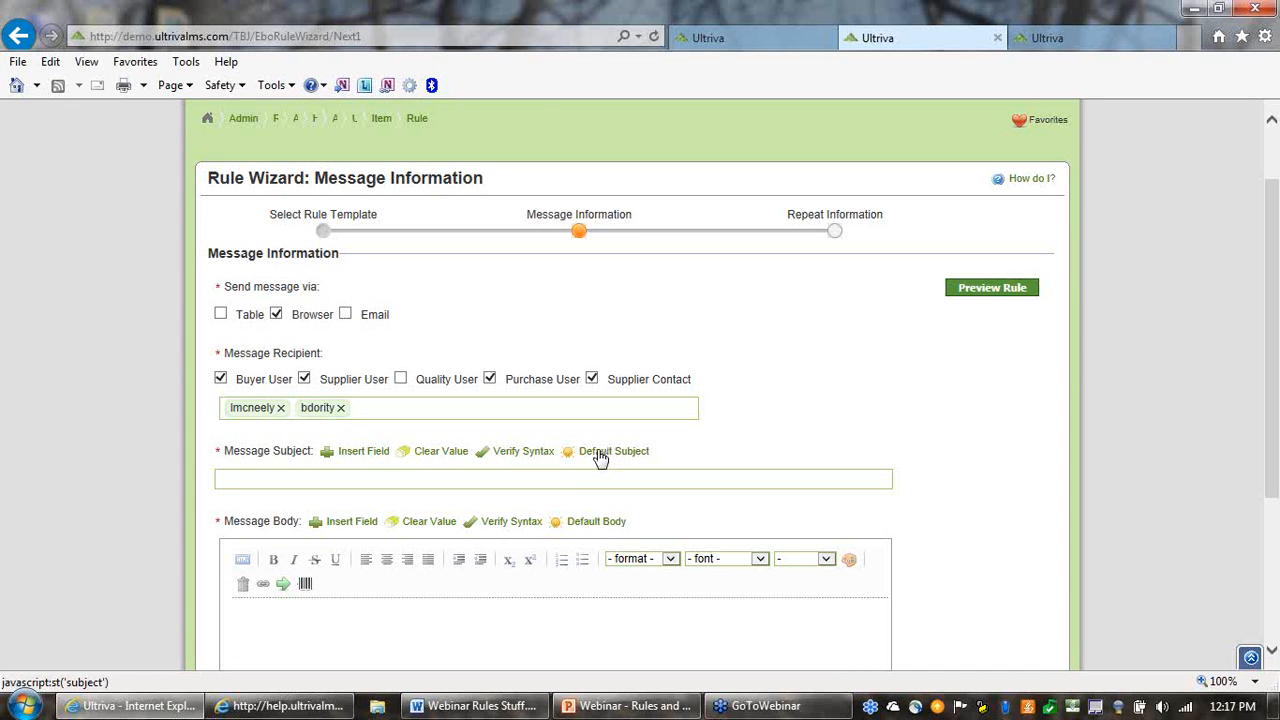
click(600, 453)
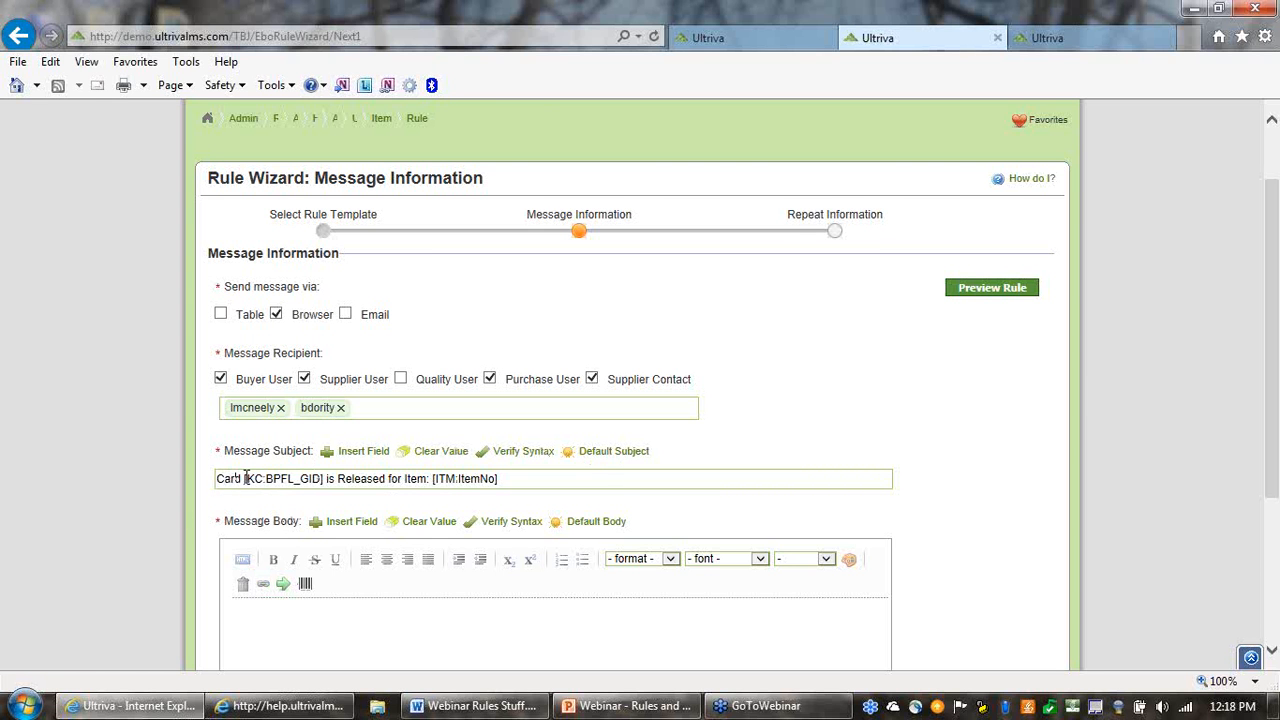
drag(245, 479, 321, 480)
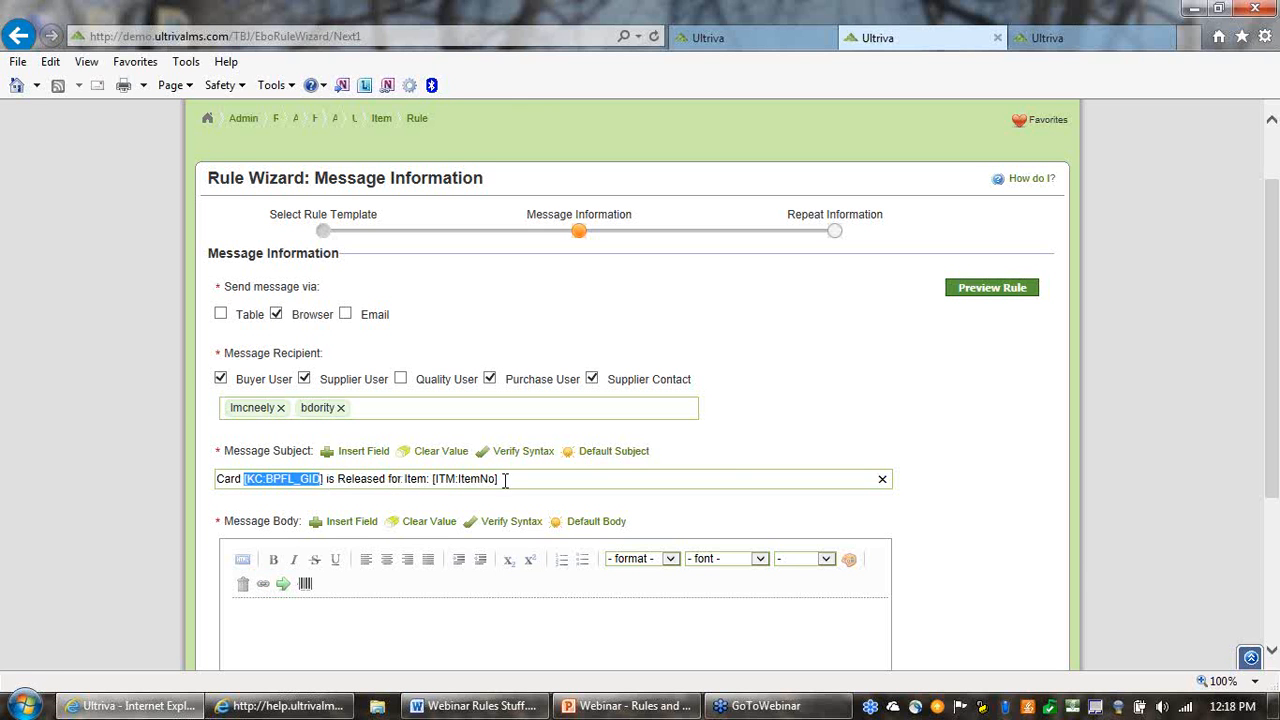
click(419, 508)
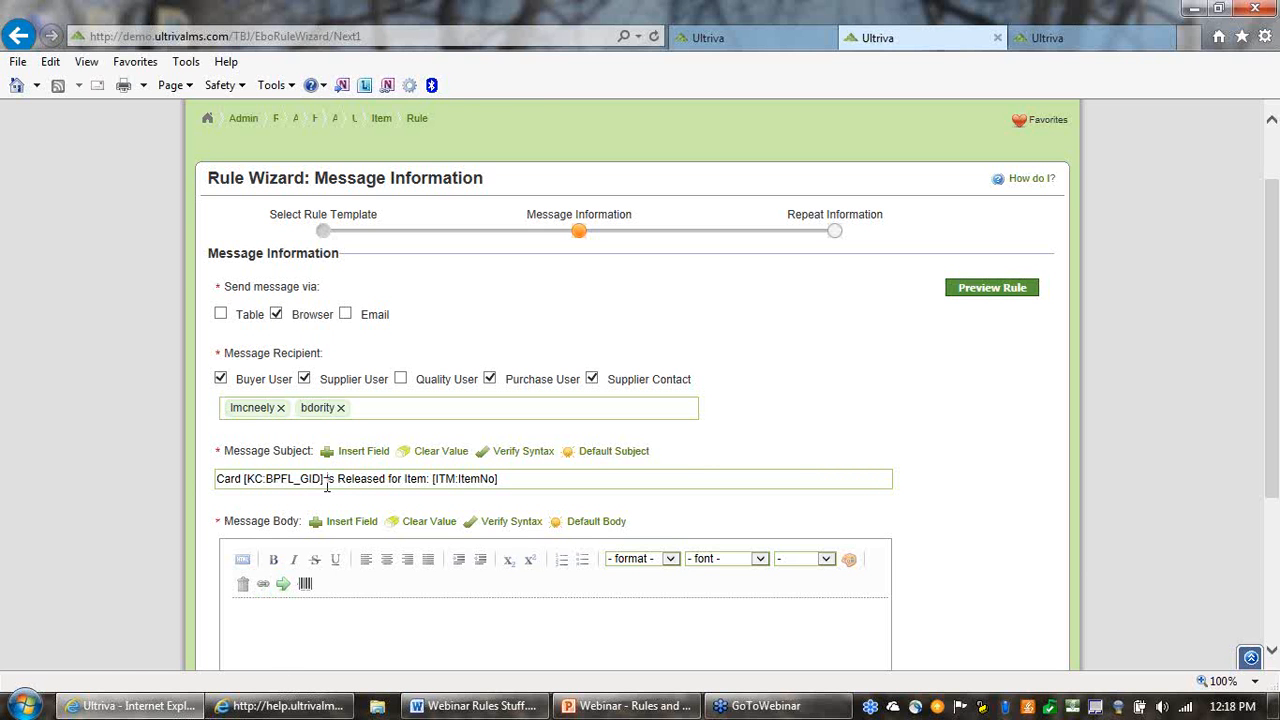
drag(326, 484, 217, 482)
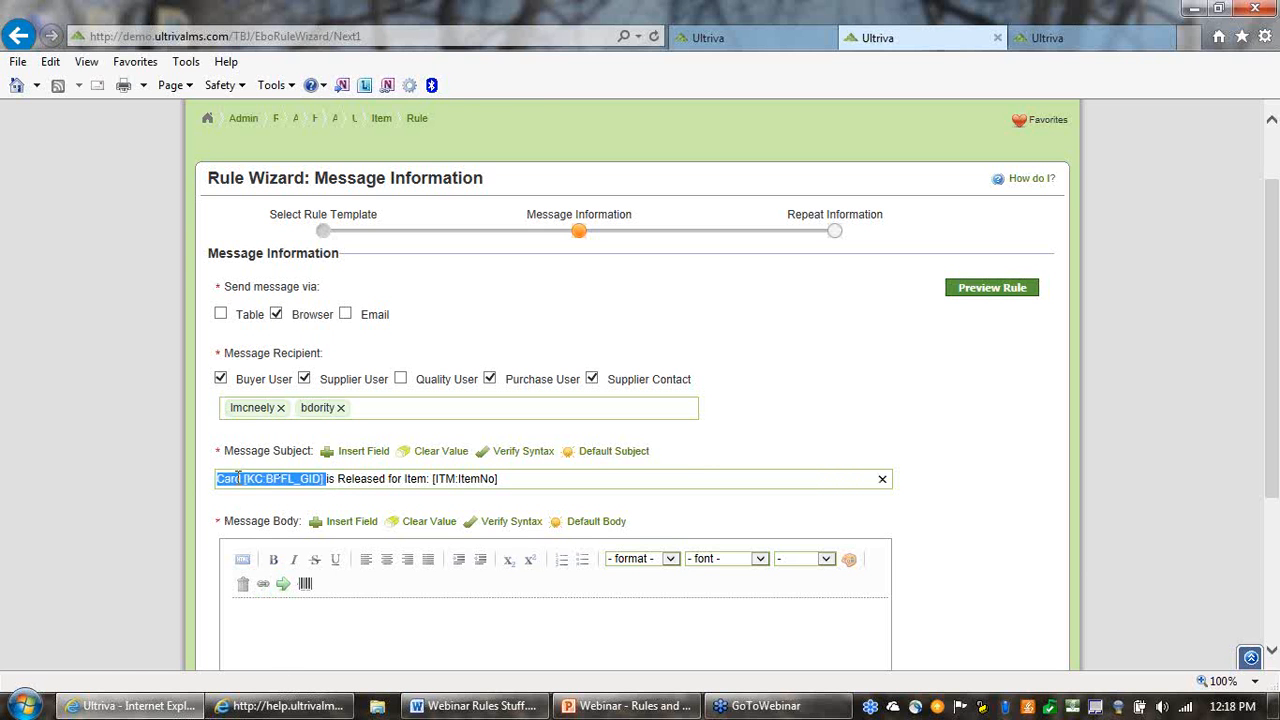
click(400, 482)
click(604, 453)
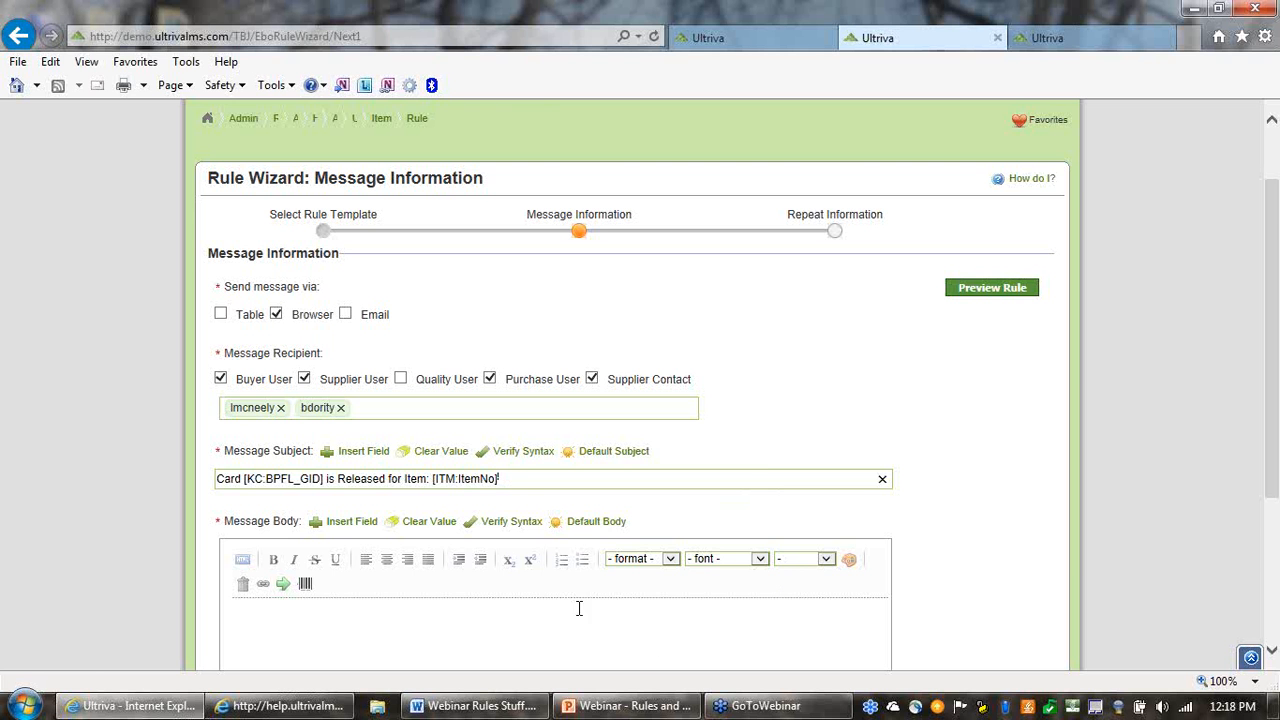
Append the word "Released" to the end of the message subject
scroll(586, 608, down, 1)
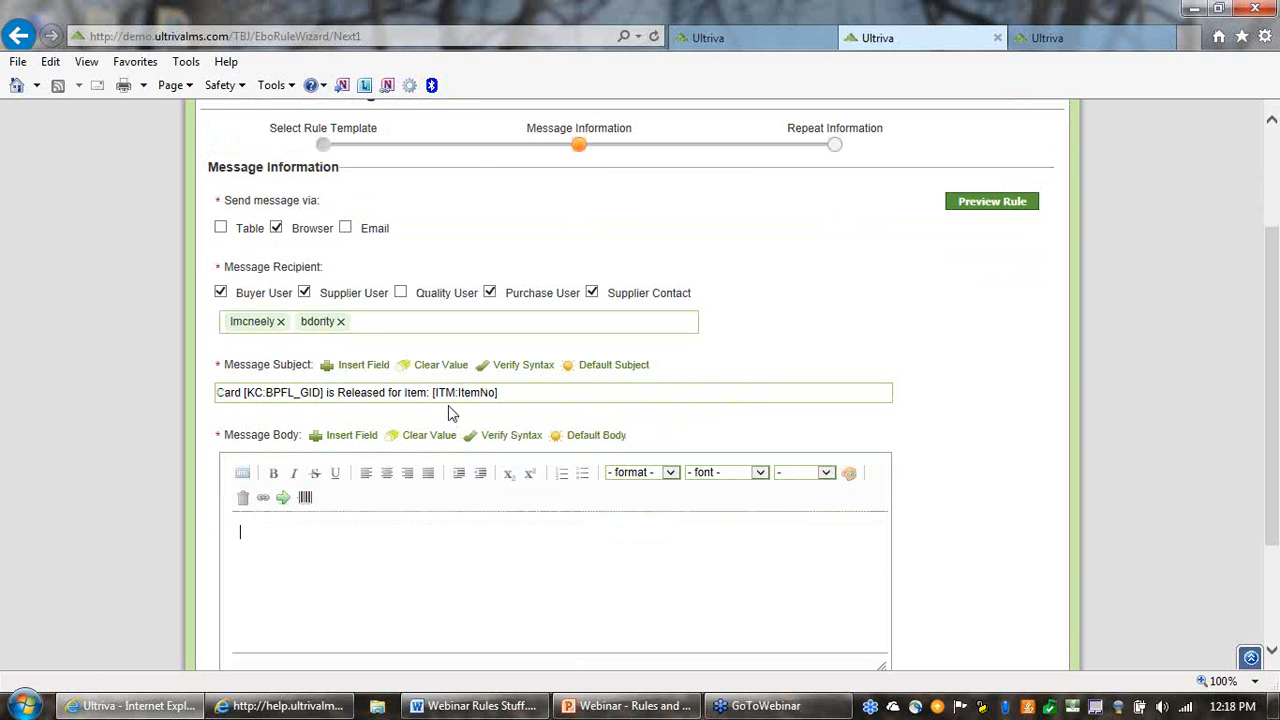
click(558, 392)
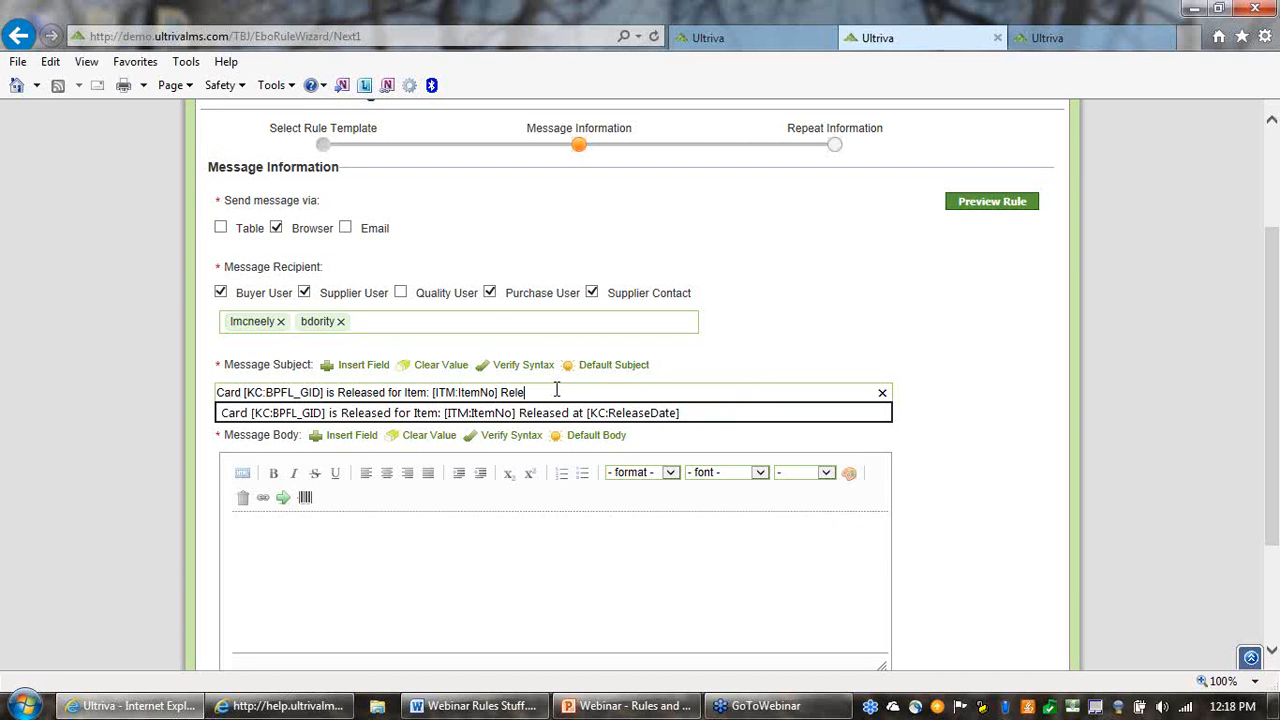
click(938, 279)
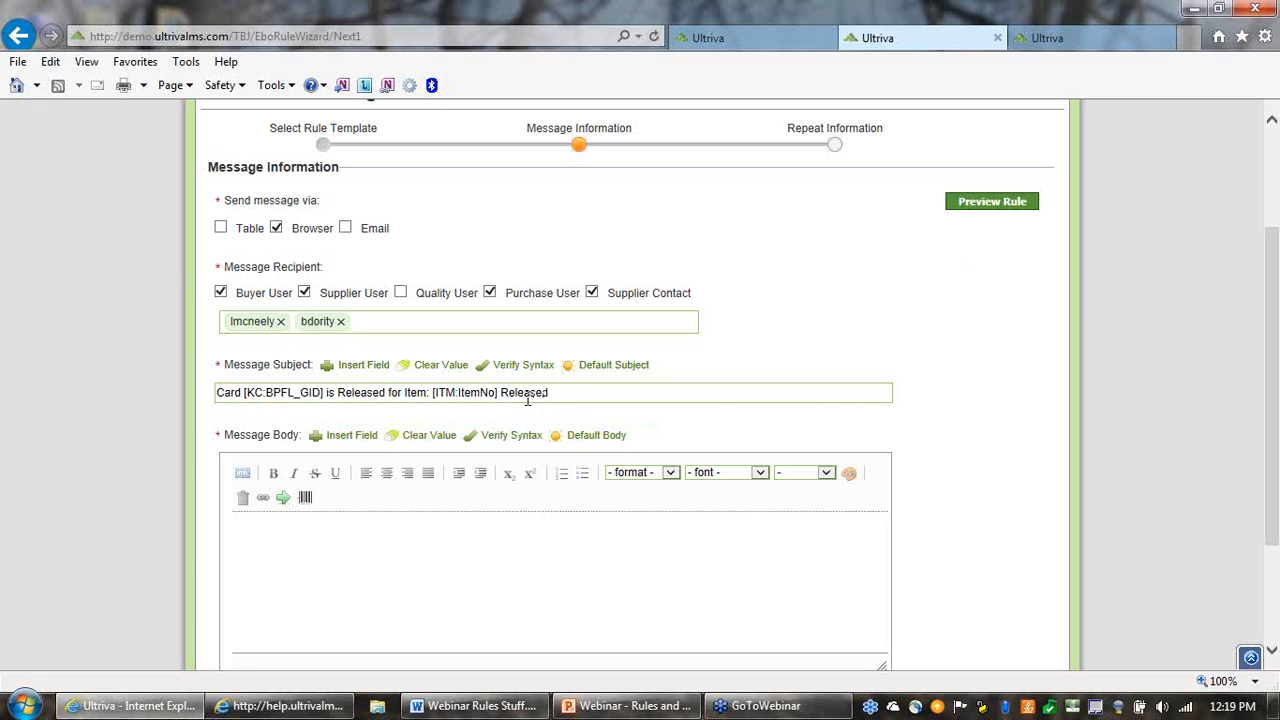
drag(504, 393, 560, 395)
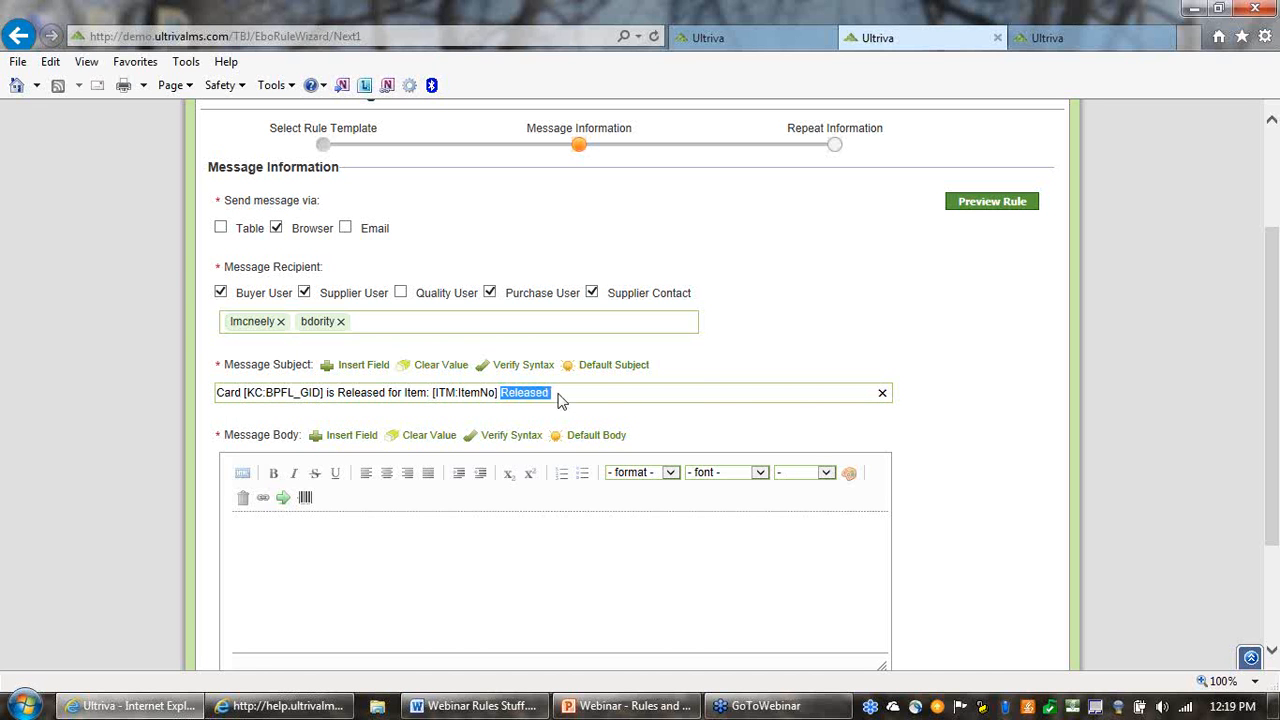
click(575, 393)
click(723, 323)
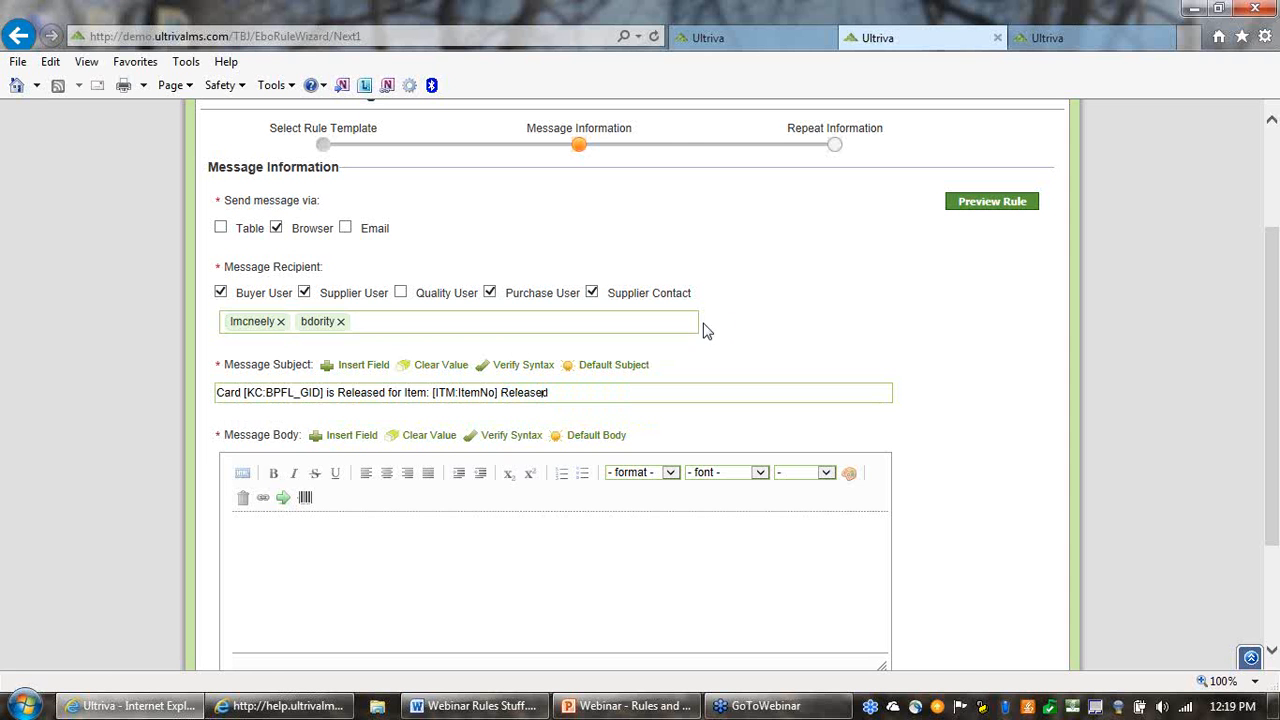
Look through the card, cycle, item and plant fields and insert the Released Date card field at the end of the message subject
click(353, 367)
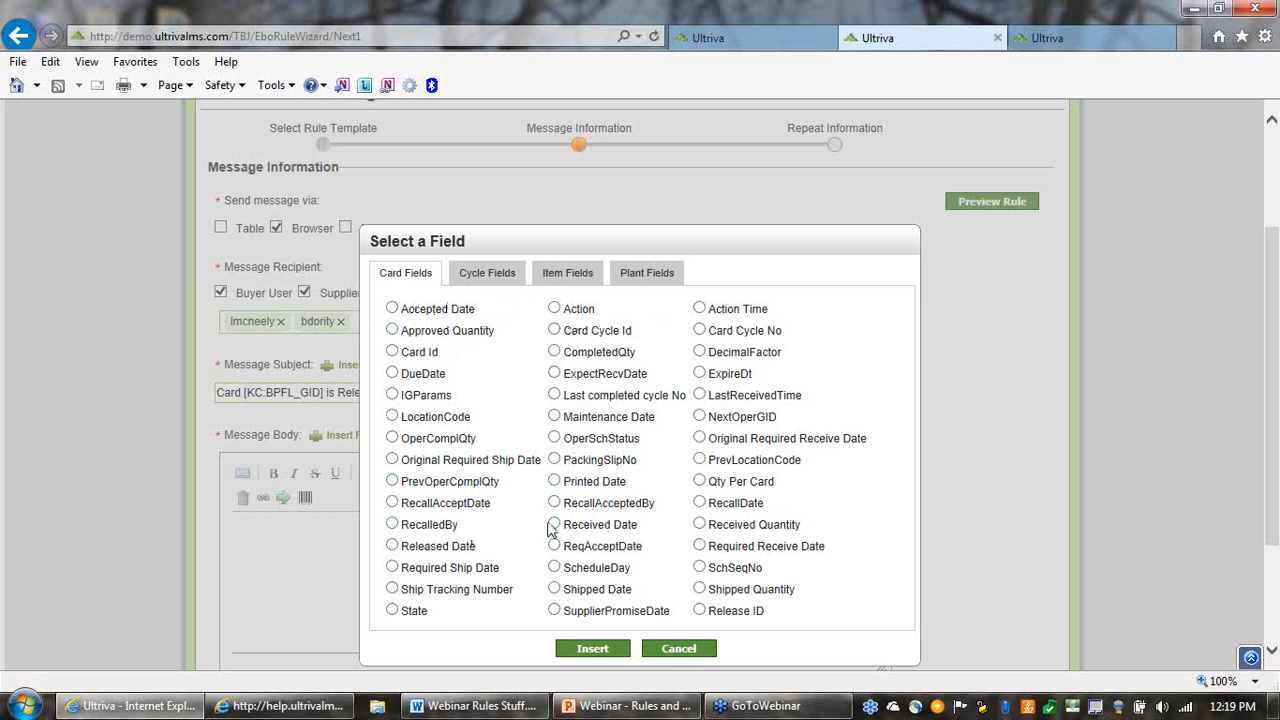
click(393, 545)
click(488, 272)
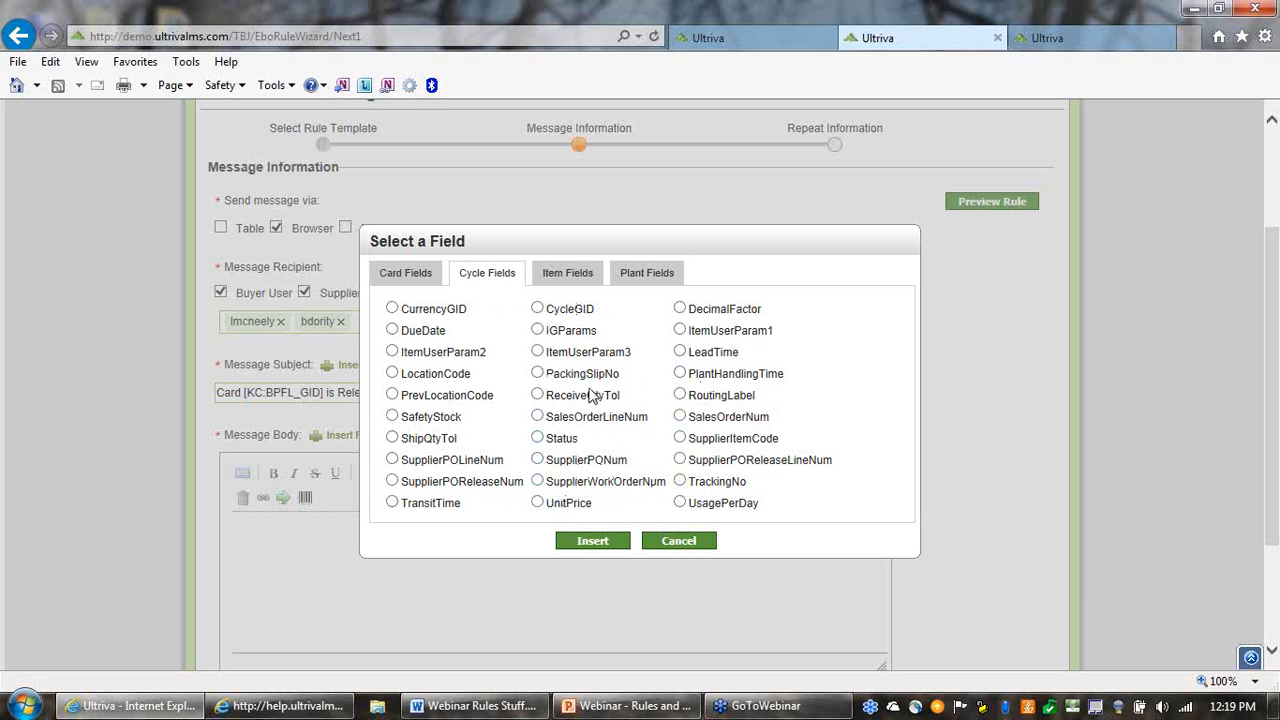
click(577, 281)
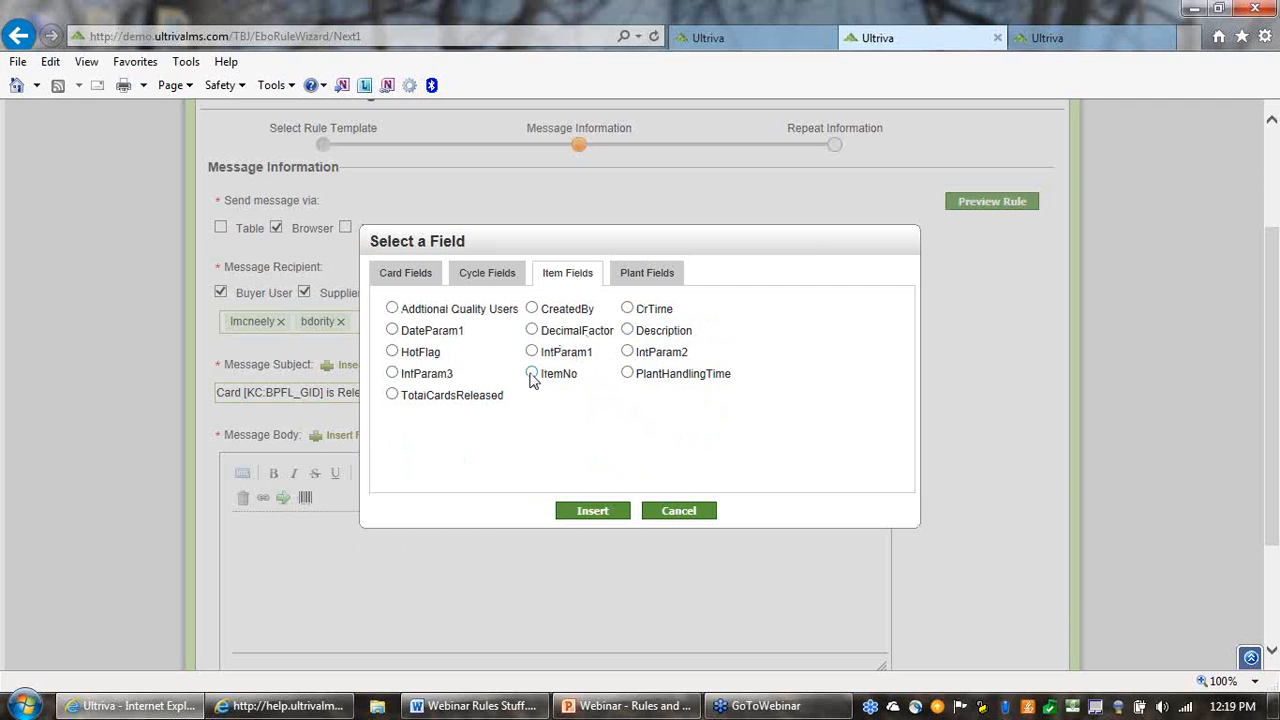
click(662, 280)
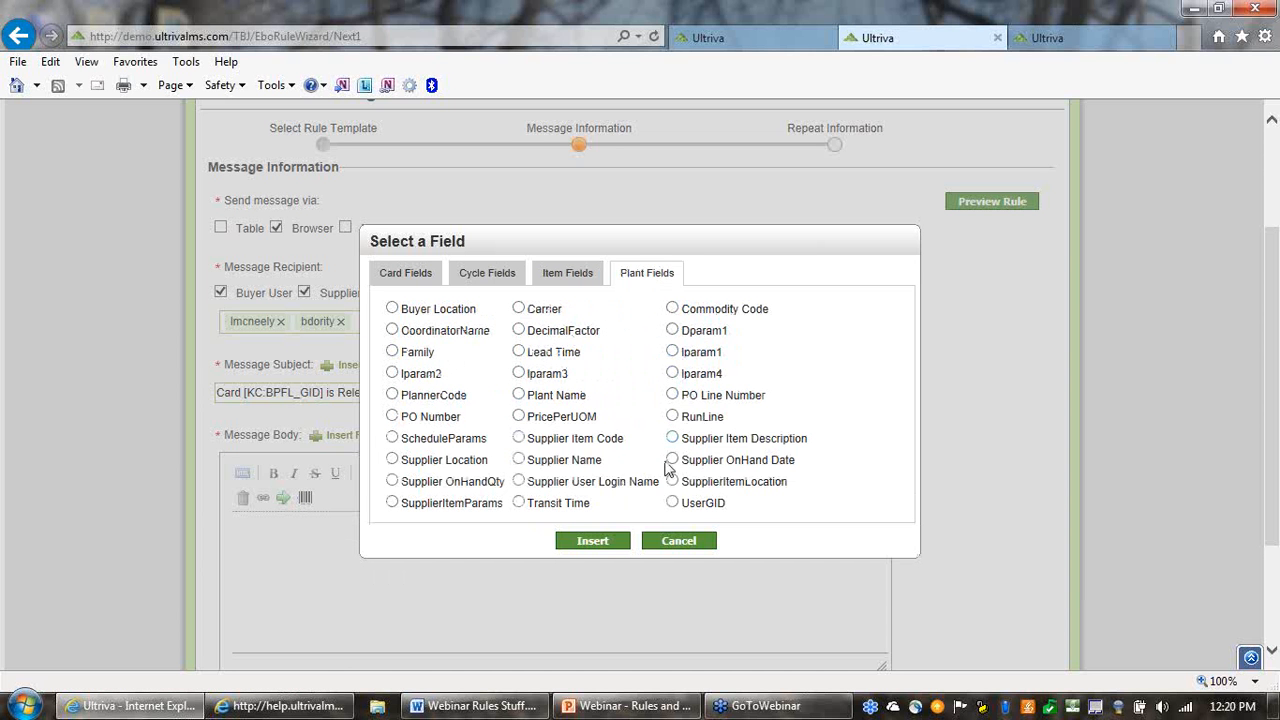
click(404, 278)
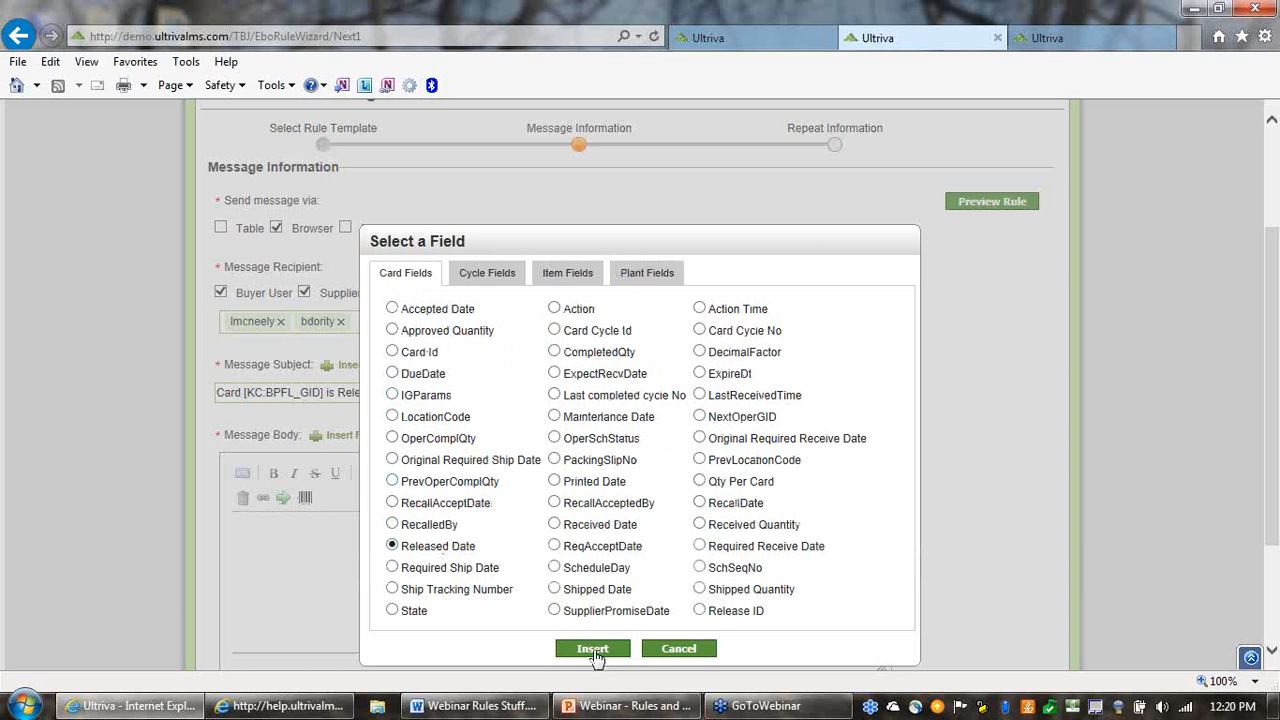
click(592, 650)
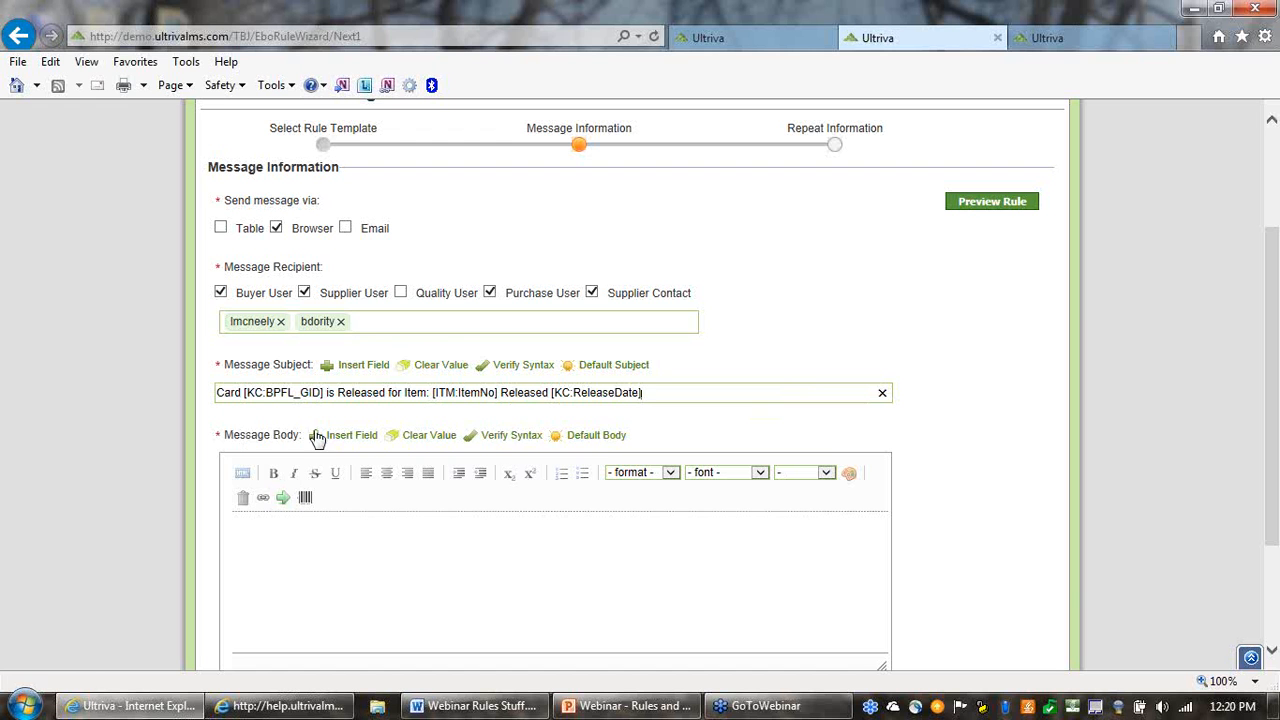
Fill the message body with the default text and review its card, item number, ship date and quantity fields
click(597, 437)
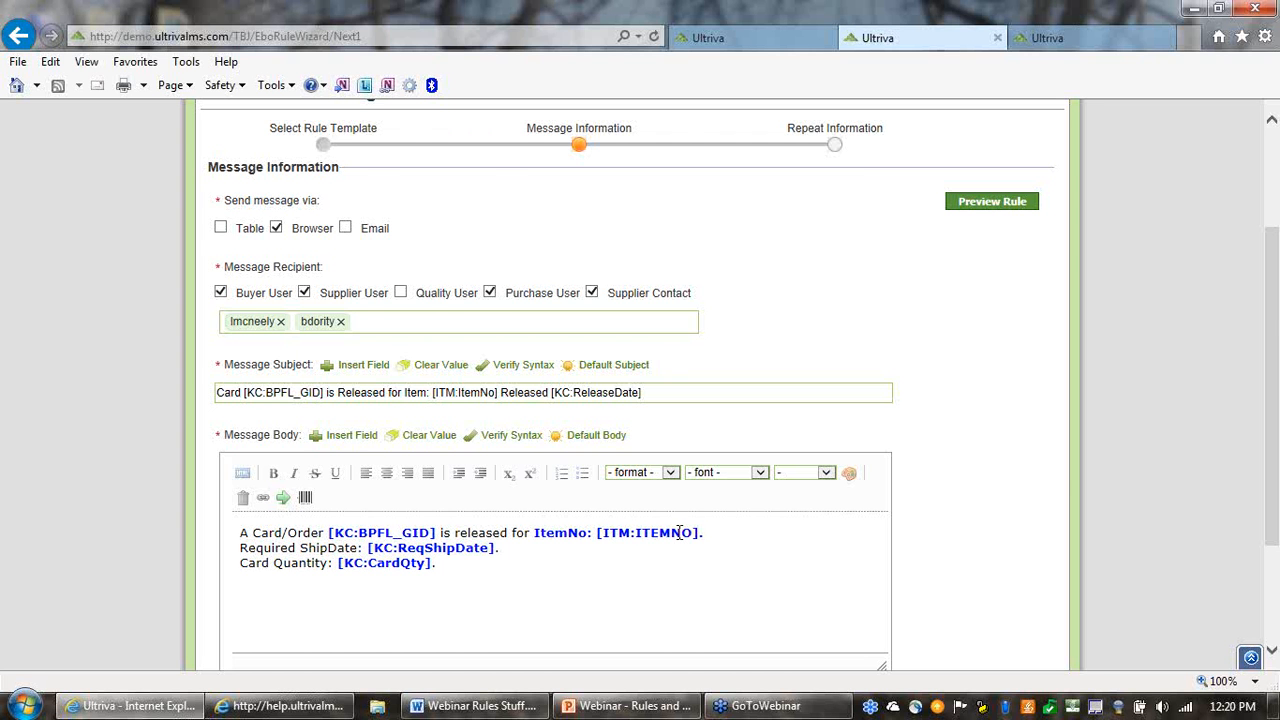
scroll(690, 595, down, 3)
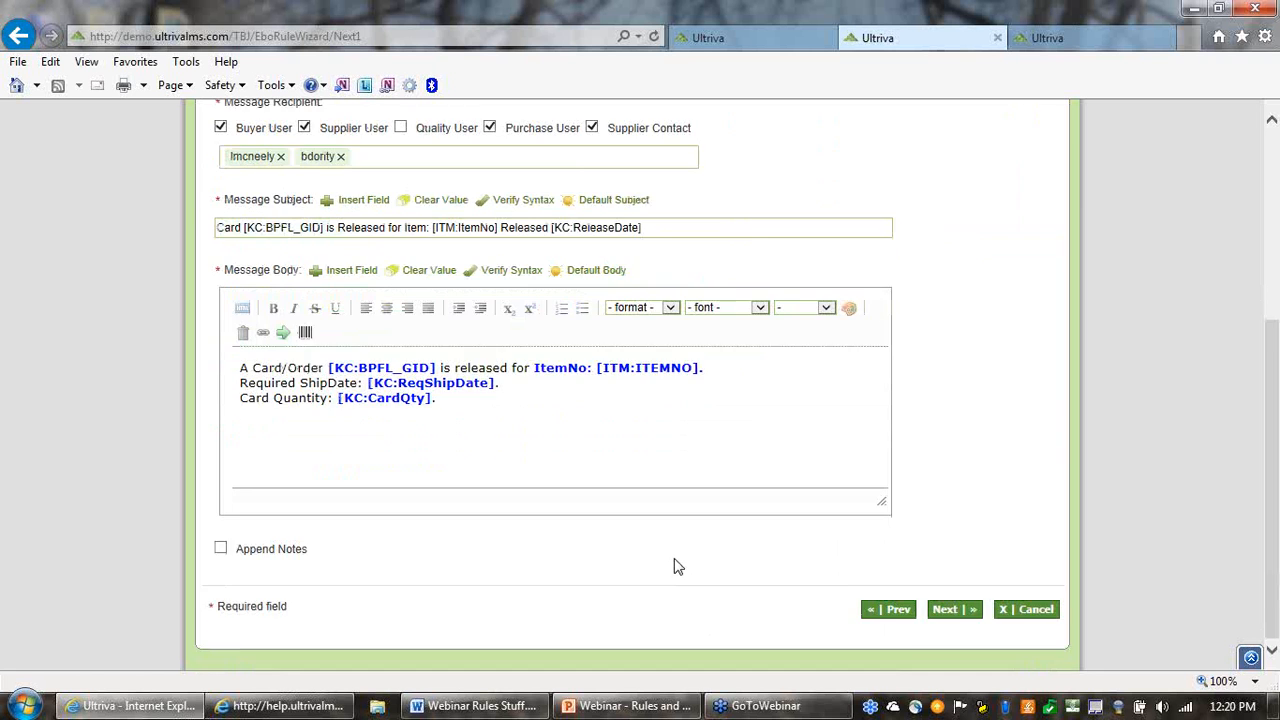
scroll(675, 567, up, 2)
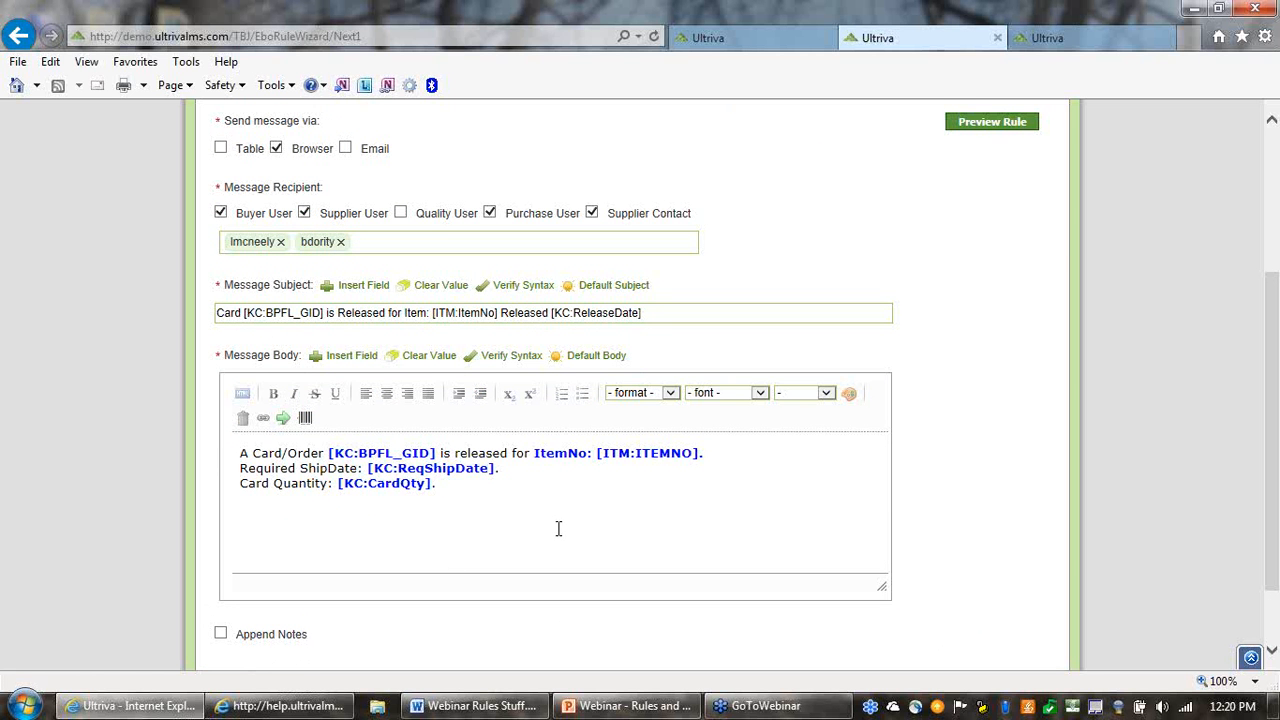
scroll(585, 504, down, 1)
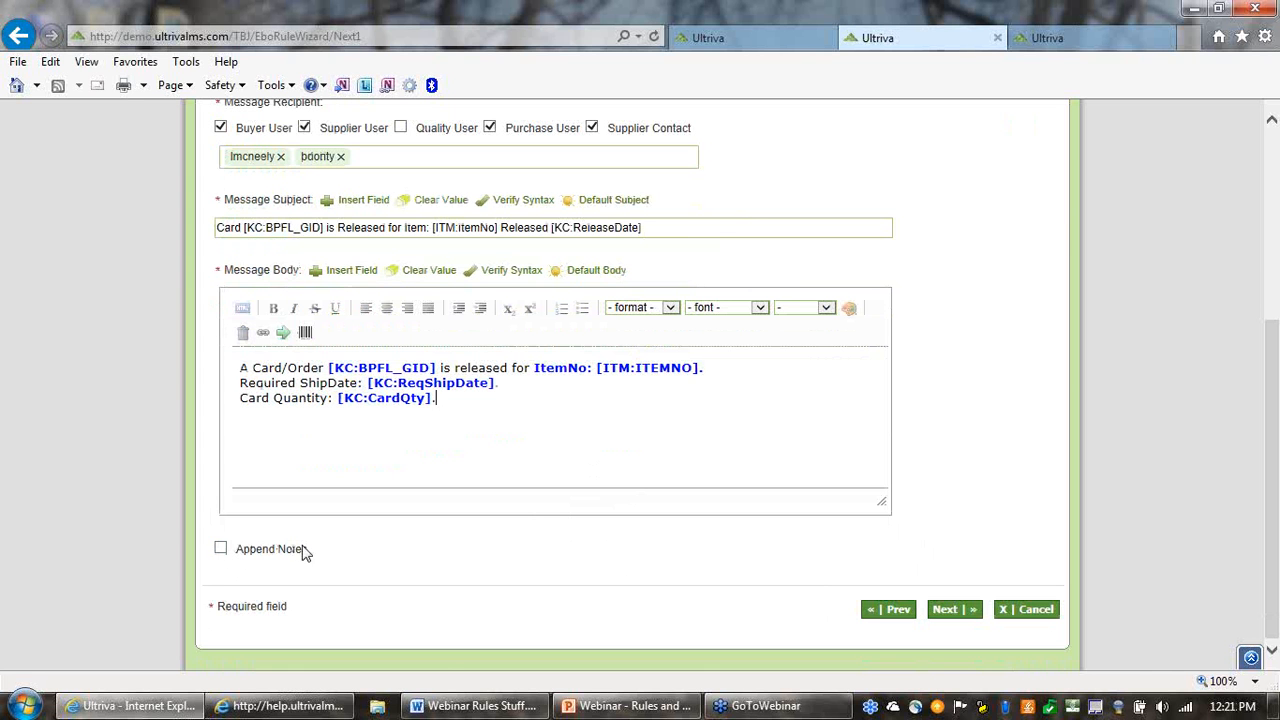
drag(311, 551, 257, 560)
click(214, 520)
click(221, 549)
click(221, 550)
Preview the Order Released rule's message, check its recipients, subject and body, and close the preview
scroll(705, 520, up, 3)
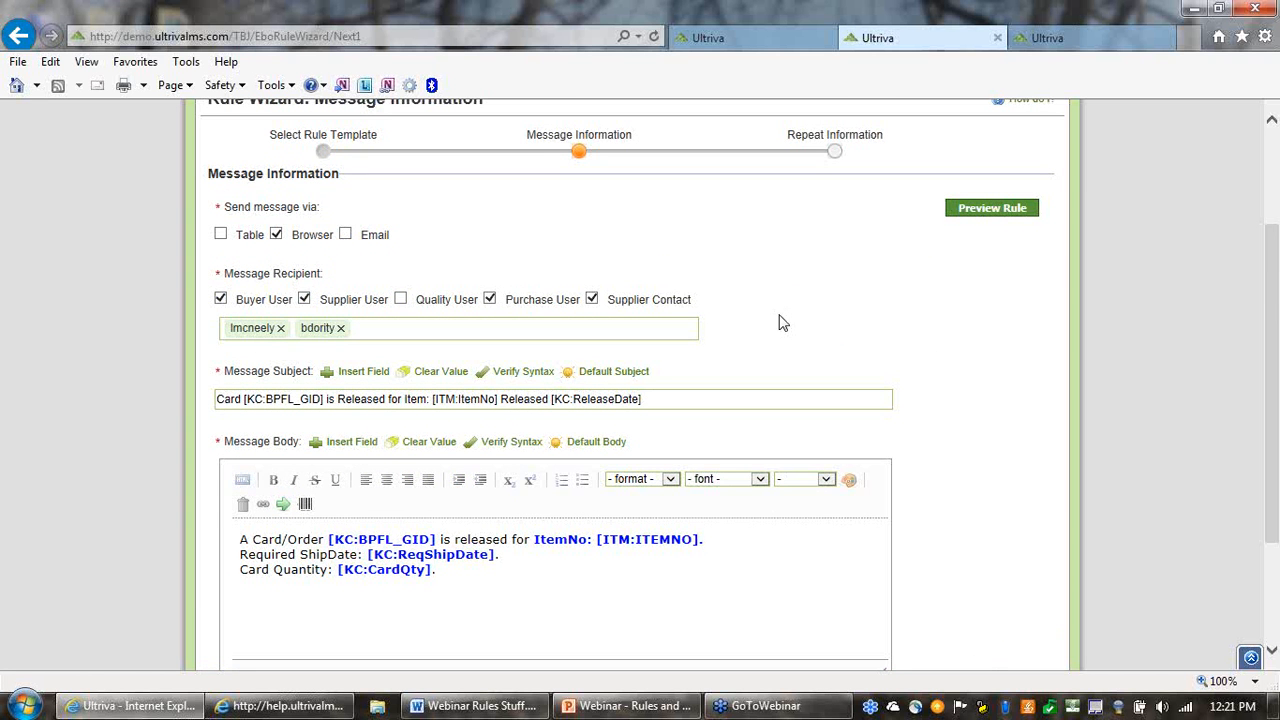
click(990, 210)
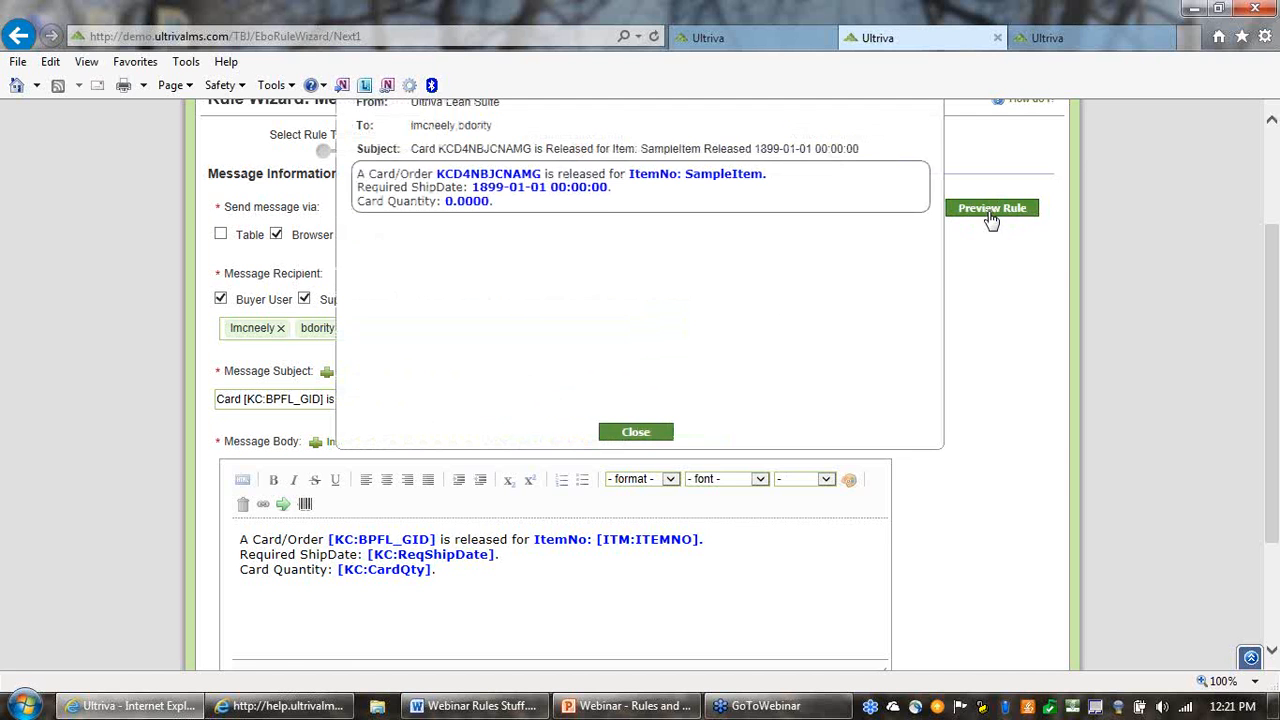
scroll(1035, 270, up, 2)
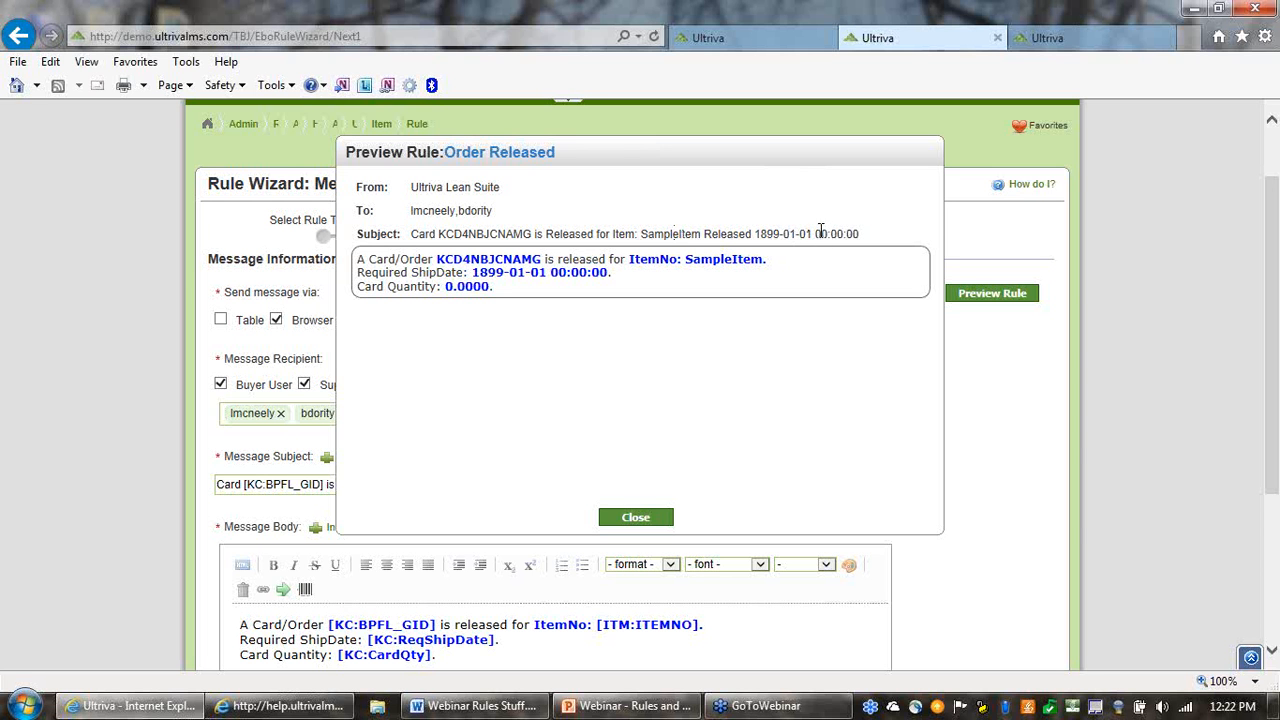
click(636, 520)
Advance to the rule's Repeat Information stage and examine the time units available for the repeat interval
scroll(835, 525, down, 3)
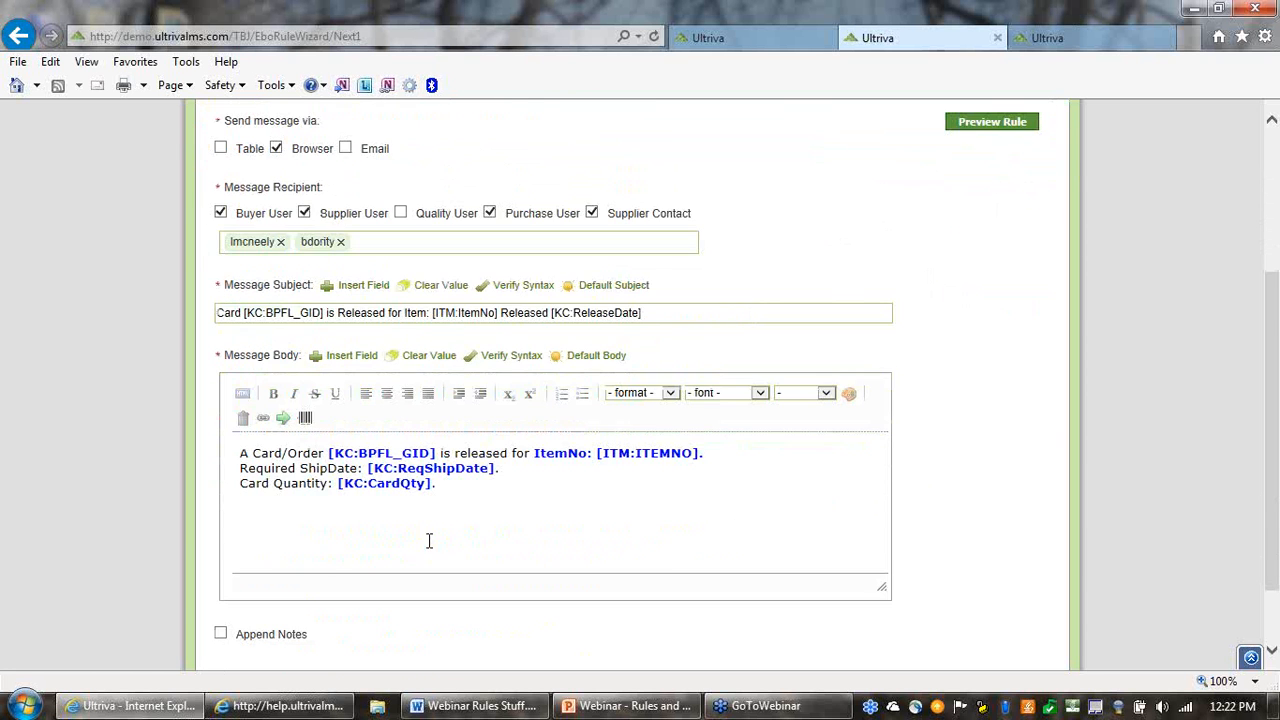
scroll(981, 478, down, 2)
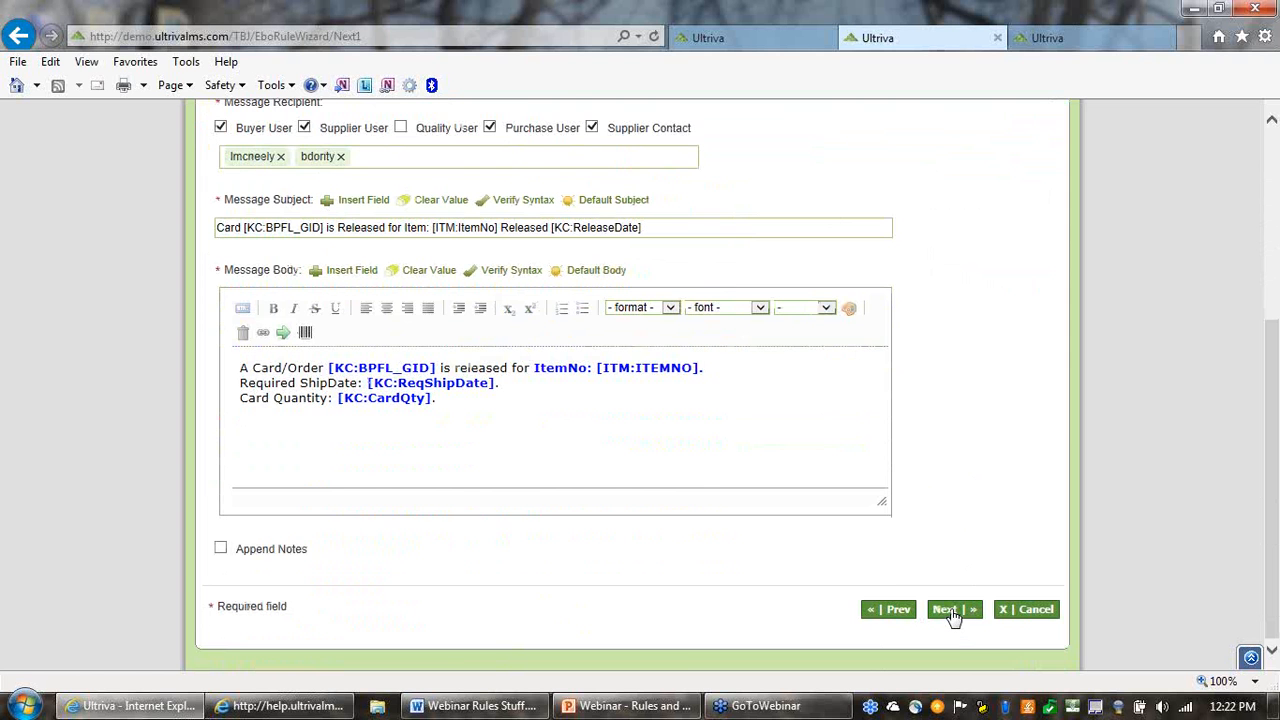
click(950, 610)
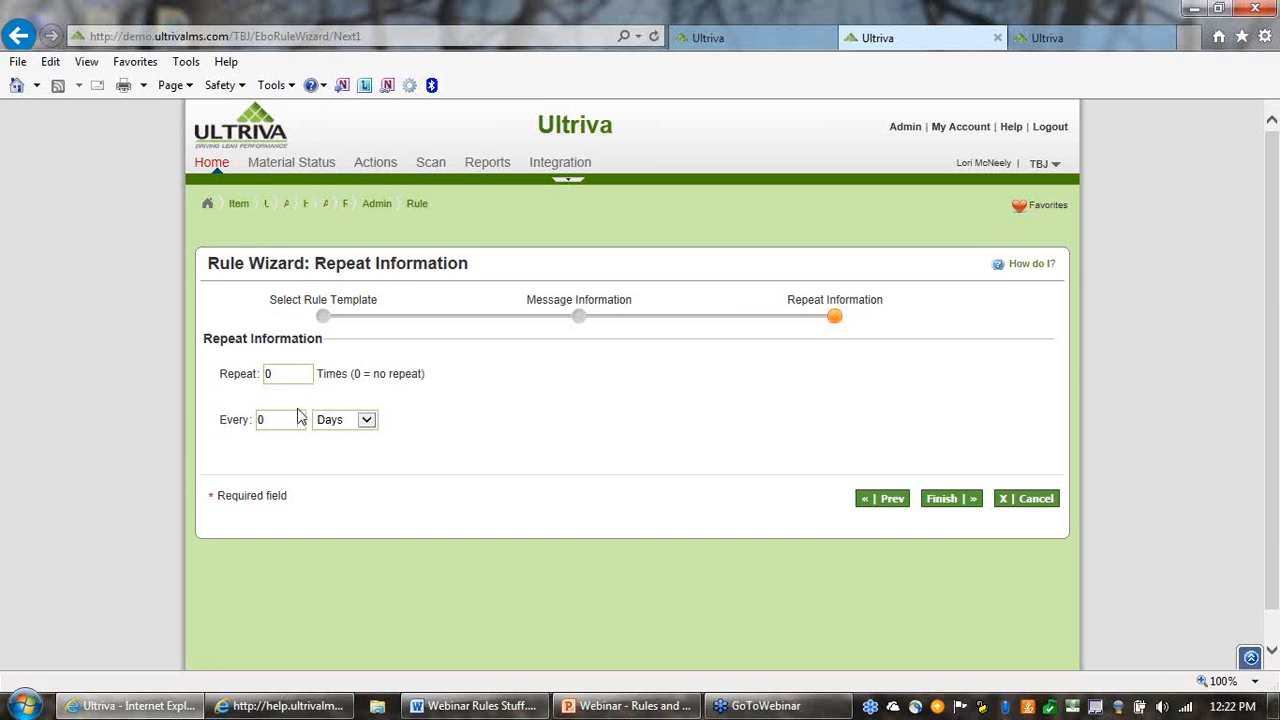
click(364, 424)
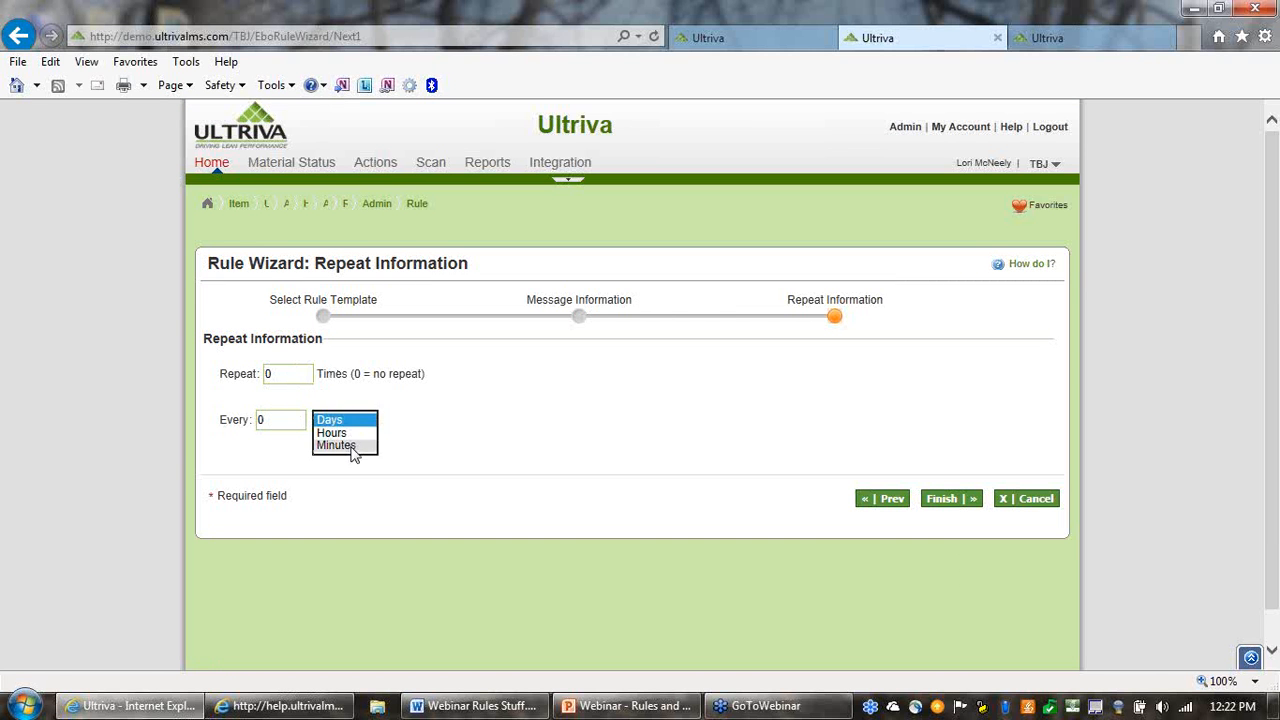
click(553, 403)
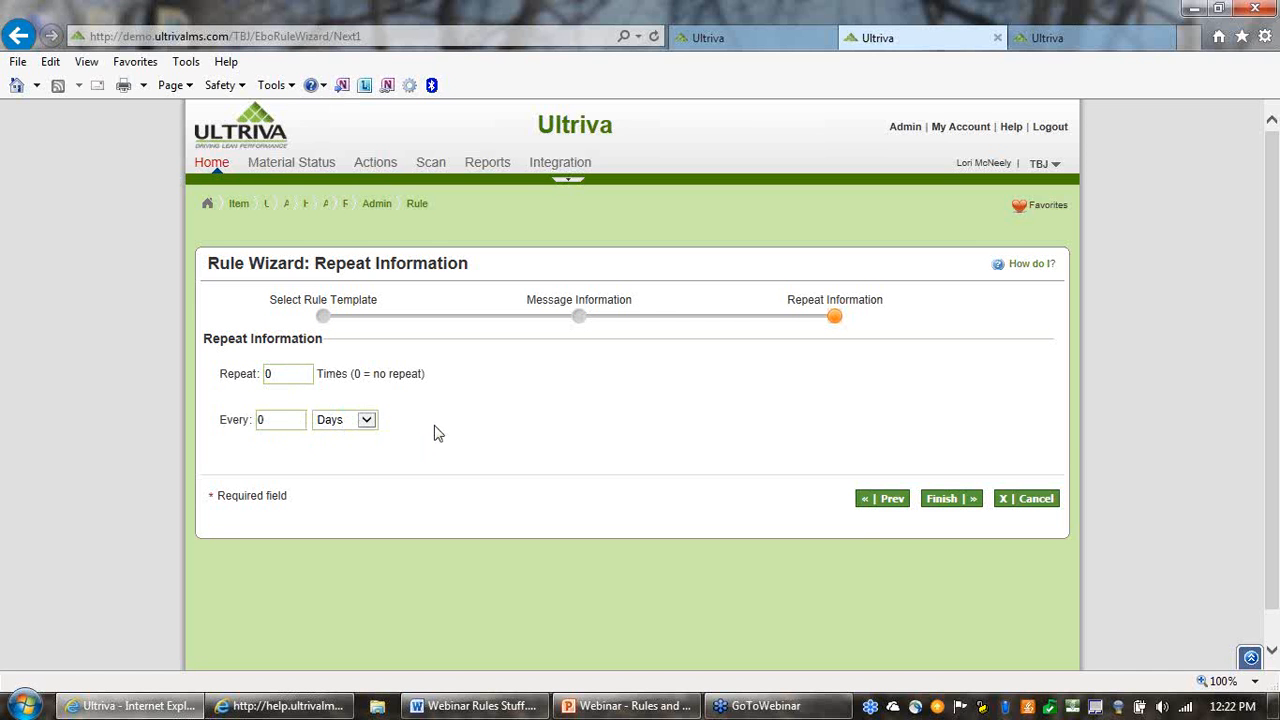
Return to the Message Information stage and examine the Required ShipDate field in the message body
click(887, 503)
scroll(1023, 403, down, 3)
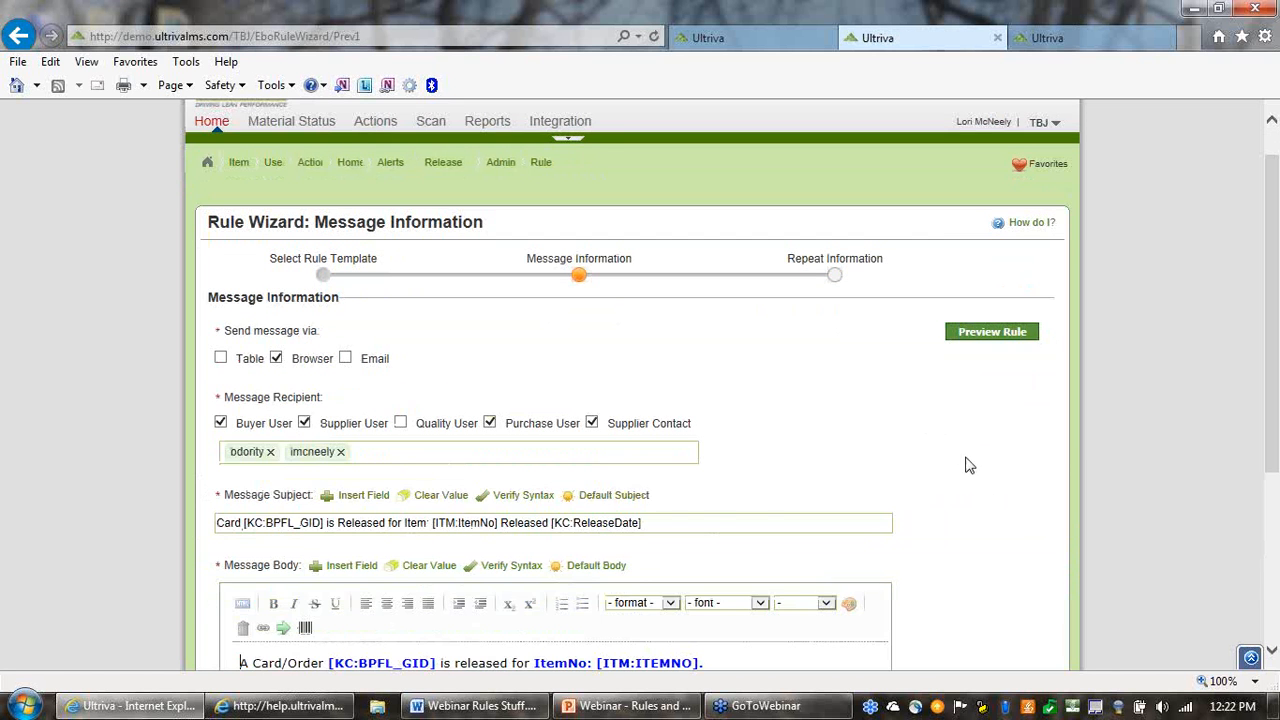
scroll(948, 482, down, 2)
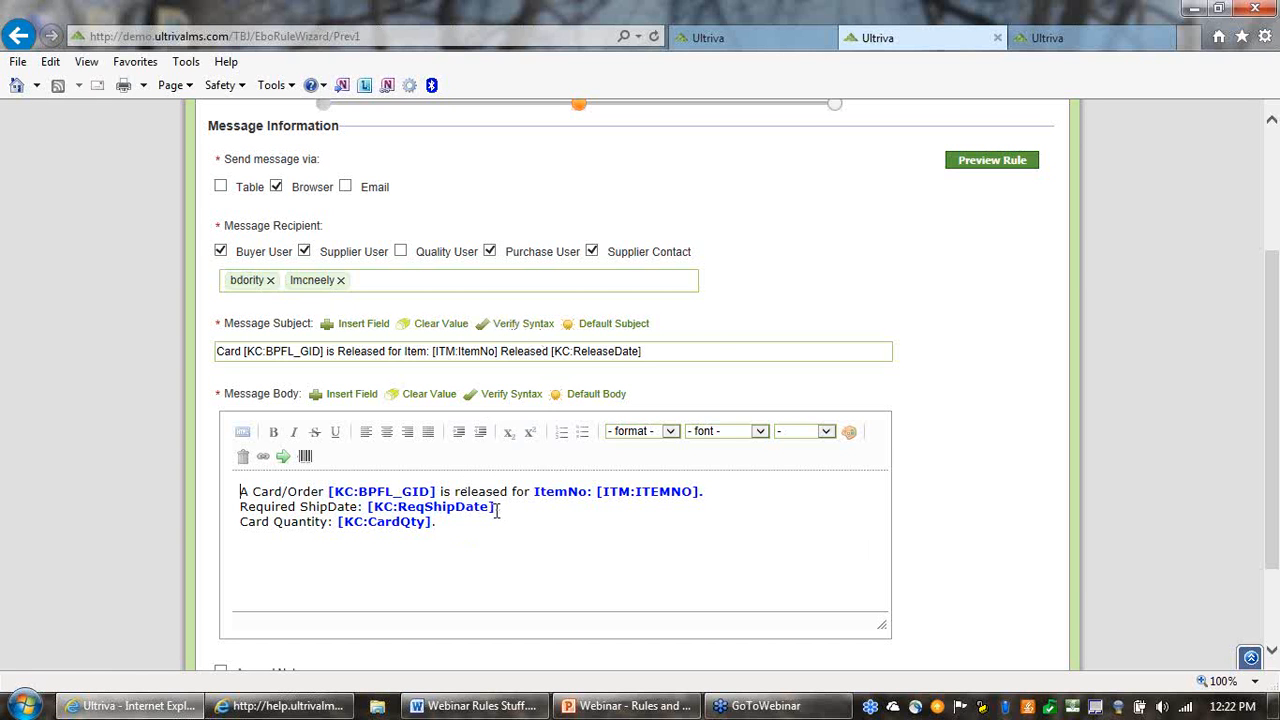
drag(497, 507, 364, 507)
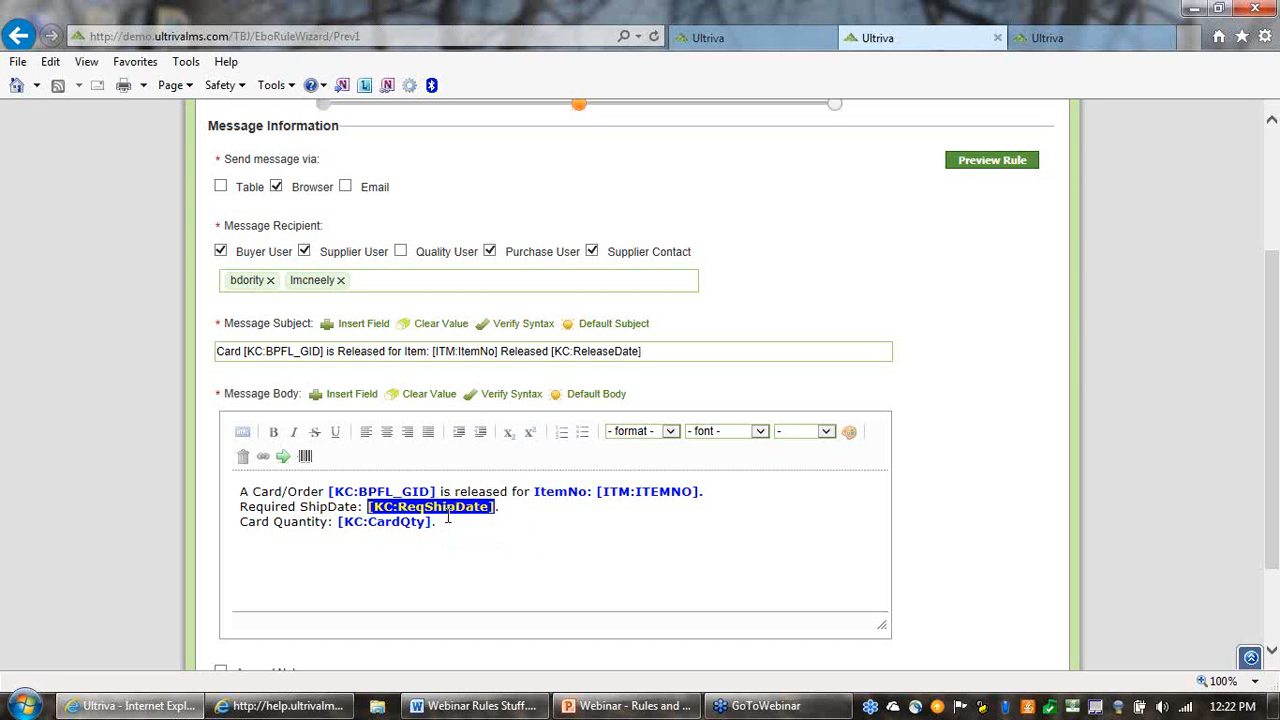
click(489, 518)
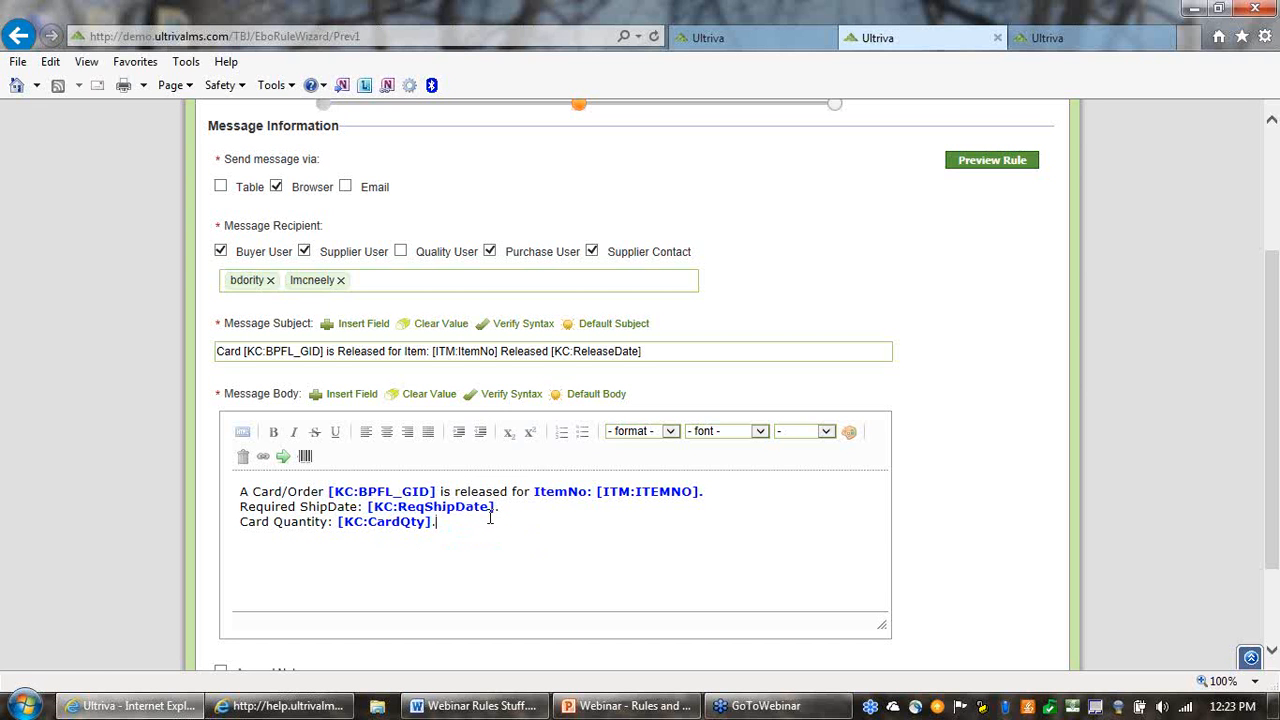
Verify the syntax of the message body and examine its Card Quantity field
click(498, 398)
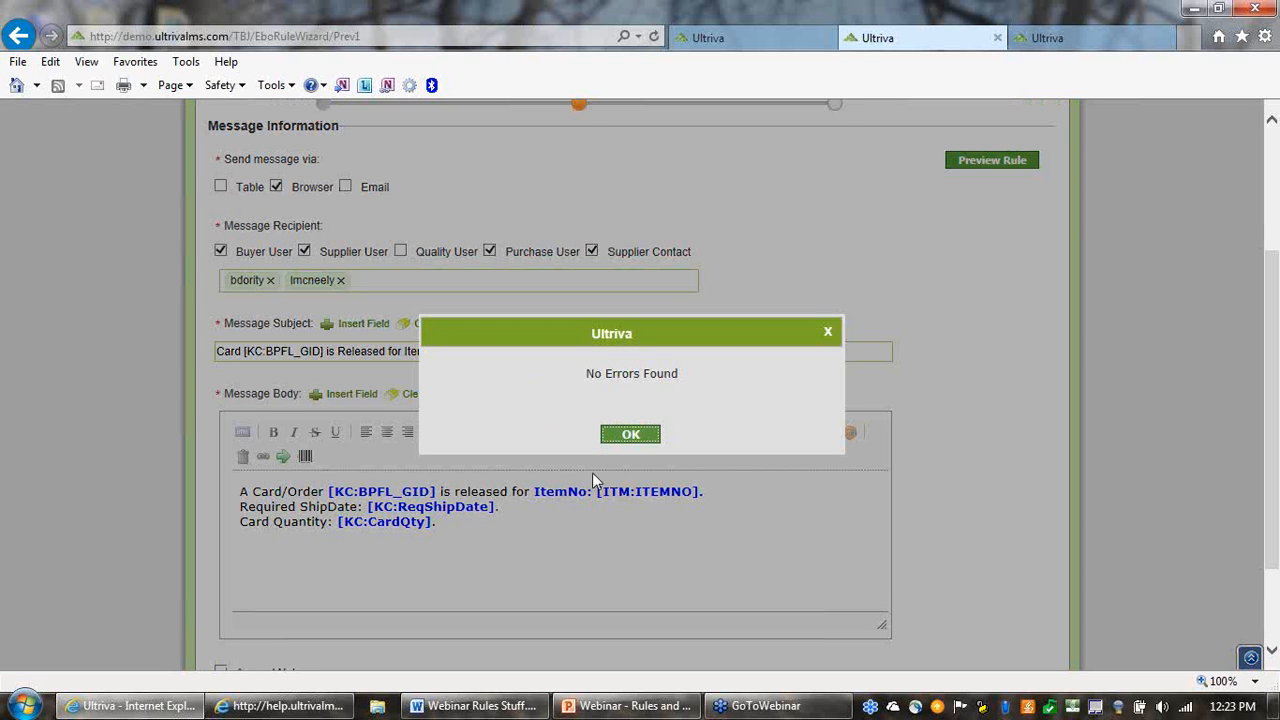
click(627, 436)
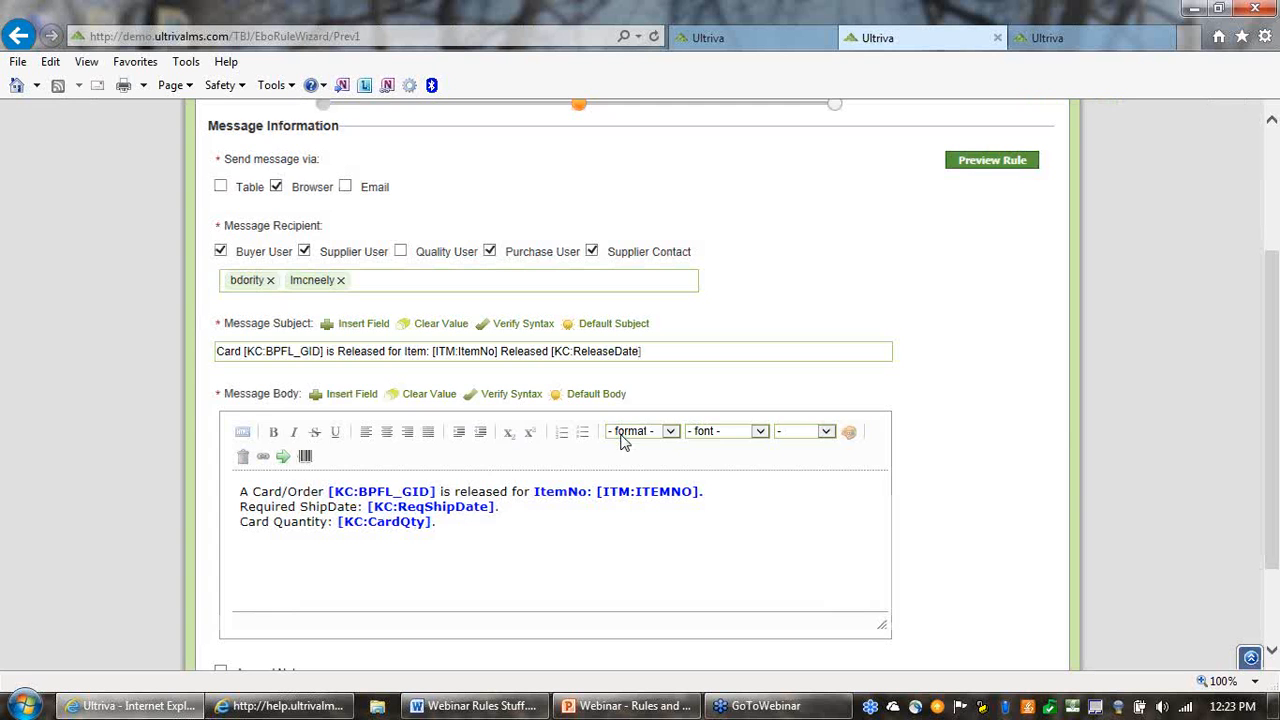
click(432, 524)
drag(338, 521, 371, 521)
click(445, 537)
Advance to the Repeat Information stage and finish the rule, keeping the repeat count and interval at 0
scroll(930, 412, down, 3)
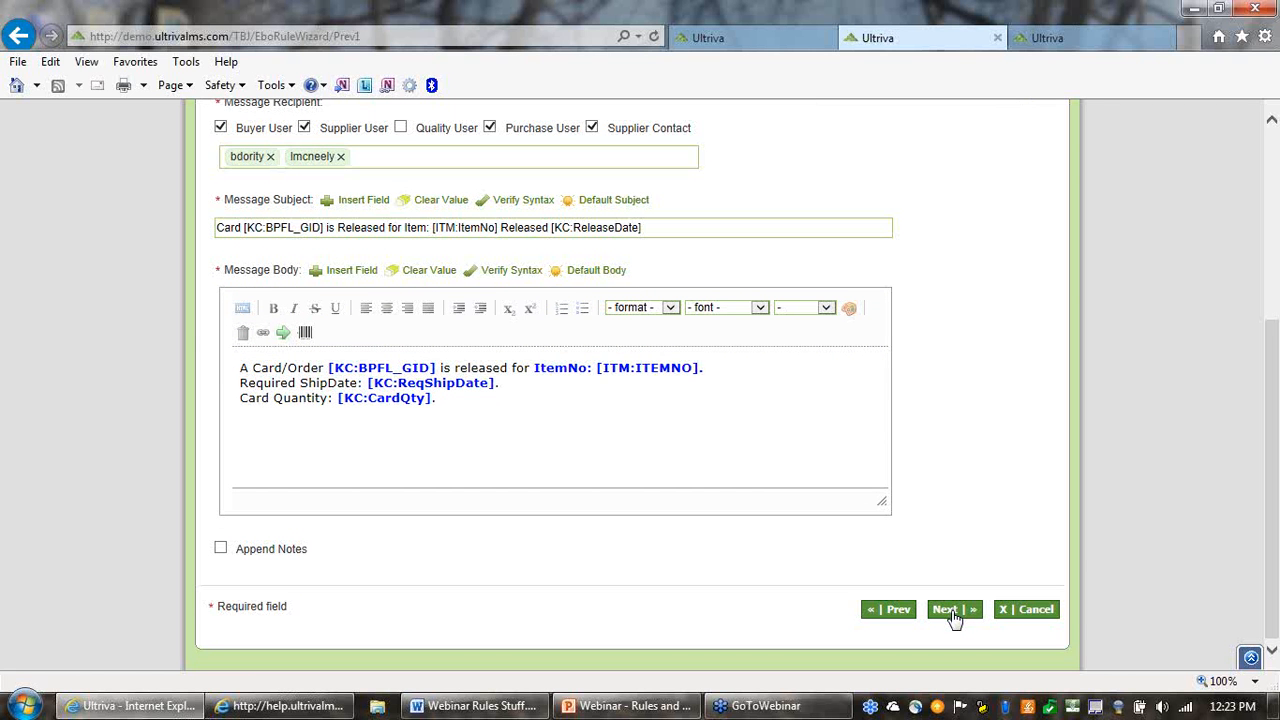
click(950, 612)
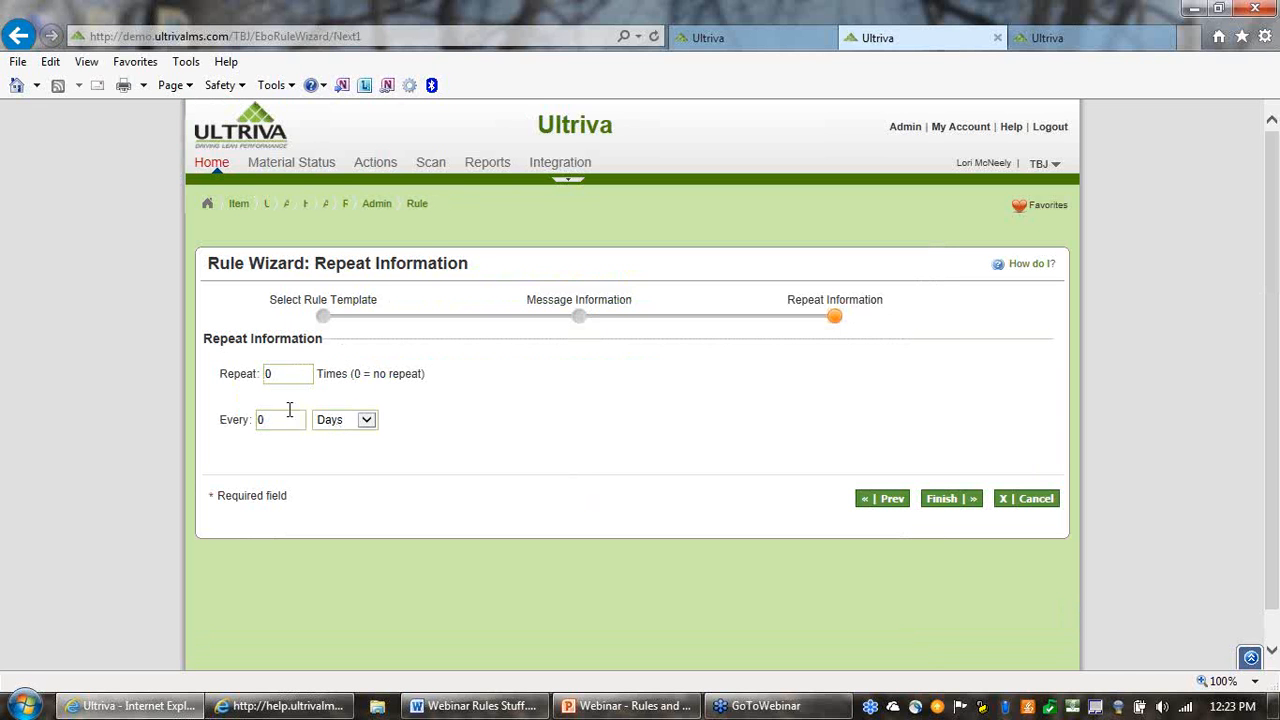
drag(270, 426, 229, 418)
click(950, 500)
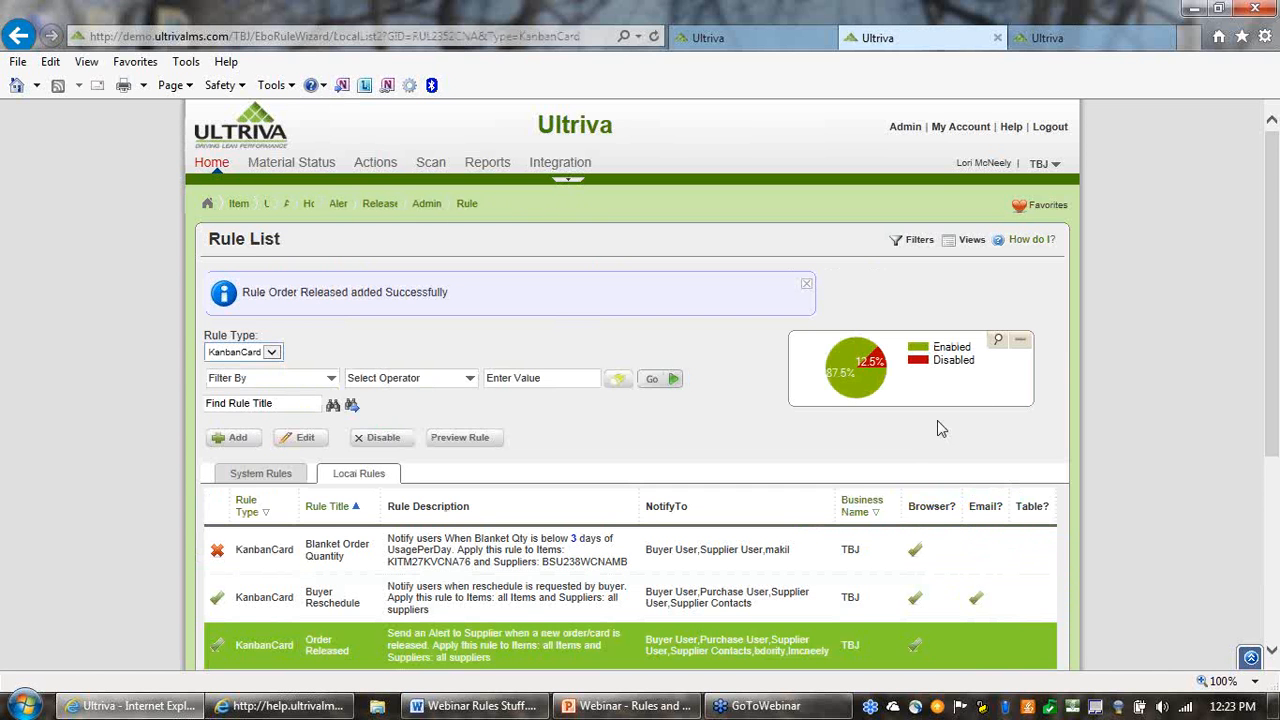
Review the Order Released entry in the local rules list, preview its message and close the preview
scroll(1020, 465, down, 1)
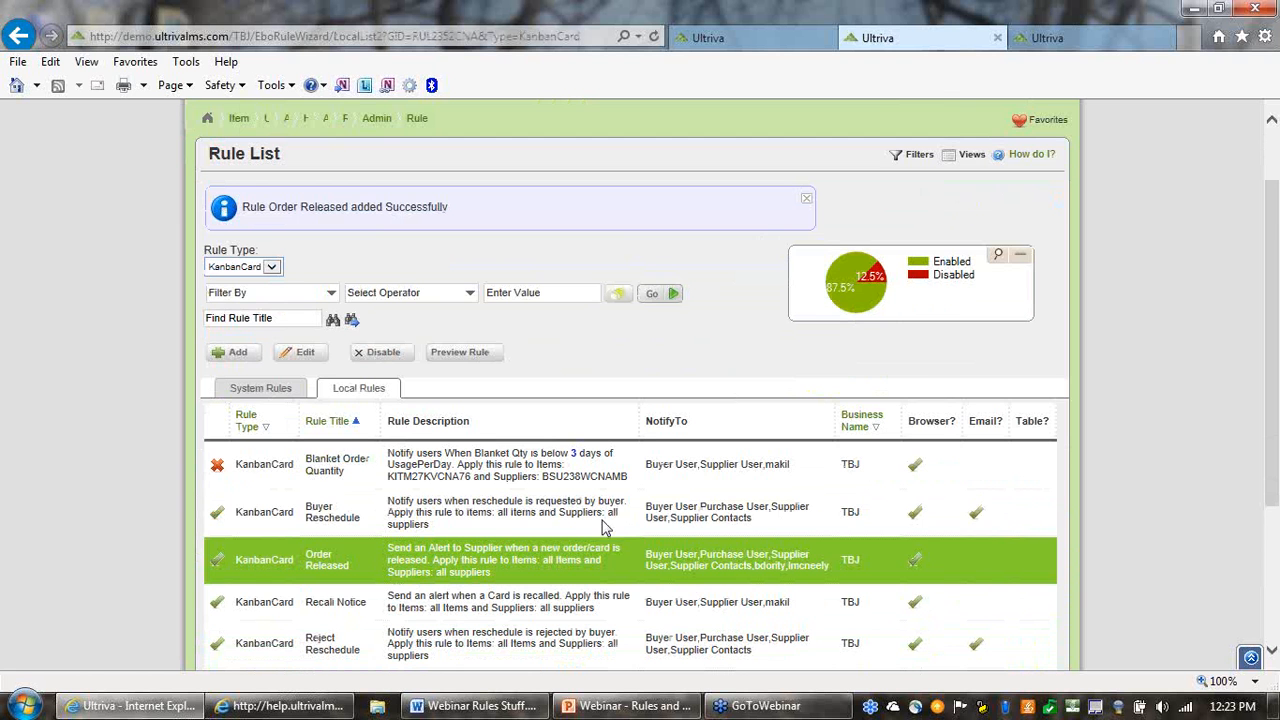
scroll(543, 552, down, 1)
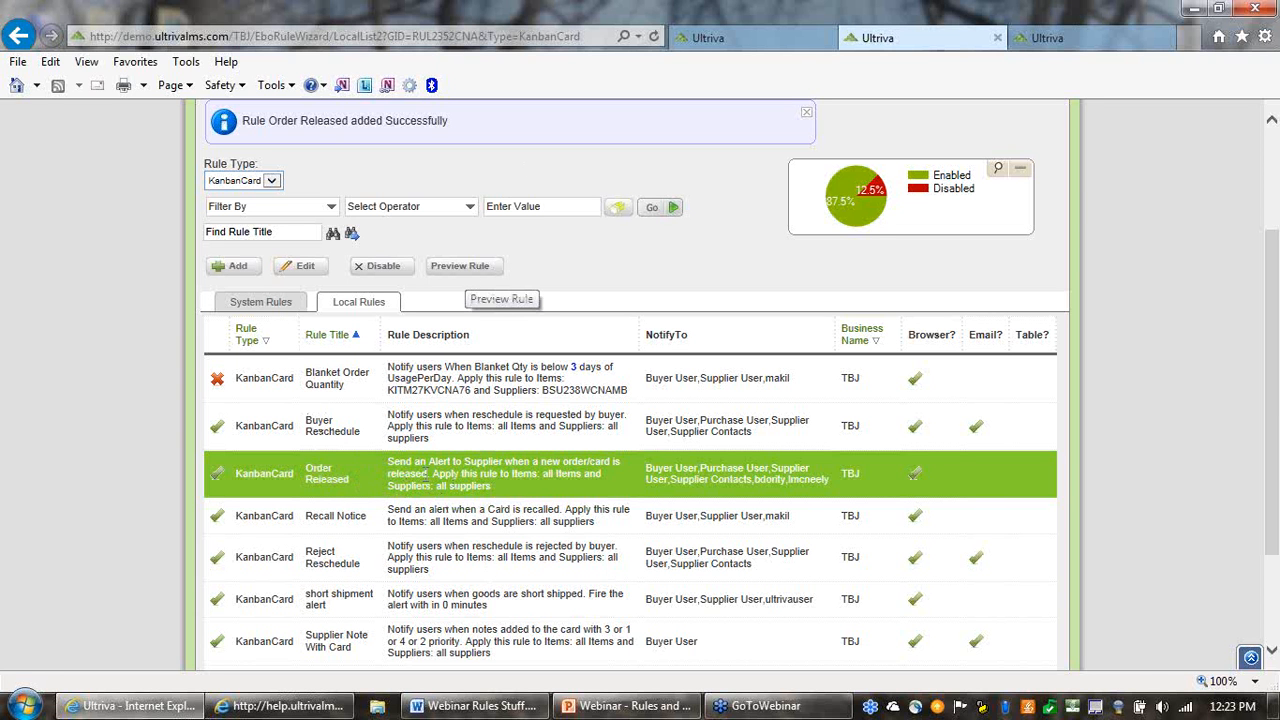
click(458, 268)
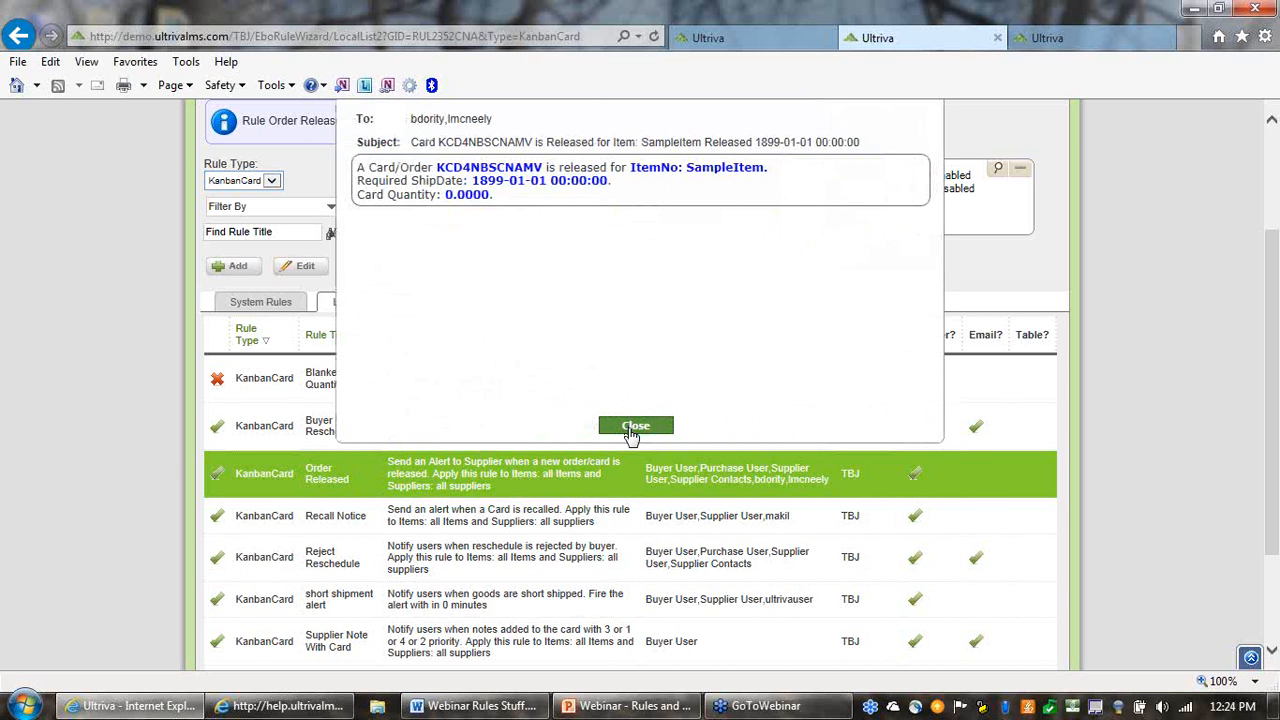
click(635, 426)
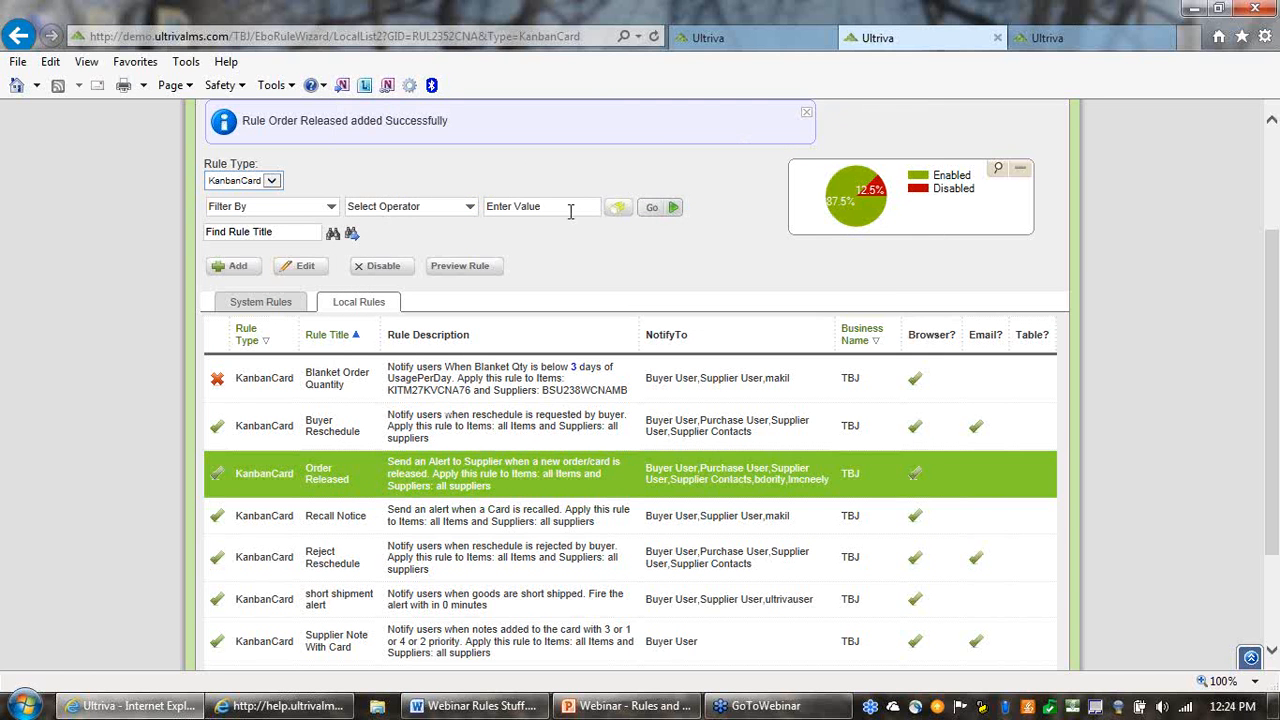
Switch to the browser tab with item 24680's supplier mapping and open that item's list of cards for the buyer Release action
click(1068, 41)
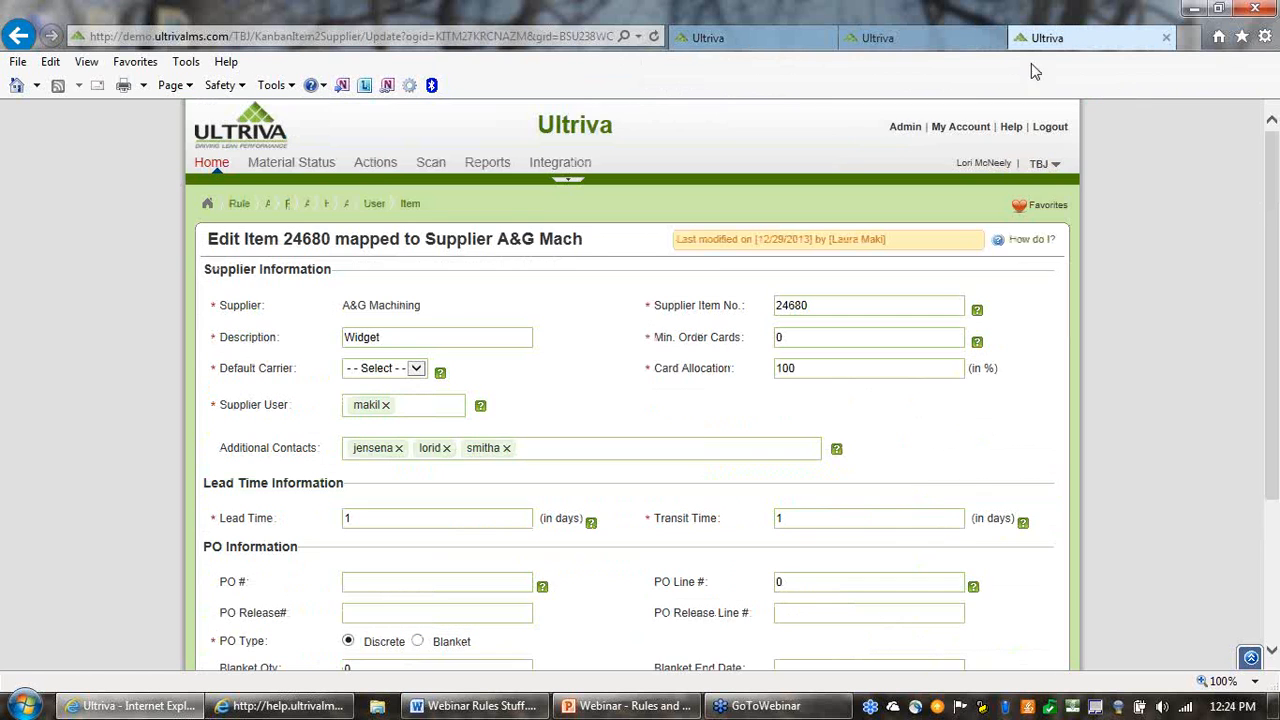
click(375, 166)
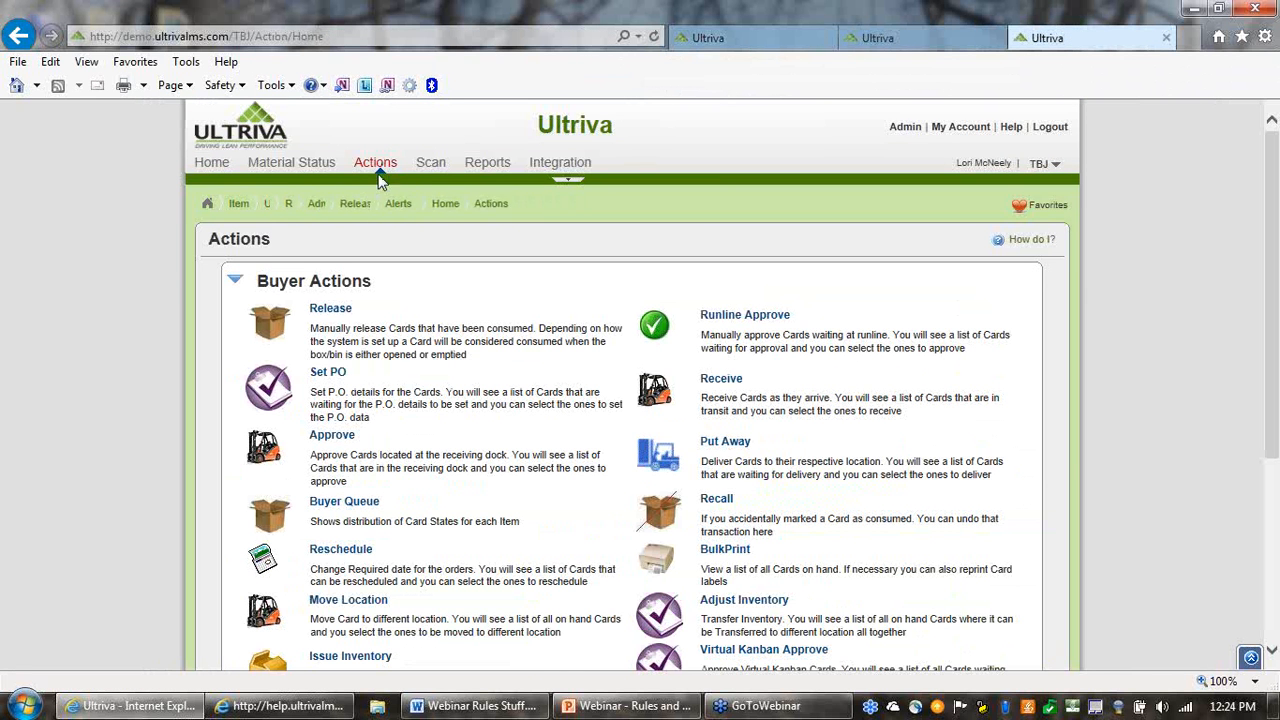
click(339, 312)
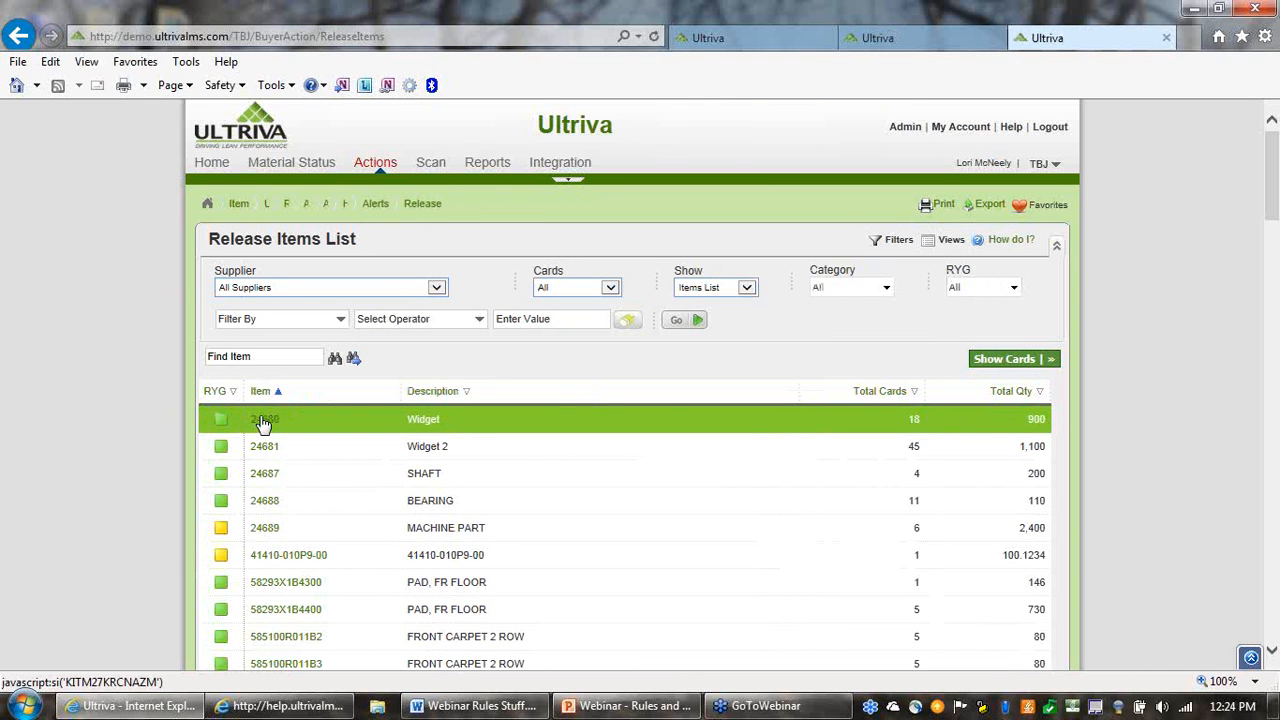
click(260, 424)
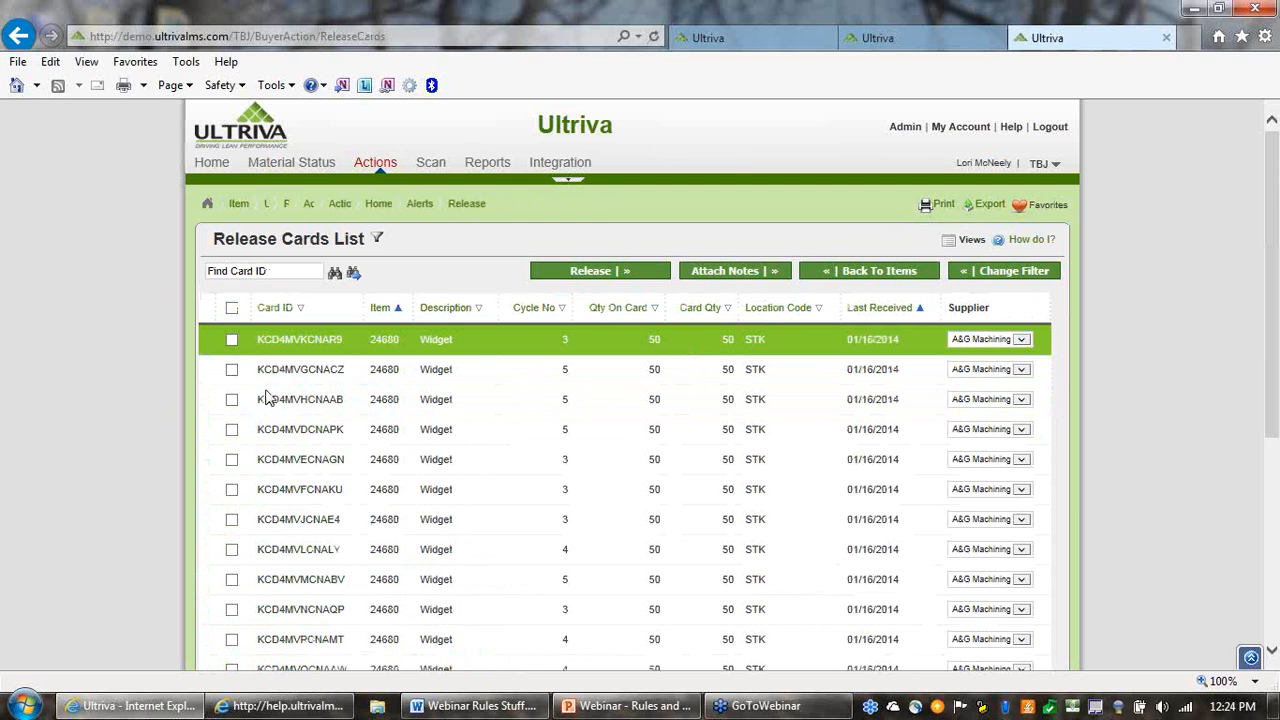
Release cards KCD4MVKCNAR9 and KCD4MVGCNACZ of item 24680 to A&G Machining
click(231, 340)
click(233, 371)
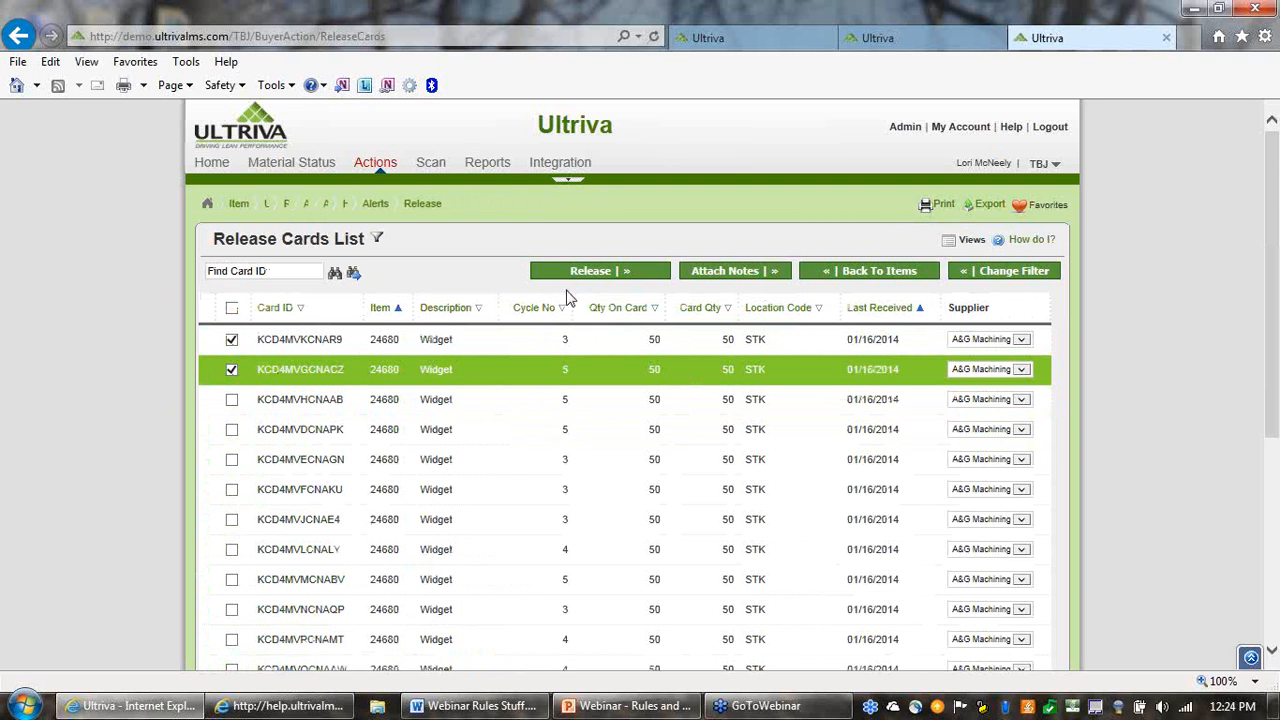
click(590, 271)
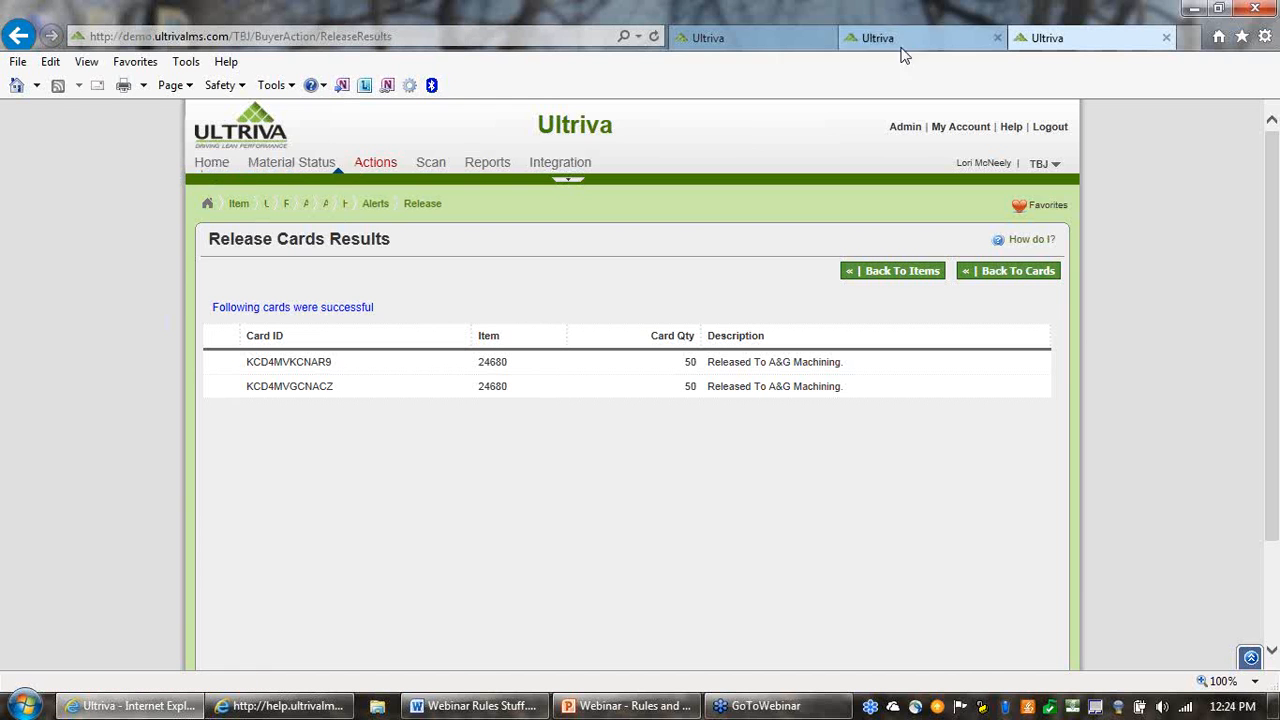
Switch to the browser tab with Buyer Home and read the messages of the two newest listed alerts
click(752, 44)
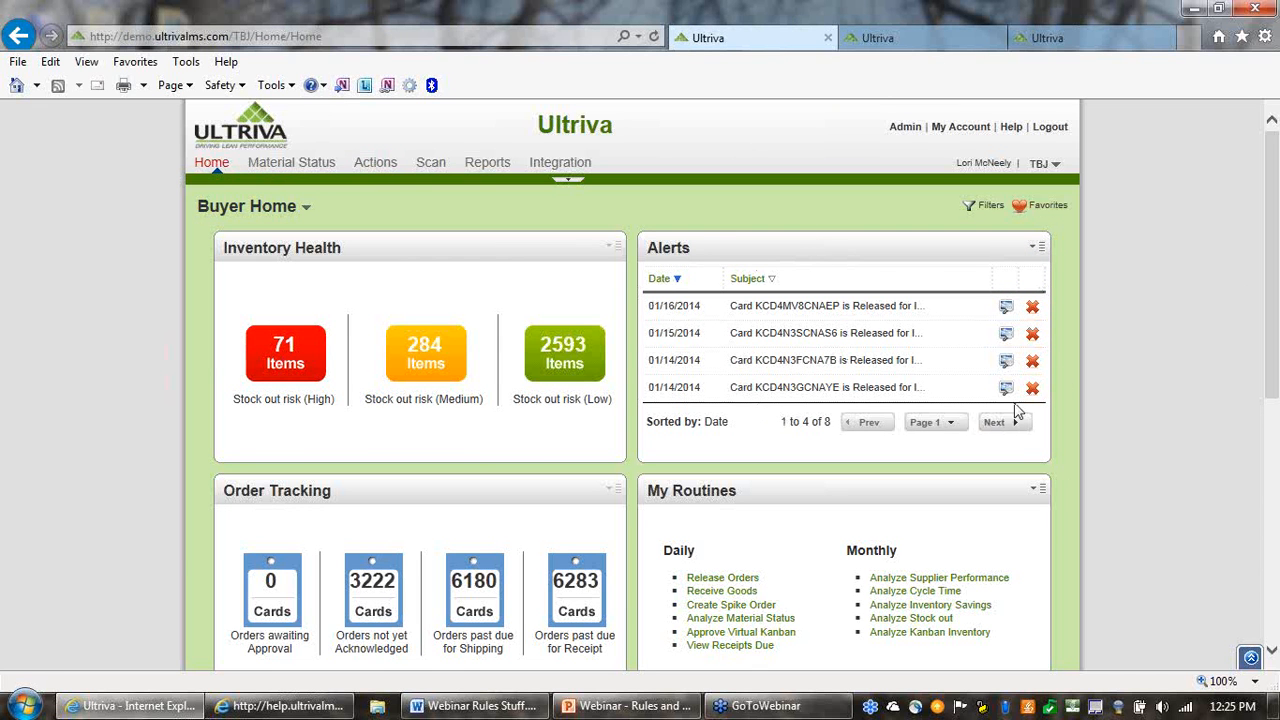
click(1004, 312)
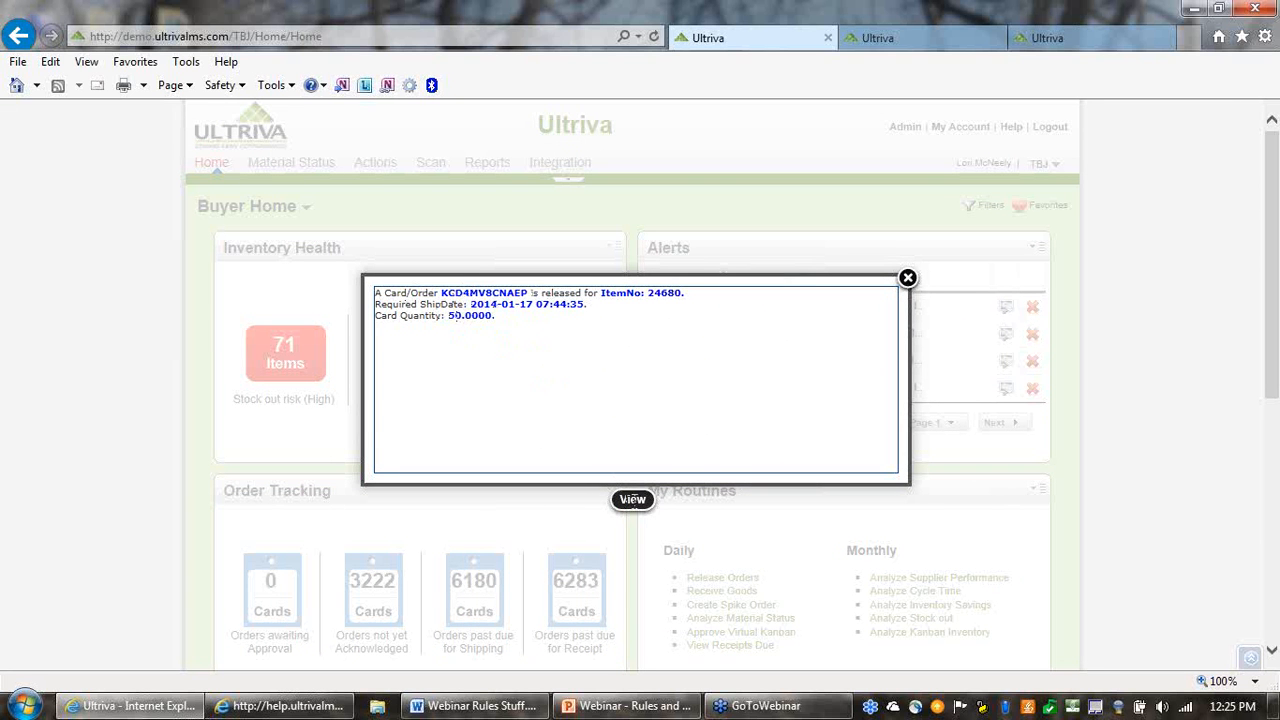
click(907, 279)
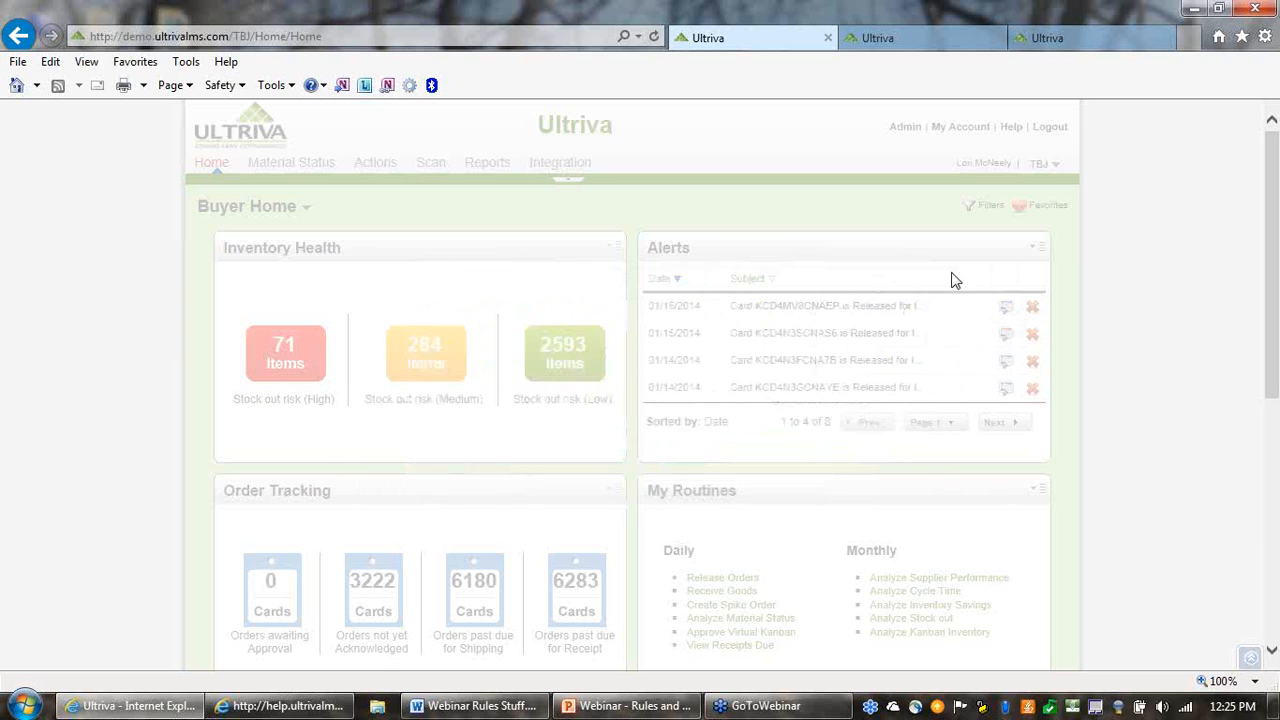
click(1006, 334)
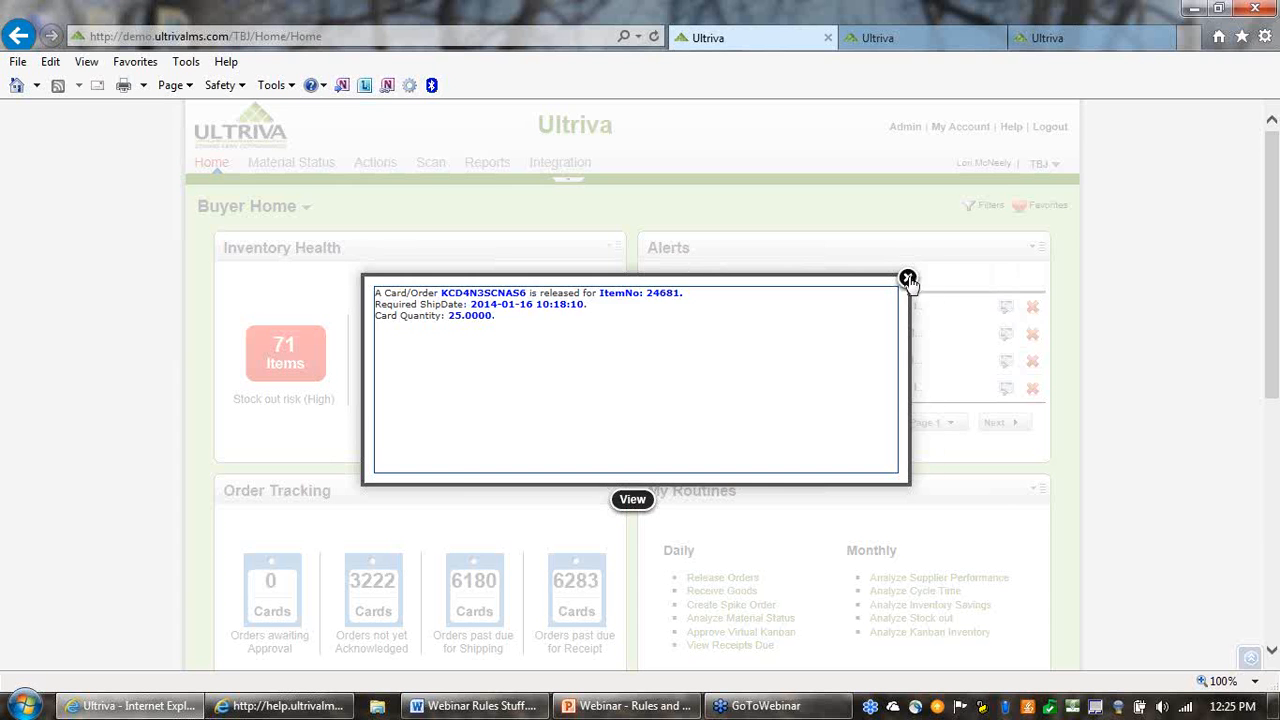
click(907, 279)
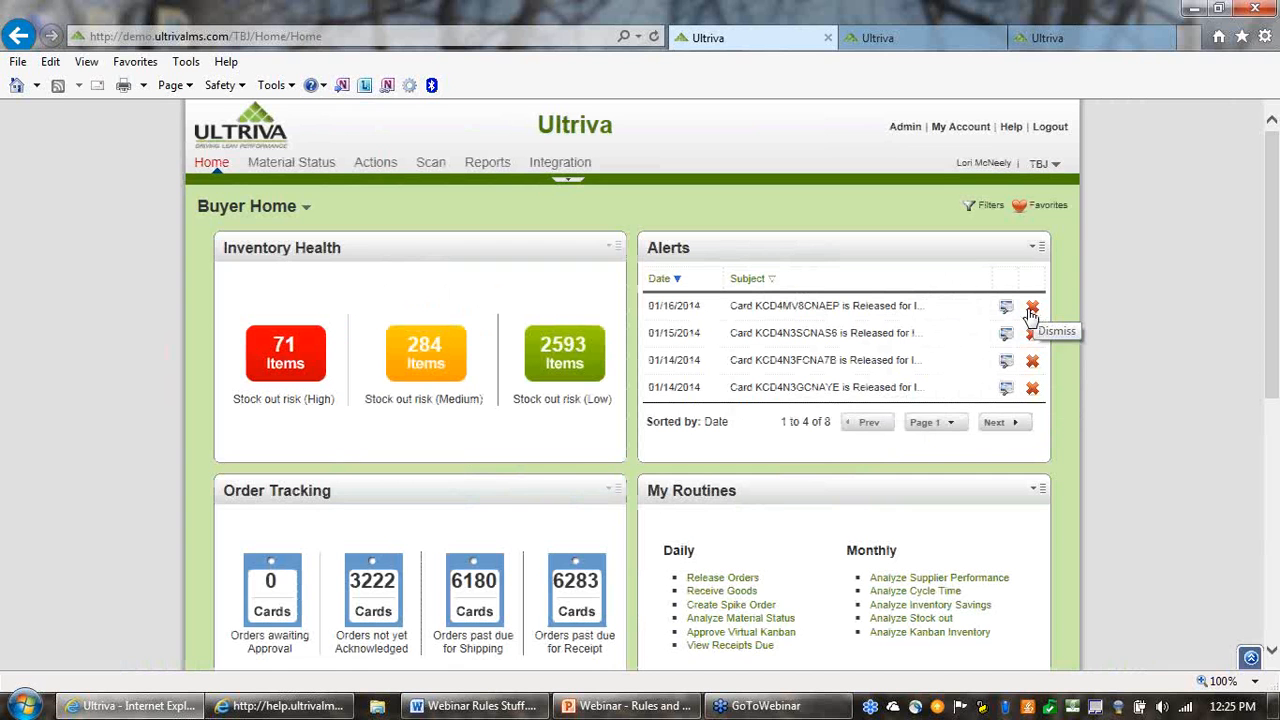
drag(782, 422, 828, 432)
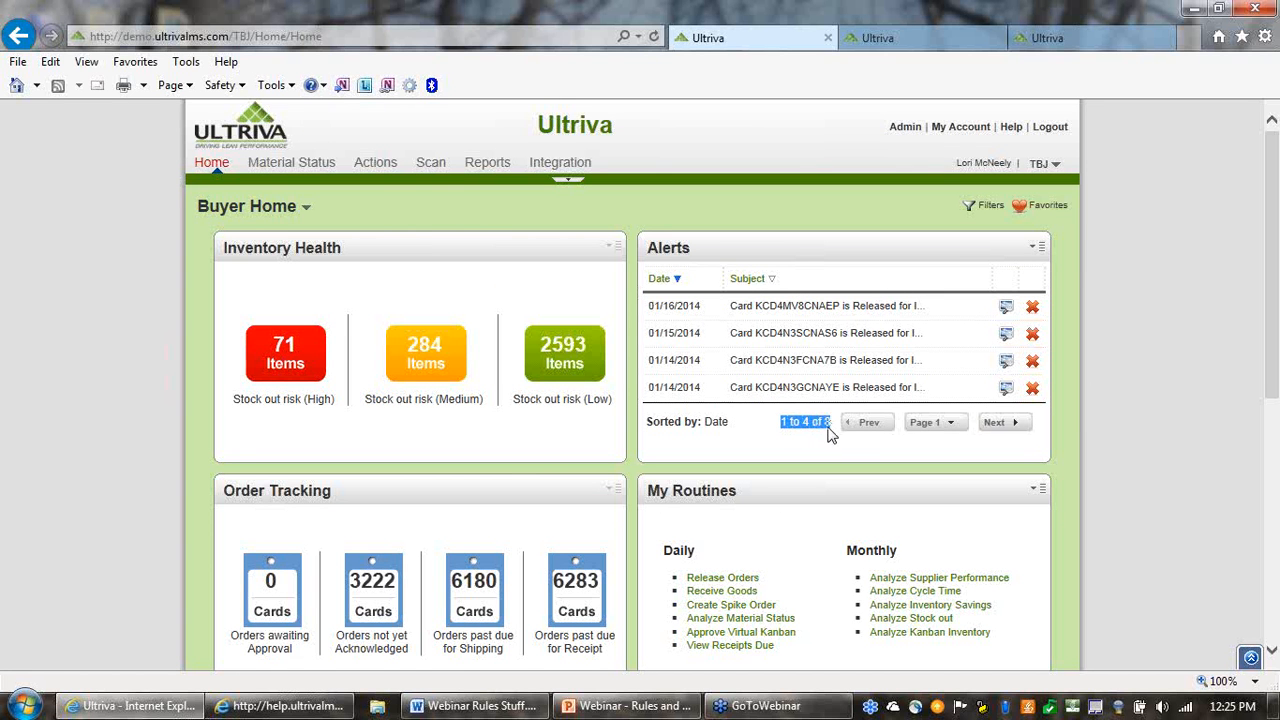
click(835, 448)
Open the full alerts management list and read the messages of the four newest card release alerts
click(1038, 248)
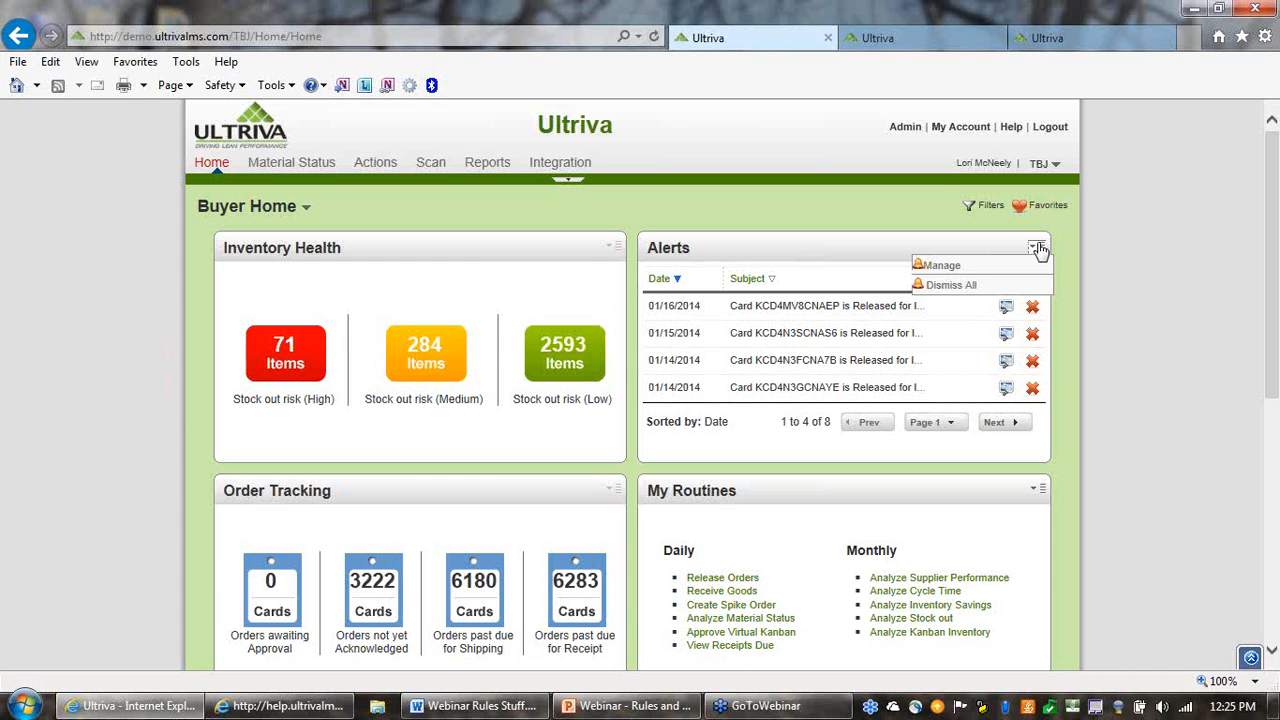
click(945, 267)
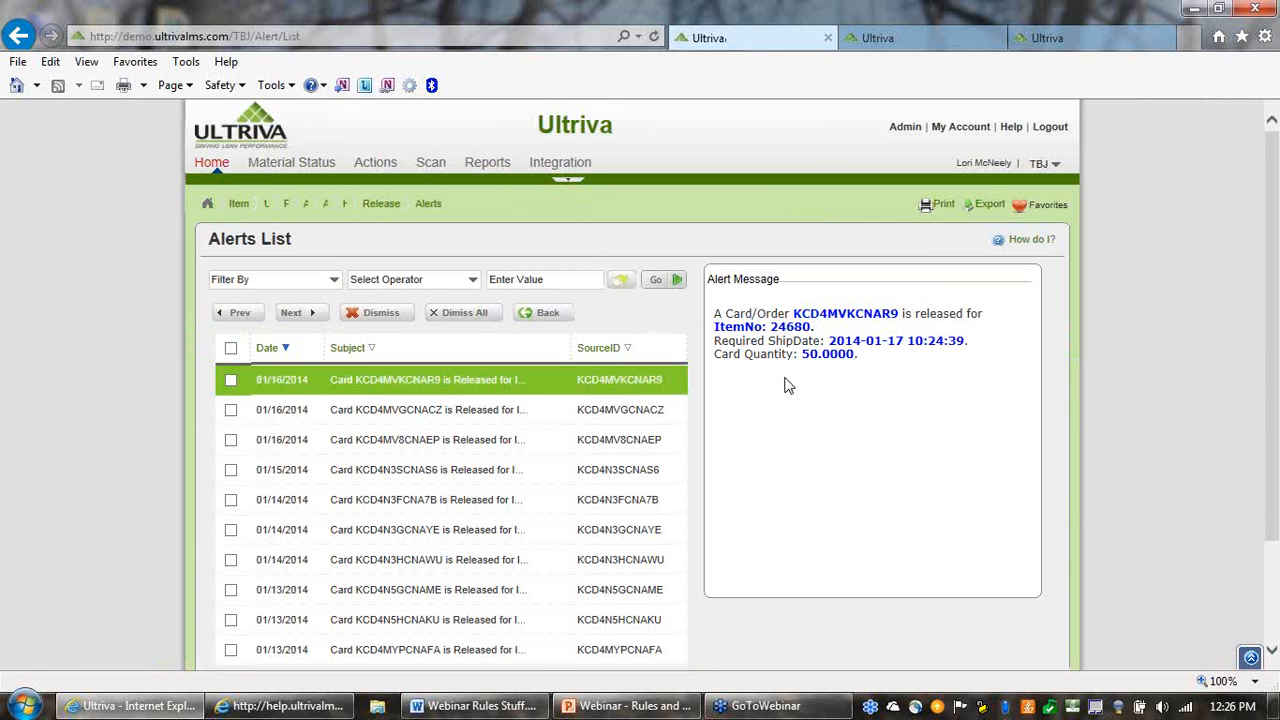
scroll(130, 418, down, 2)
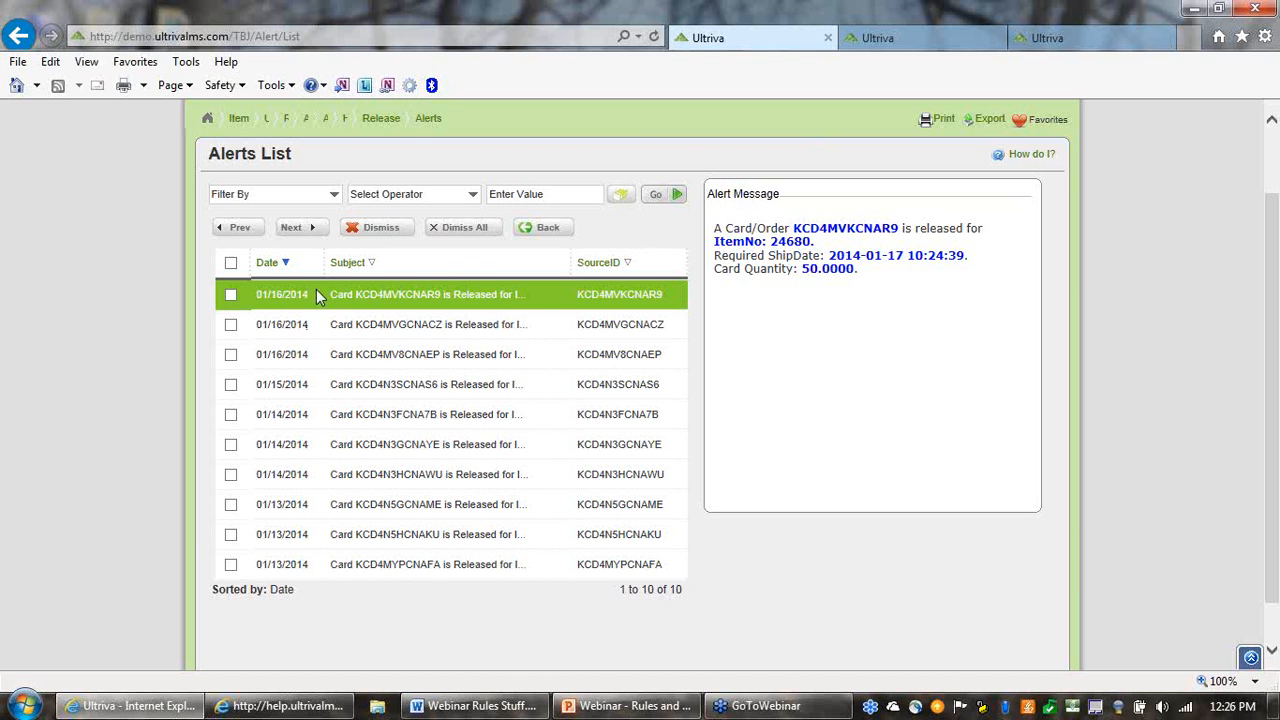
click(457, 328)
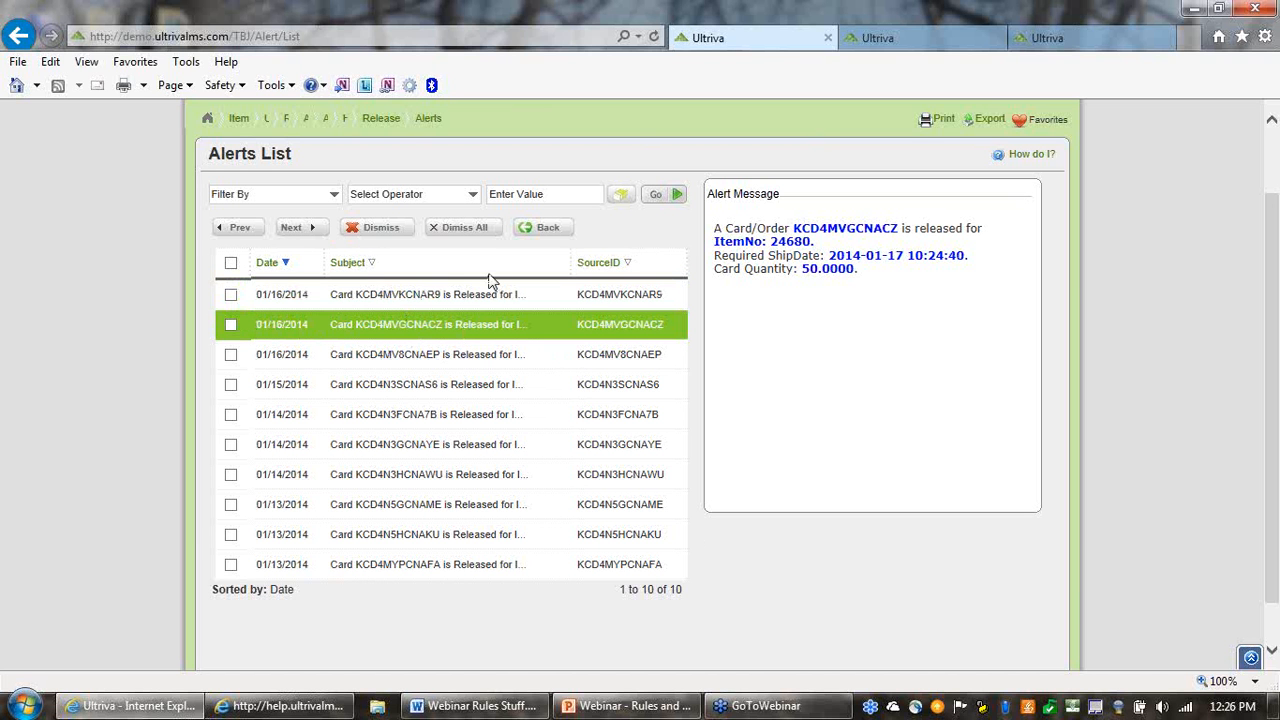
click(468, 355)
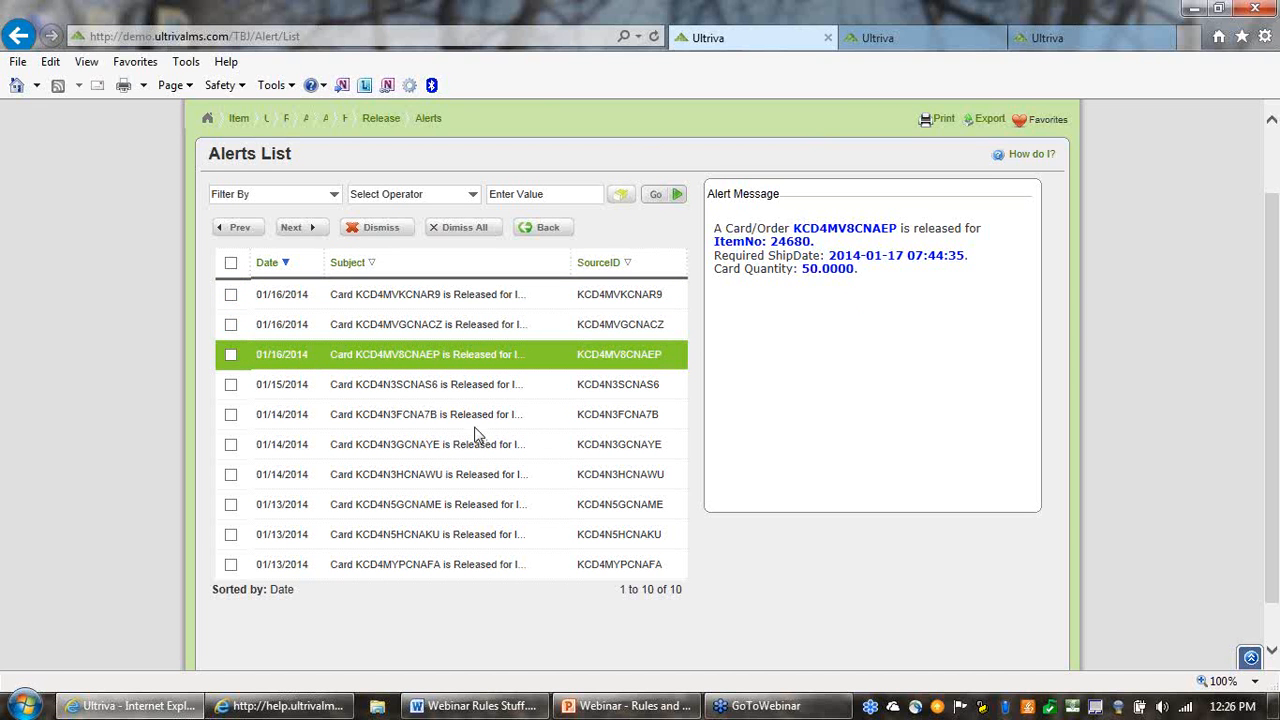
click(457, 389)
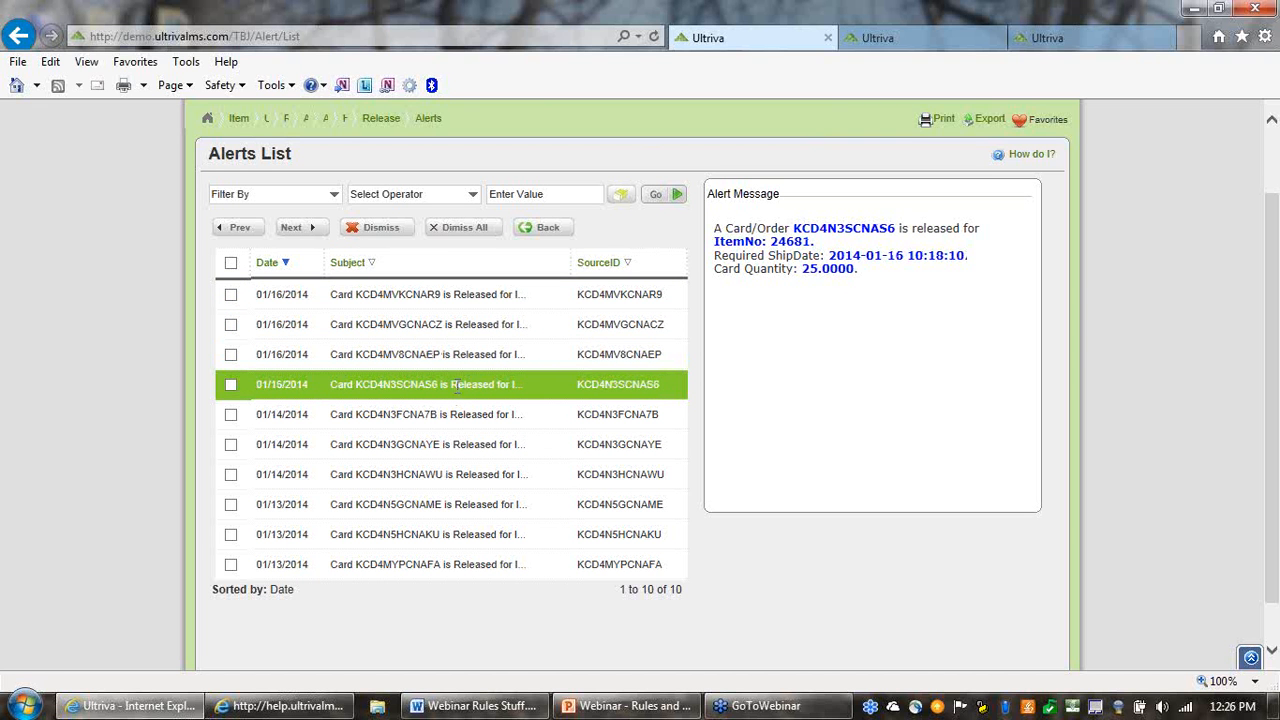
click(451, 301)
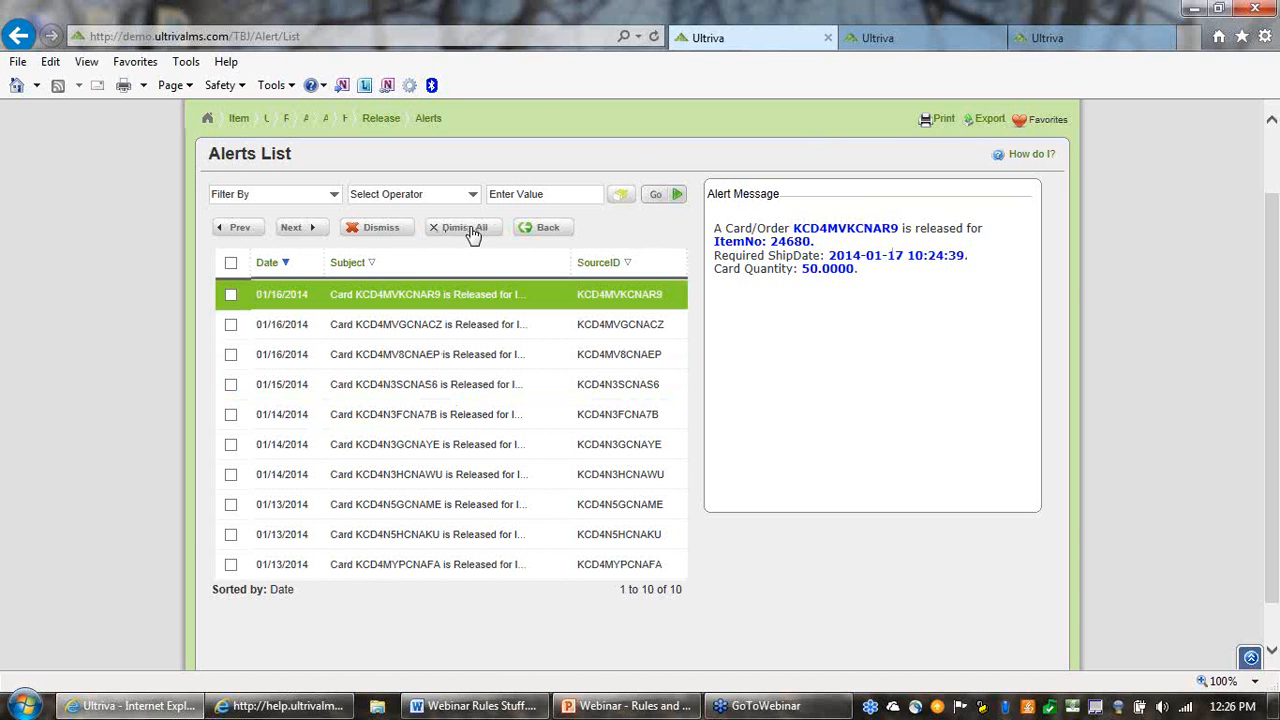
Dismiss the three alerts dated 01/13/2014 and look over the remaining list
click(230, 564)
click(231, 534)
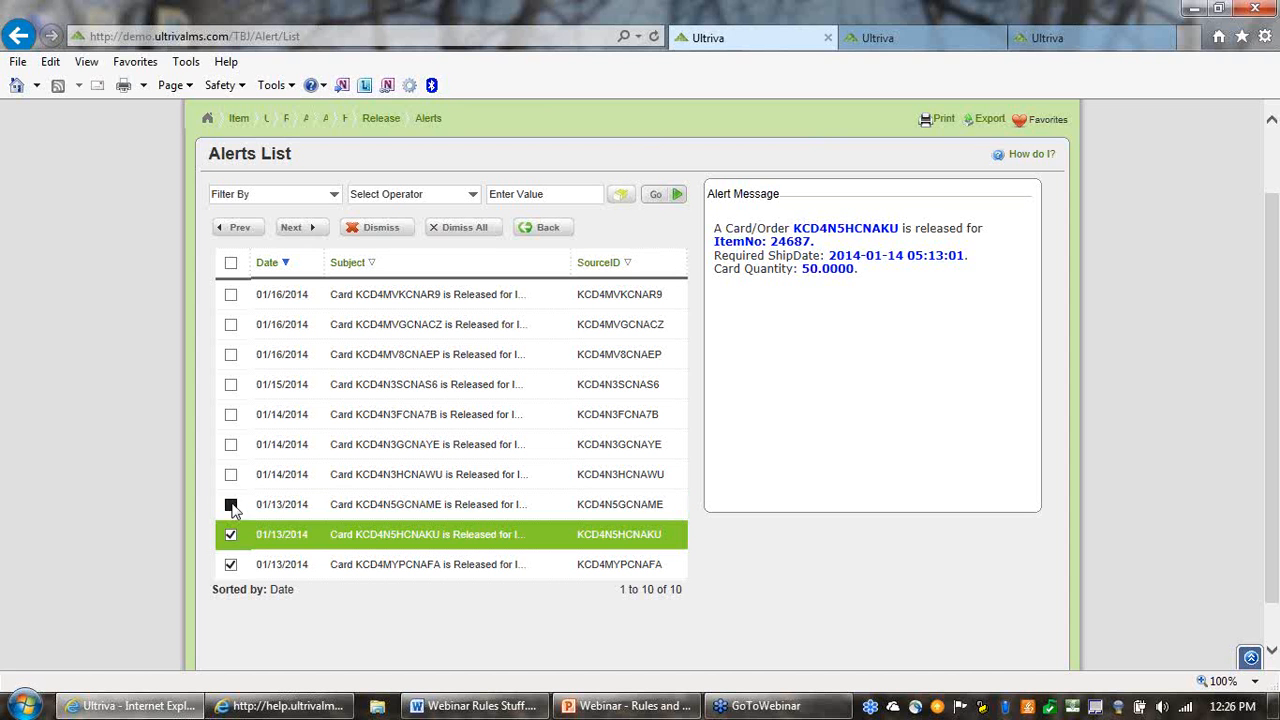
click(230, 504)
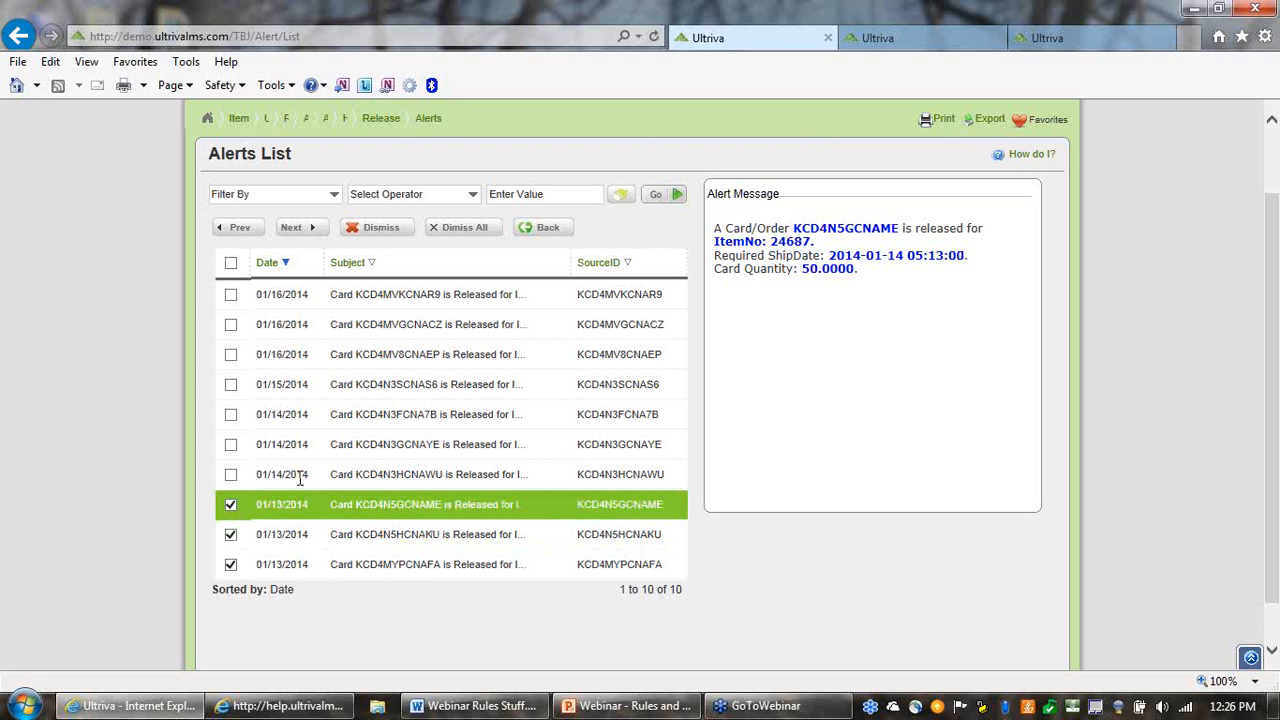
click(230, 477)
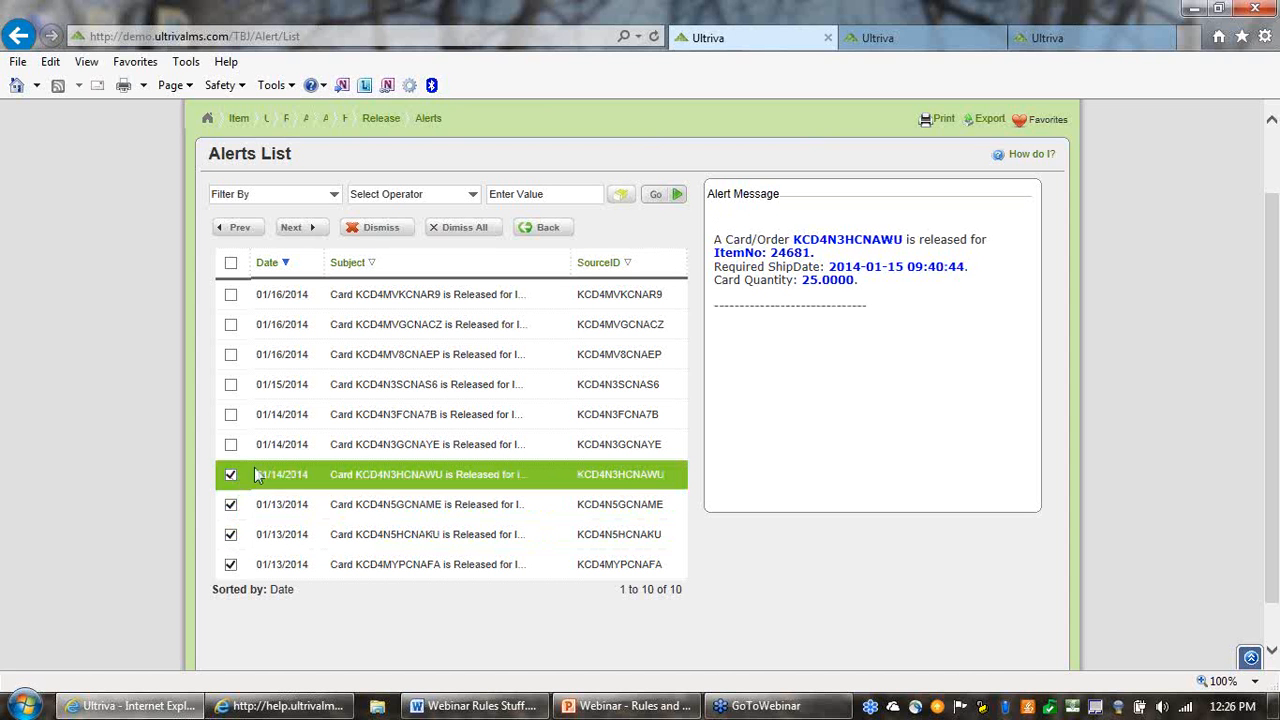
click(398, 229)
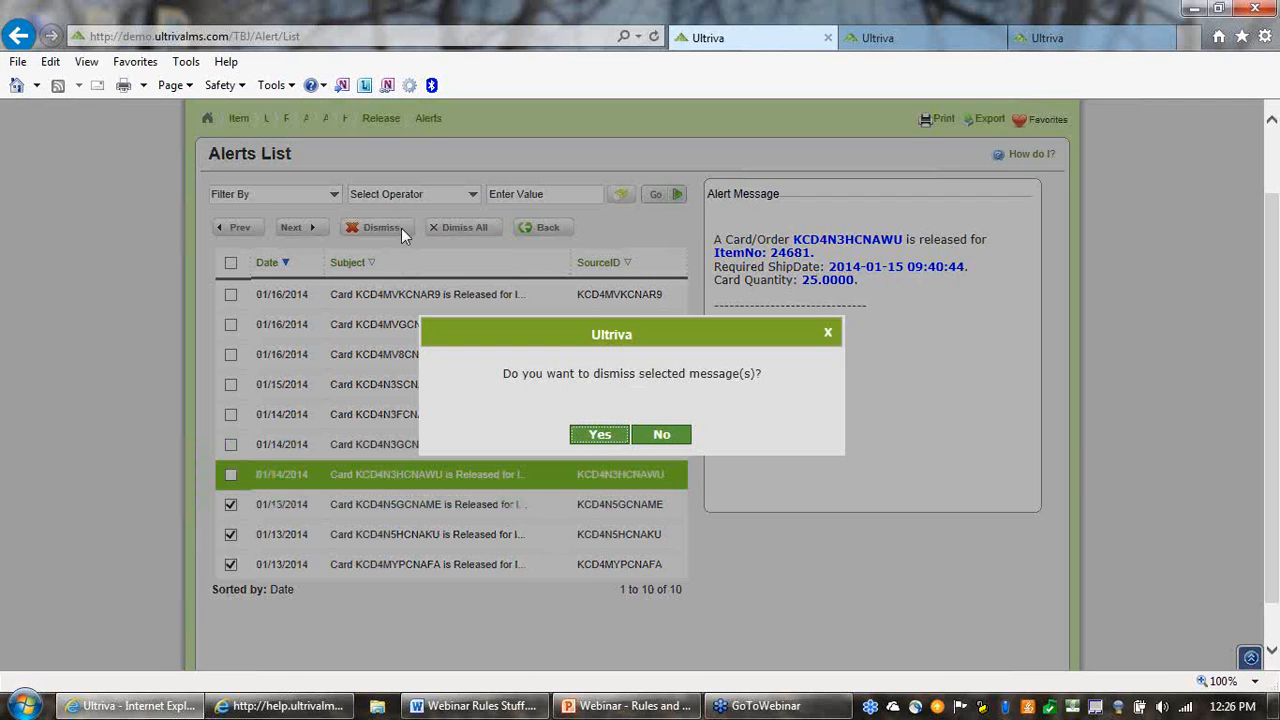
click(600, 436)
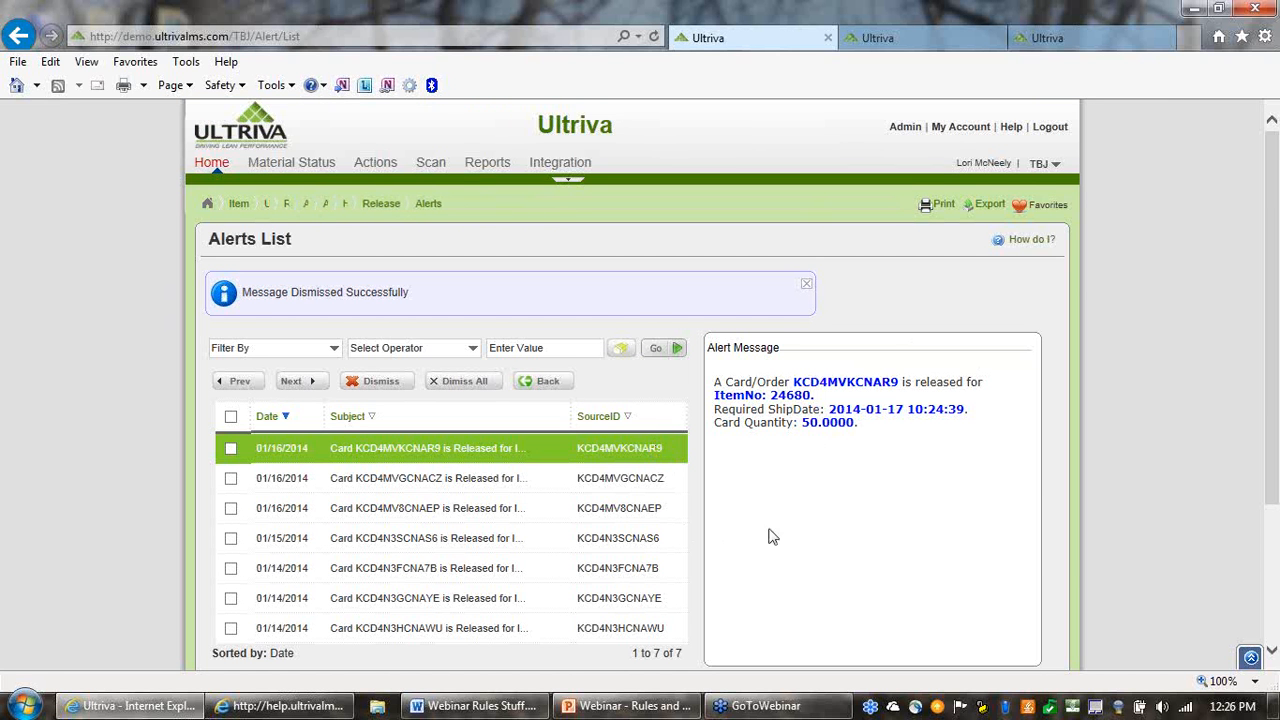
scroll(766, 534, down, 1)
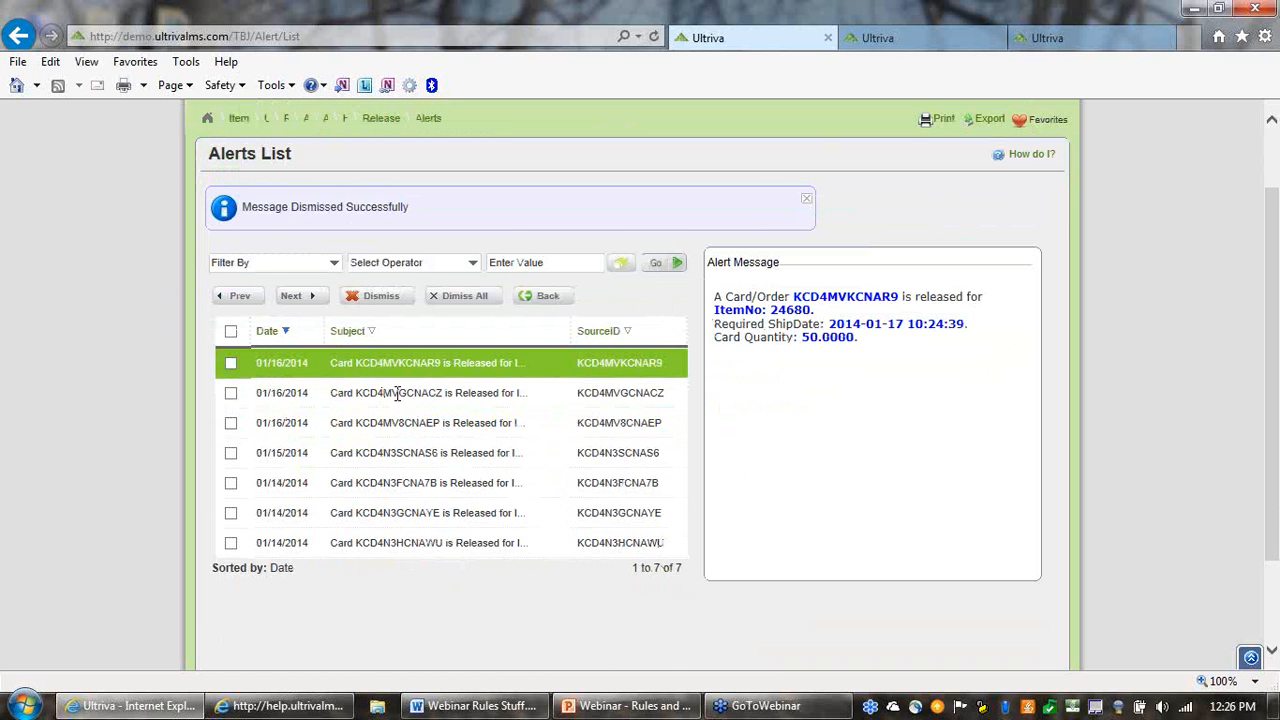
scroll(470, 410, up, 1)
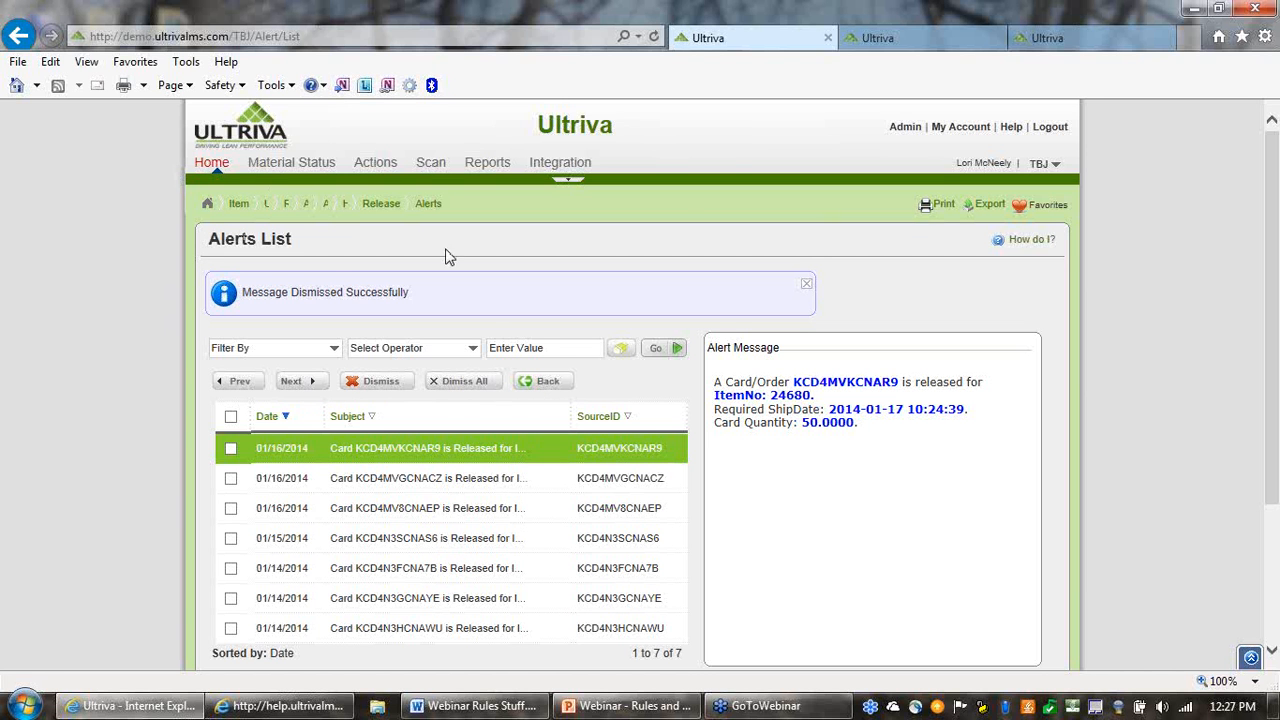
Return to the browser tab with the local rules and start a new KanbanCard rule titled Late Shipment
click(908, 44)
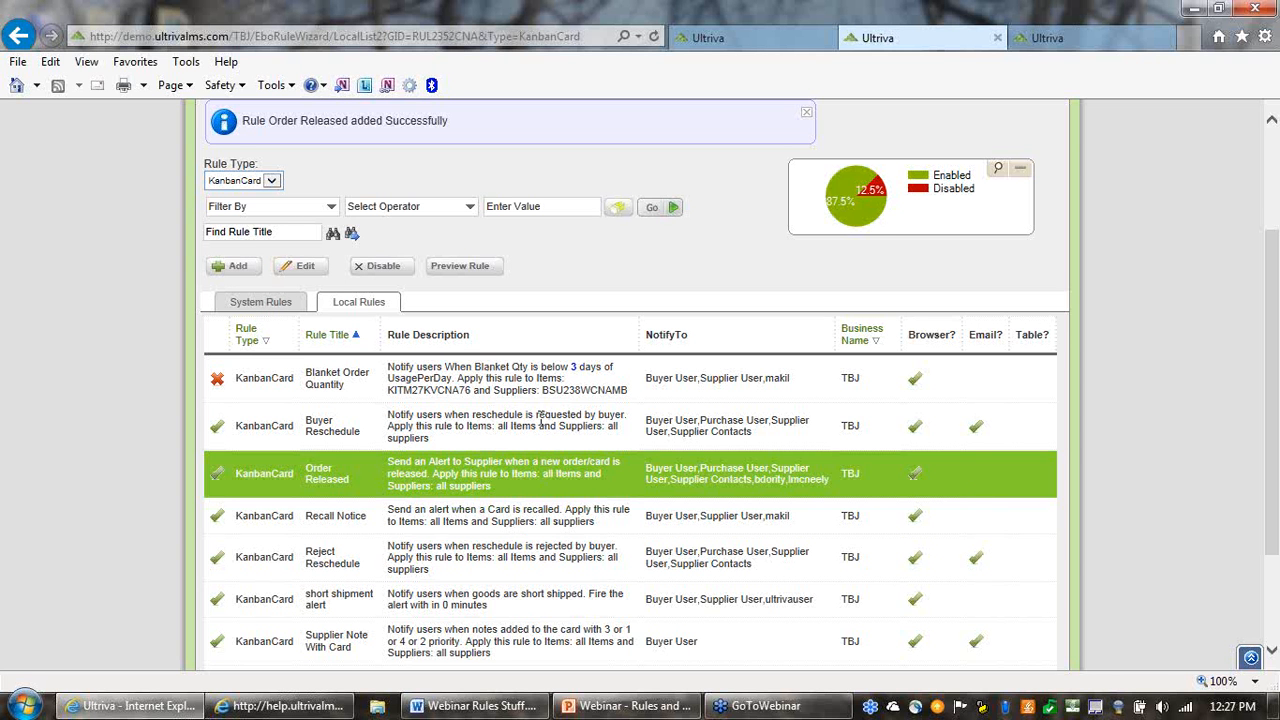
scroll(548, 420, down, 1)
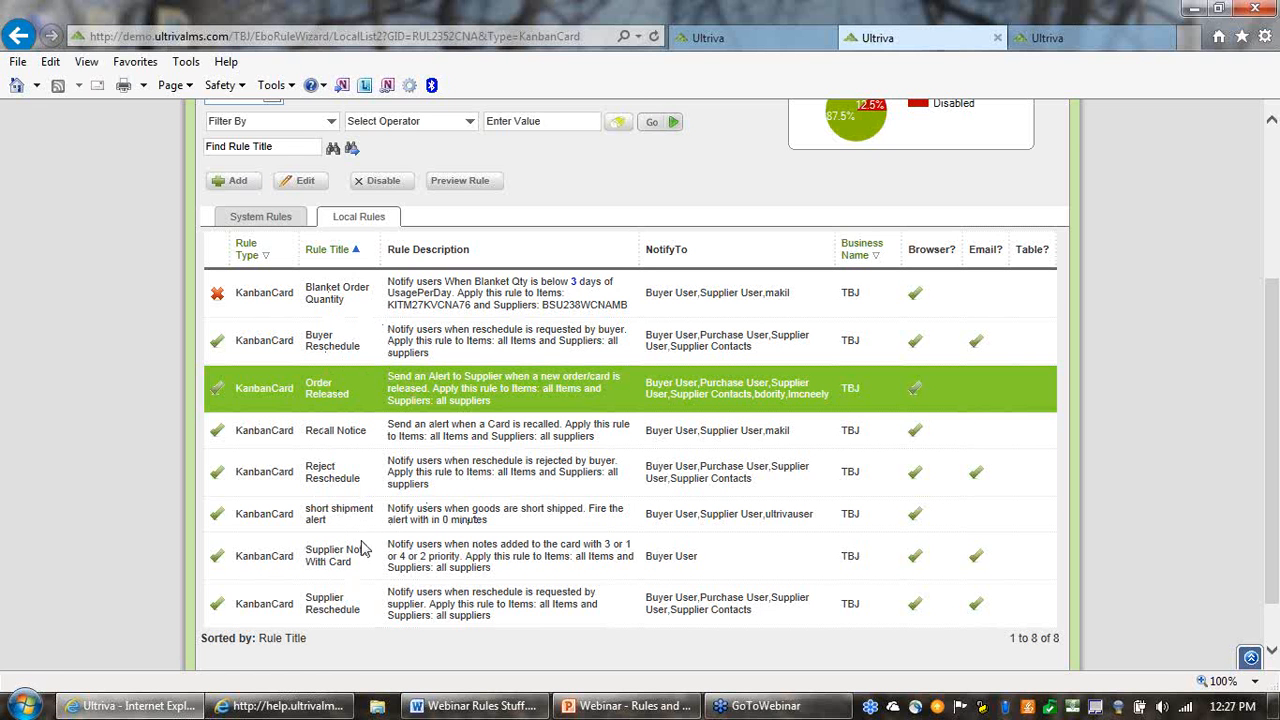
click(232, 186)
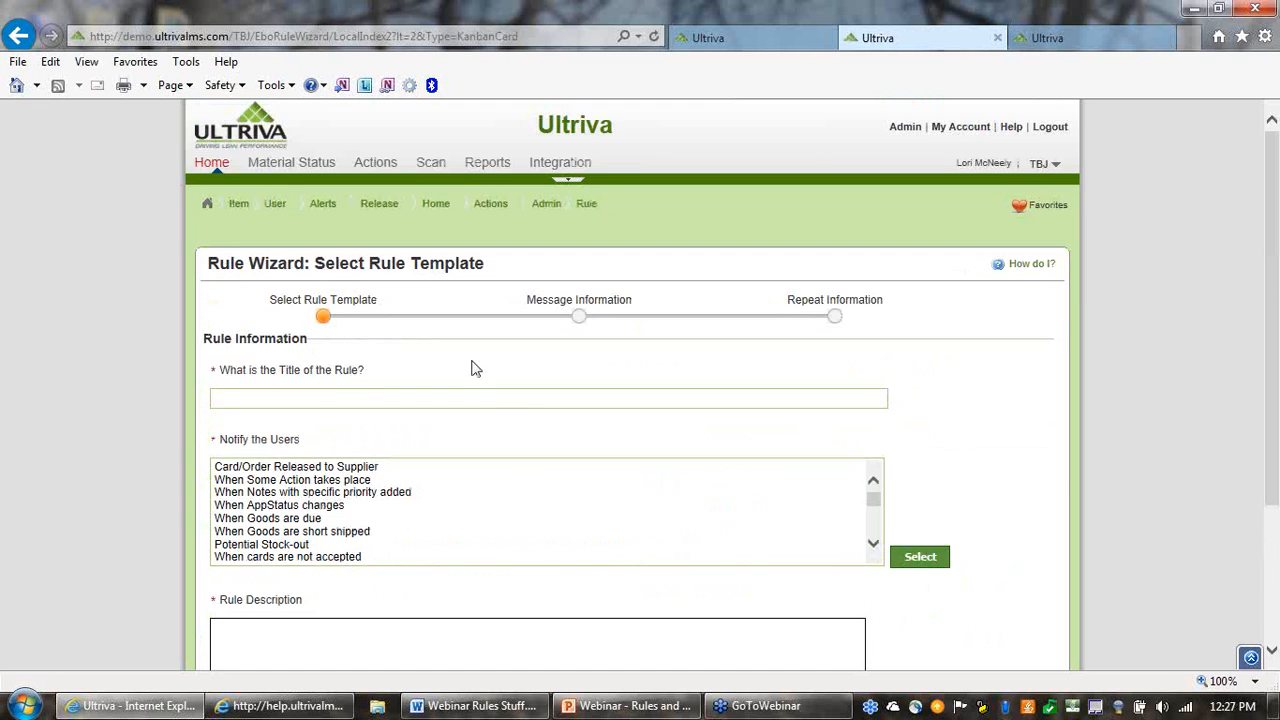
click(314, 398)
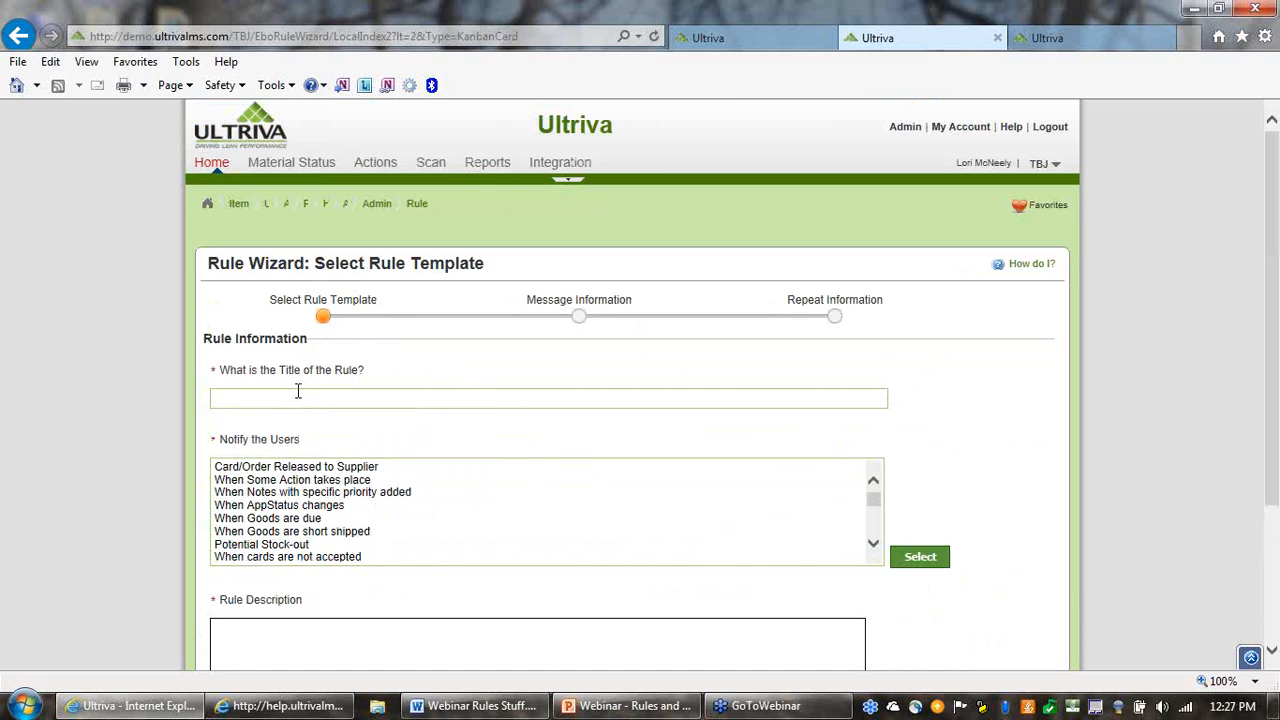
text(L)
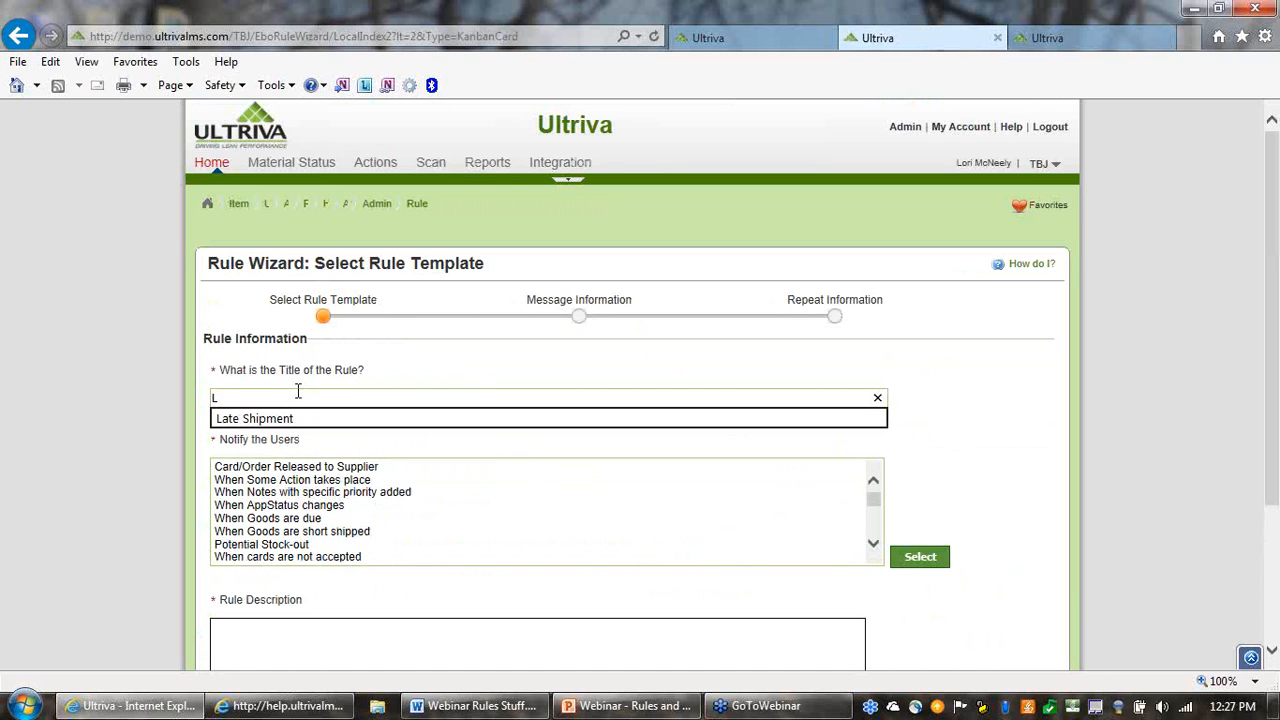
key(Down)
key(Tab)
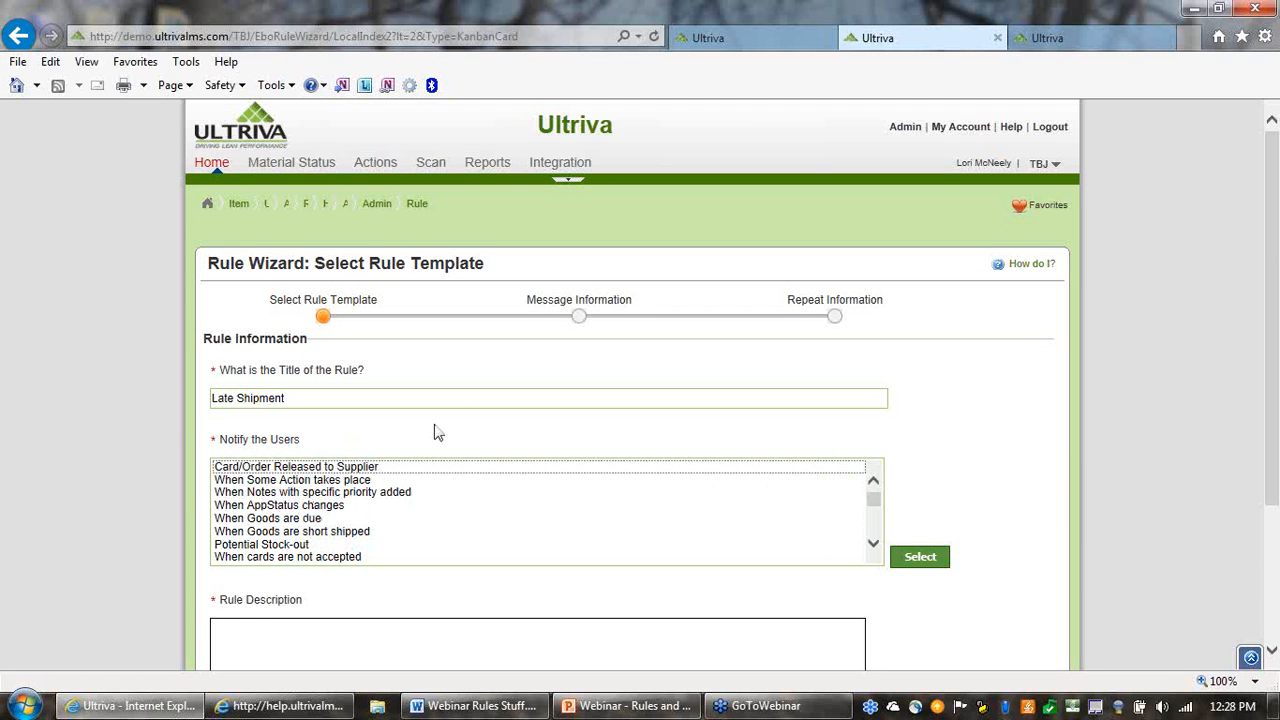
Apply the When Goods are due template for all items and suppliers, and advance to the Message Information stage
click(279, 522)
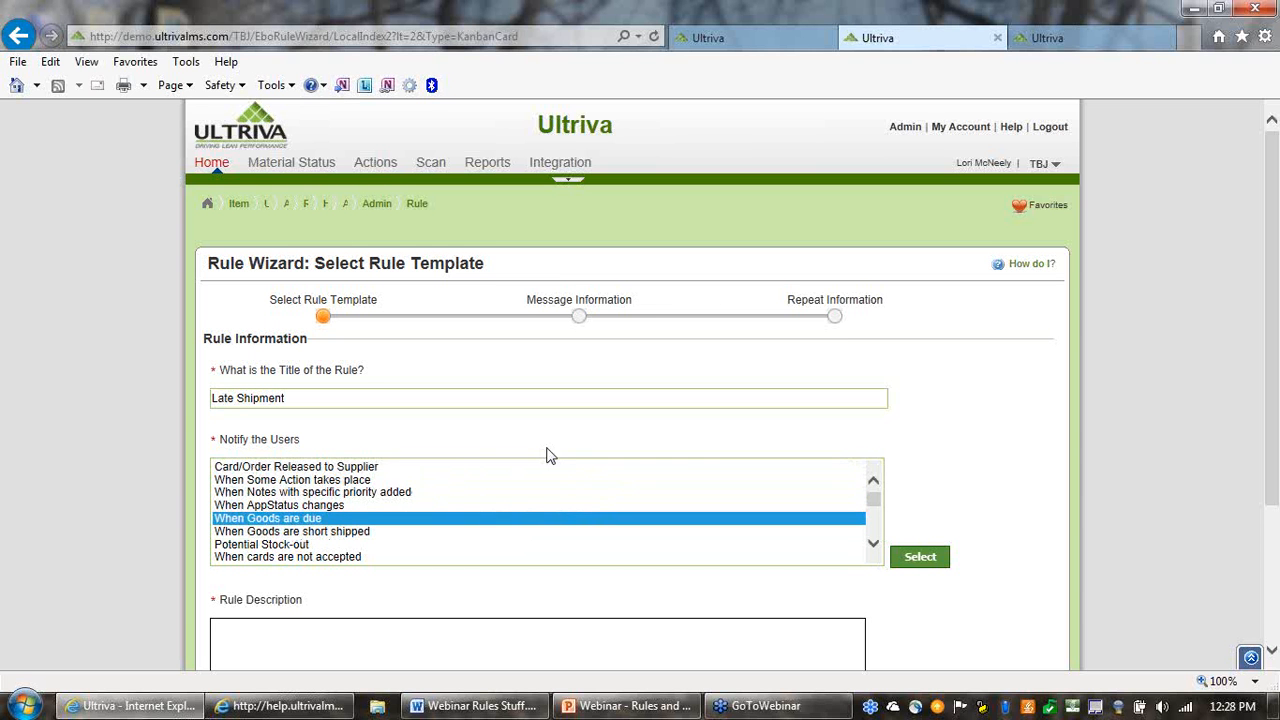
scroll(557, 446, down, 2)
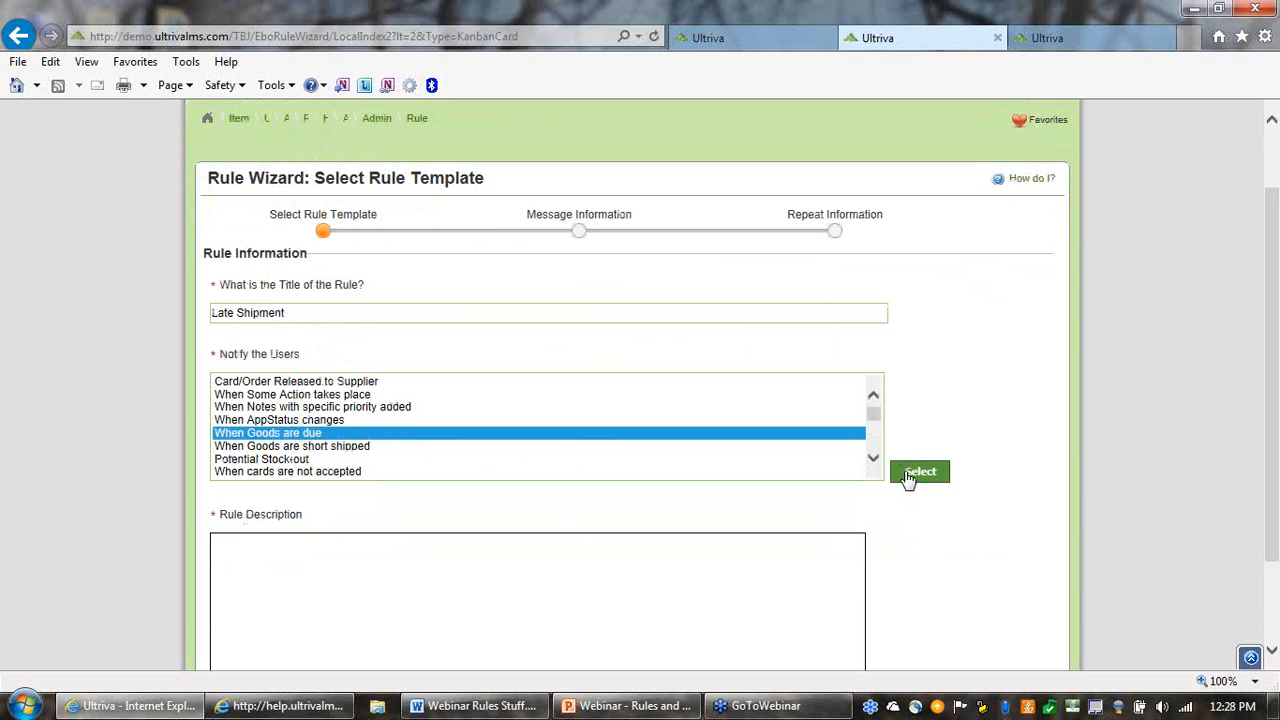
click(912, 474)
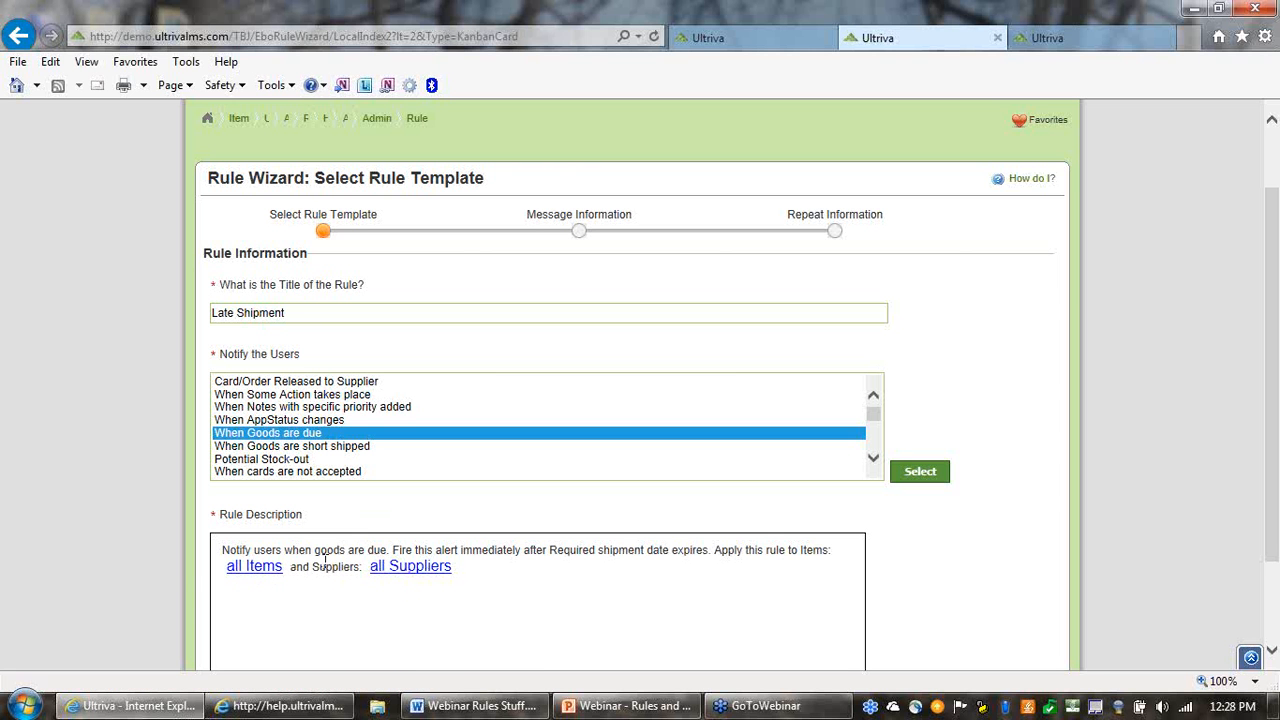
scroll(1083, 416, down, 3)
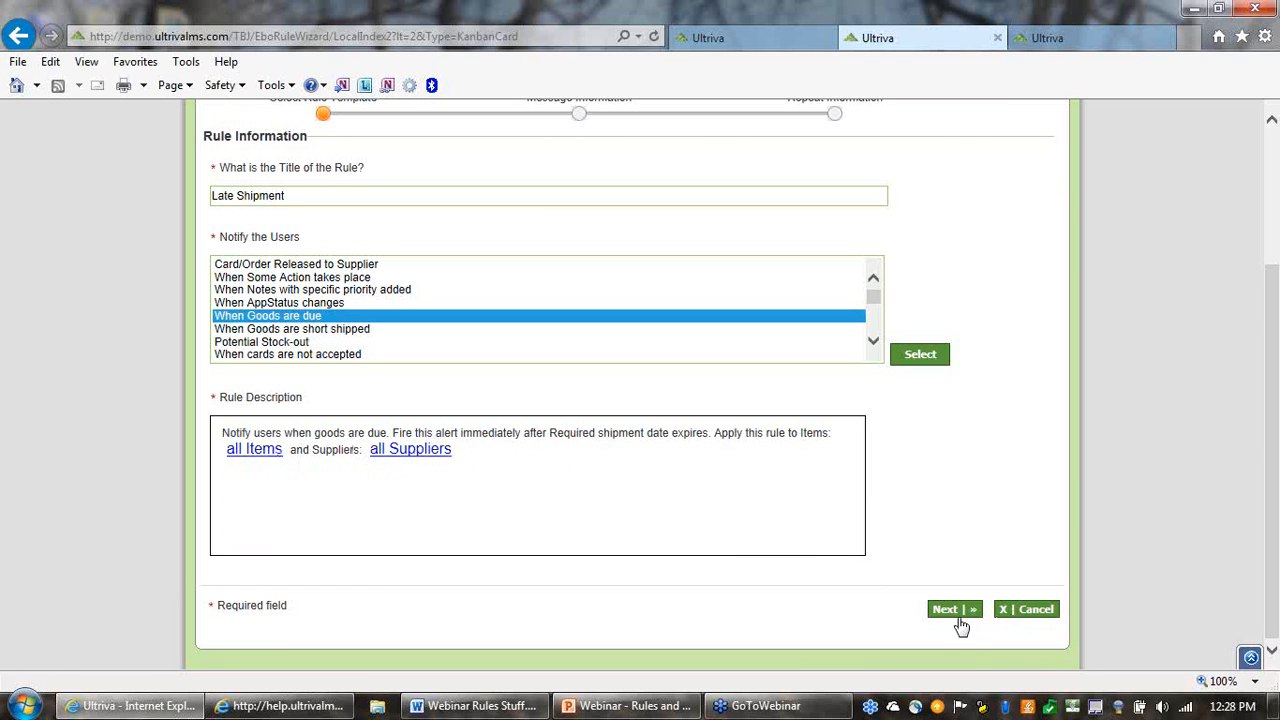
click(953, 613)
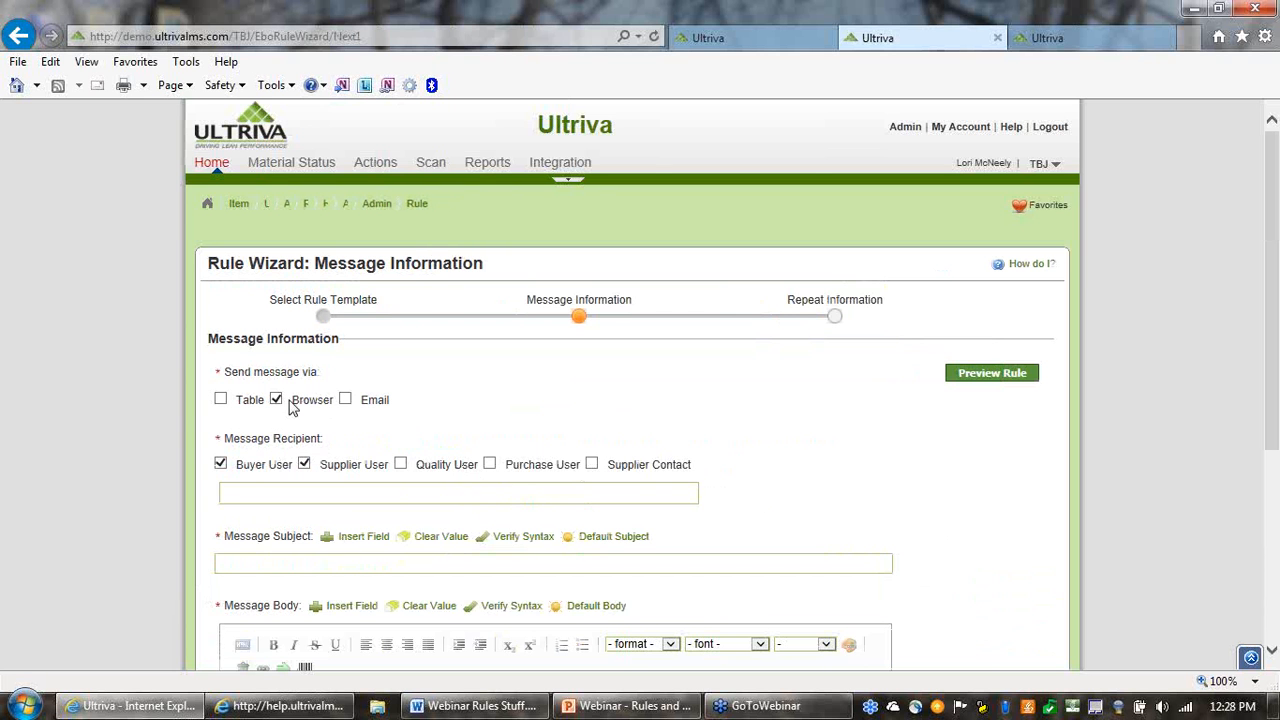
Enable email delivery for the rule's message and try the Every 24 Hour(s) grouping before returning it to None
click(345, 400)
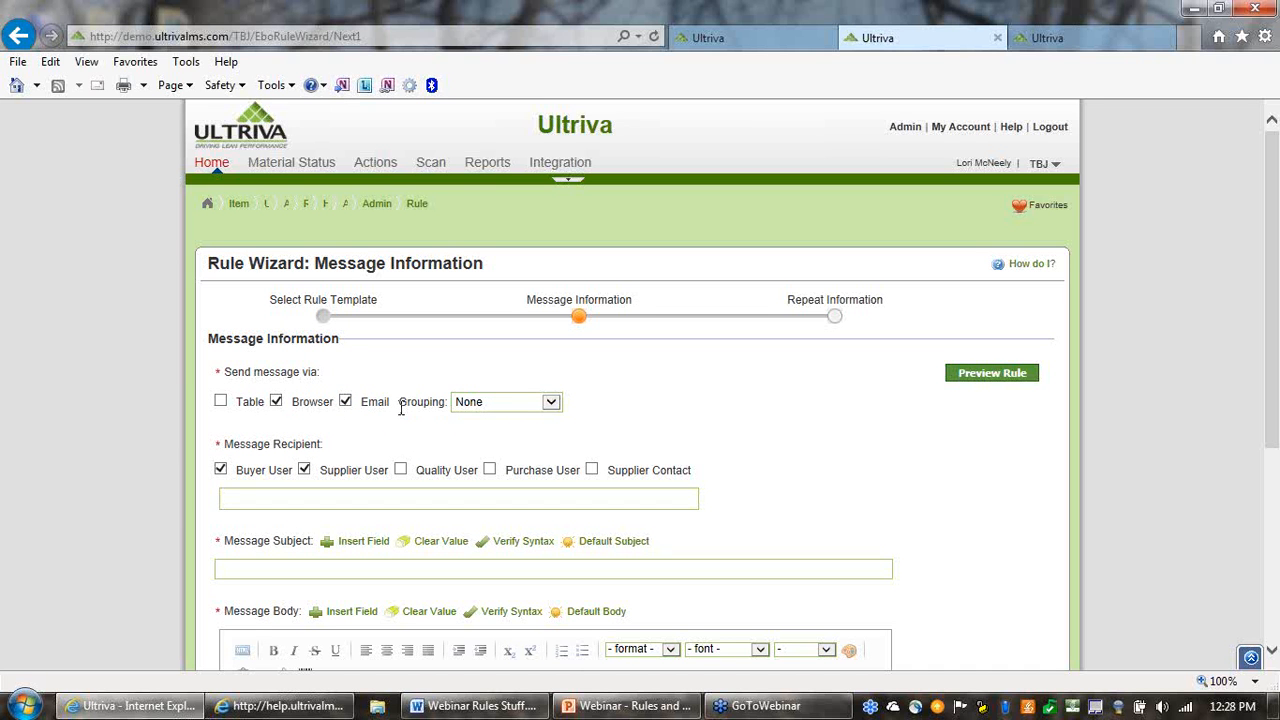
drag(401, 406, 440, 406)
click(704, 422)
click(556, 412)
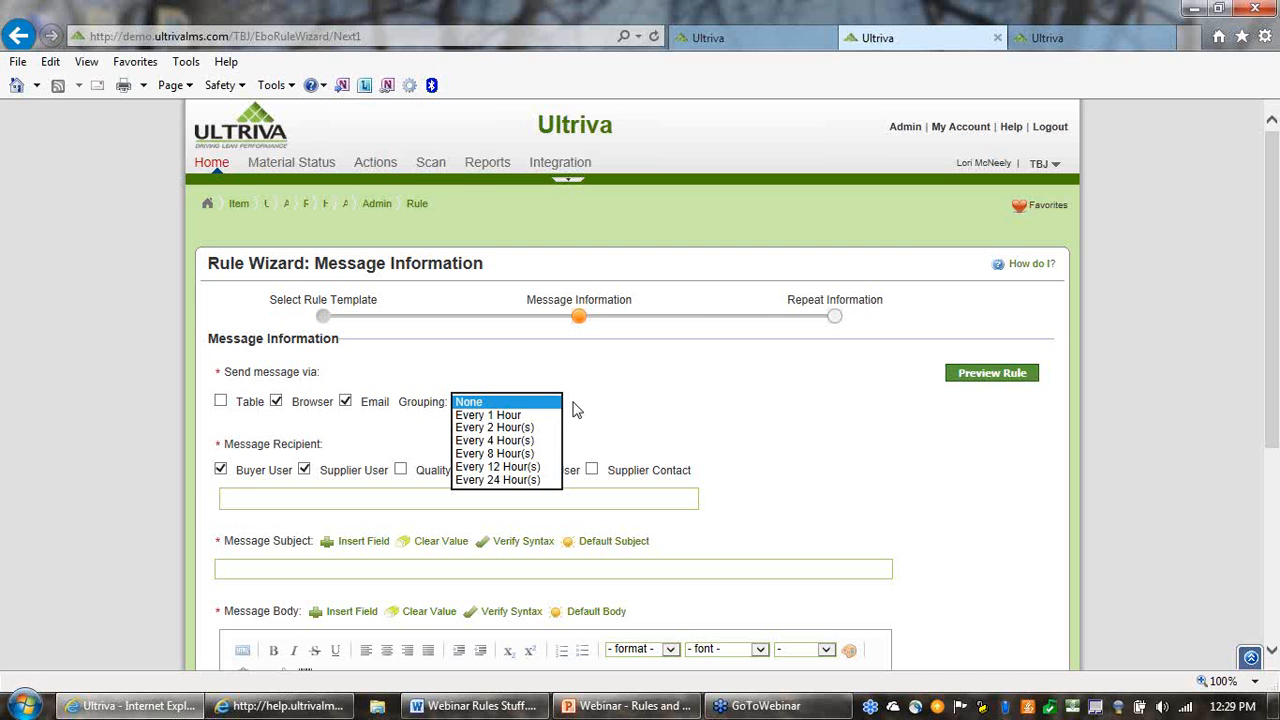
click(520, 480)
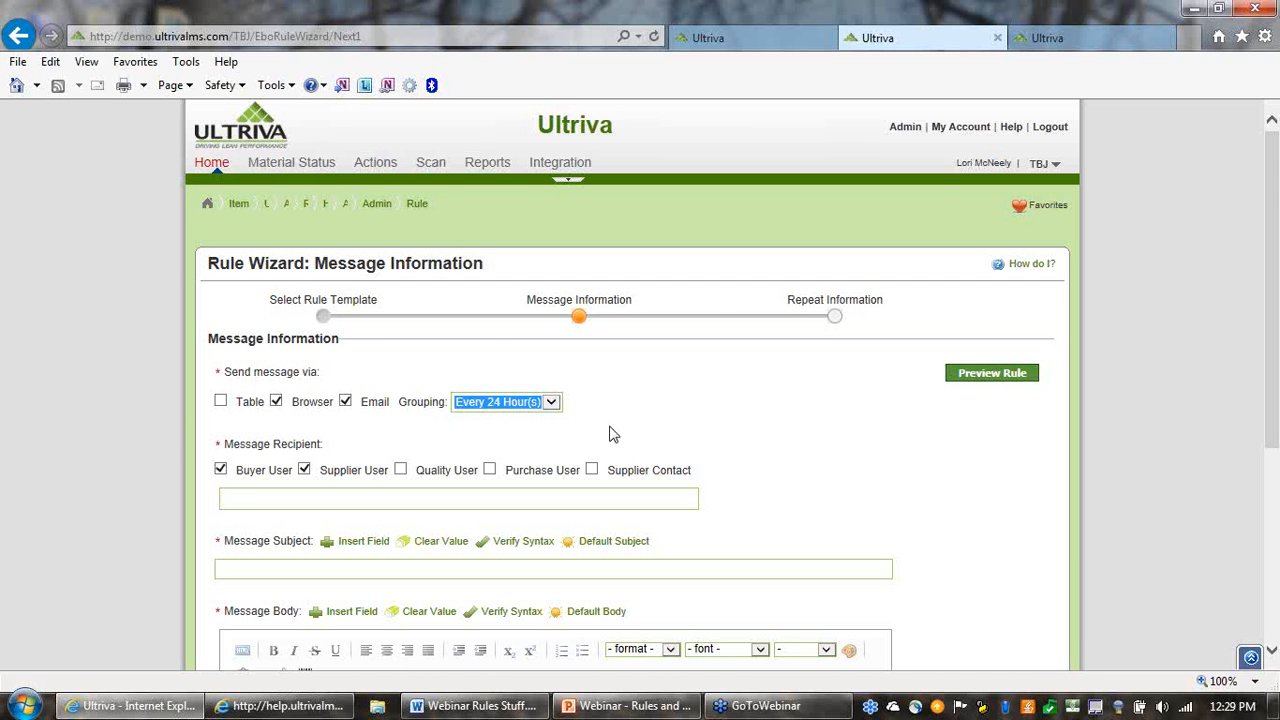
click(551, 404)
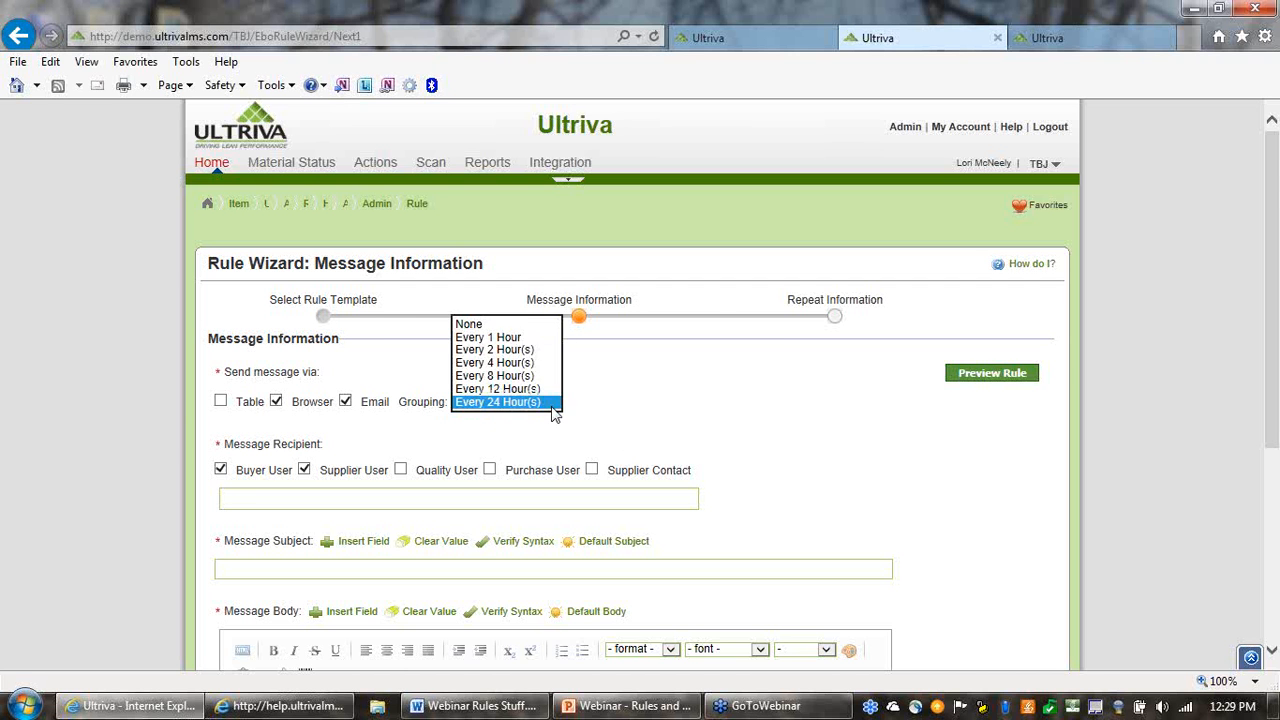
click(503, 324)
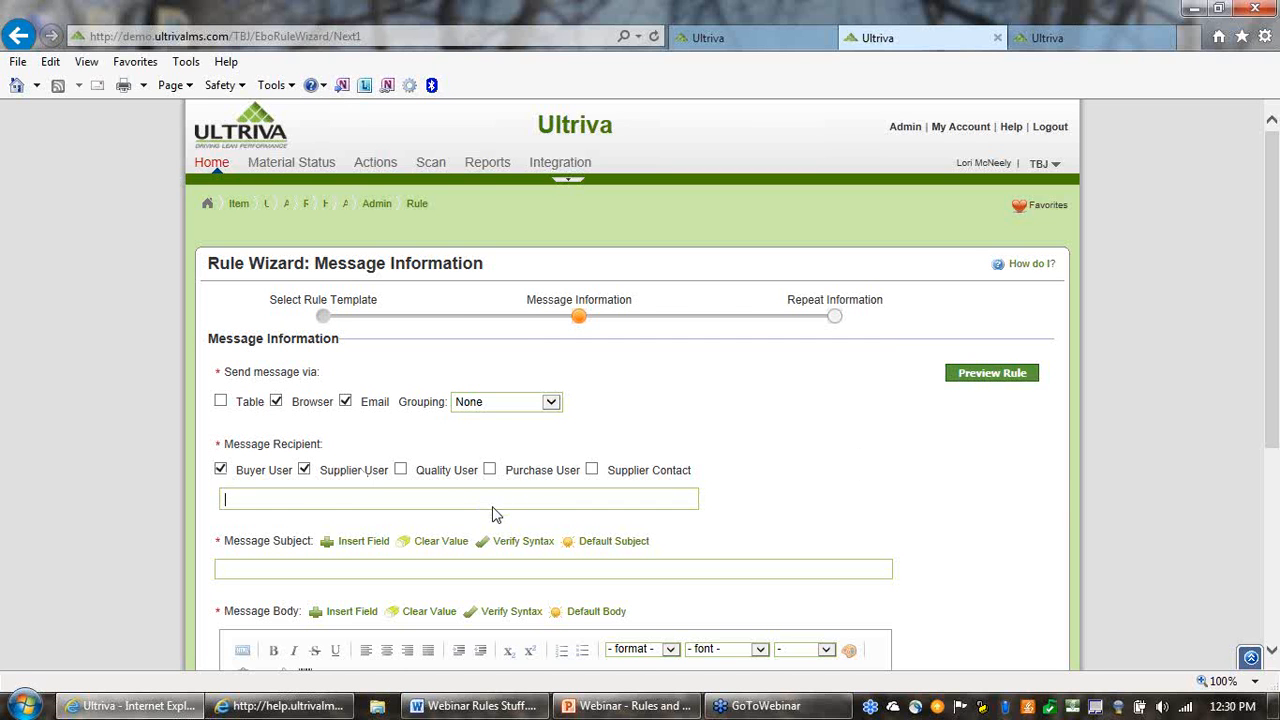
Add two individual users as additional message recipients besides the buyer and supplier users
text(l)
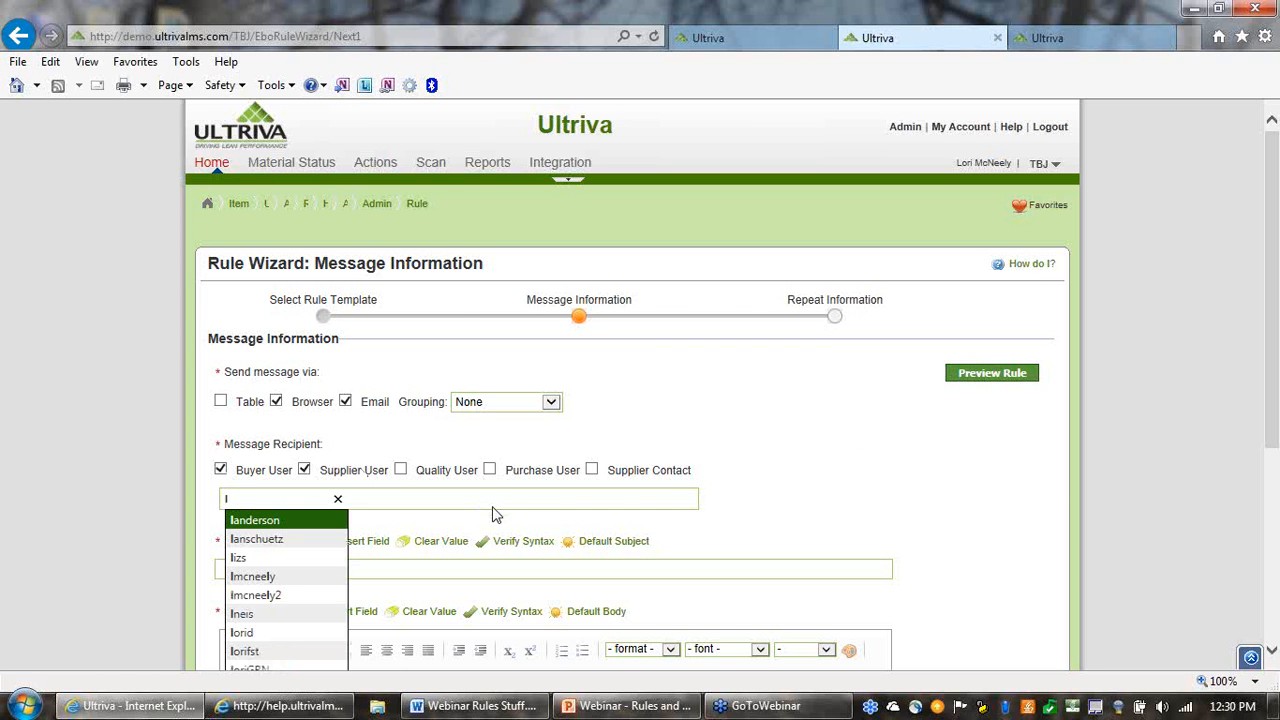
text(m)
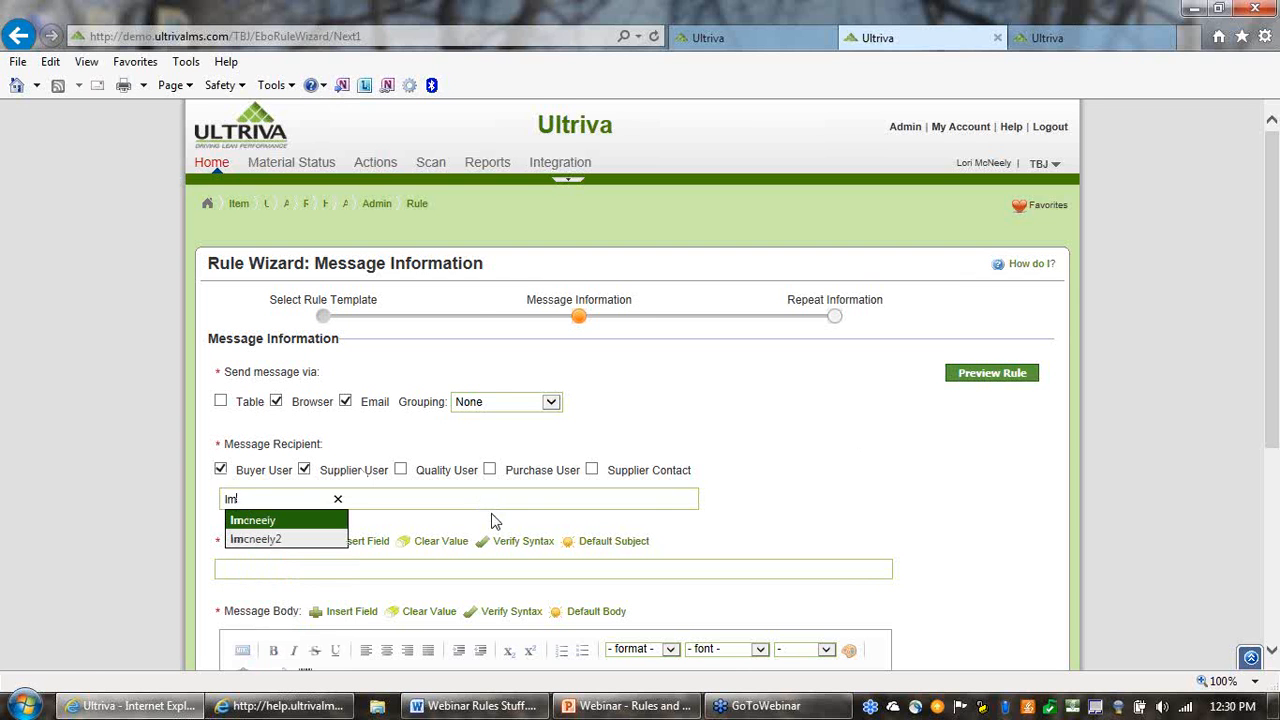
click(331, 526)
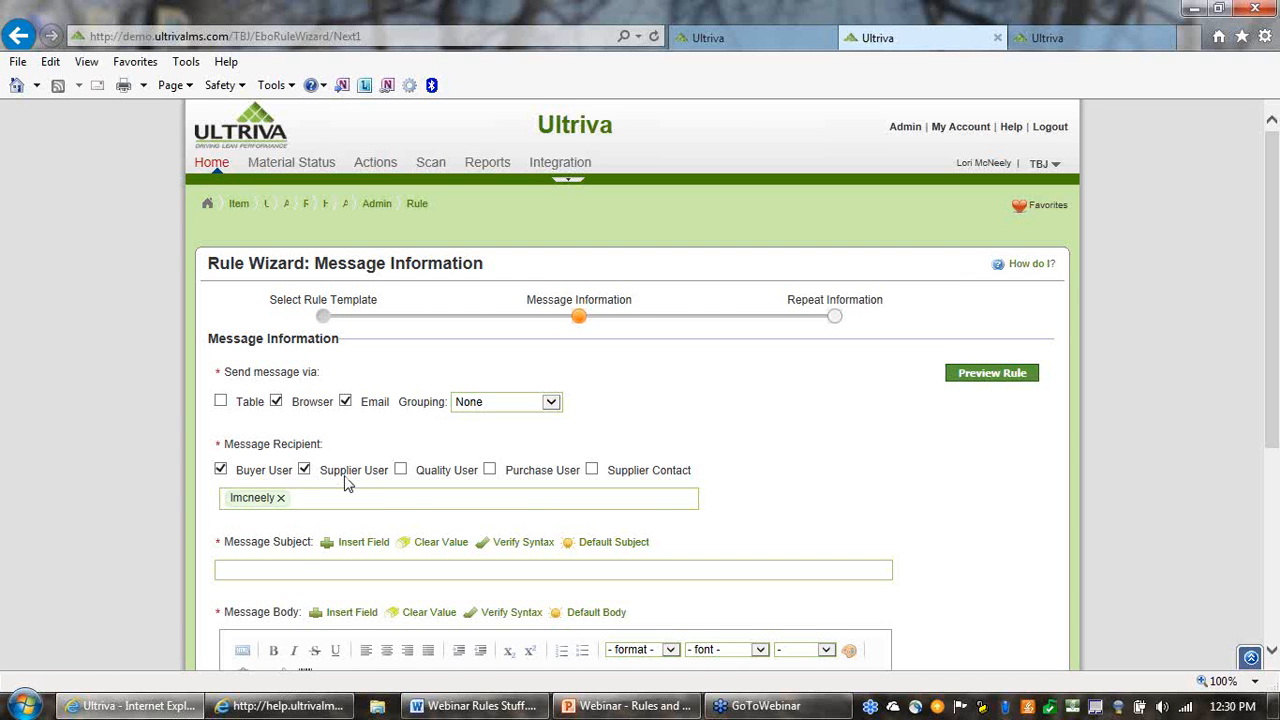
text(b)
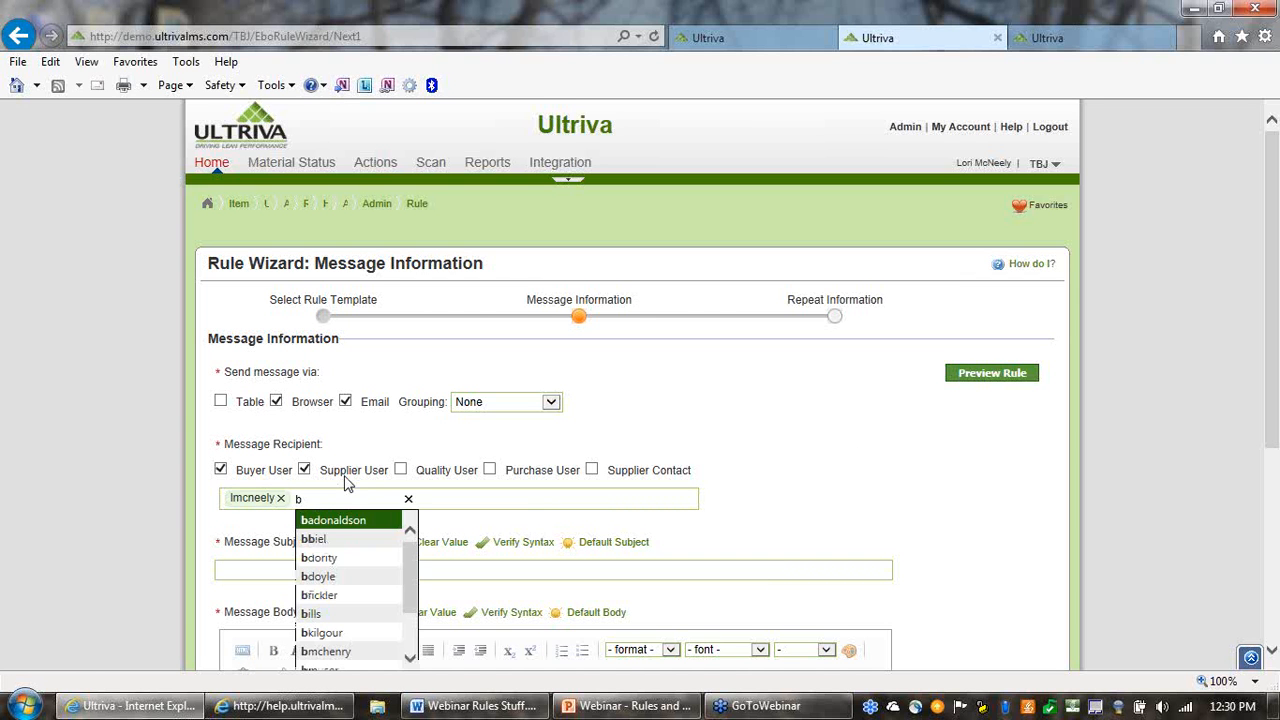
text(d)
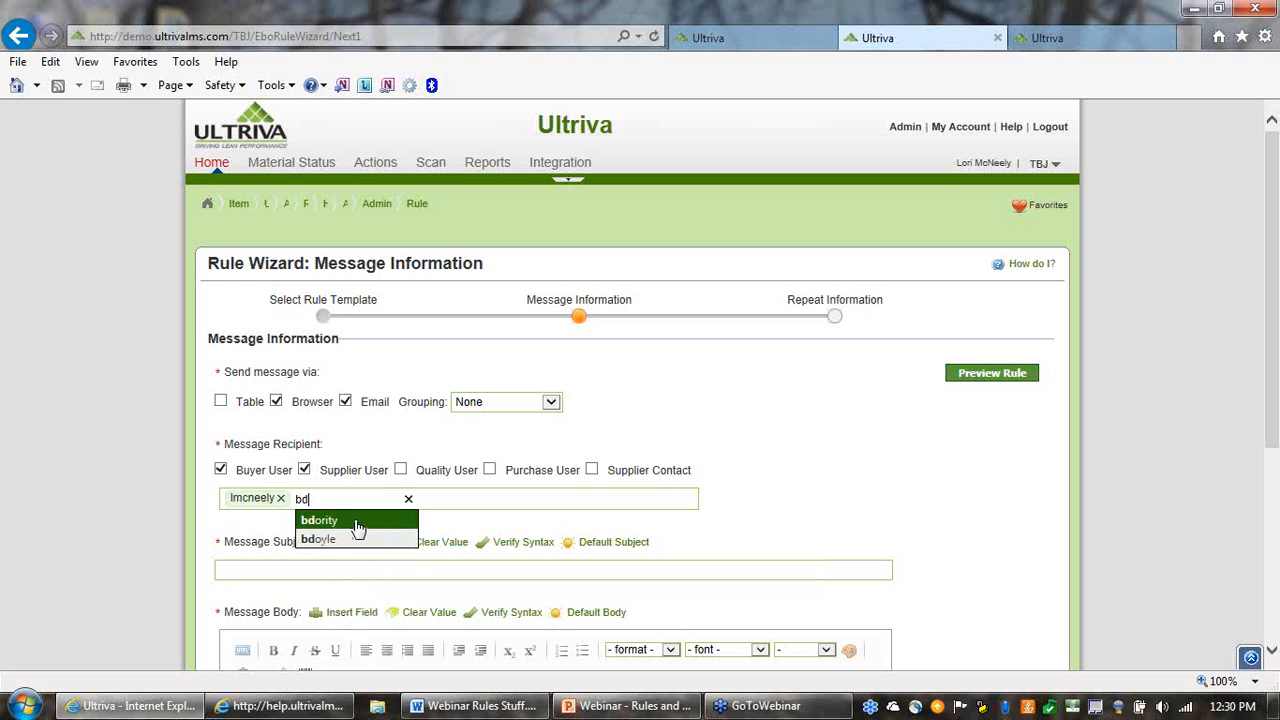
click(345, 519)
Fill in the message subject with the default Late Shipments subject containing the required ship date
scroll(862, 531, down, 1)
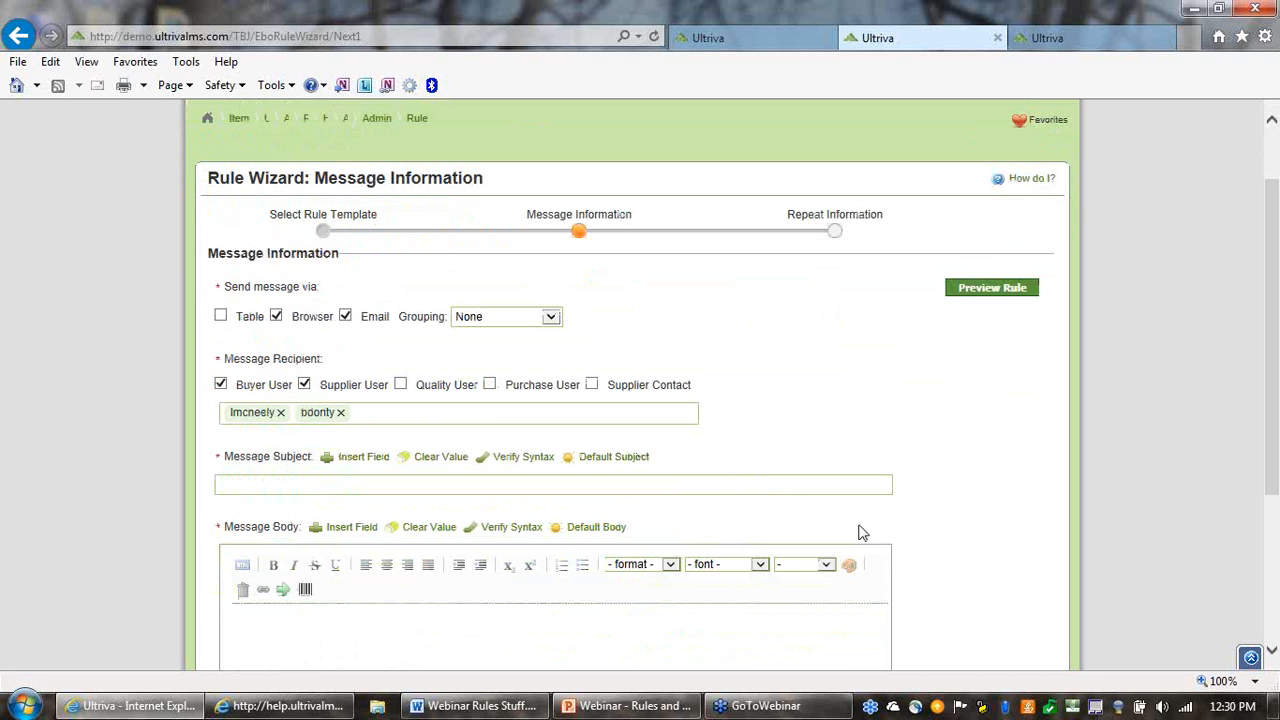
click(596, 479)
click(606, 460)
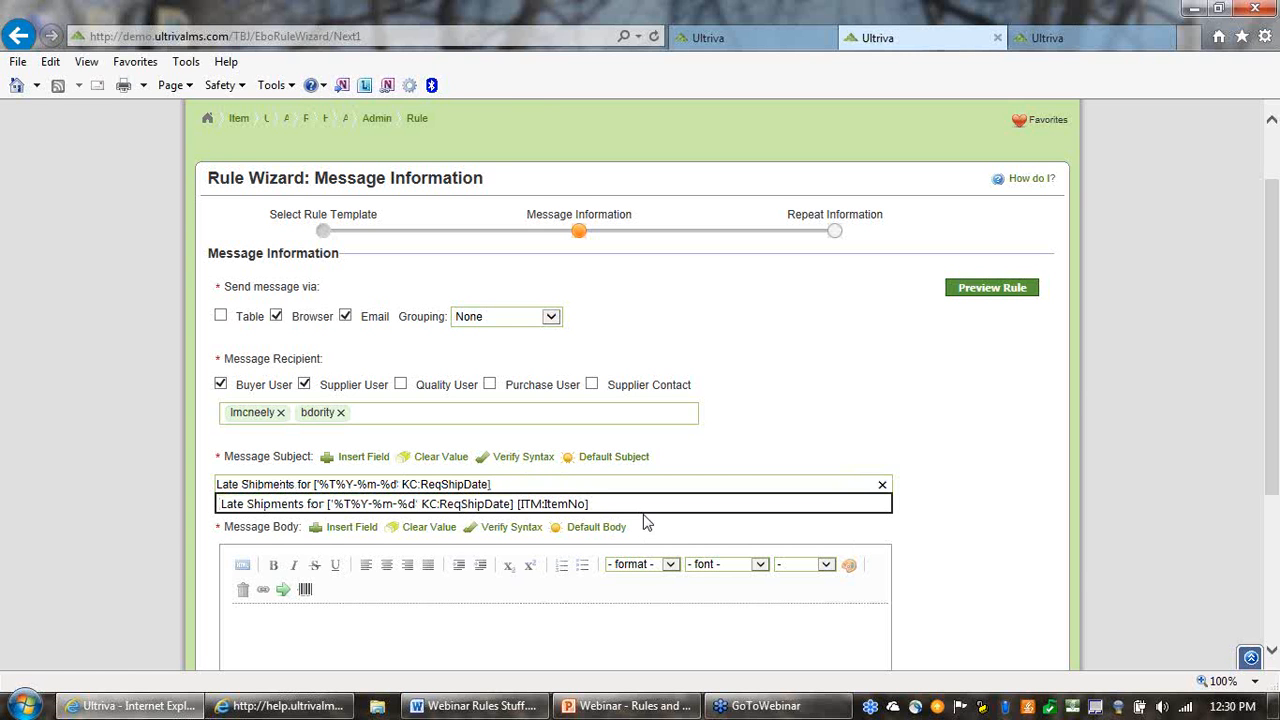
Append the text "for Card" to the message subject after the required ship date field
text(Item)
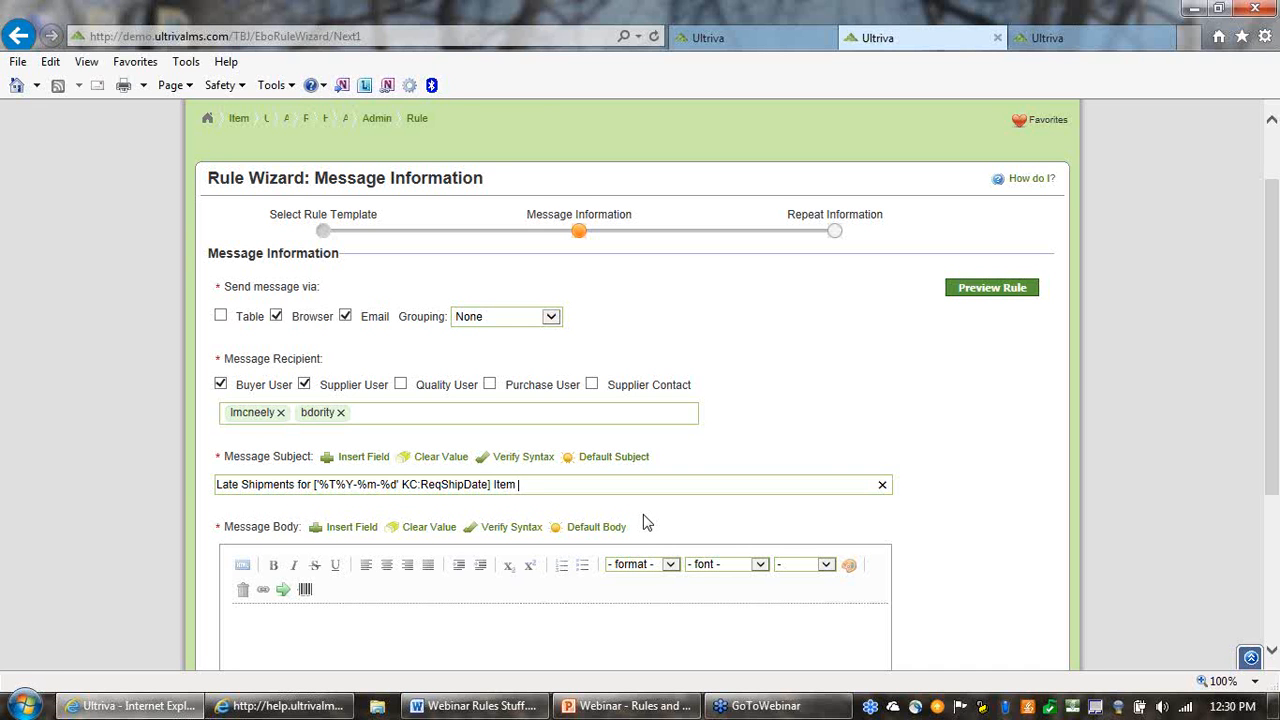
key(BackSpace)
key(BackSpace)
key(BackSpace)
text(for I)
text(tem)
key(BackSpace)
key(BackSpace)
text(Kca)
key(BackSpace)
key(BackSpace)
key(BackSpace)
text(Card)
Insert the Release ID card field at the end of the message subject
click(345, 460)
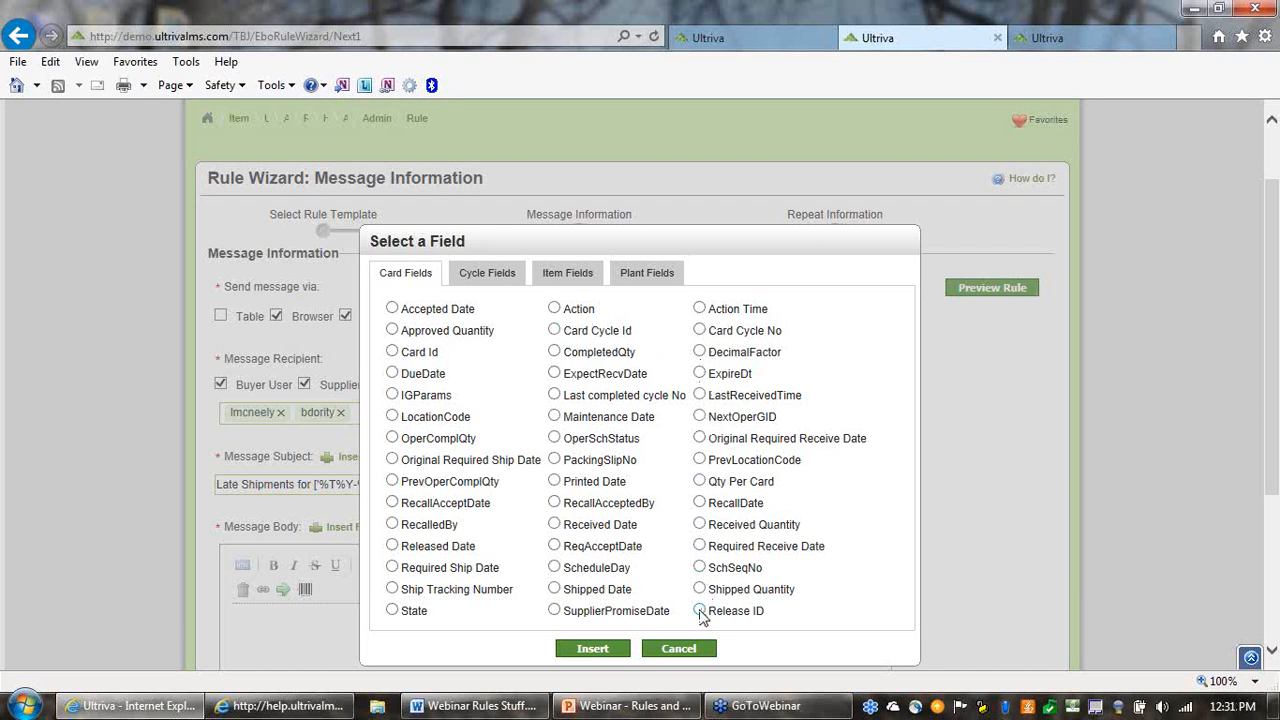
click(700, 612)
click(594, 649)
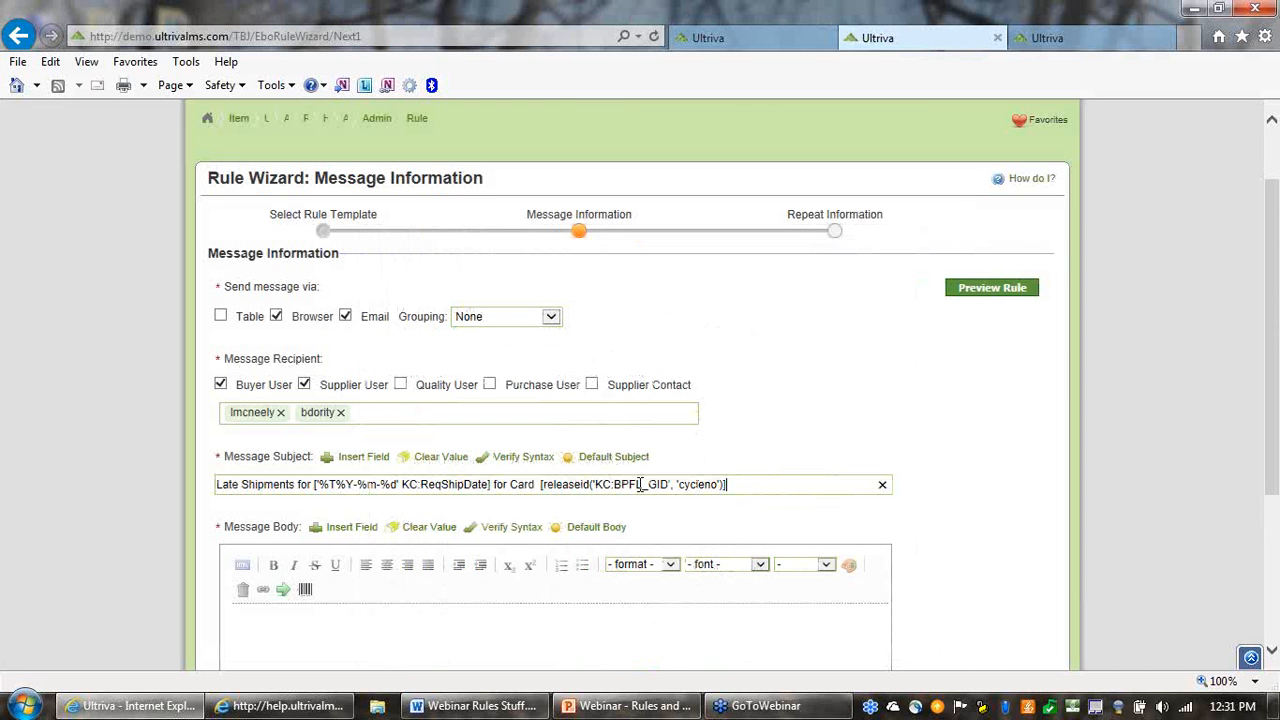
Fill the message body with the default text and start Item, Supplier Item and Card each on a new line
click(490, 632)
scroll(515, 616, down, 1)
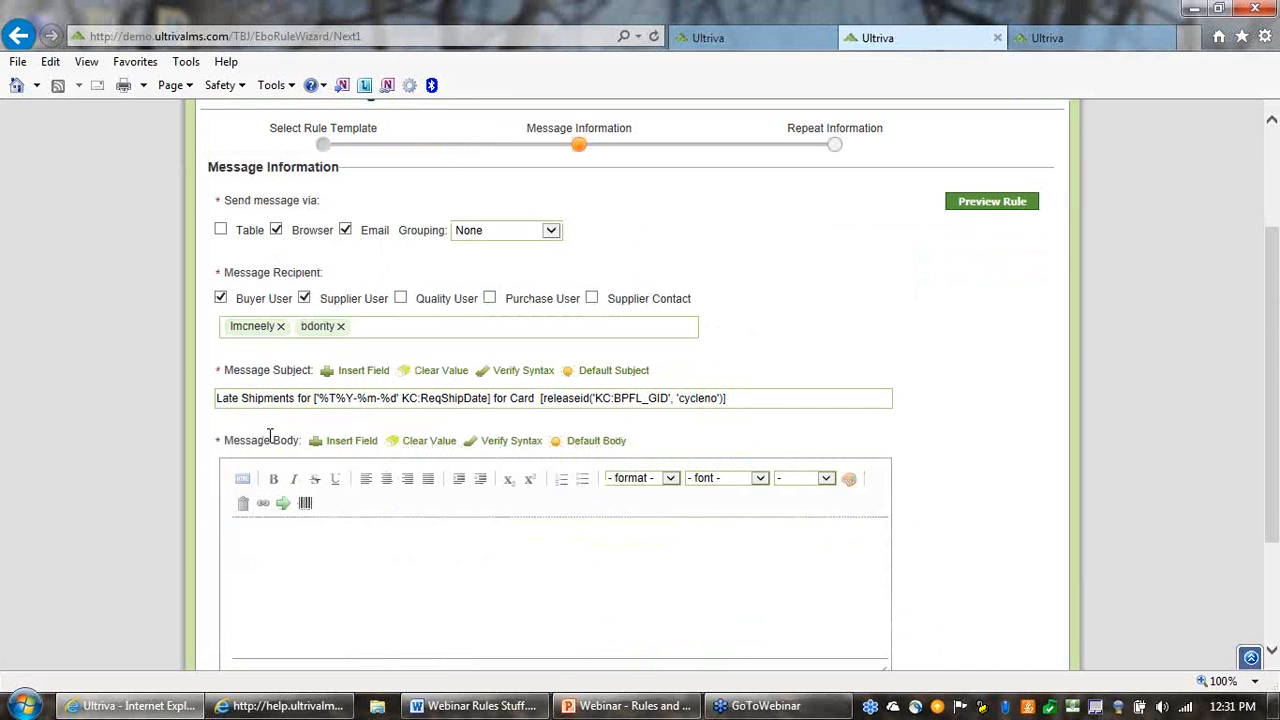
click(580, 450)
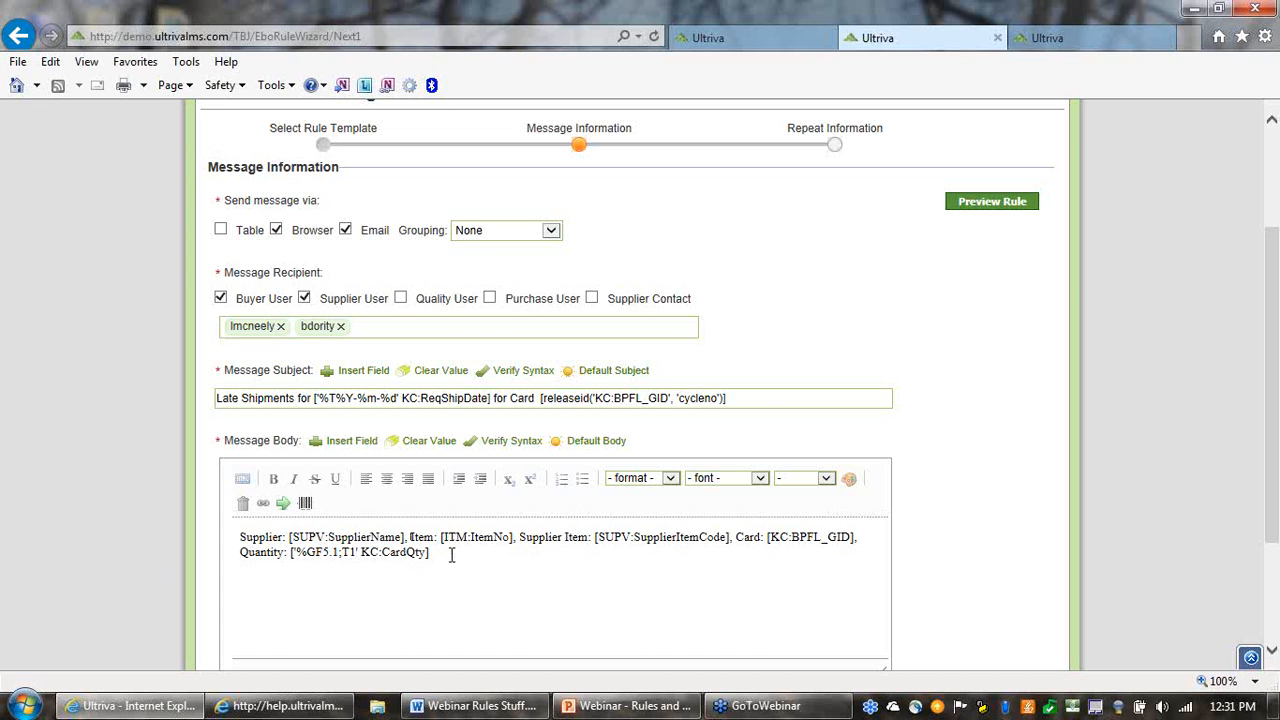
click(410, 540)
key(Return)
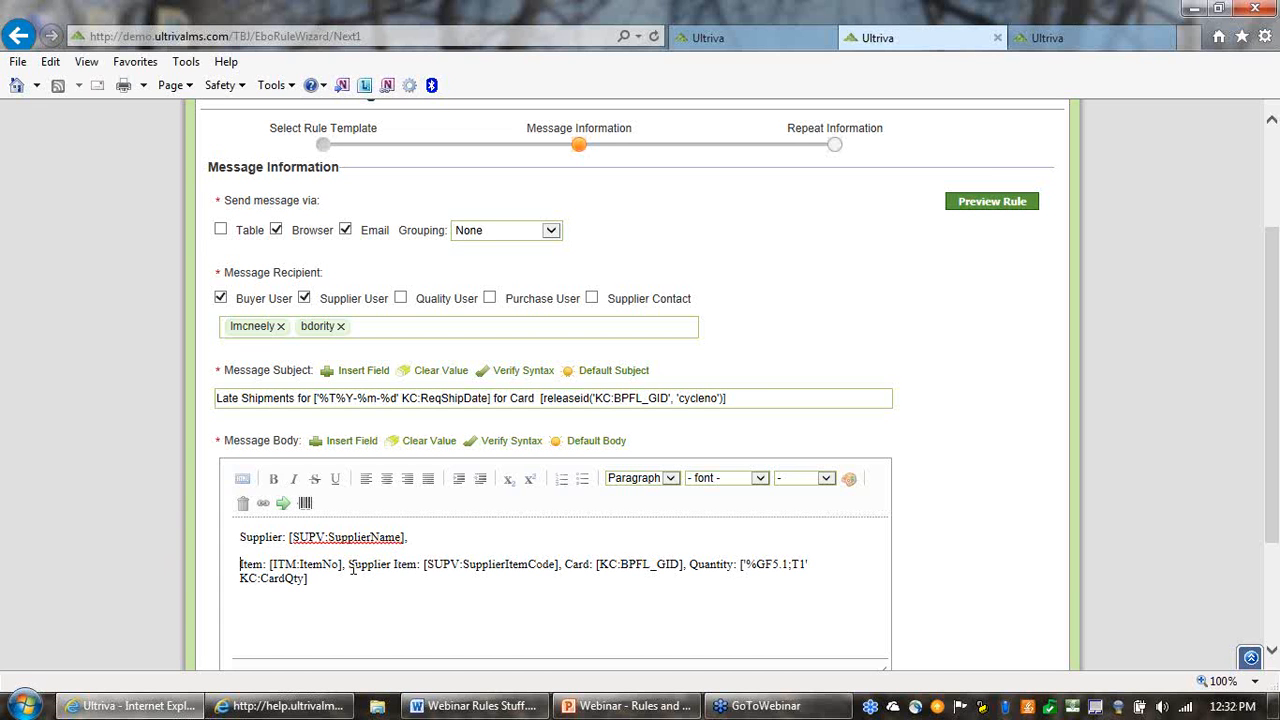
key(Return)
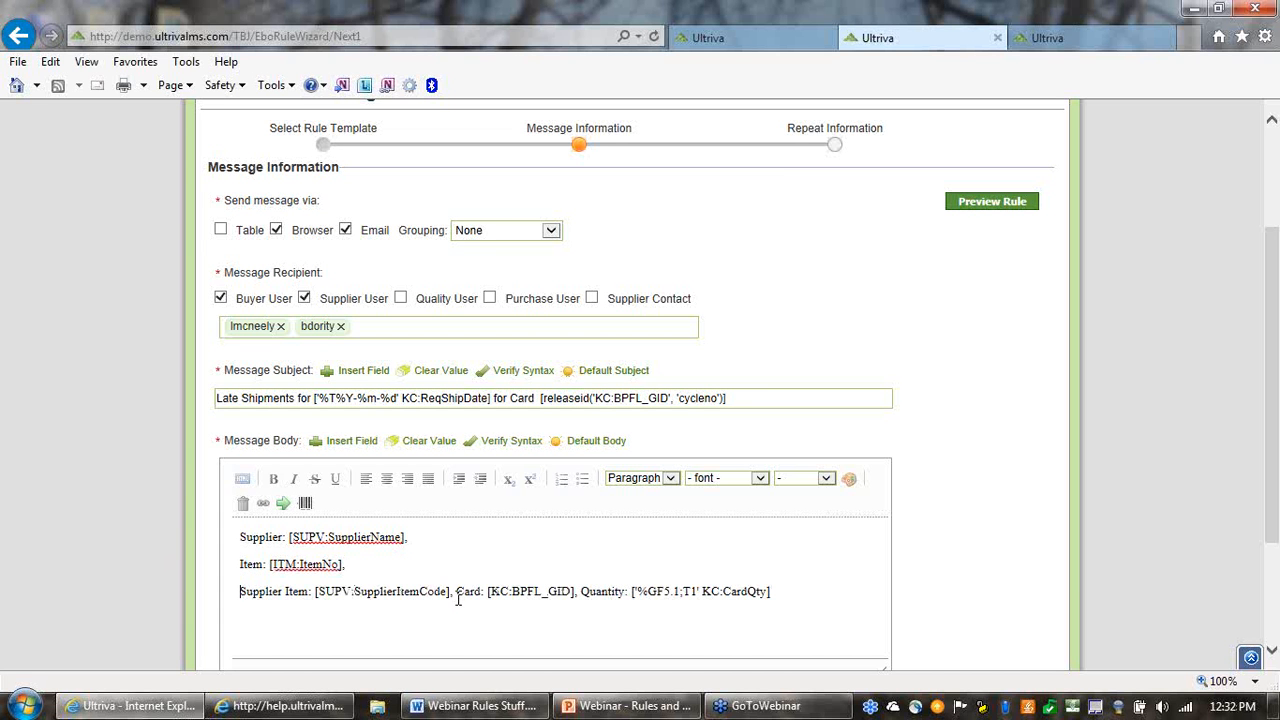
key(Return)
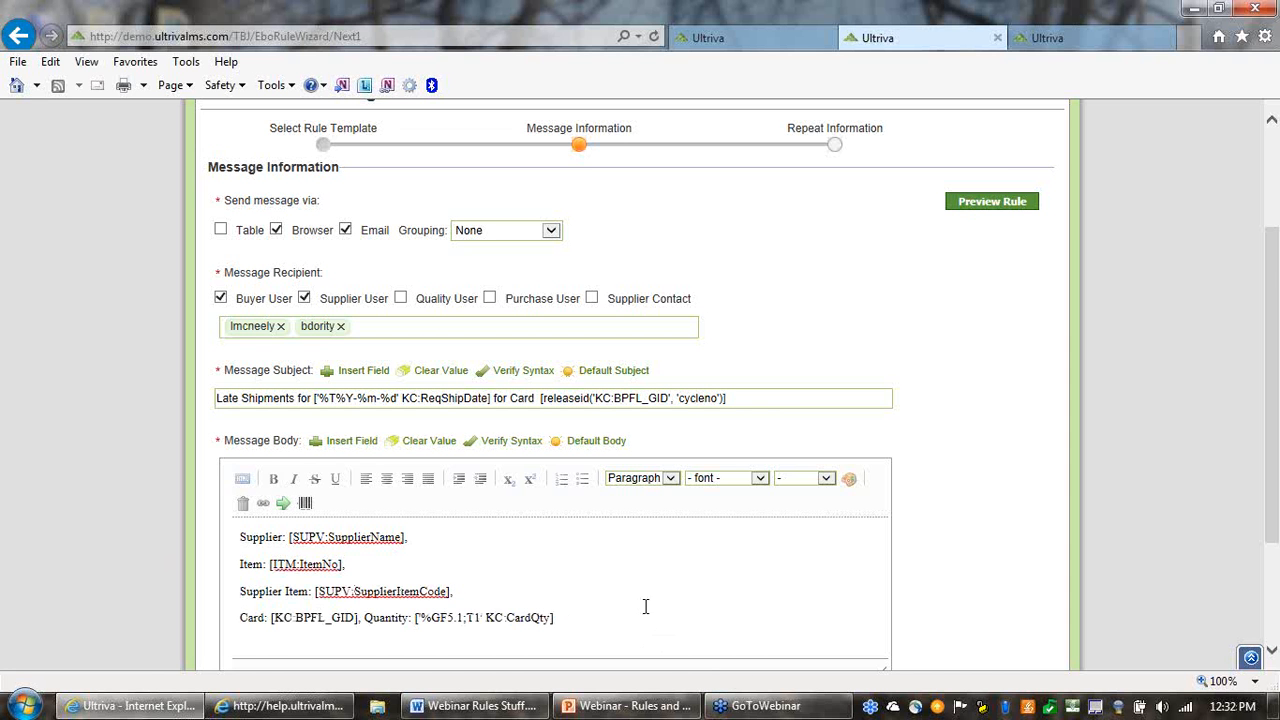
Make the [SUPV:SupplierName] field in the message body bold and set its size to 4 (14pt)
scroll(592, 612, down, 1)
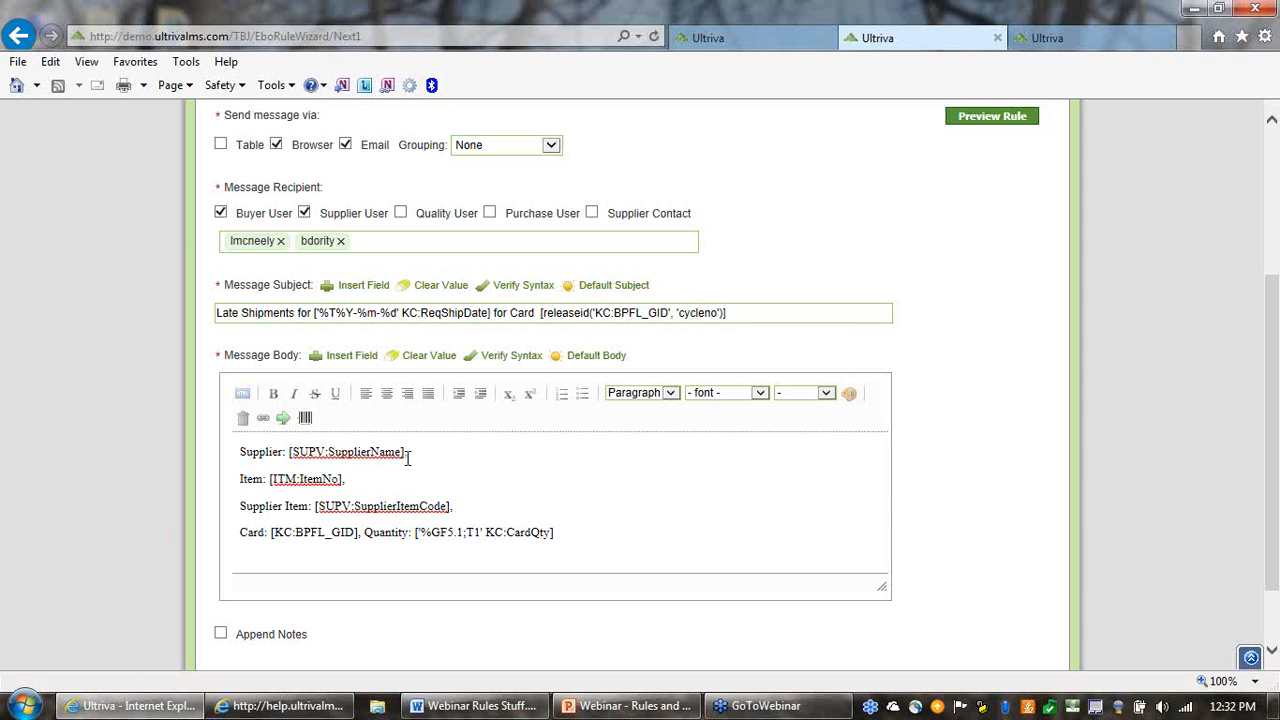
drag(408, 452, 286, 455)
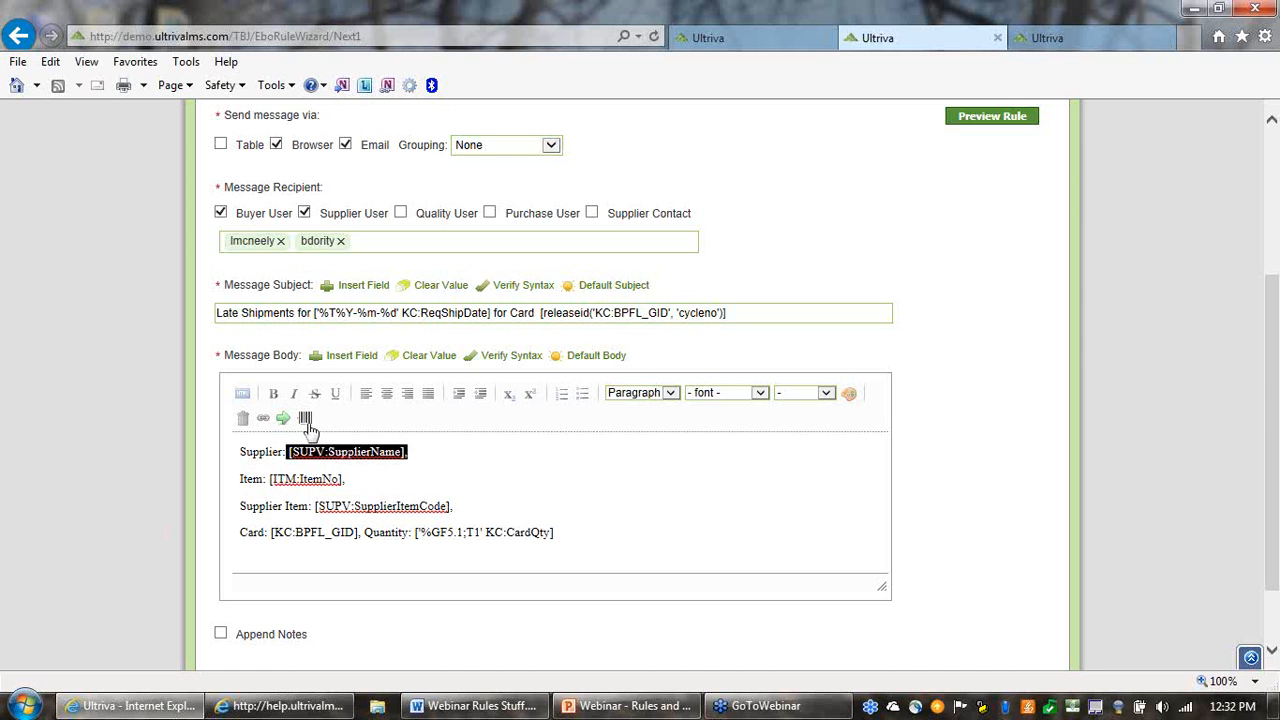
click(274, 396)
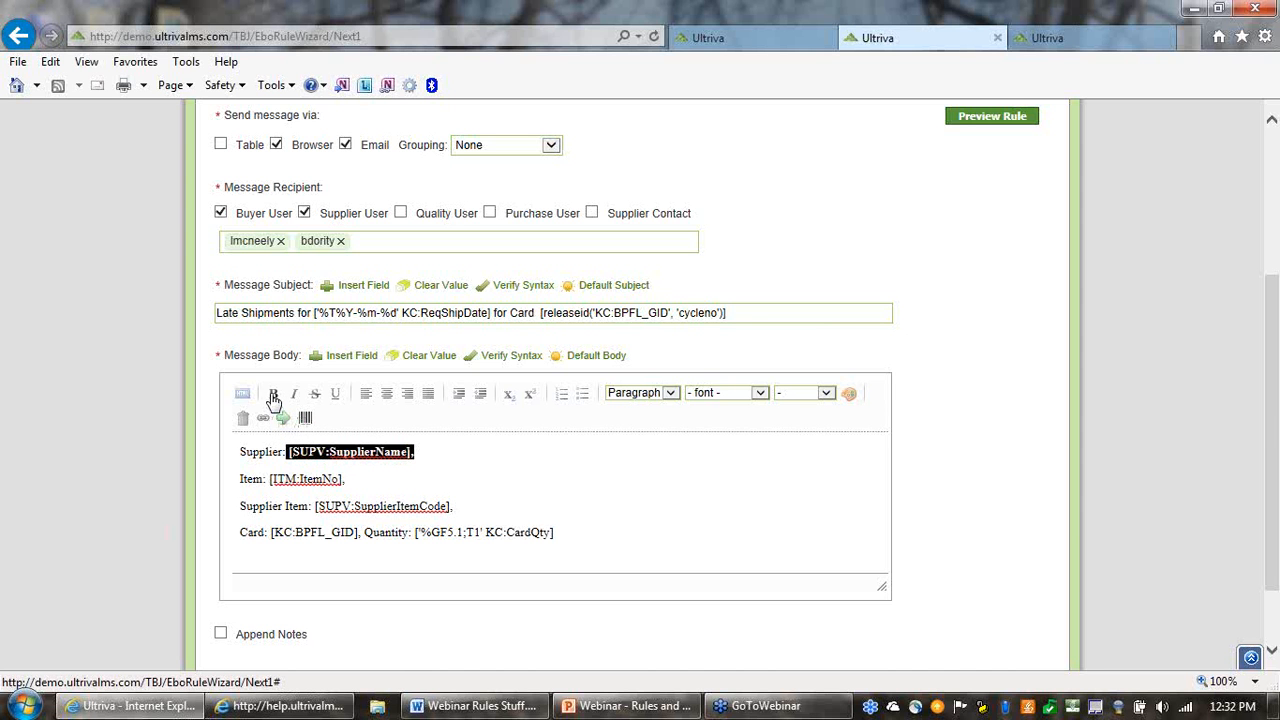
click(480, 451)
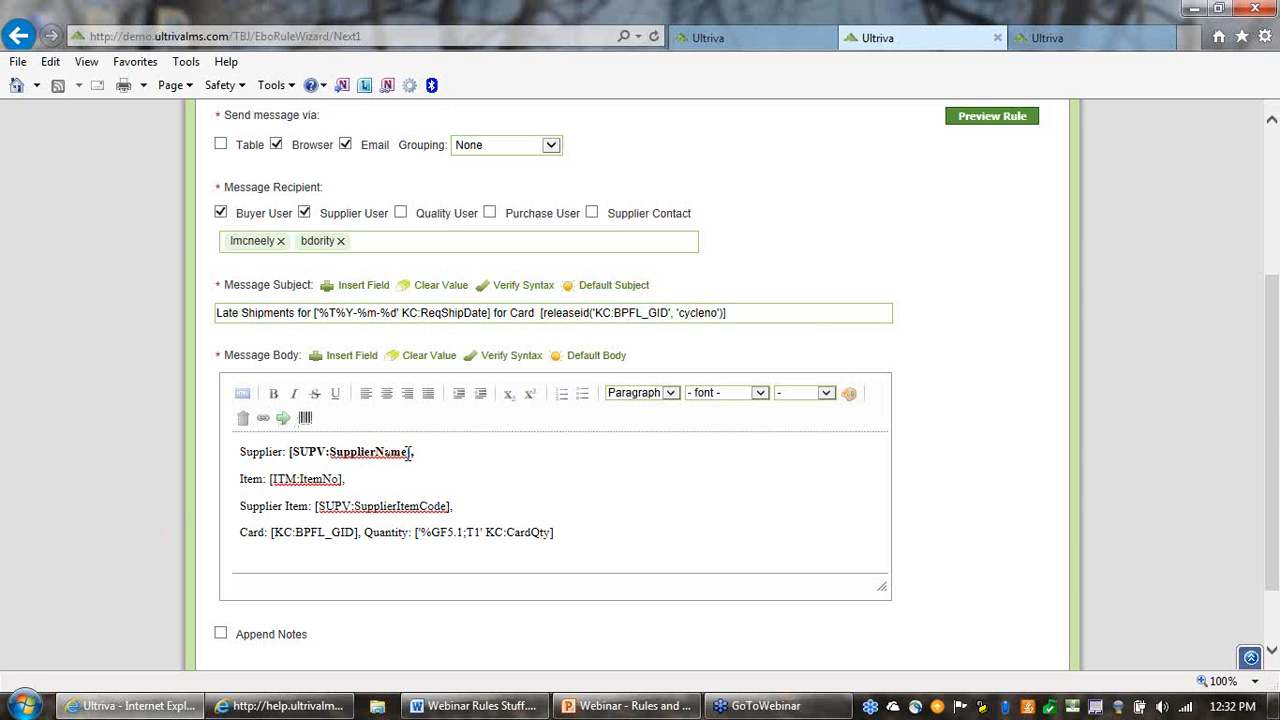
drag(423, 452, 291, 456)
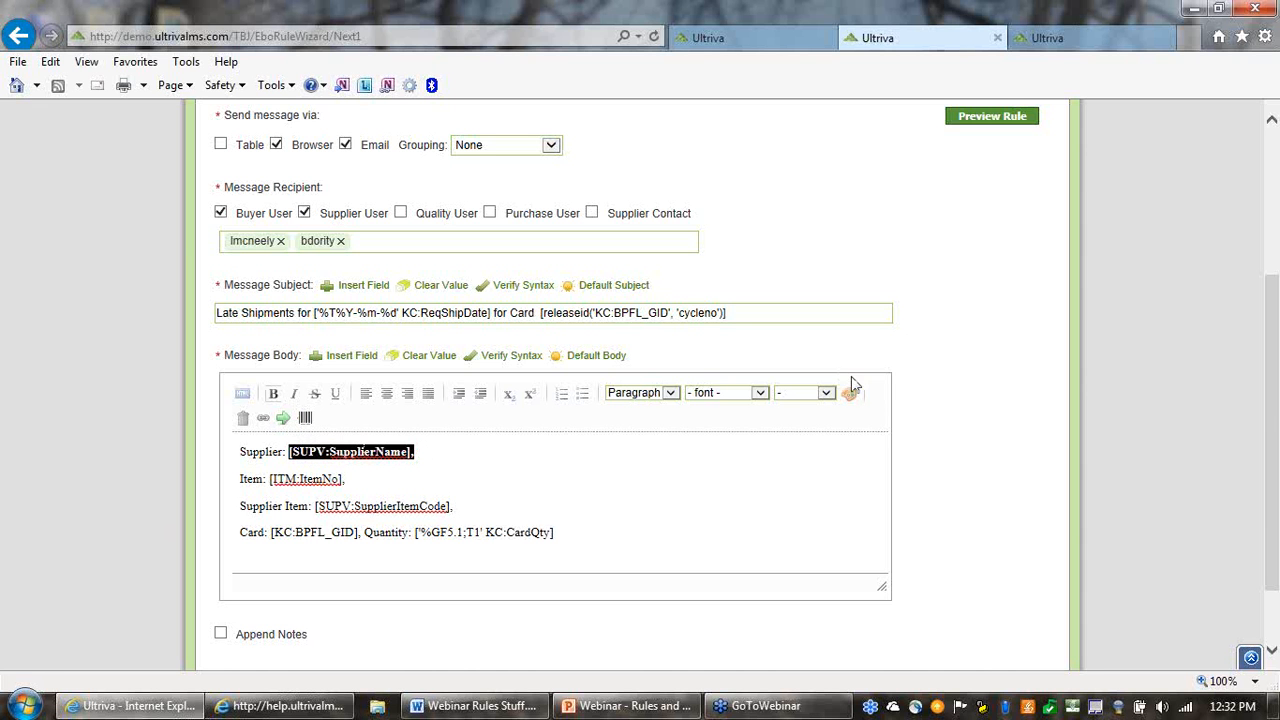
click(826, 394)
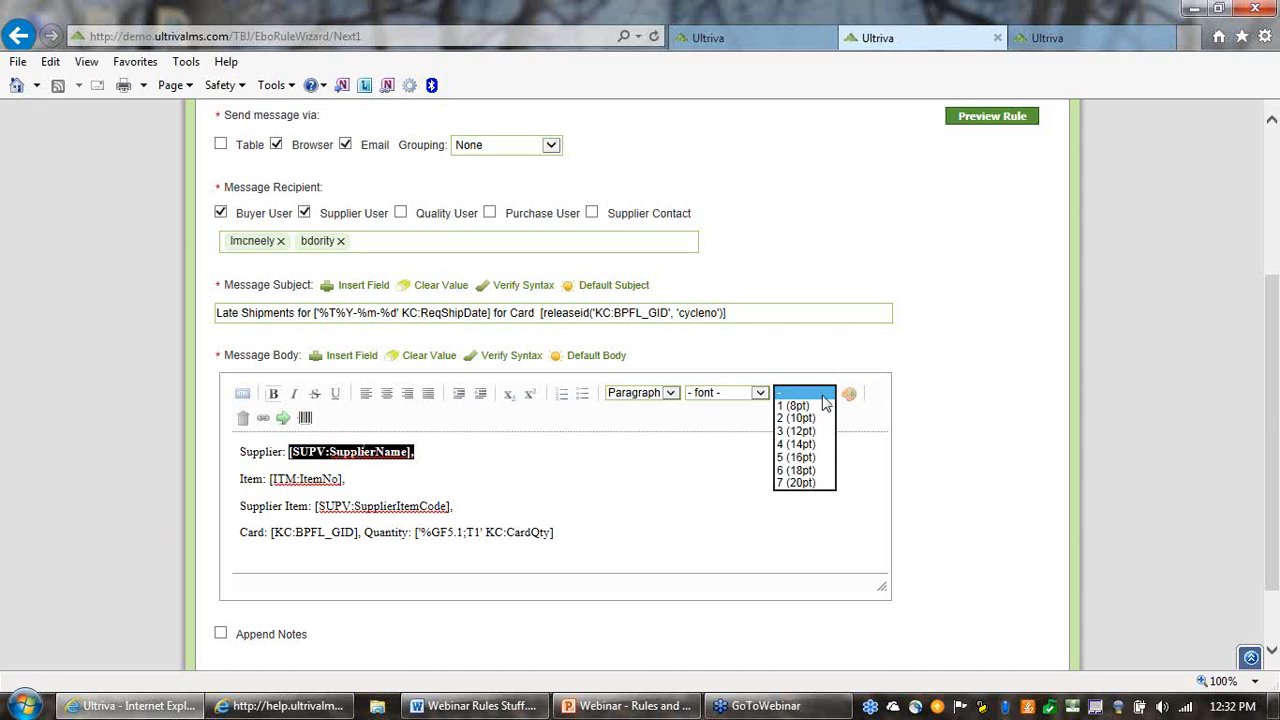
click(798, 446)
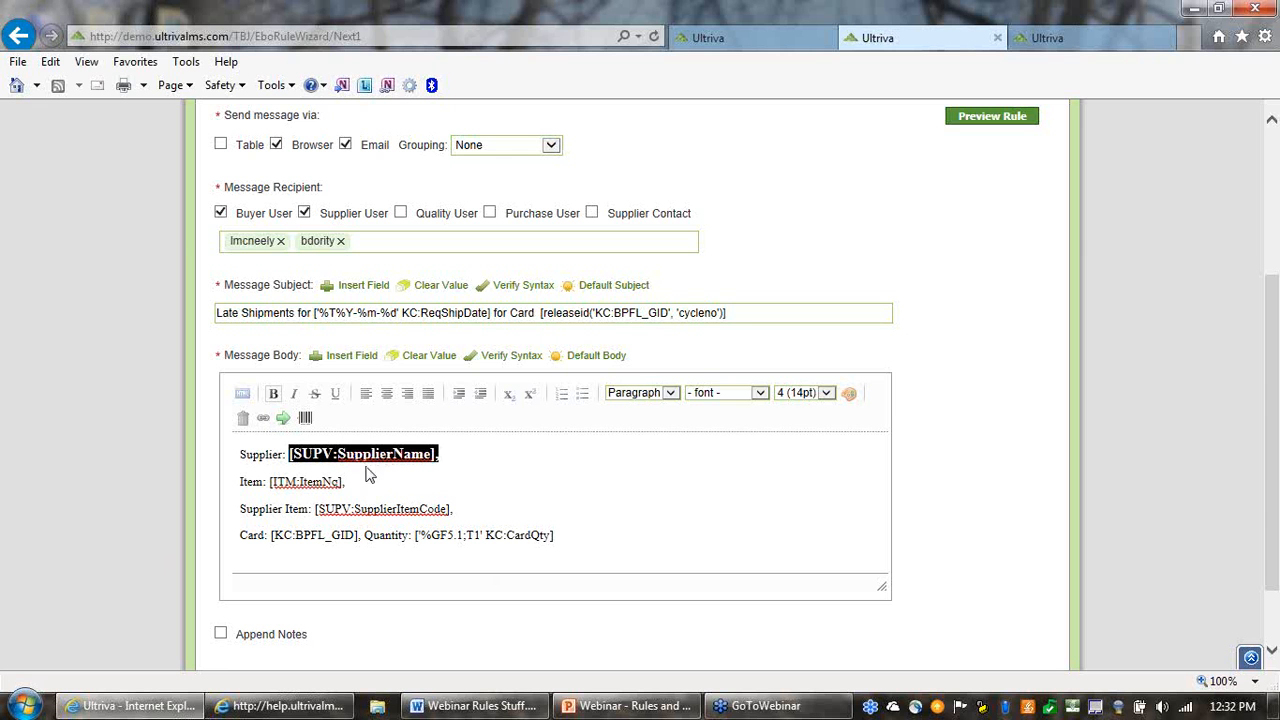
Color the [SUPV:SupplierName] field in the message body dark blue, #000066
click(850, 398)
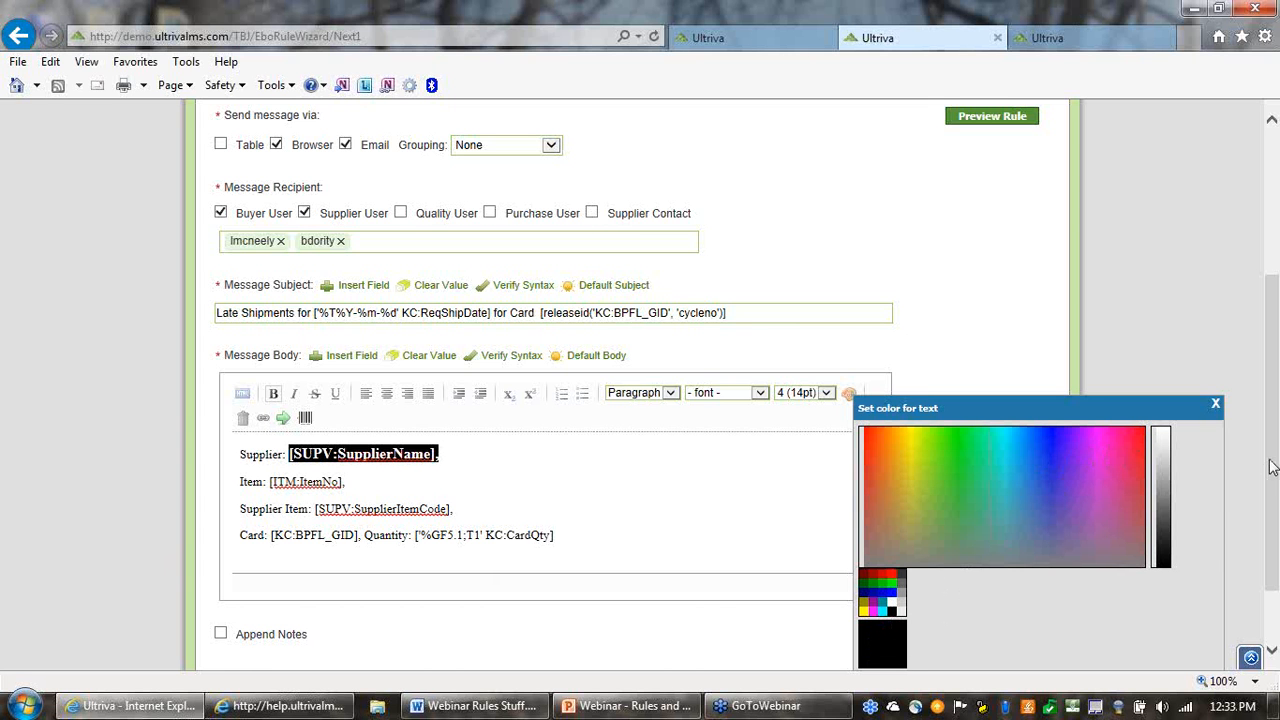
scroll(1270, 467, down, 2)
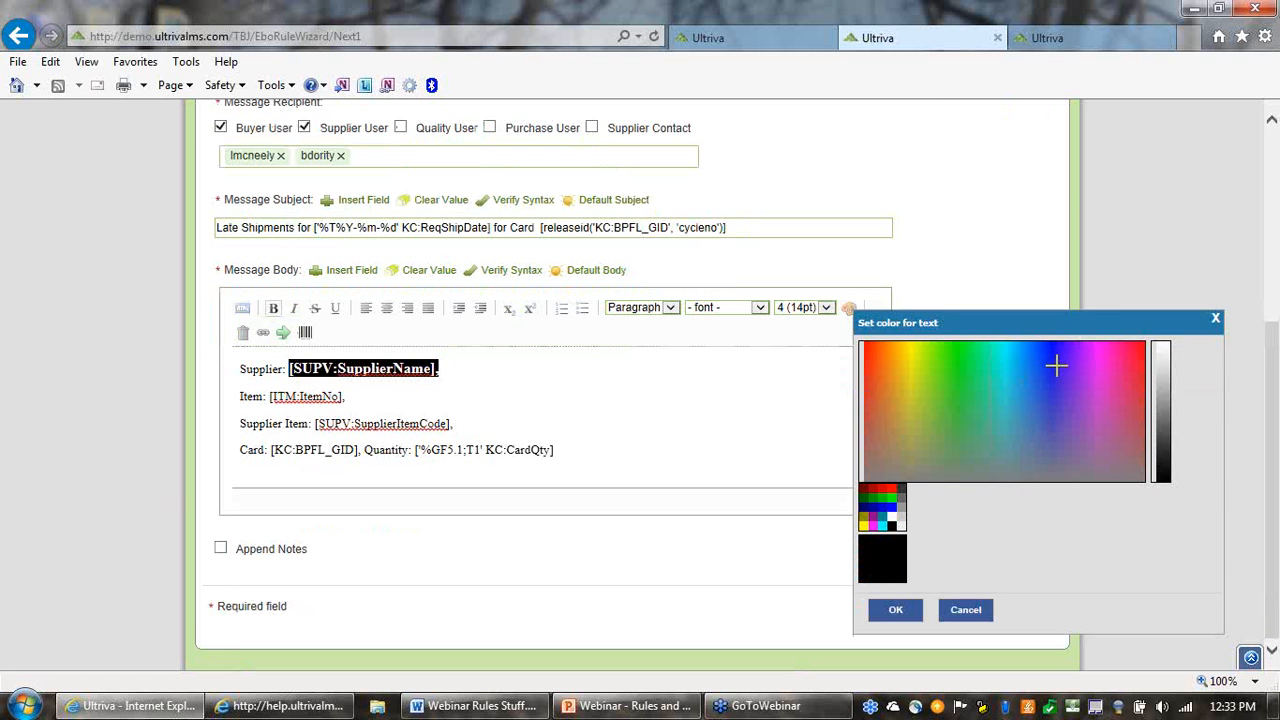
click(866, 505)
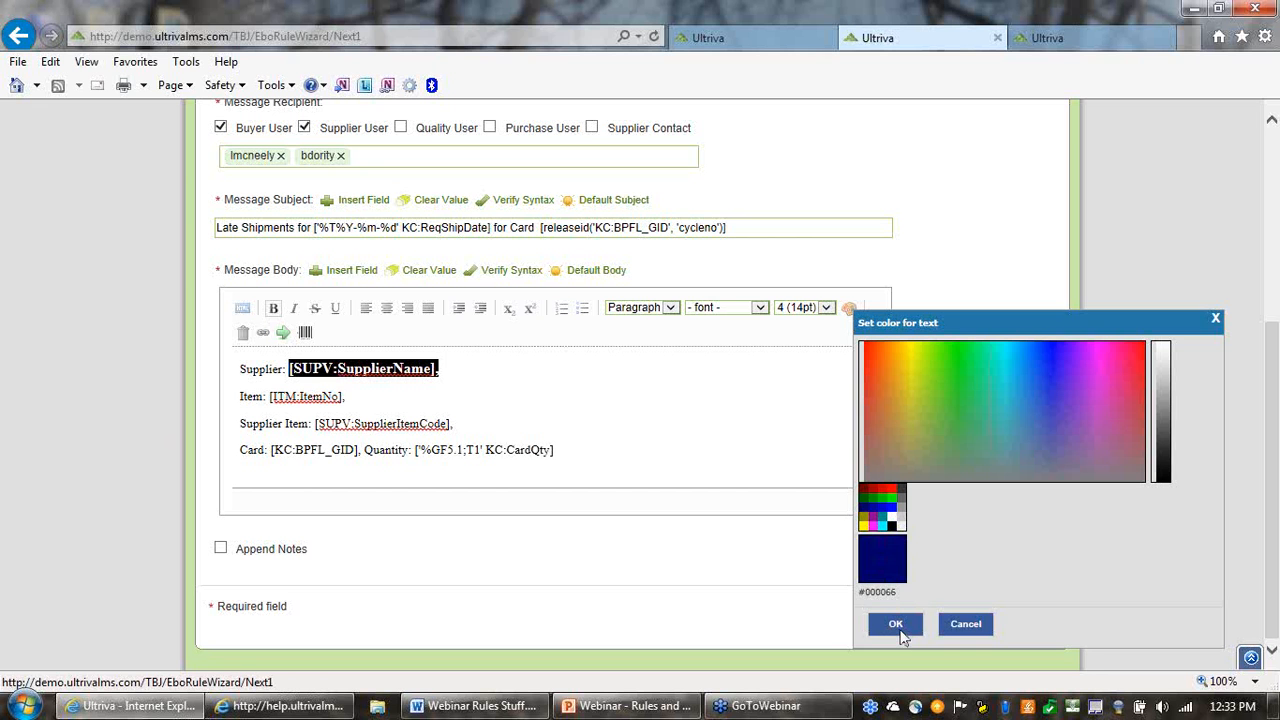
click(900, 628)
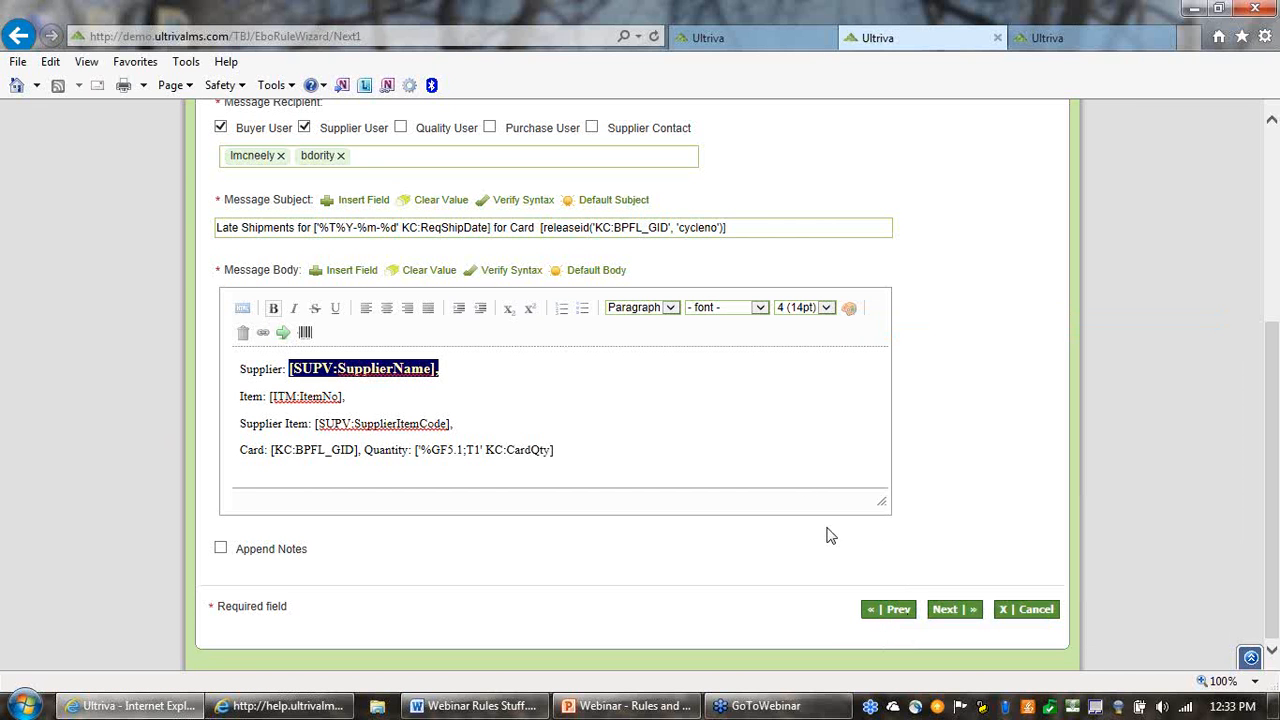
click(620, 410)
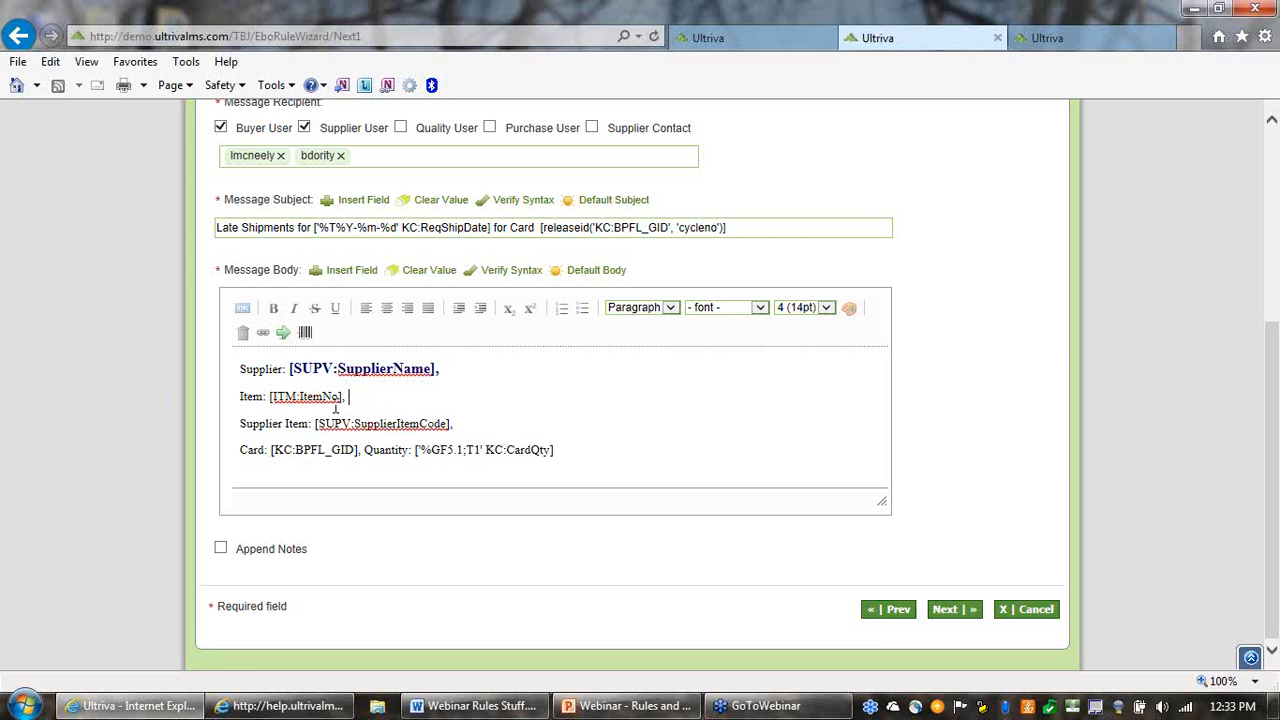
Make the [ITM:ItemNo] field in the message body bold and set its size to 4 (14pt)
drag(354, 397, 268, 400)
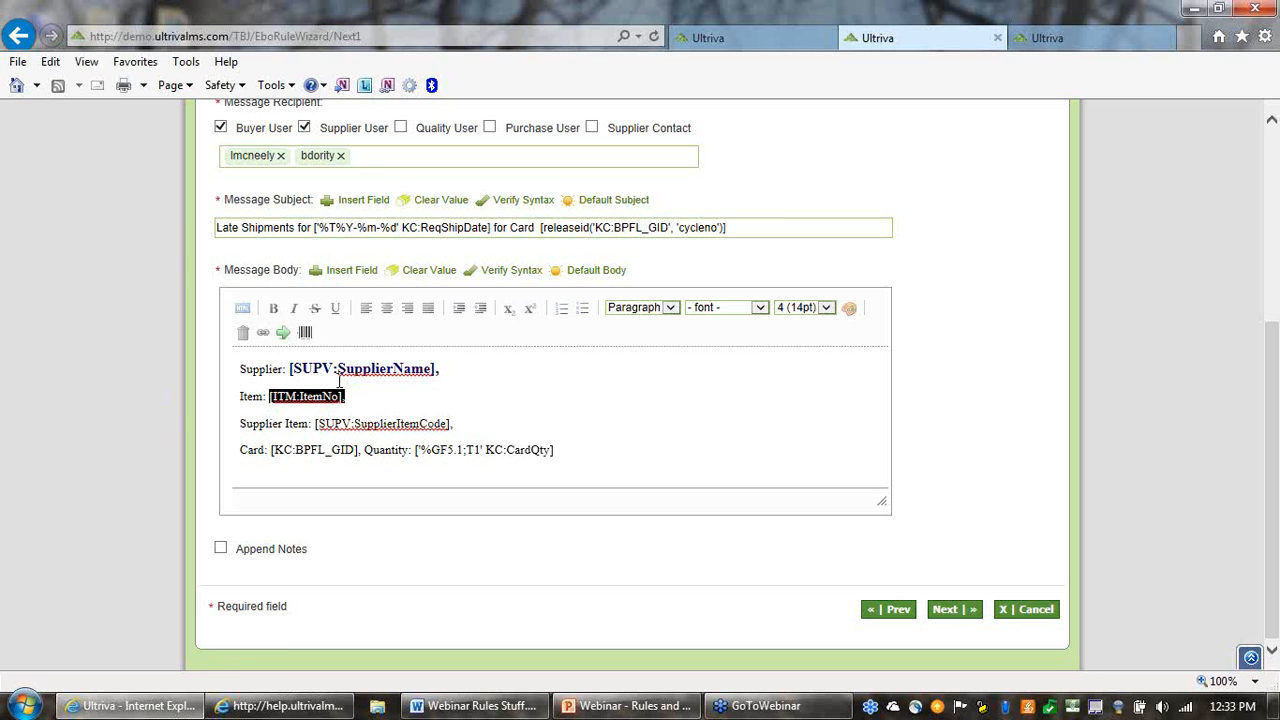
click(275, 309)
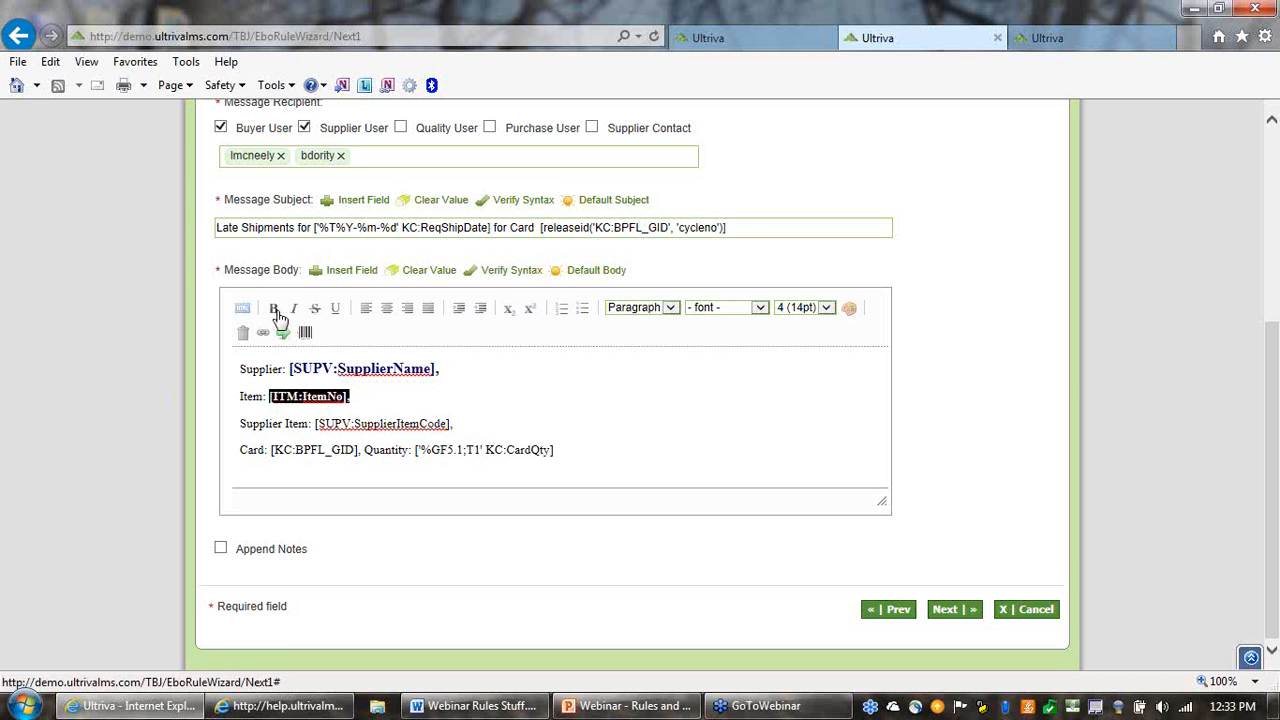
click(826, 309)
click(804, 319)
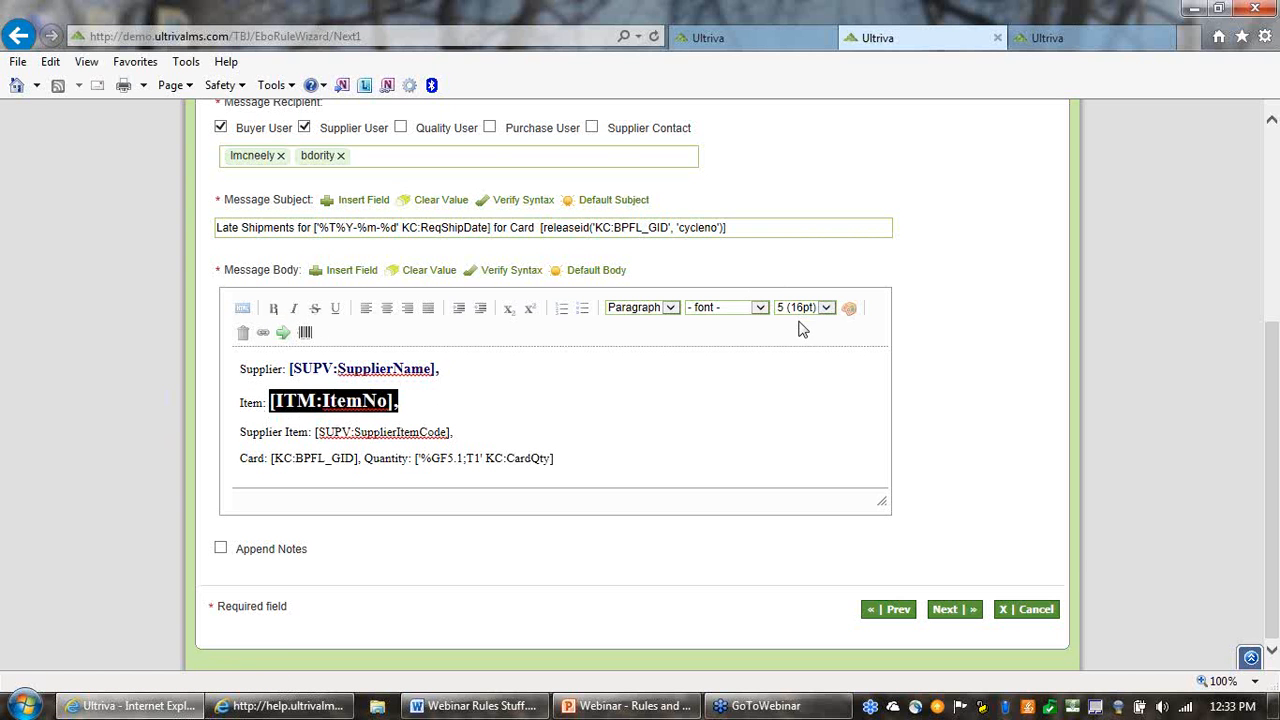
click(826, 308)
click(805, 288)
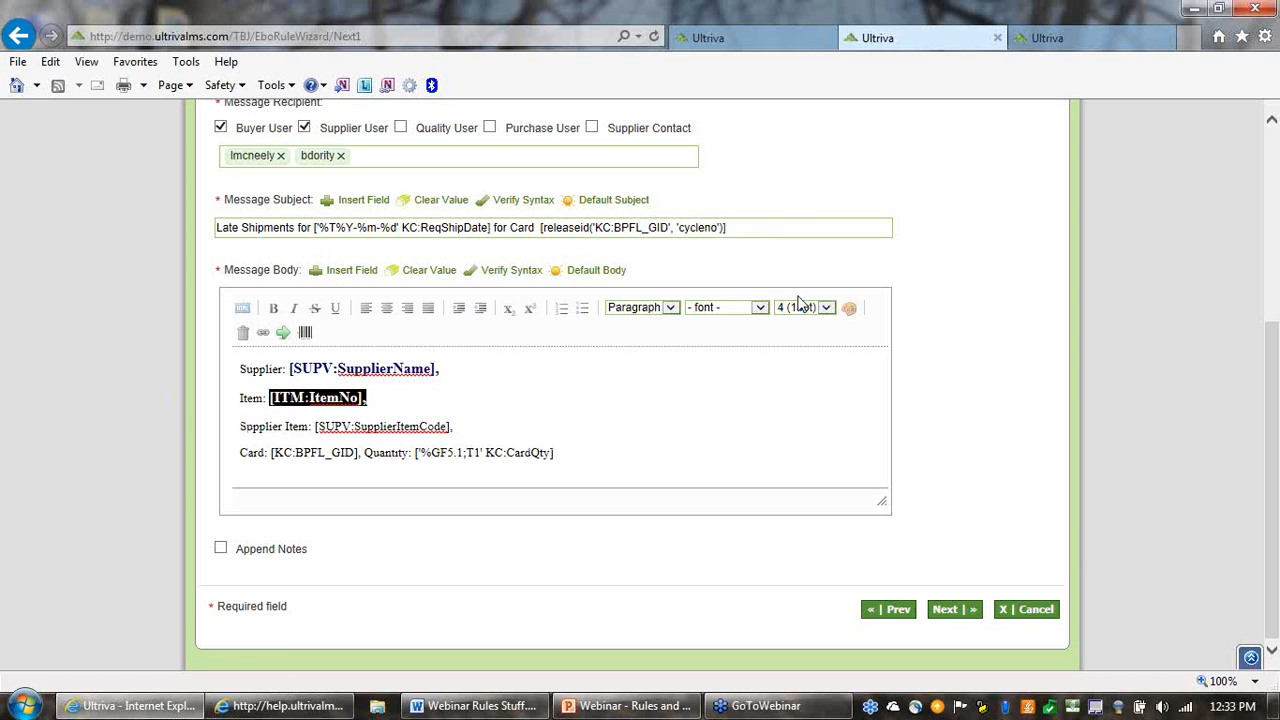
Color the [ITM:ItemNo] field in the message body dark blue, #000066
click(848, 308)
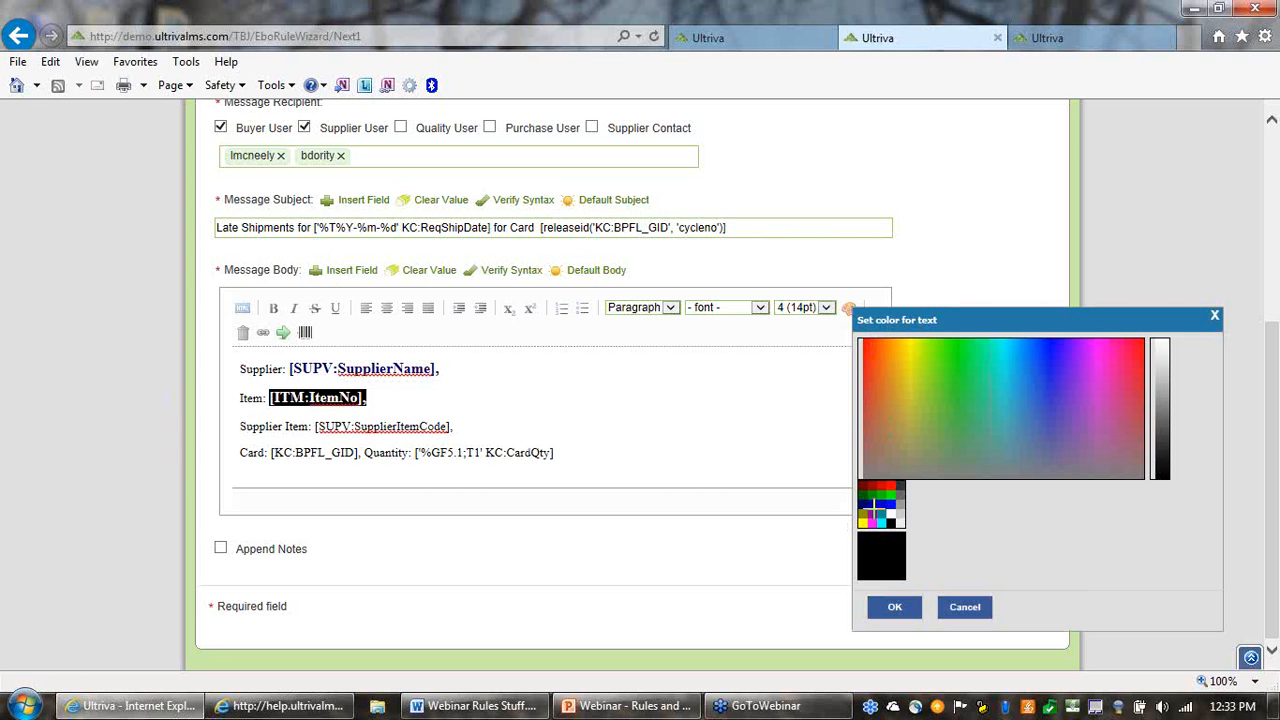
click(860, 506)
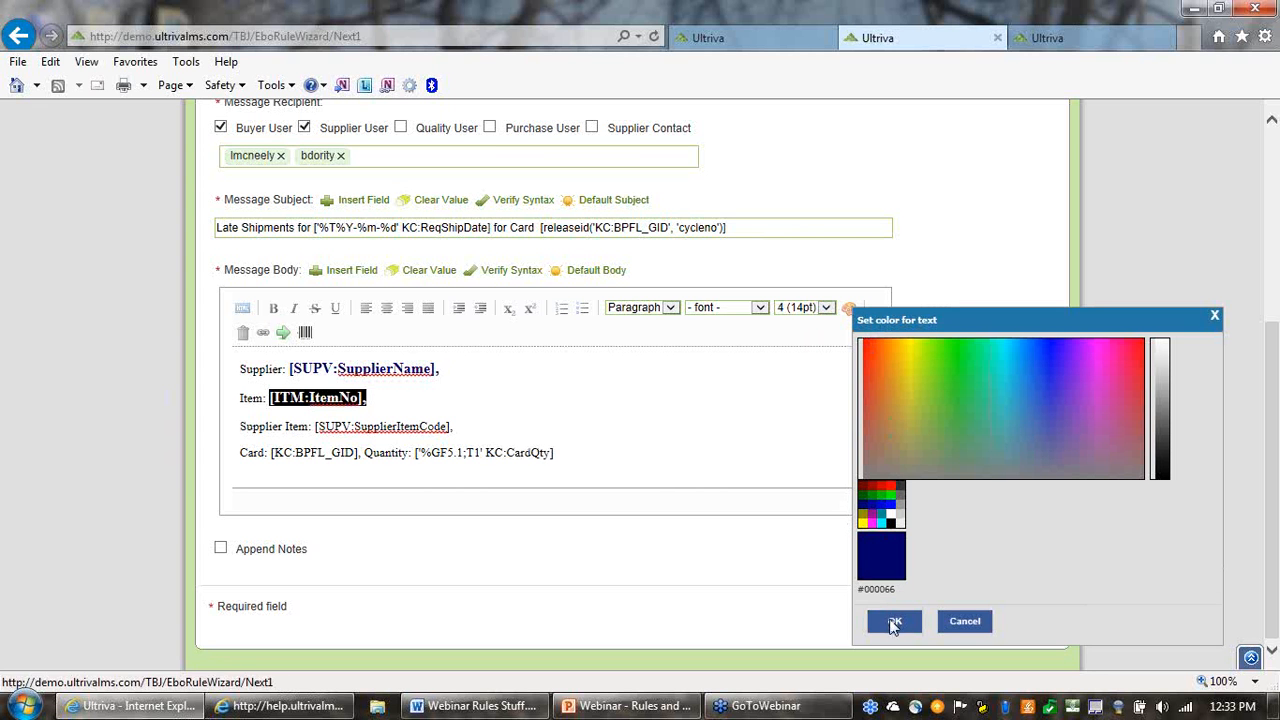
click(892, 621)
click(652, 424)
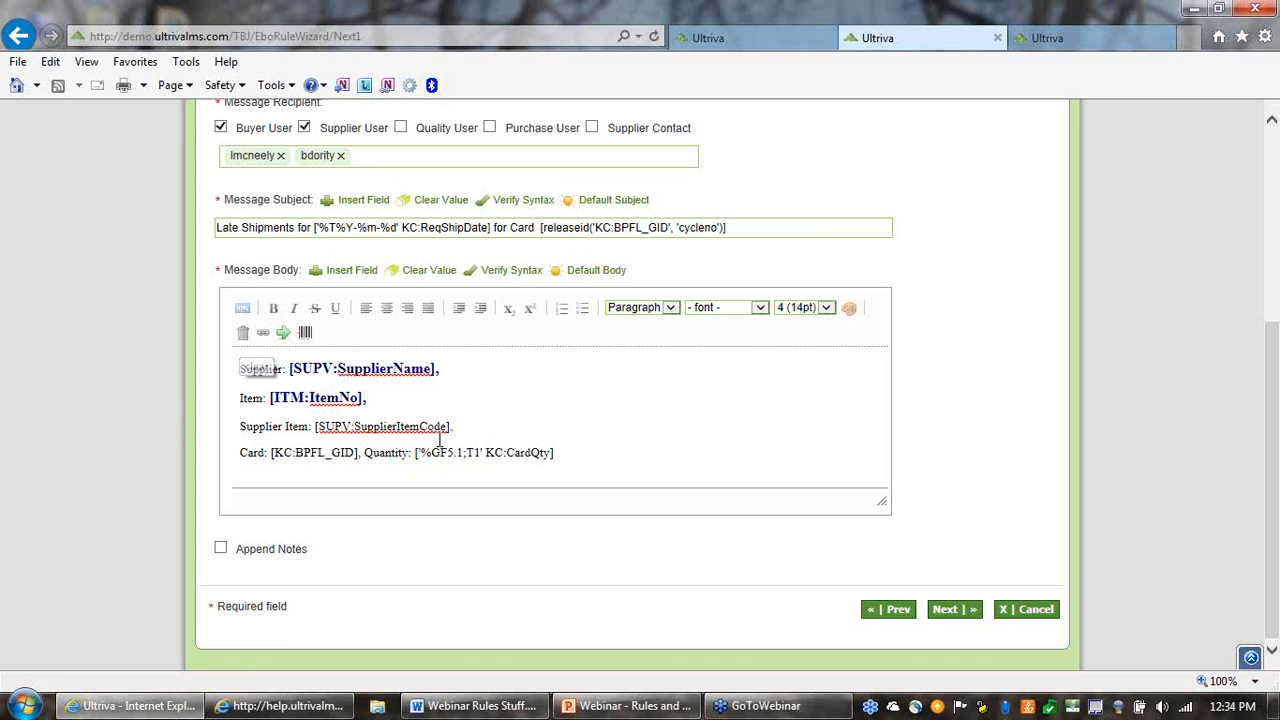
Add a new line after the Card line and insert the application login link at the end of the message body
click(579, 456)
key(Return)
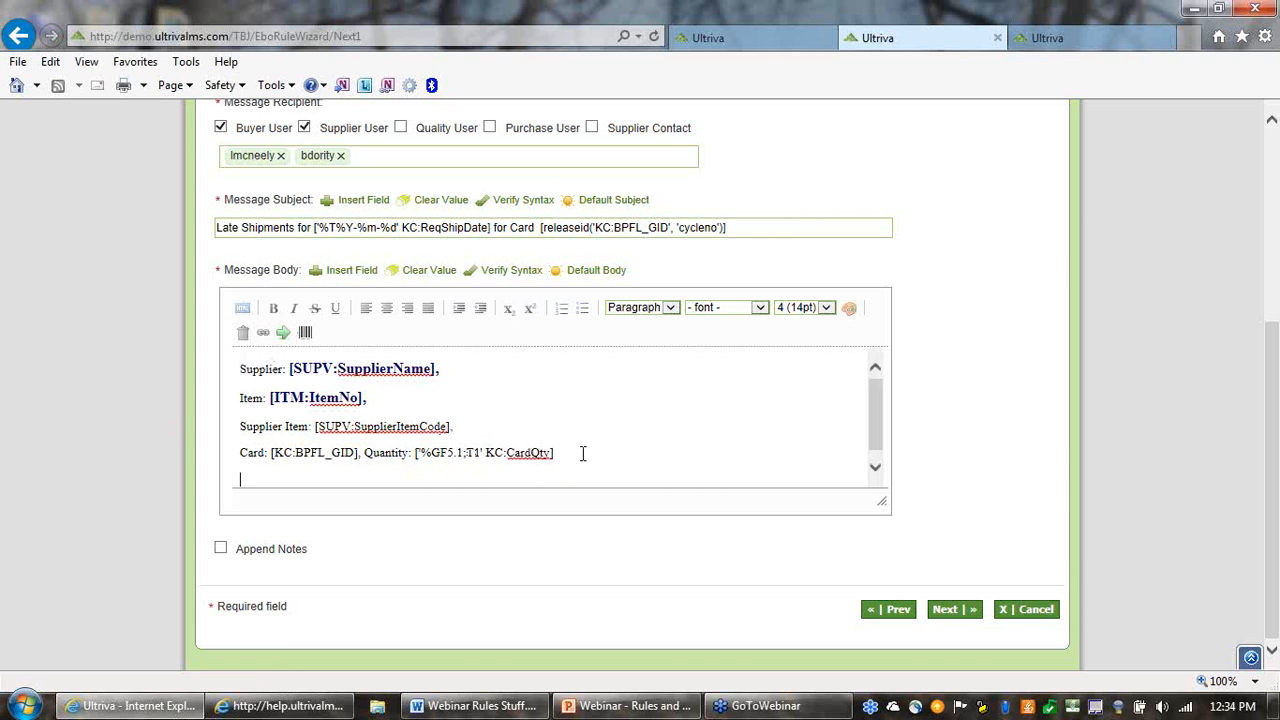
scroll(582, 453, down, 1)
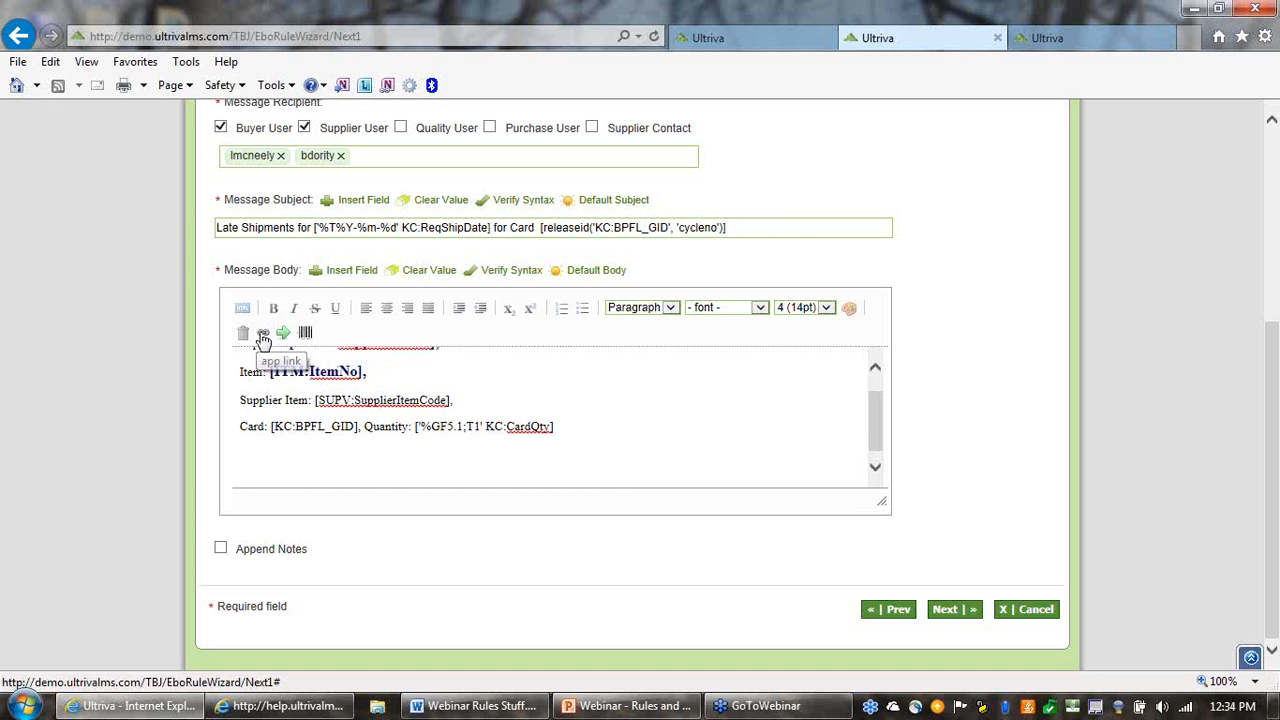
scroll(544, 413, down, 1)
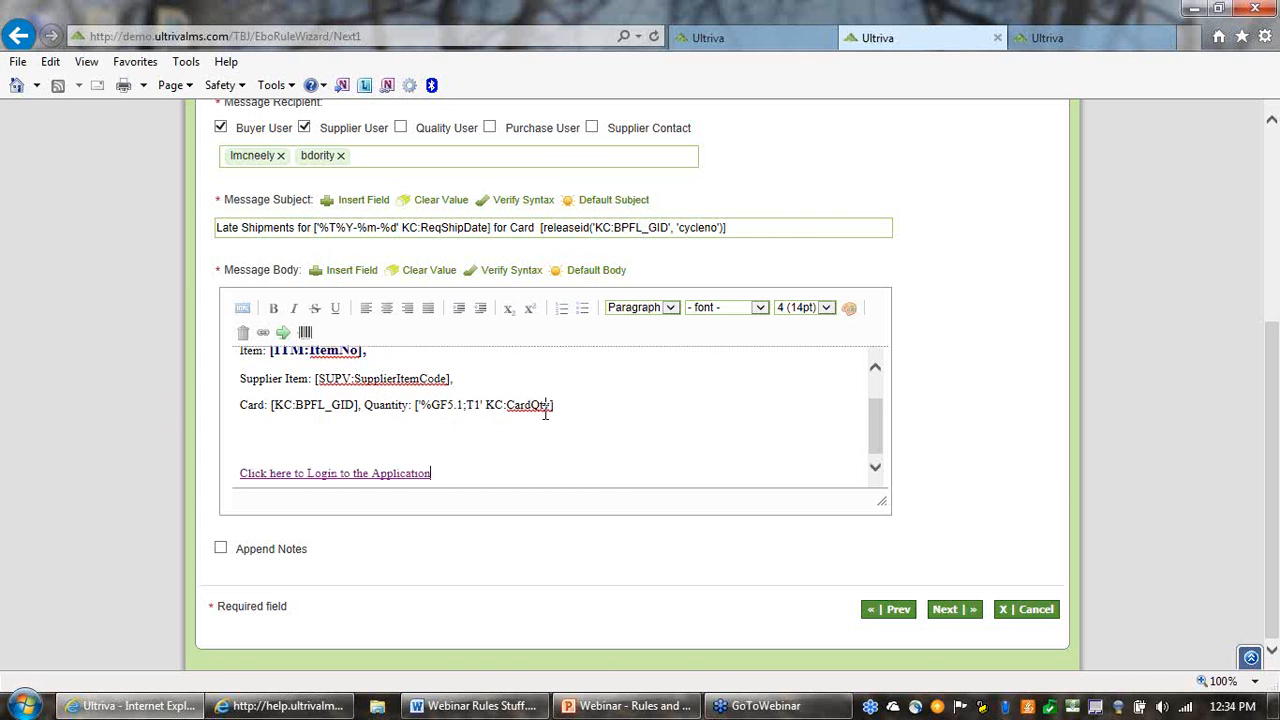
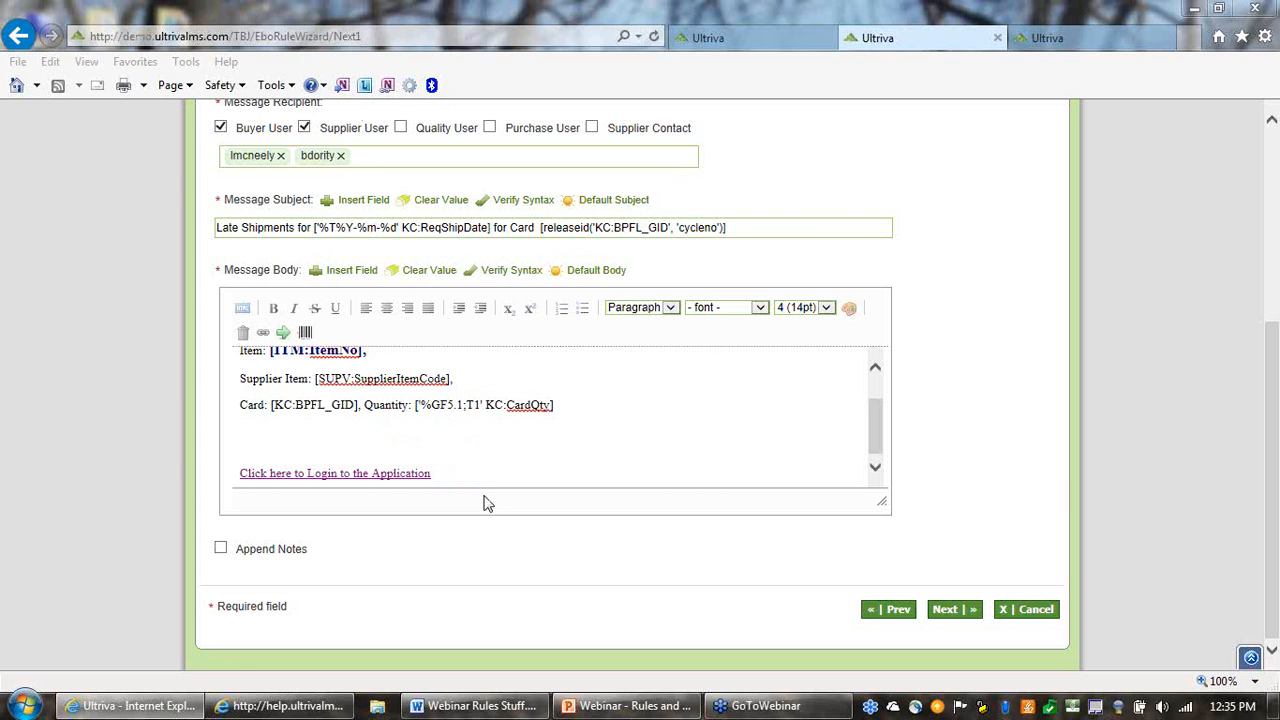
Delete the "Click here to Login to the Application" link from the end of the message body
drag(437, 470, 284, 481)
click(505, 460)
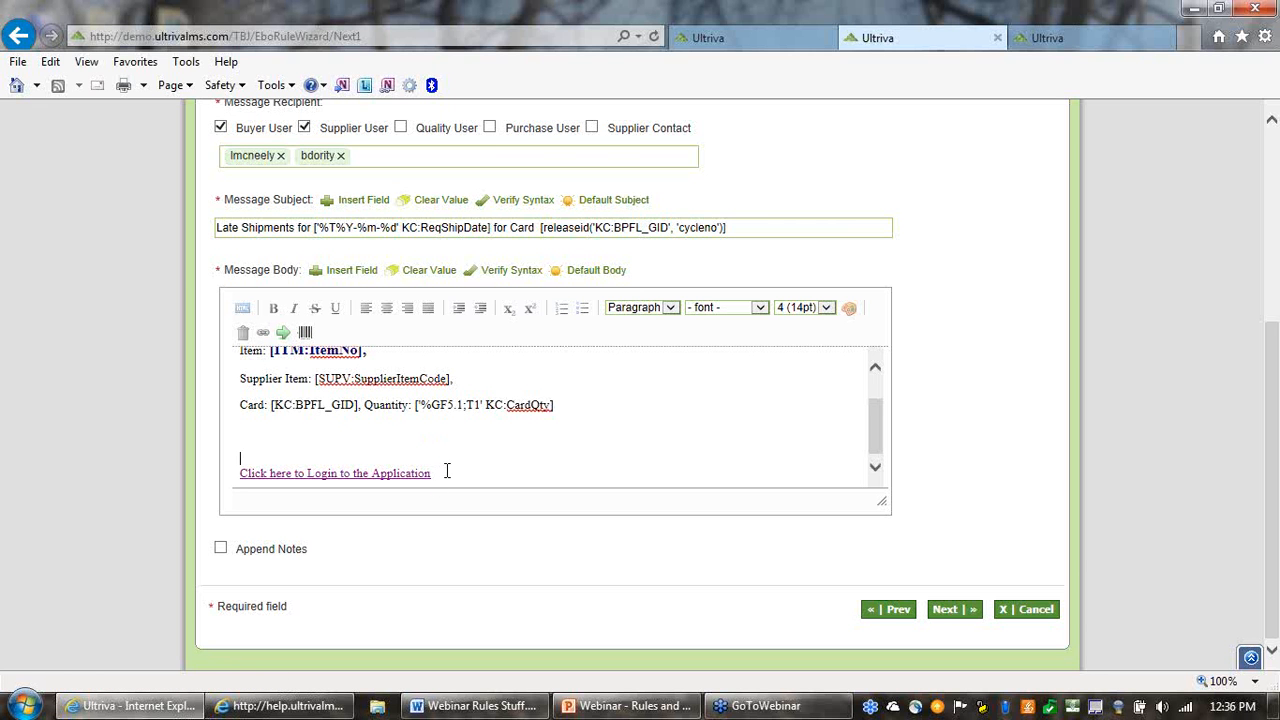
drag(434, 471, 243, 460)
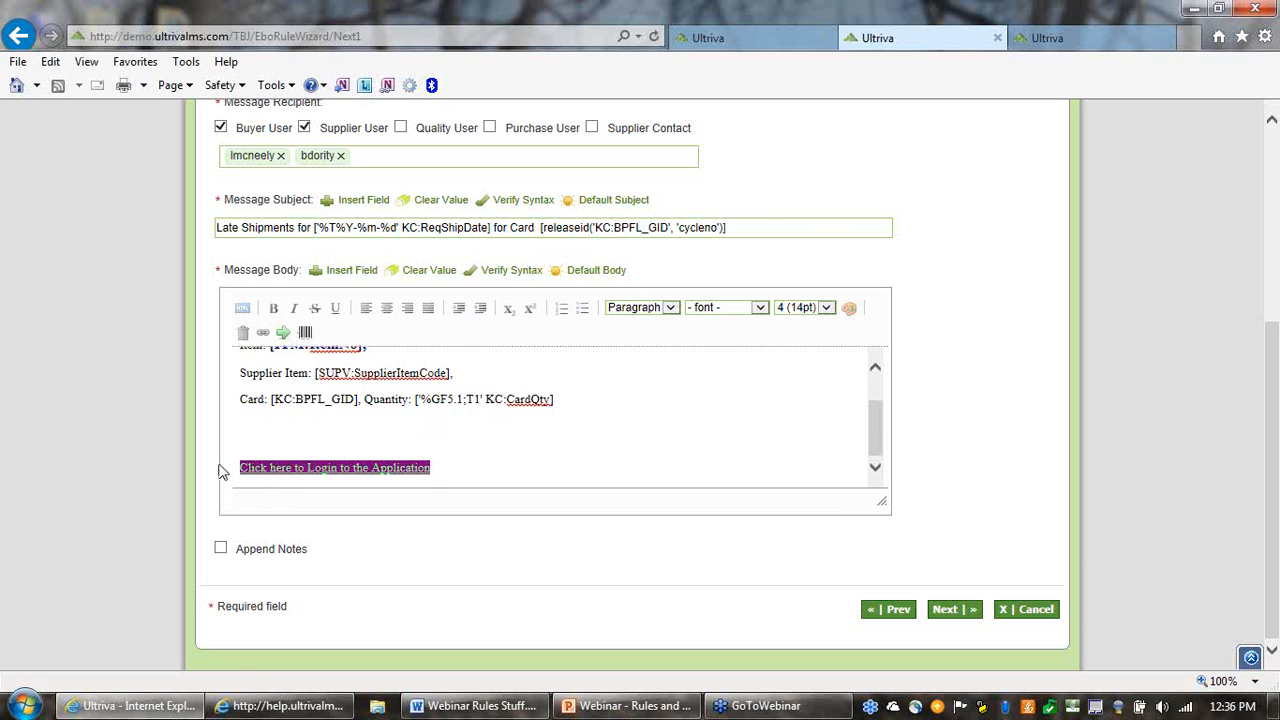
key(Delete)
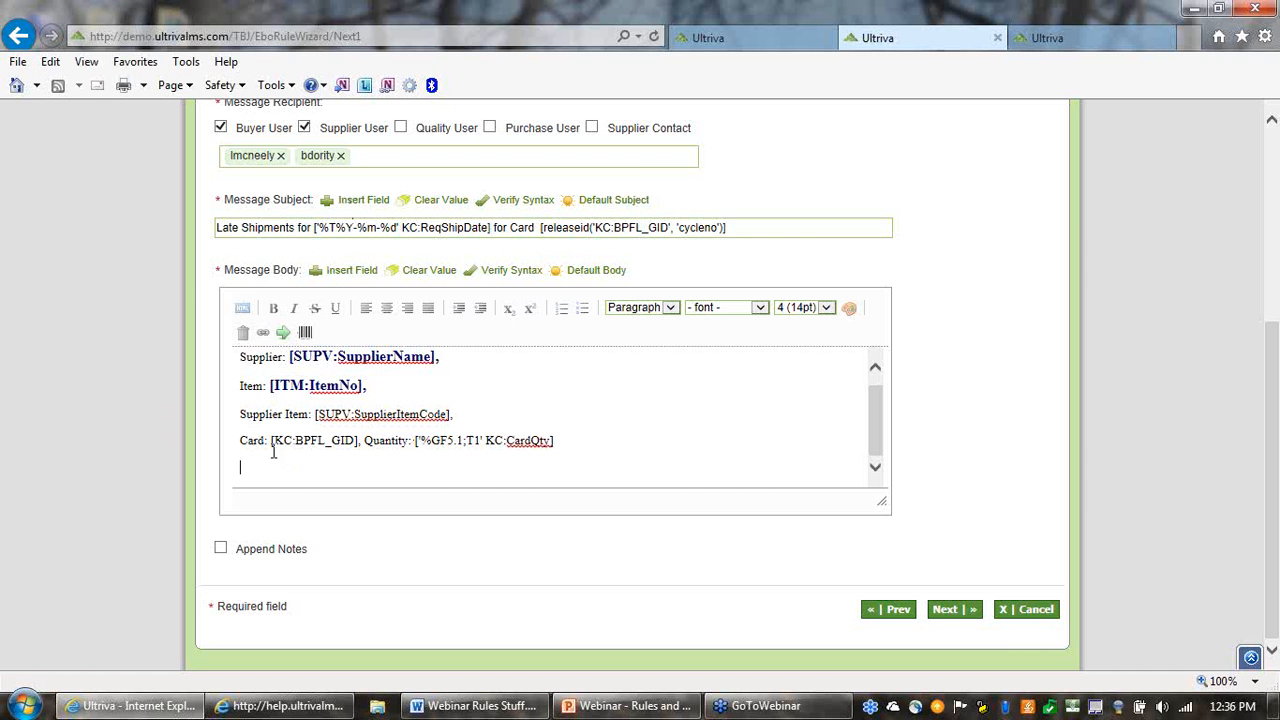
Insert the cycle field SupplierPONum on the last line of the message body
click(315, 279)
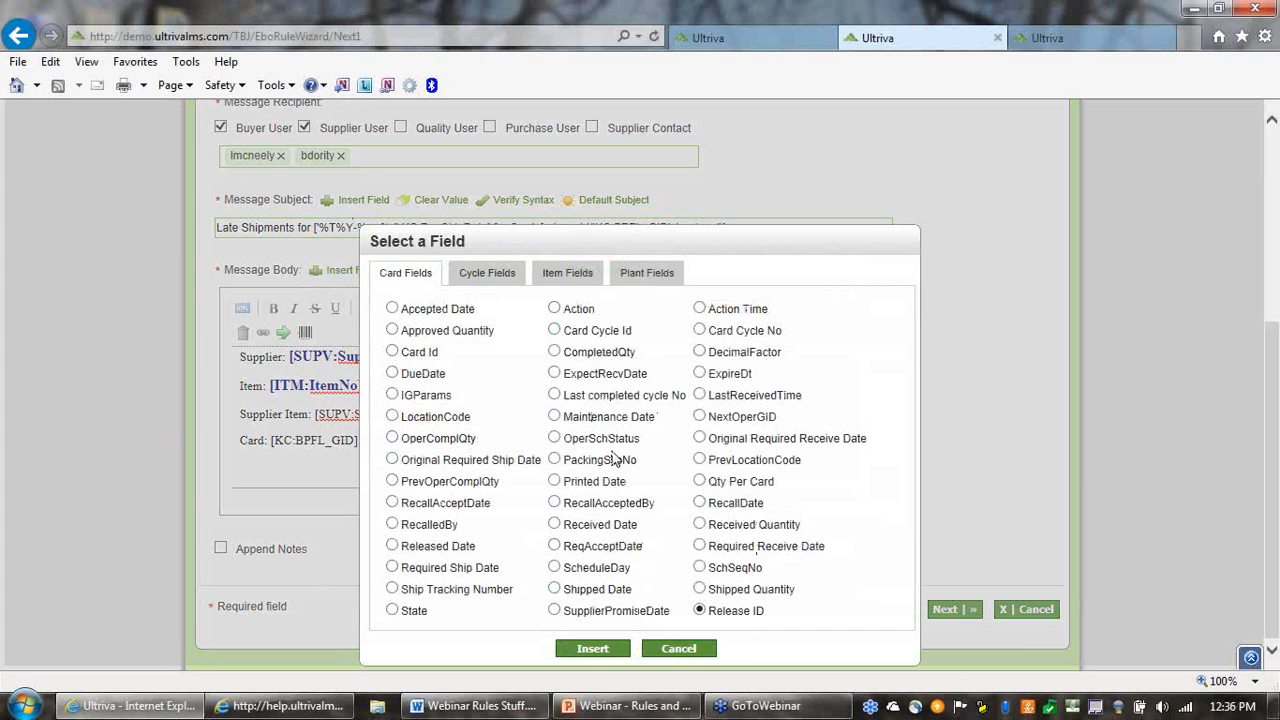
click(487, 274)
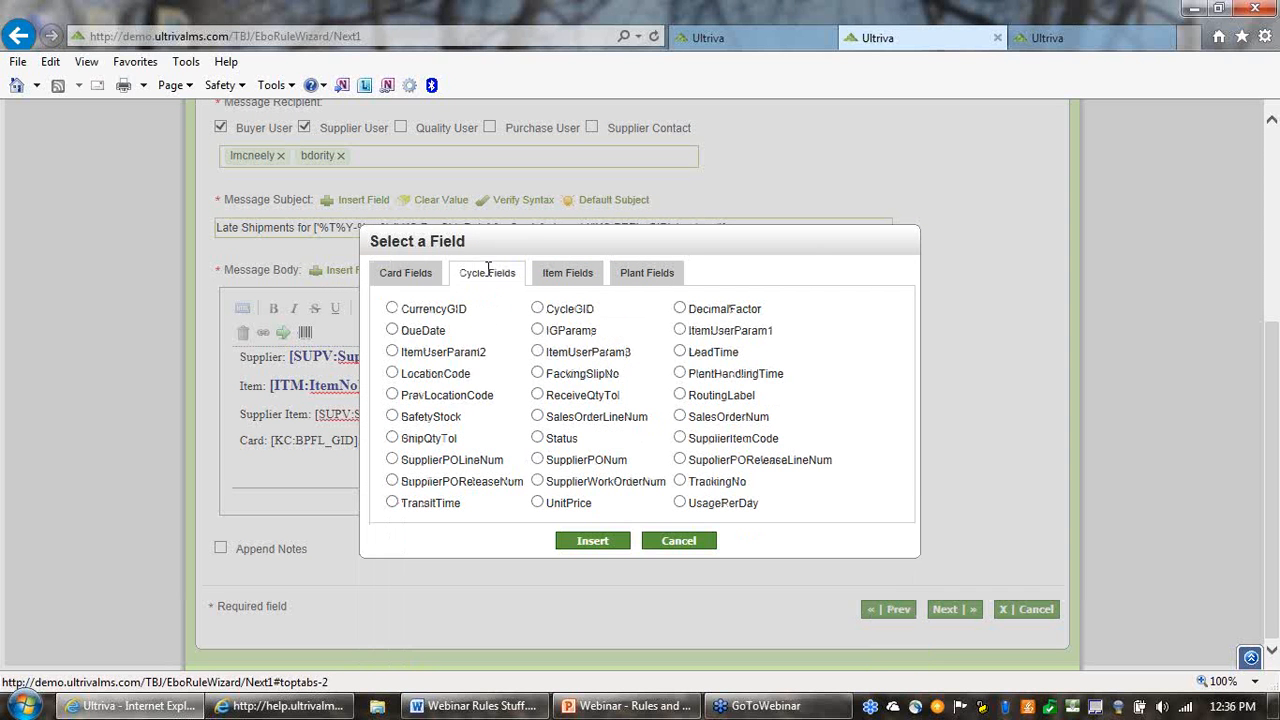
click(538, 460)
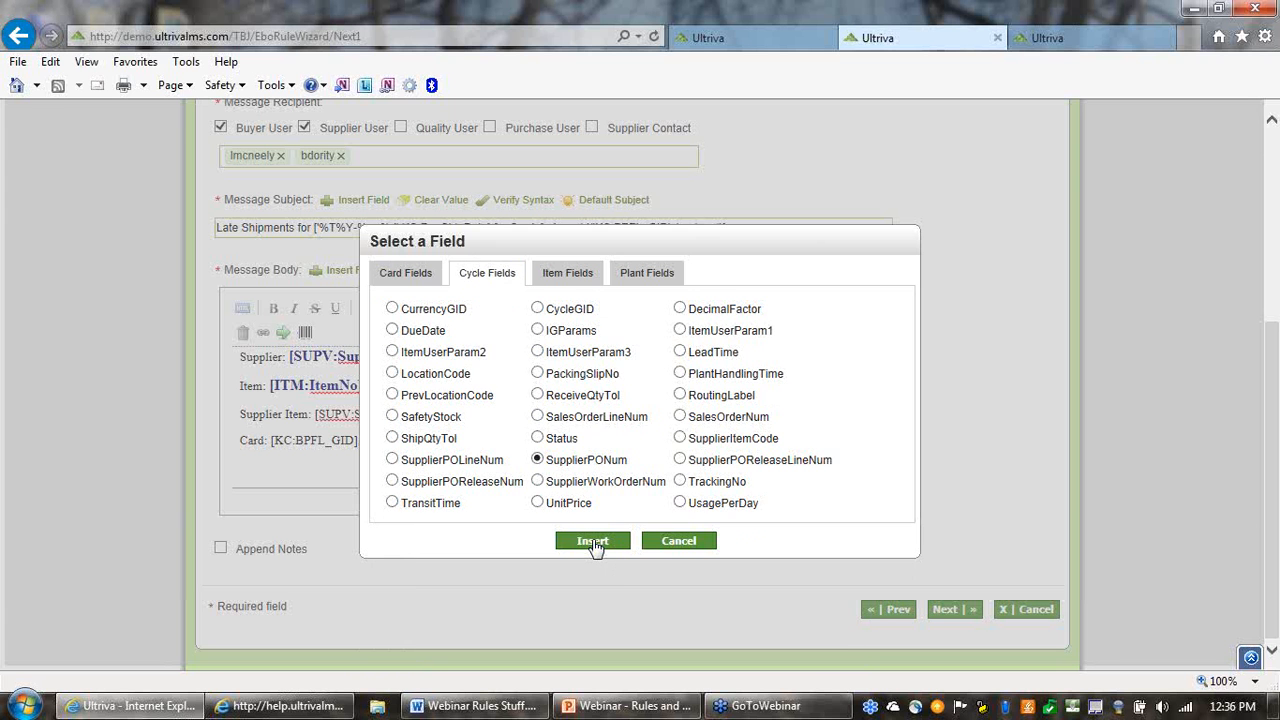
click(593, 541)
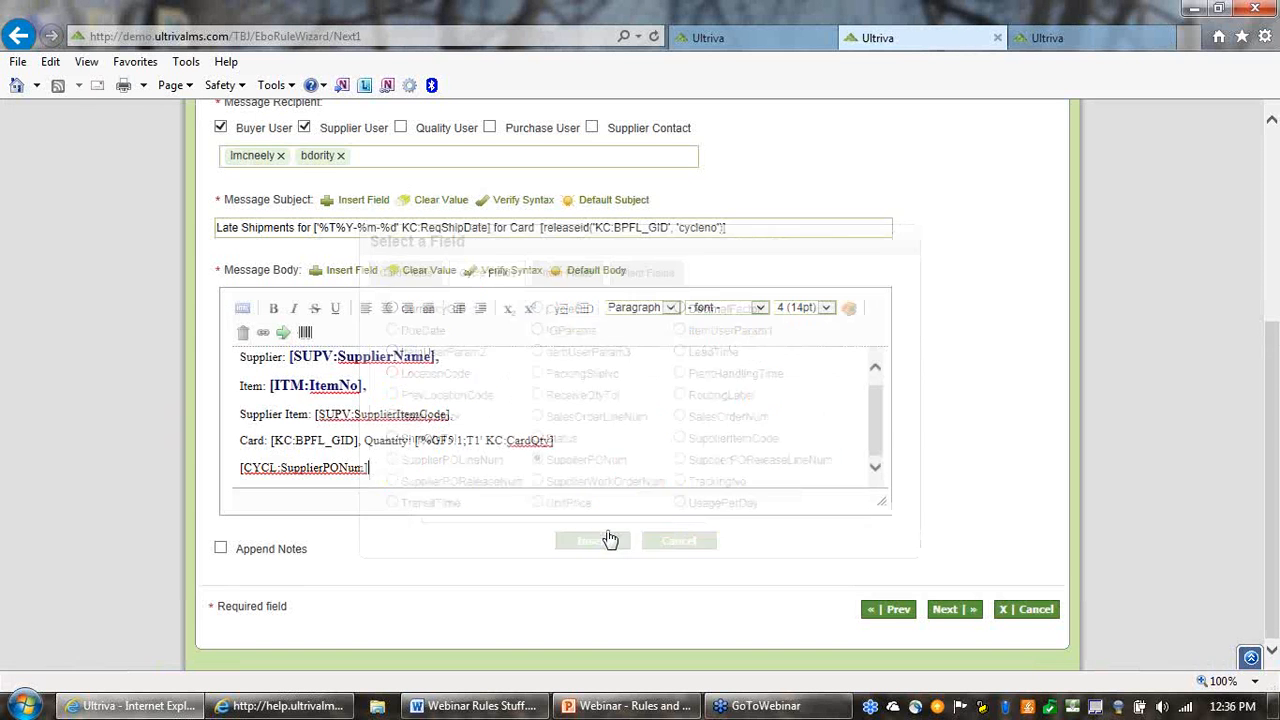
Add the label "PO Number:" in front of the [CYCL:SupplierPONum] field in the message body
click(239, 470)
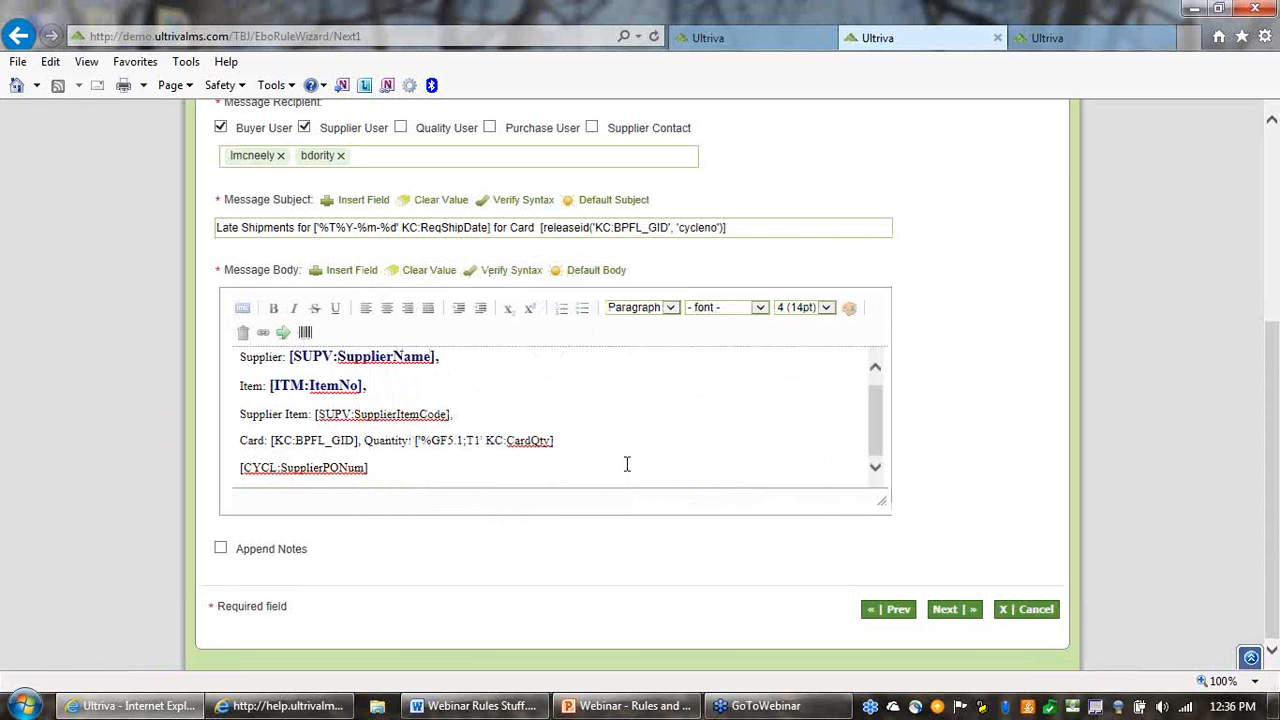
key(Left)
click(241, 471)
text(PO Numb)
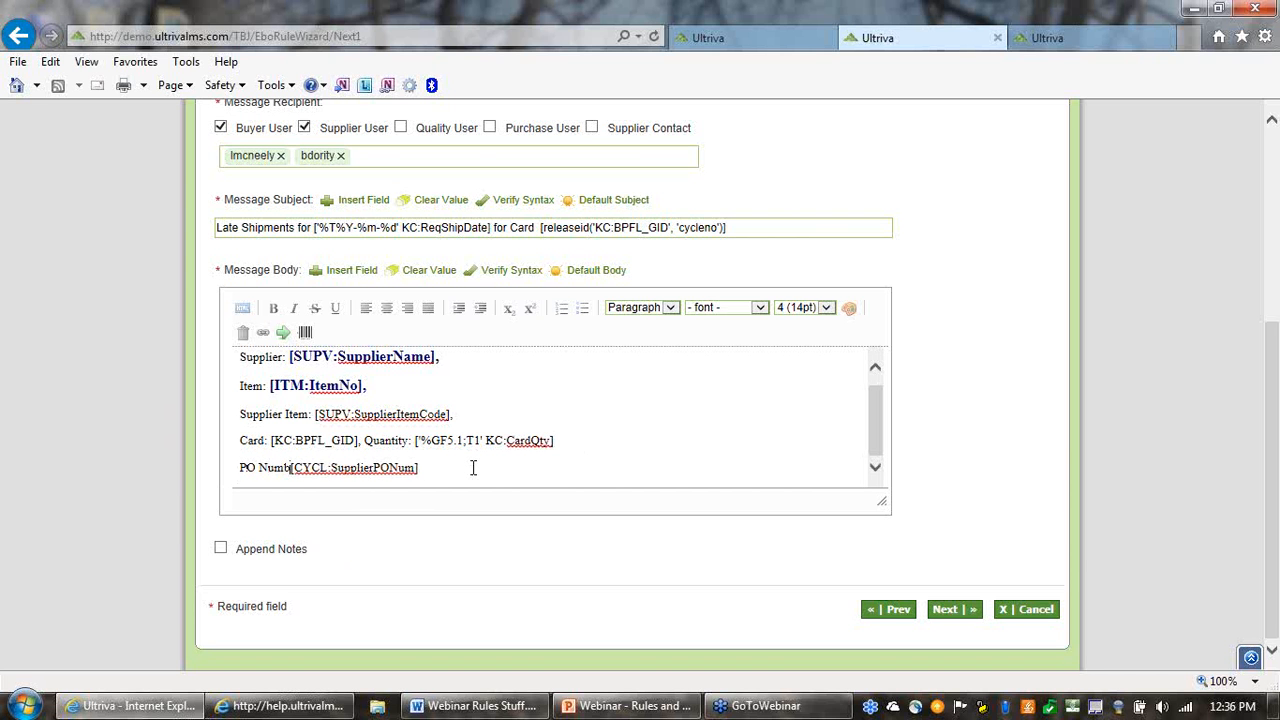
text(er:)
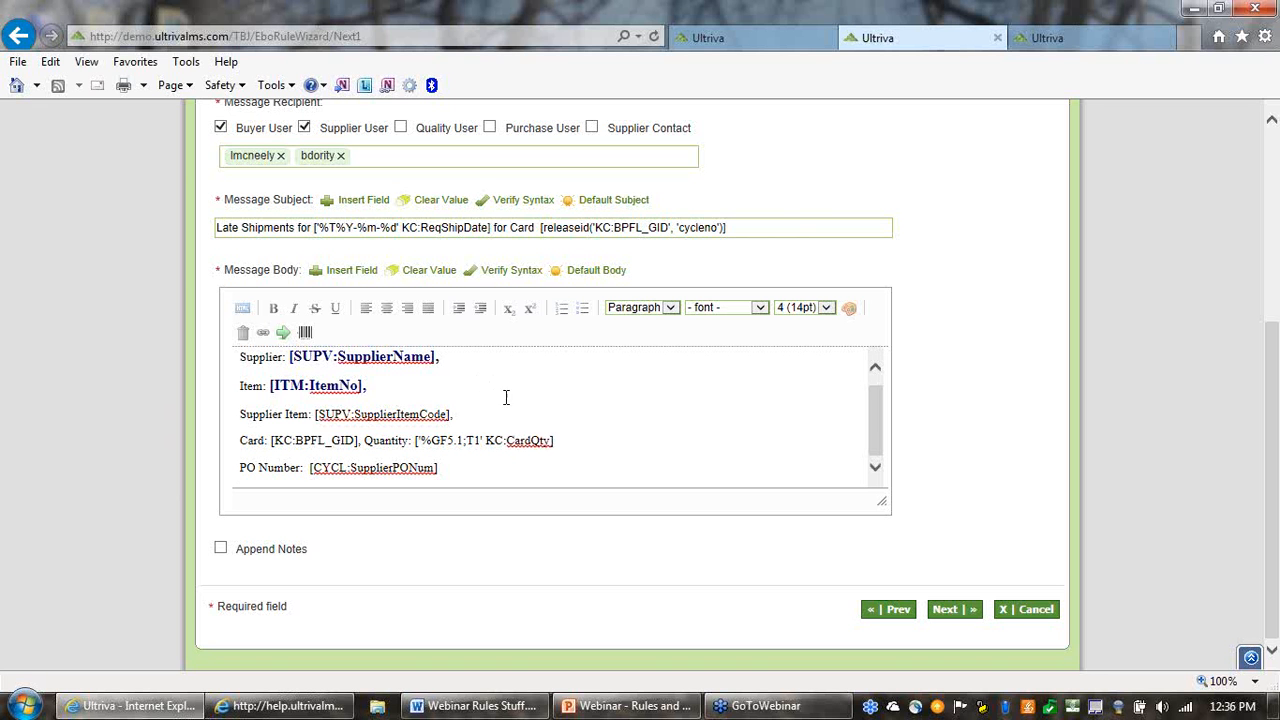
click(553, 468)
key(Return)
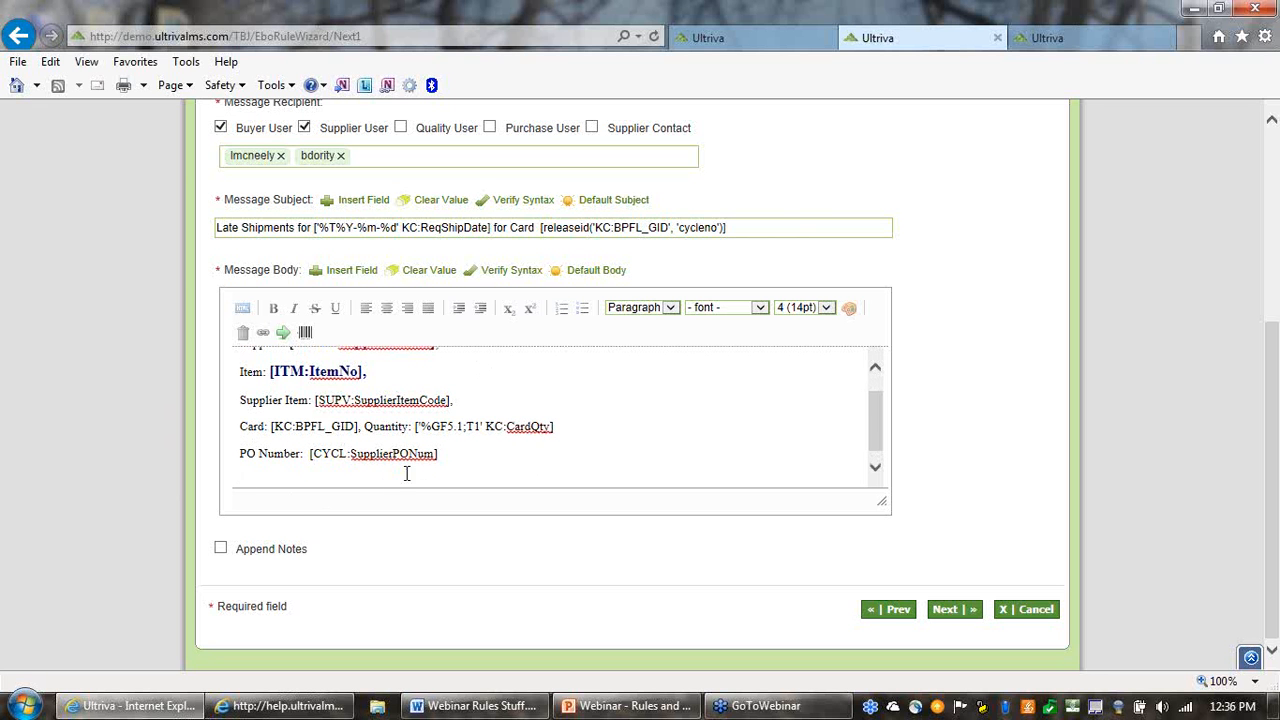
key(BackSpace)
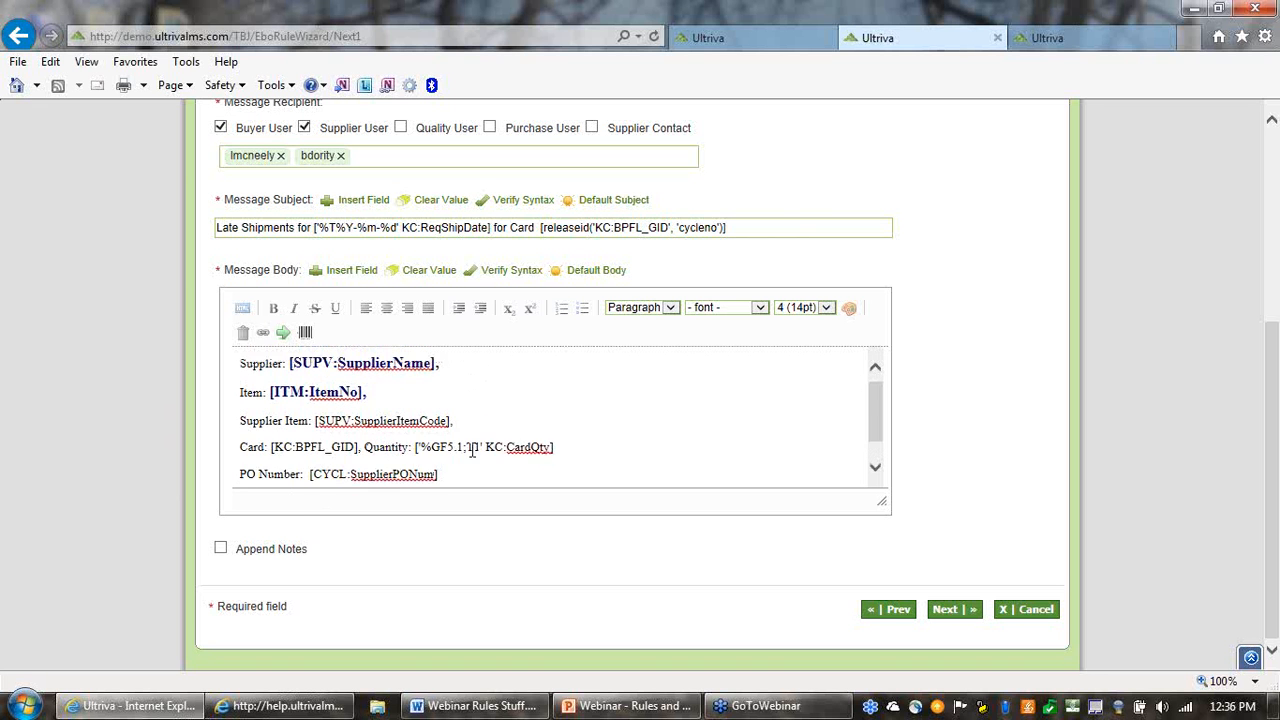
Preview the Late Shipment rule's message to check its subject and formatted body, and close the preview
scroll(521, 444, up, 1)
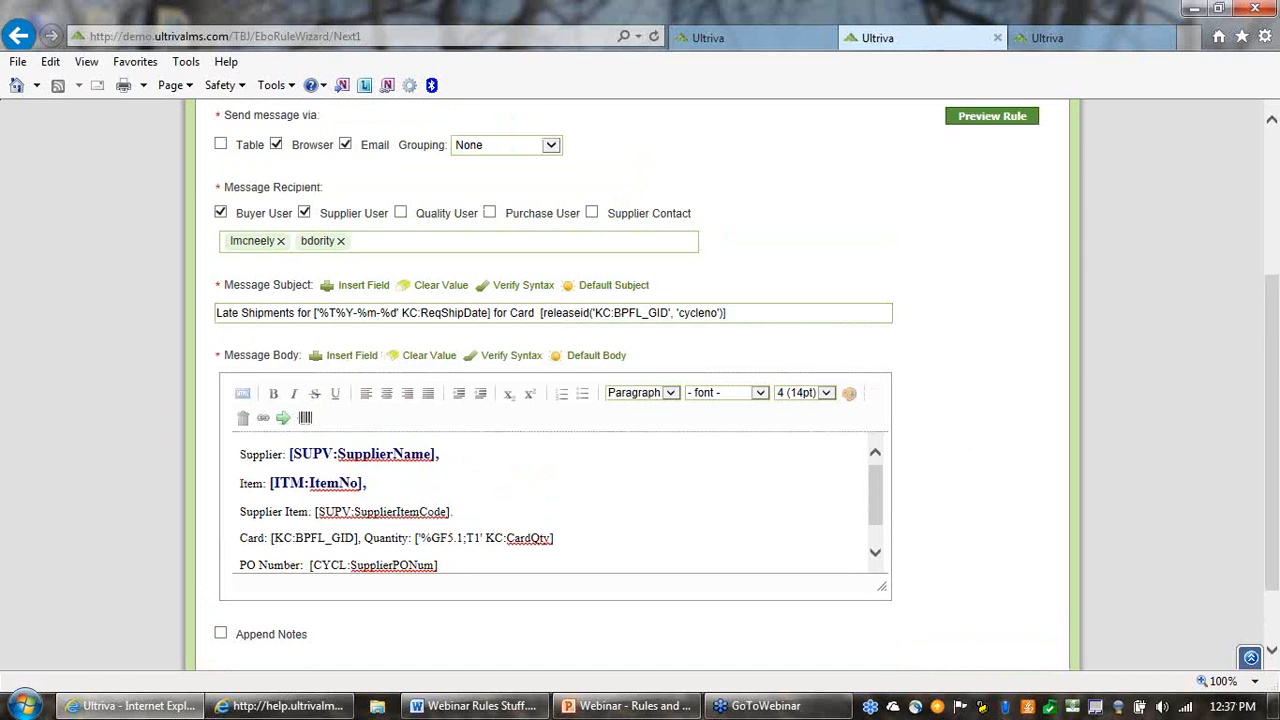
drag(1272, 509, 1250, 465)
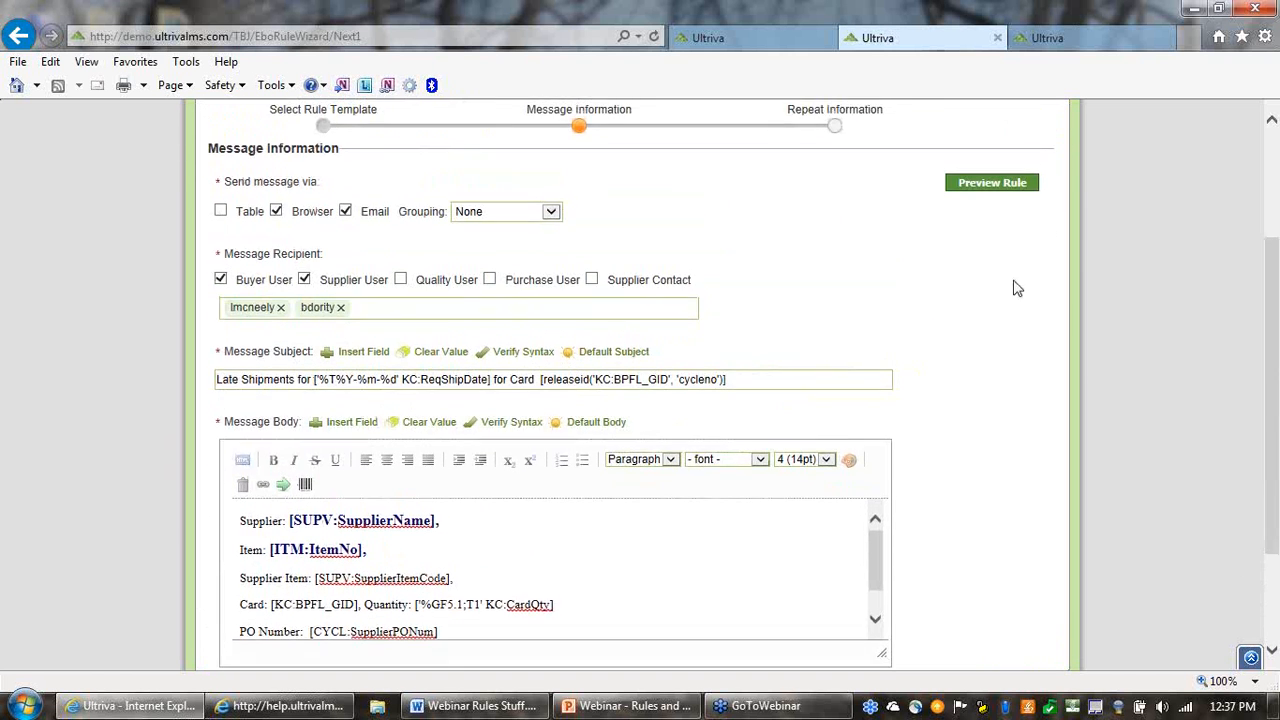
click(992, 183)
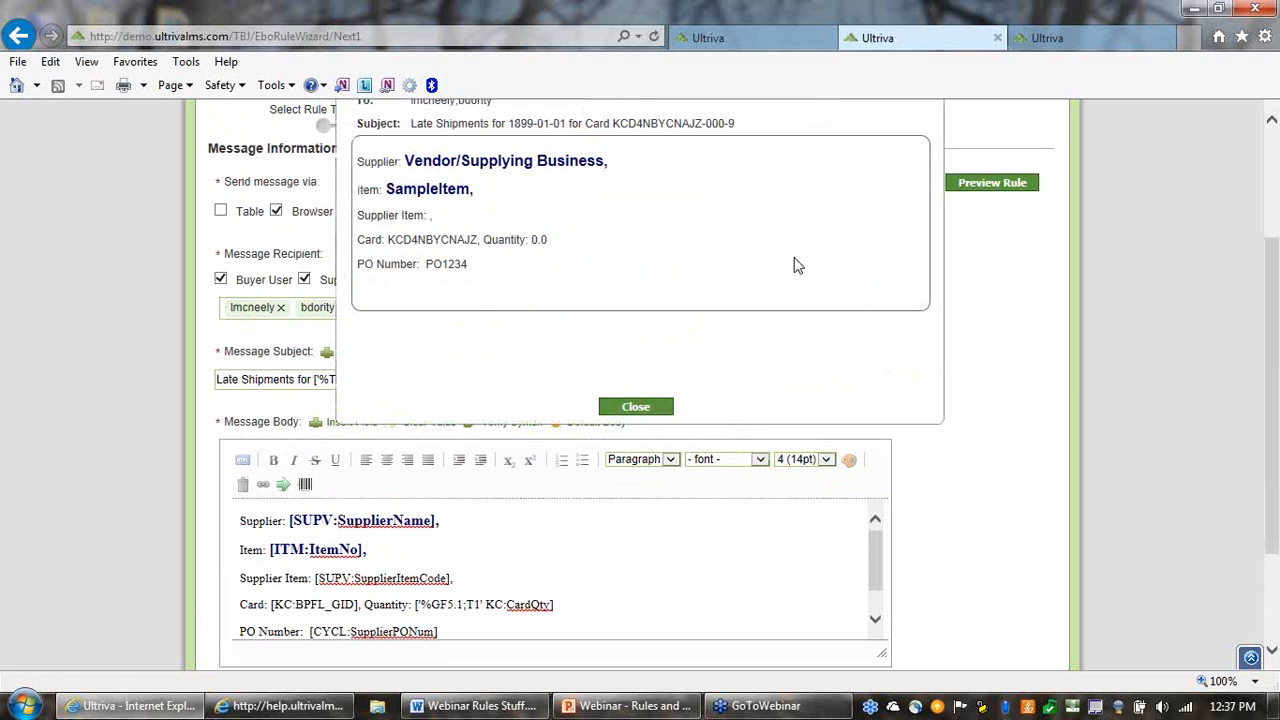
scroll(812, 314, up, 1)
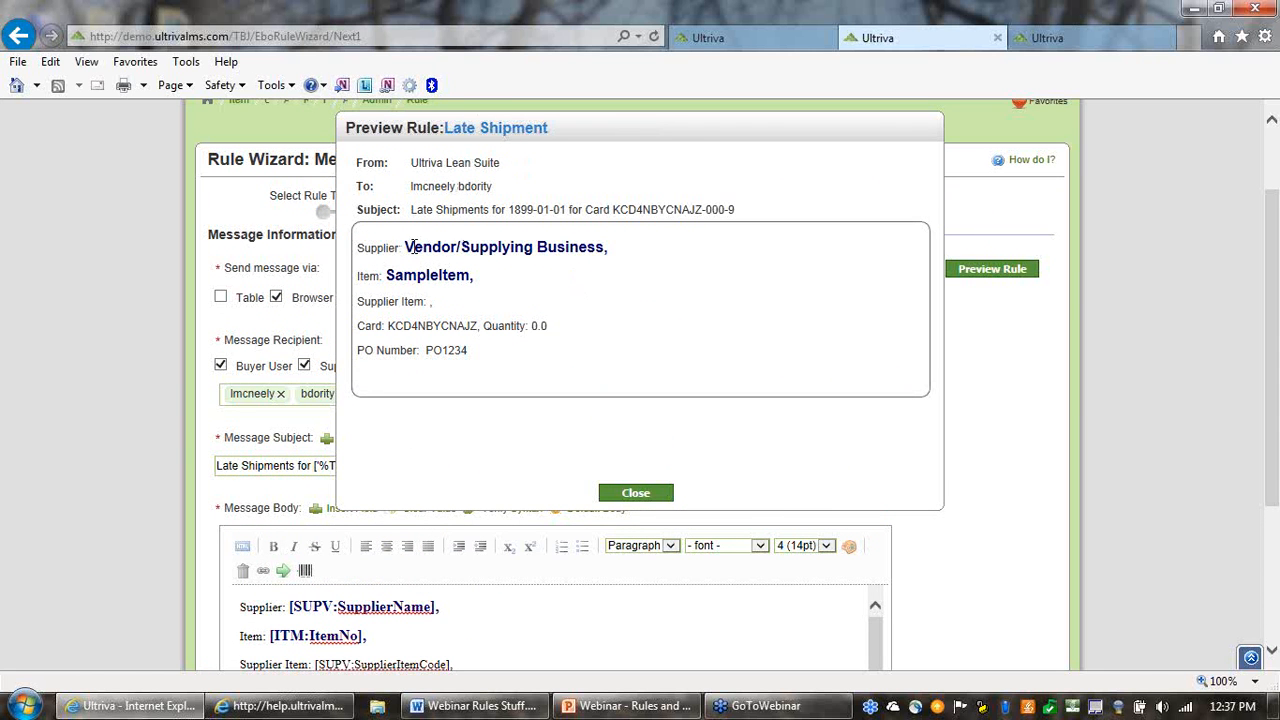
drag(406, 246, 567, 268)
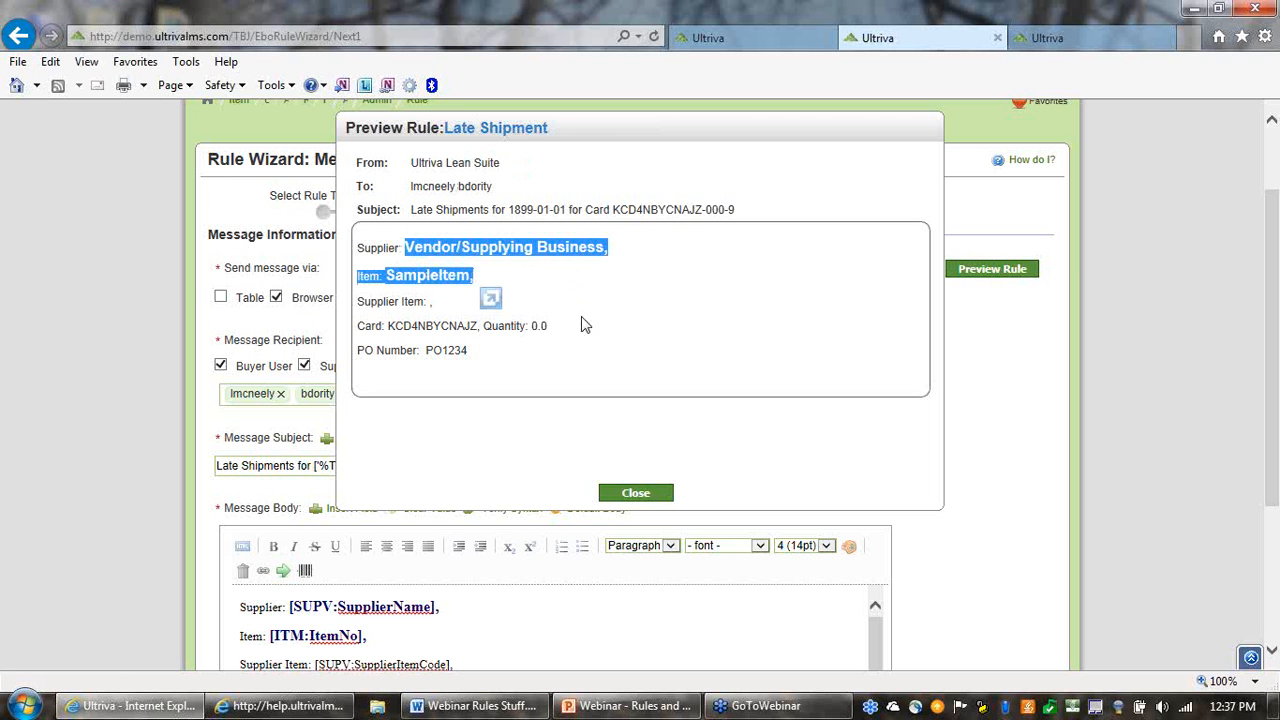
click(588, 355)
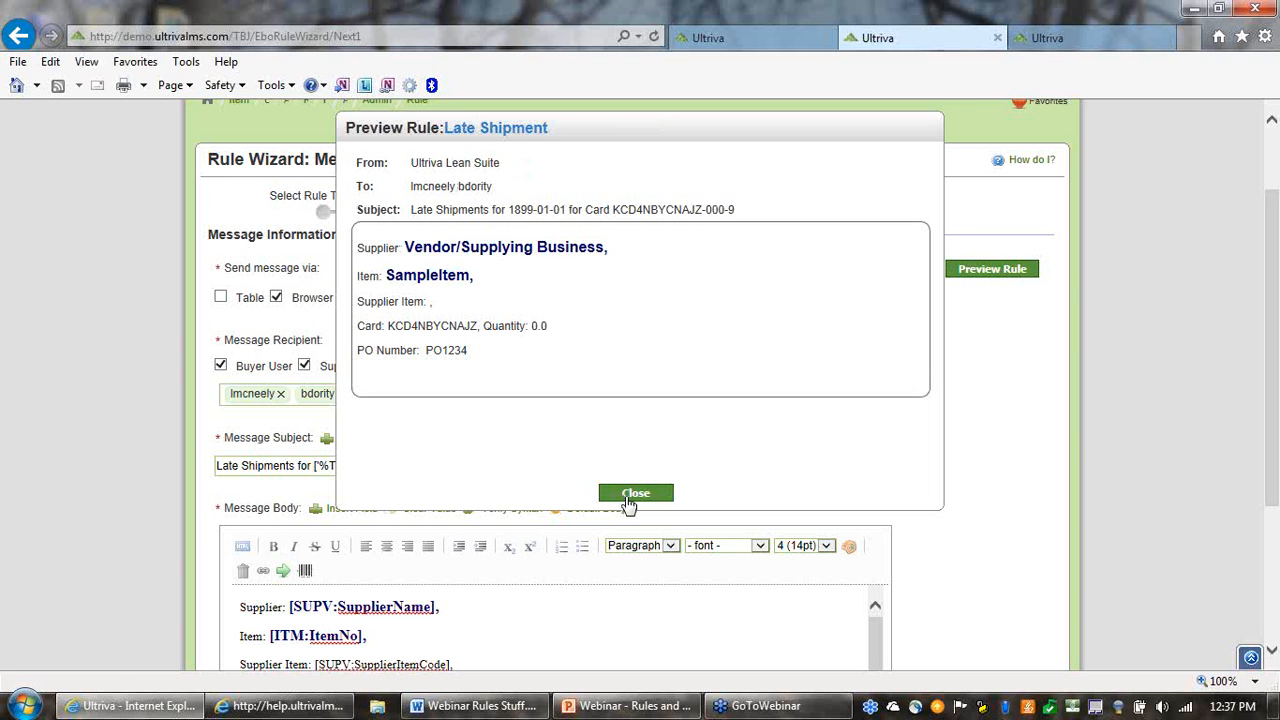
click(634, 494)
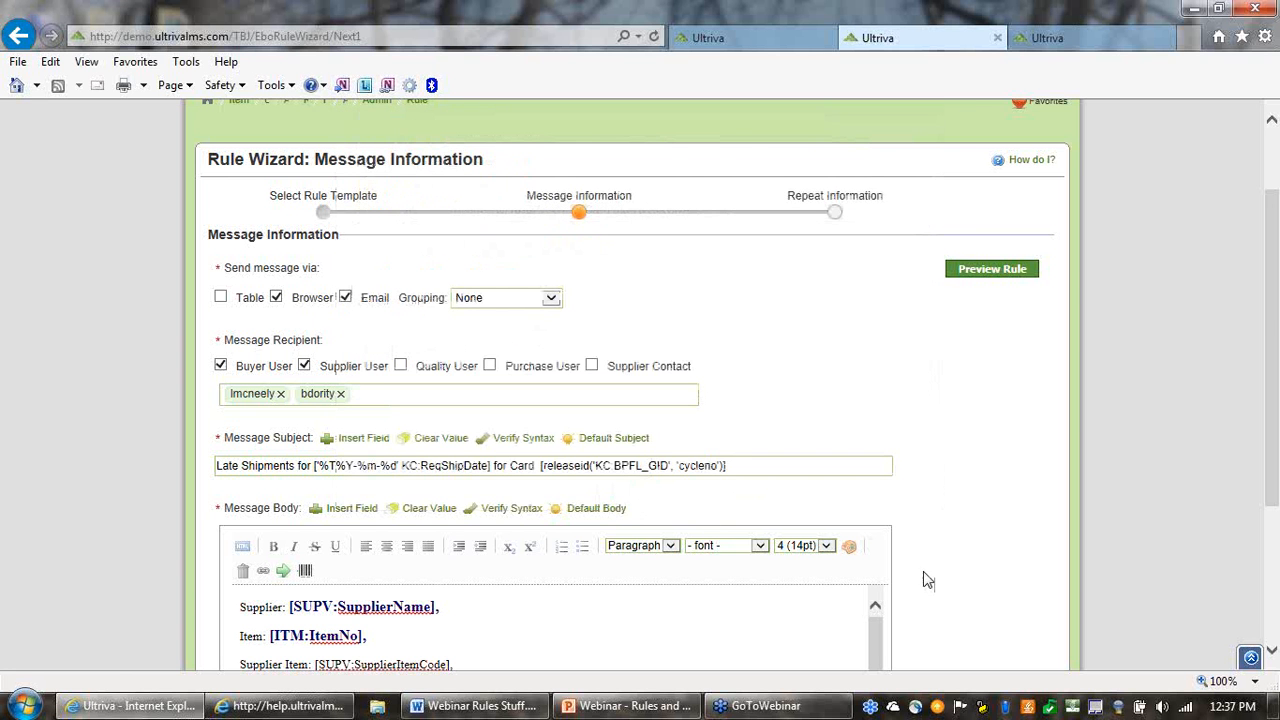
Continue to the repeat information and set the alert to repeat 3 times, every 1 day
scroll(998, 547, down, 1)
scroll(998, 547, down, 3)
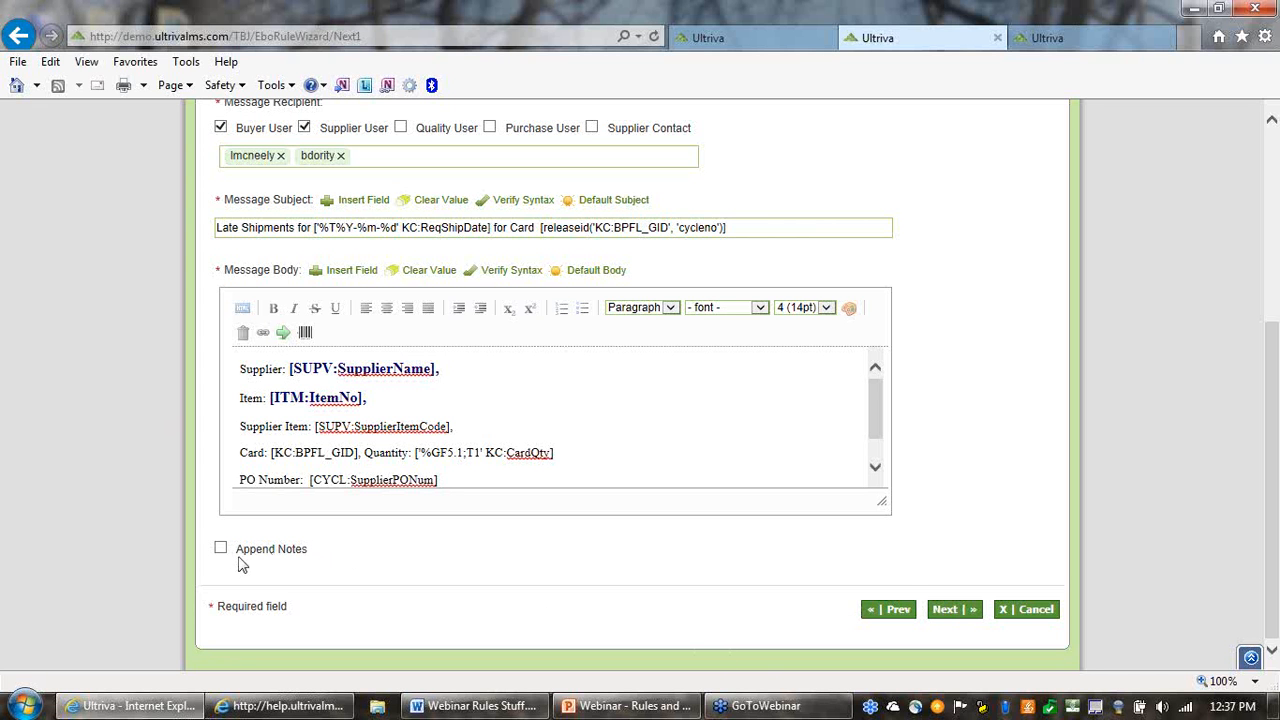
click(950, 615)
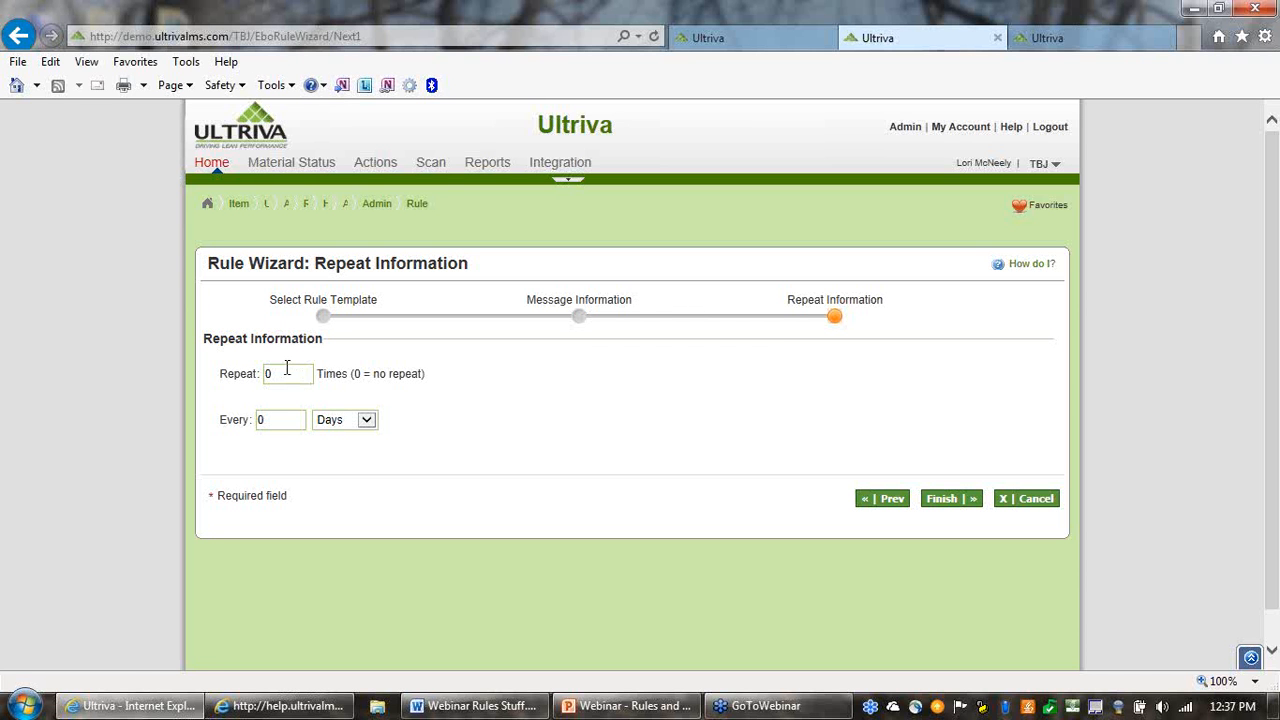
drag(296, 374, 254, 376)
text(3)
drag(268, 420, 232, 420)
text(1)
Finish the rule wizard to add the Late Shipment rule
click(288, 376)
double_click(288, 376)
click(277, 376)
drag(292, 374, 244, 374)
click(947, 500)
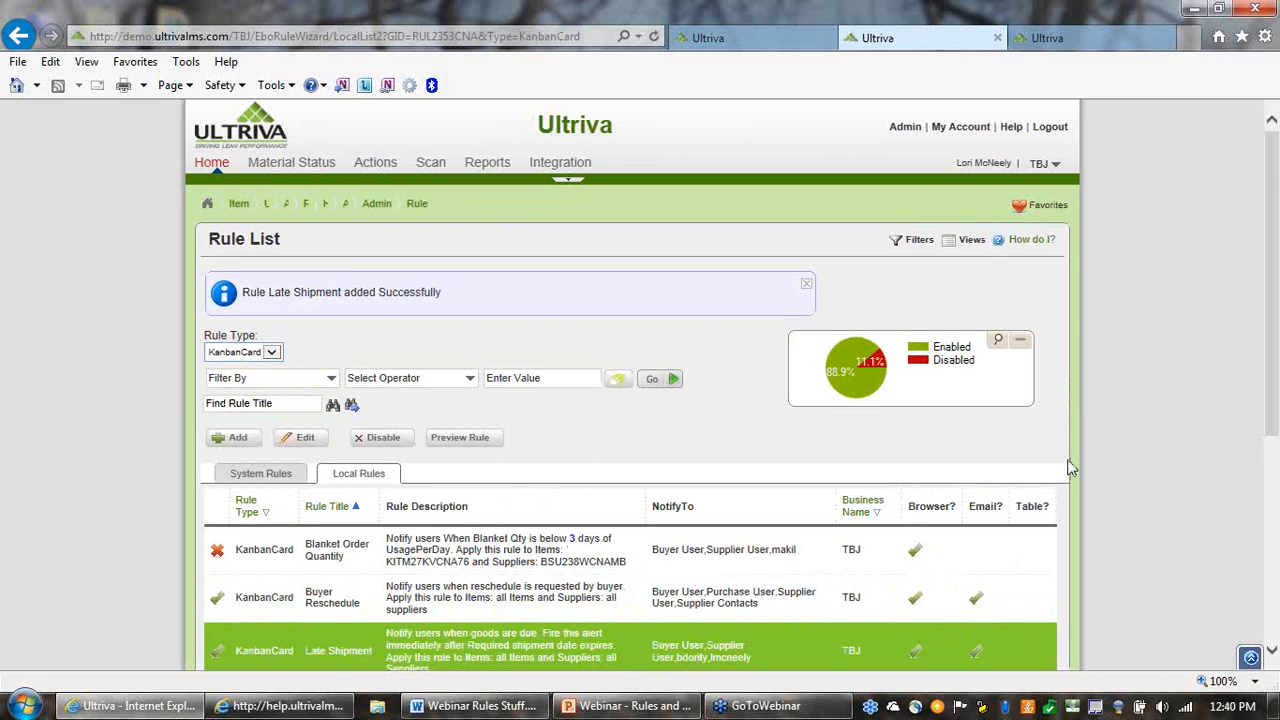
Preview the saved Late Shipment rule from the rule list and close the preview
scroll(1062, 470, down, 1)
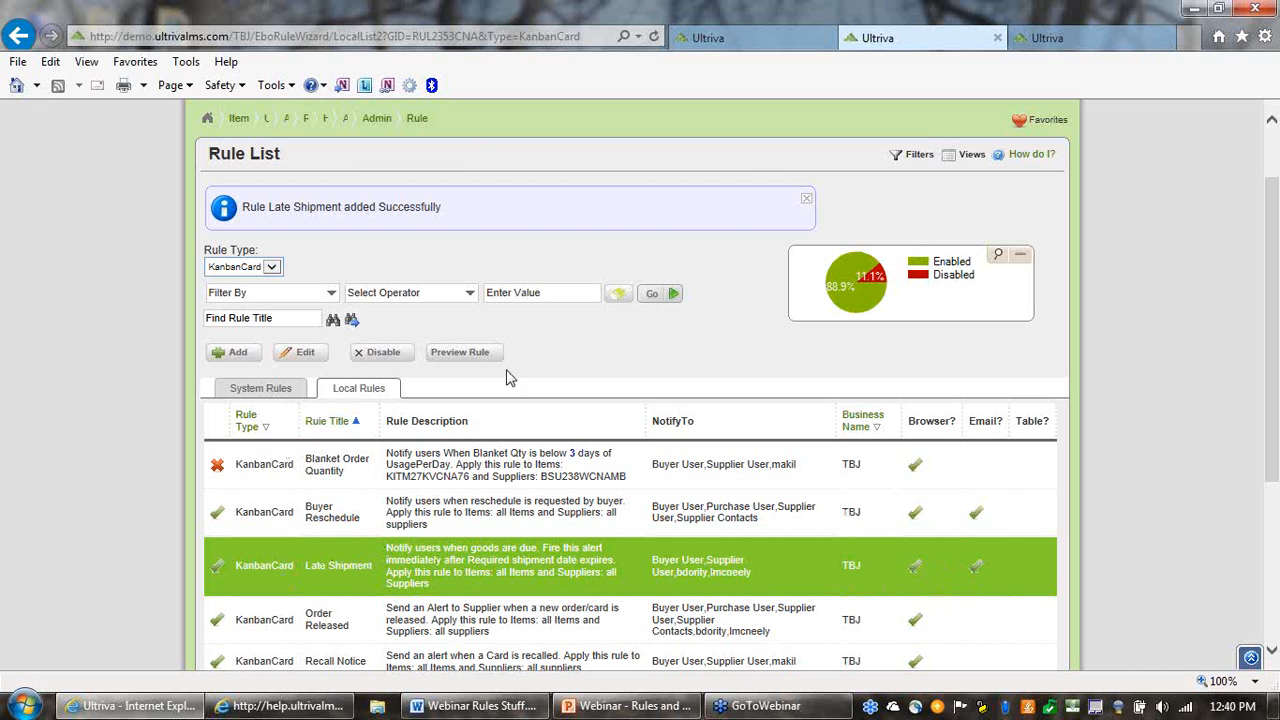
click(452, 354)
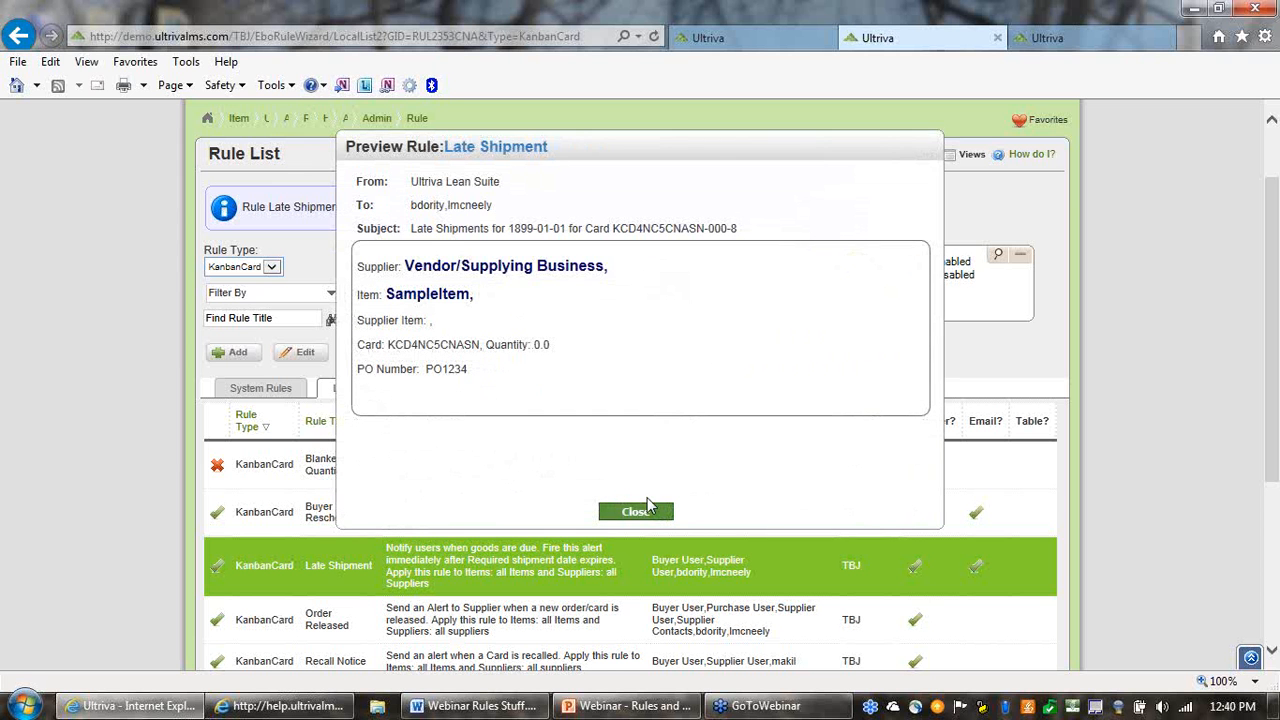
click(636, 512)
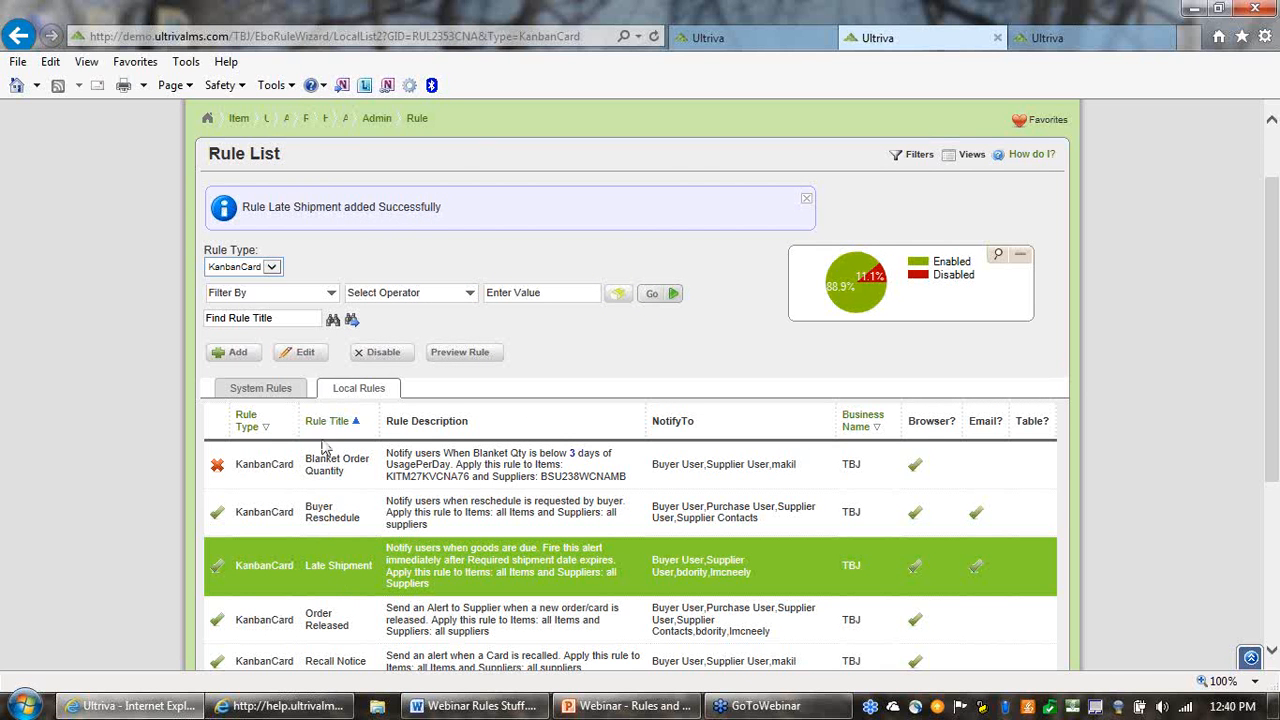
Open the Late Shipment rule for editing and advance to its message body
click(312, 360)
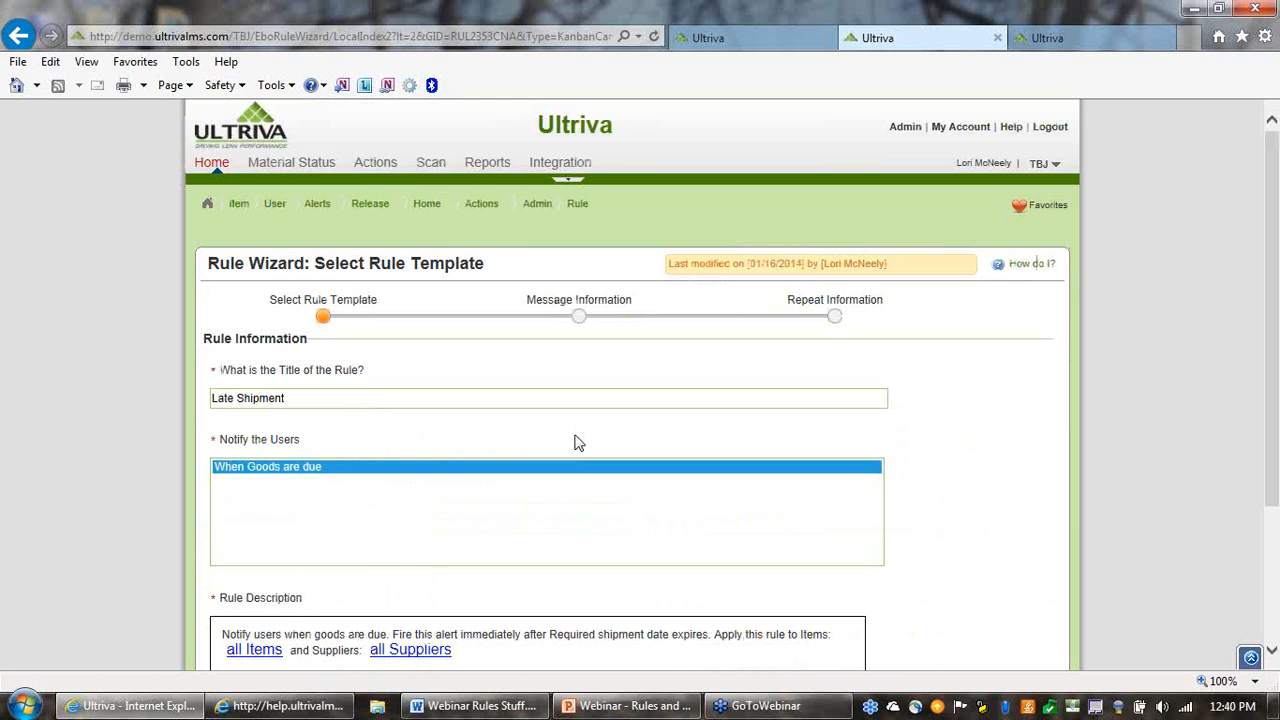
scroll(590, 460, down, 4)
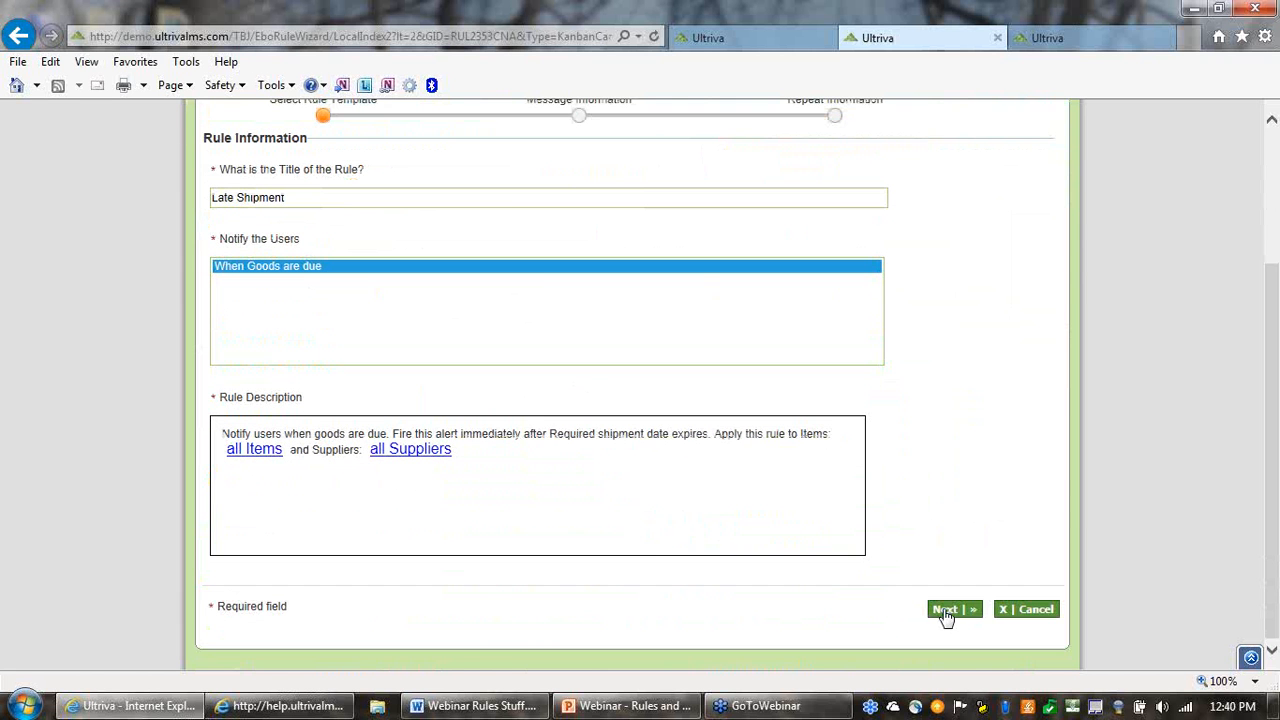
click(948, 610)
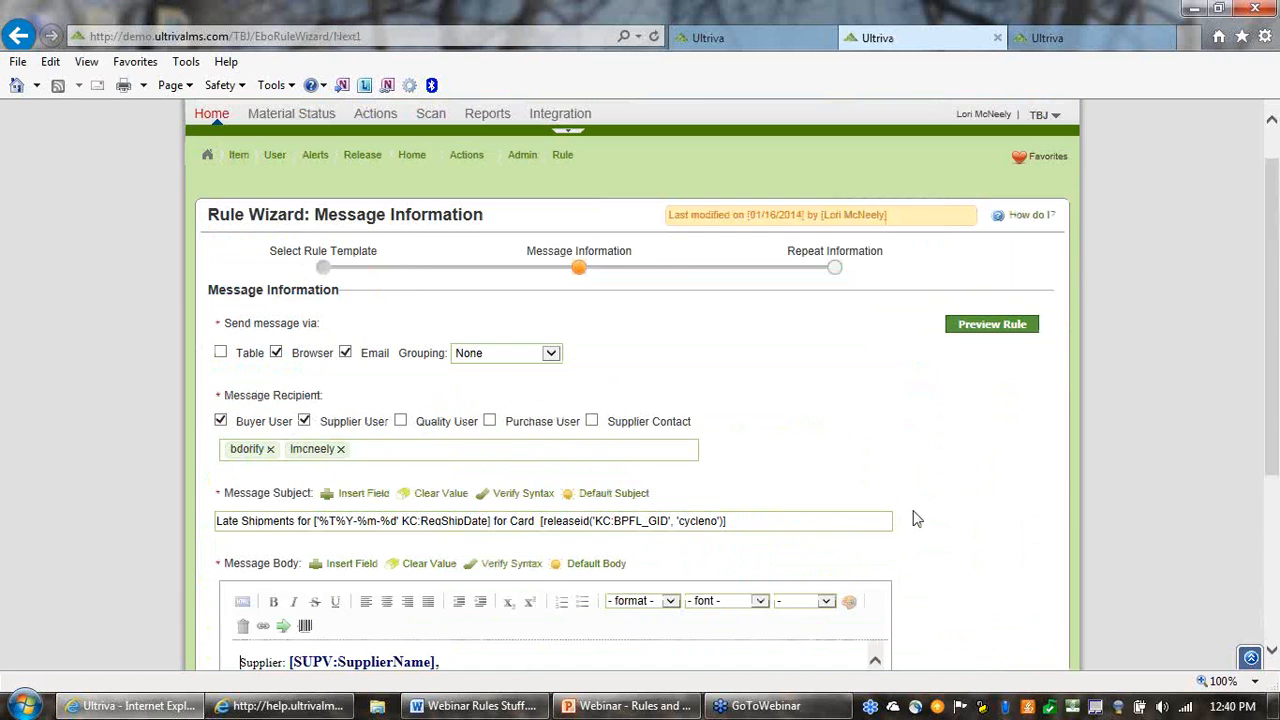
scroll(897, 538, down, 3)
click(466, 480)
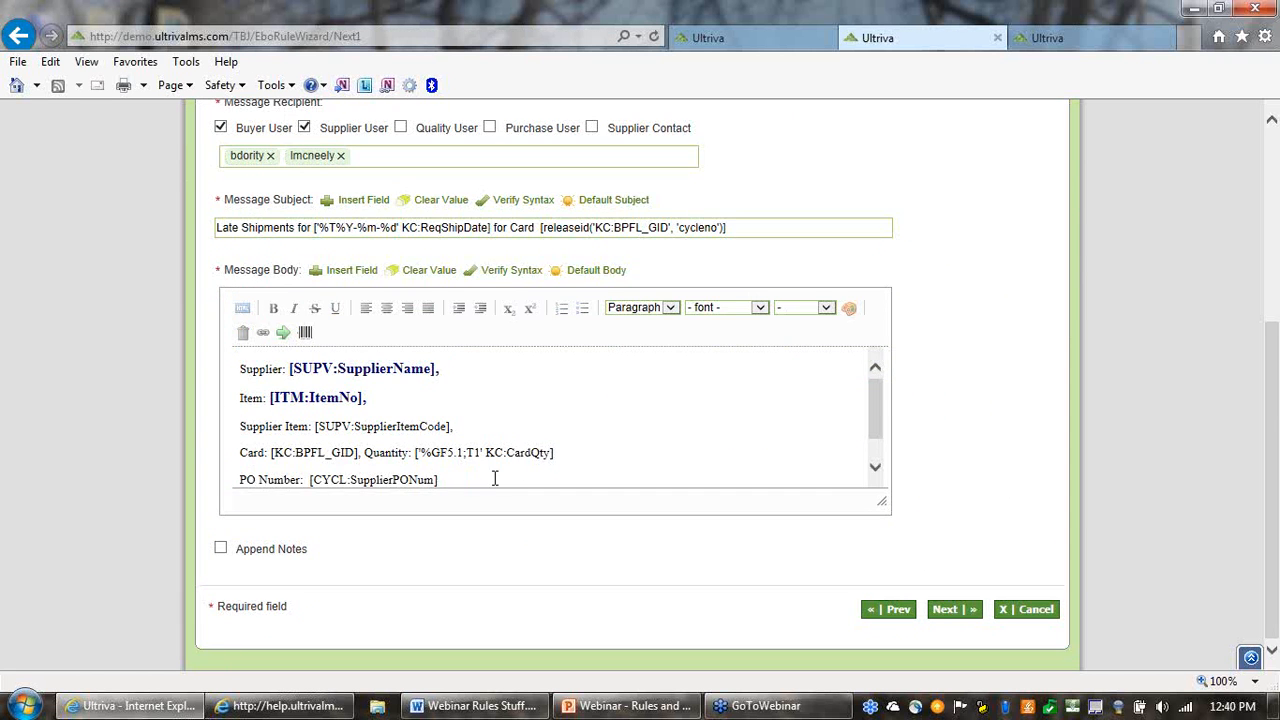
Try adding a line after PO Number, review the Supplier Item, Card and PO Number lines, and cancel the rule edit
scroll(549, 475, down, 1)
key(Return)
click(366, 455)
click(347, 443)
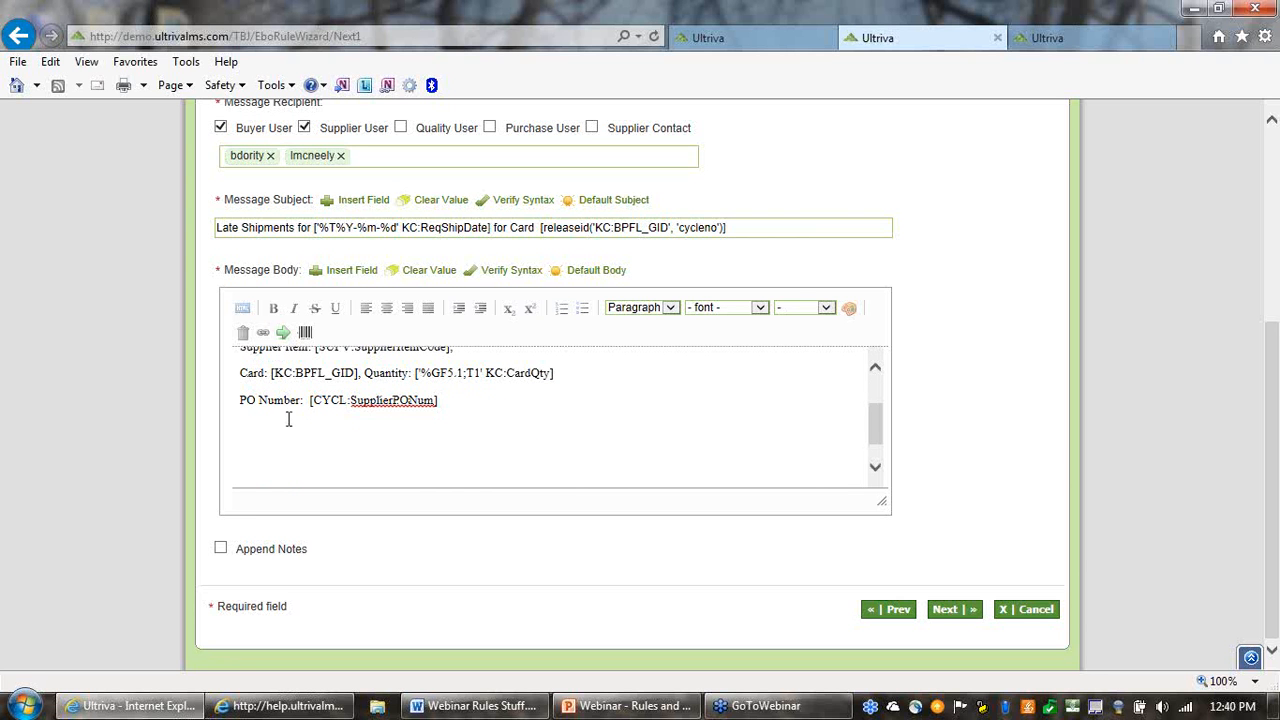
drag(241, 400, 469, 409)
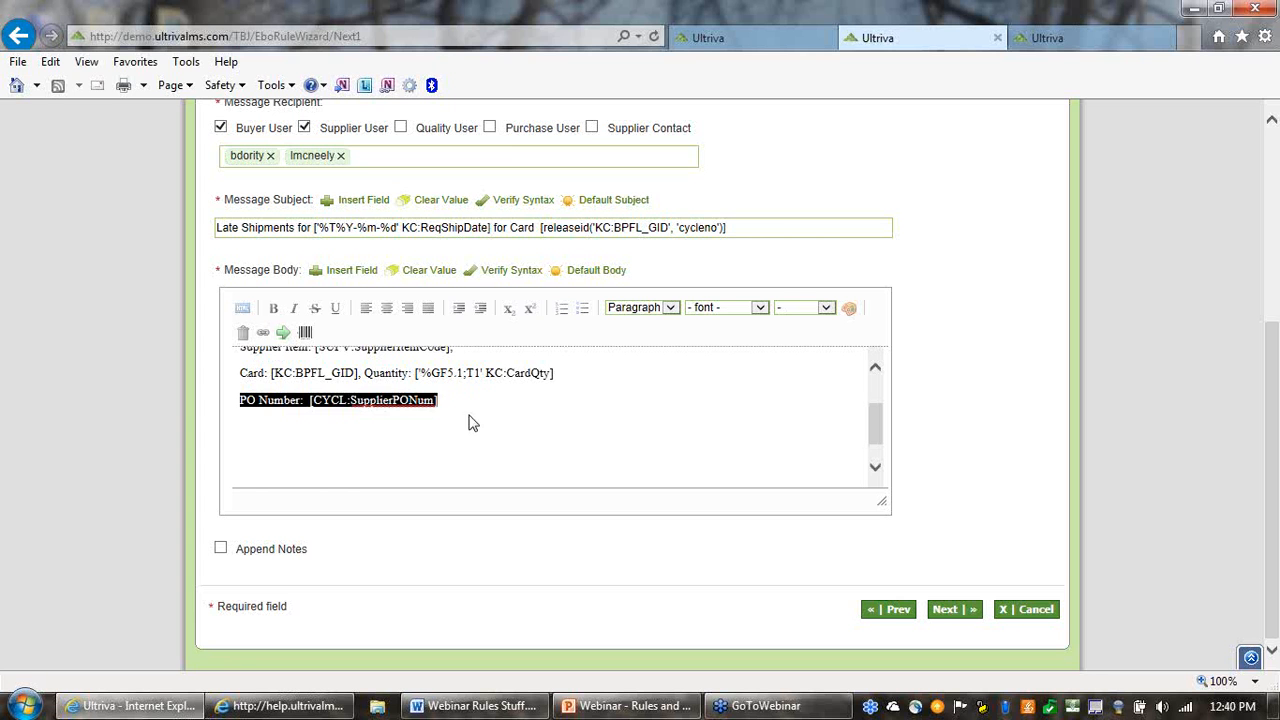
click(480, 428)
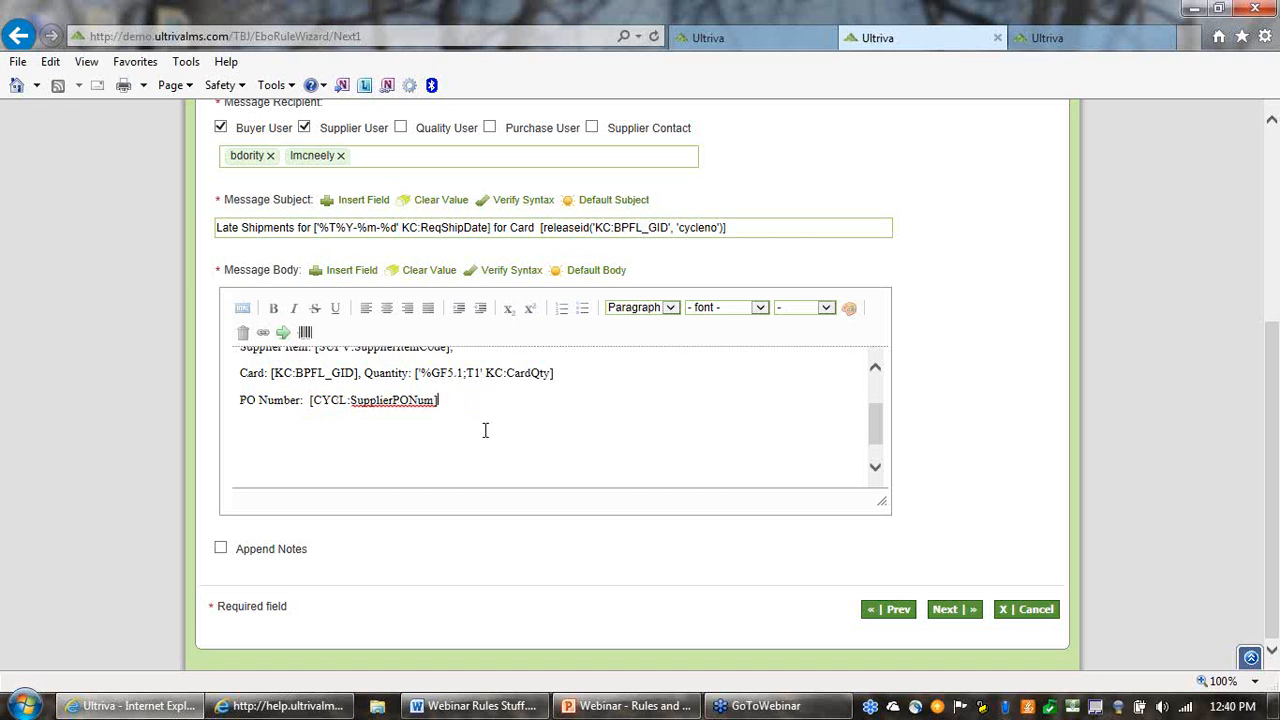
drag(458, 396, 222, 358)
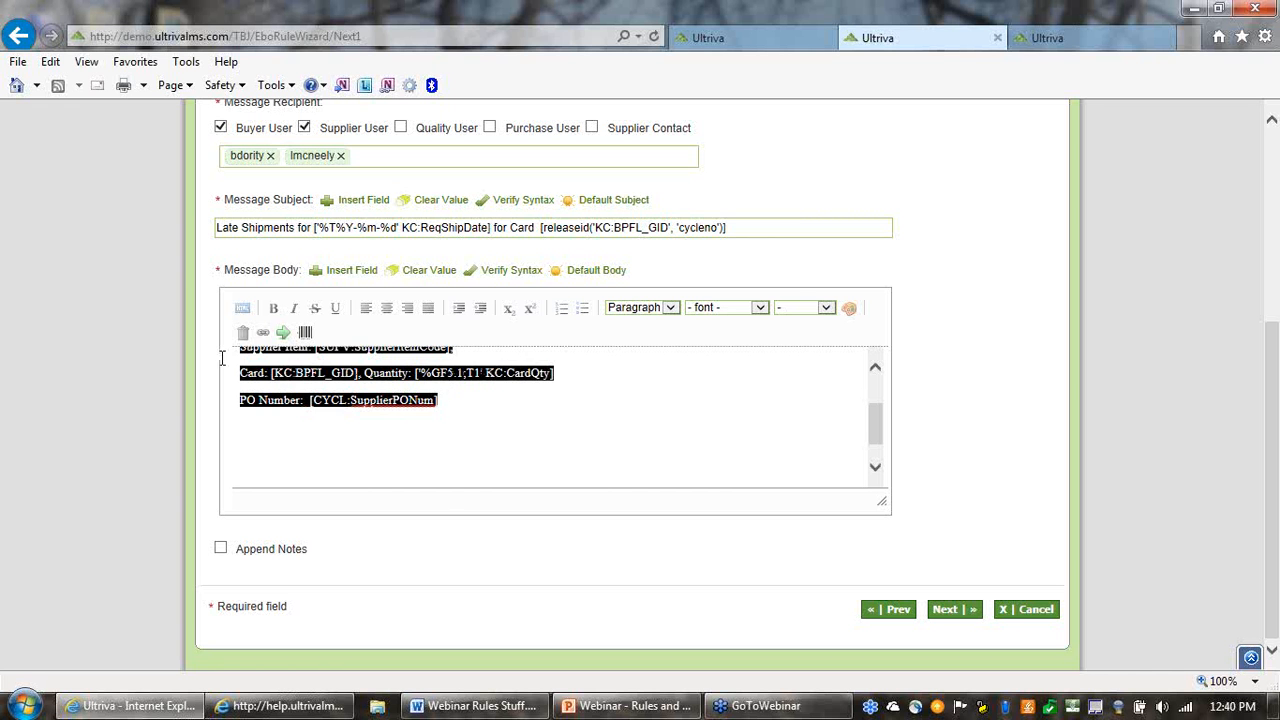
scroll(409, 434, up, 2)
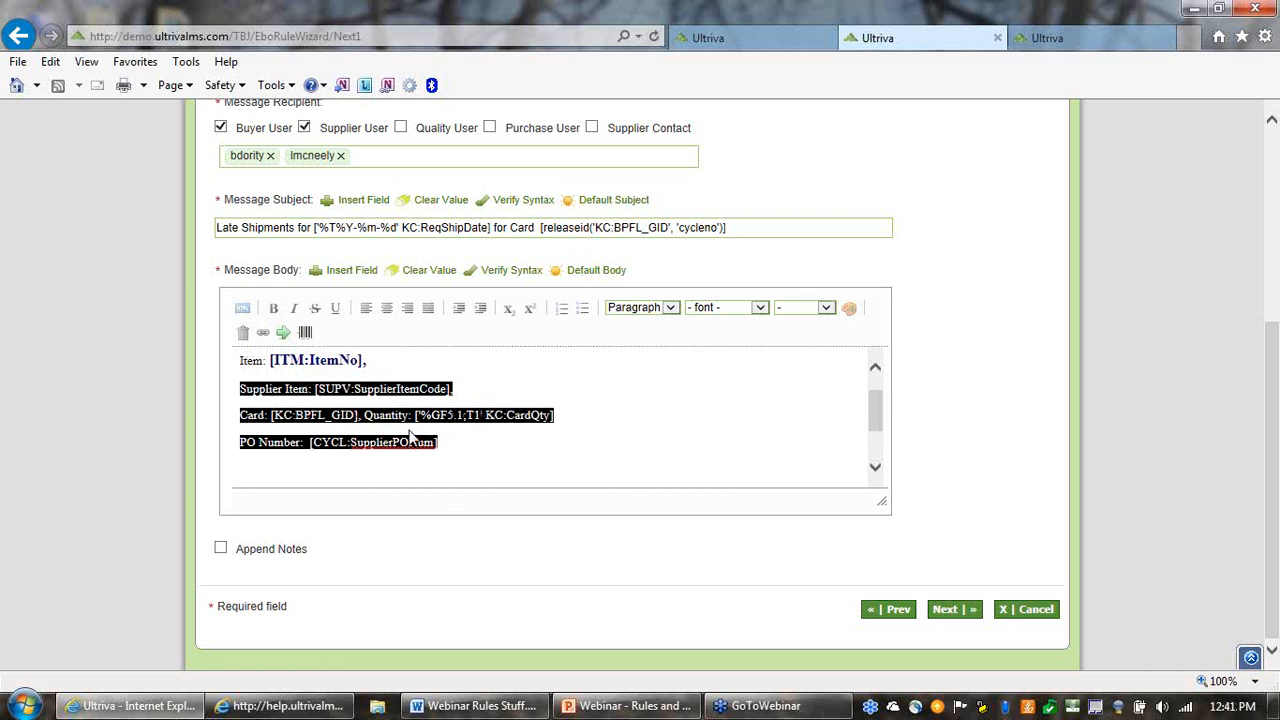
scroll(410, 437, up, 1)
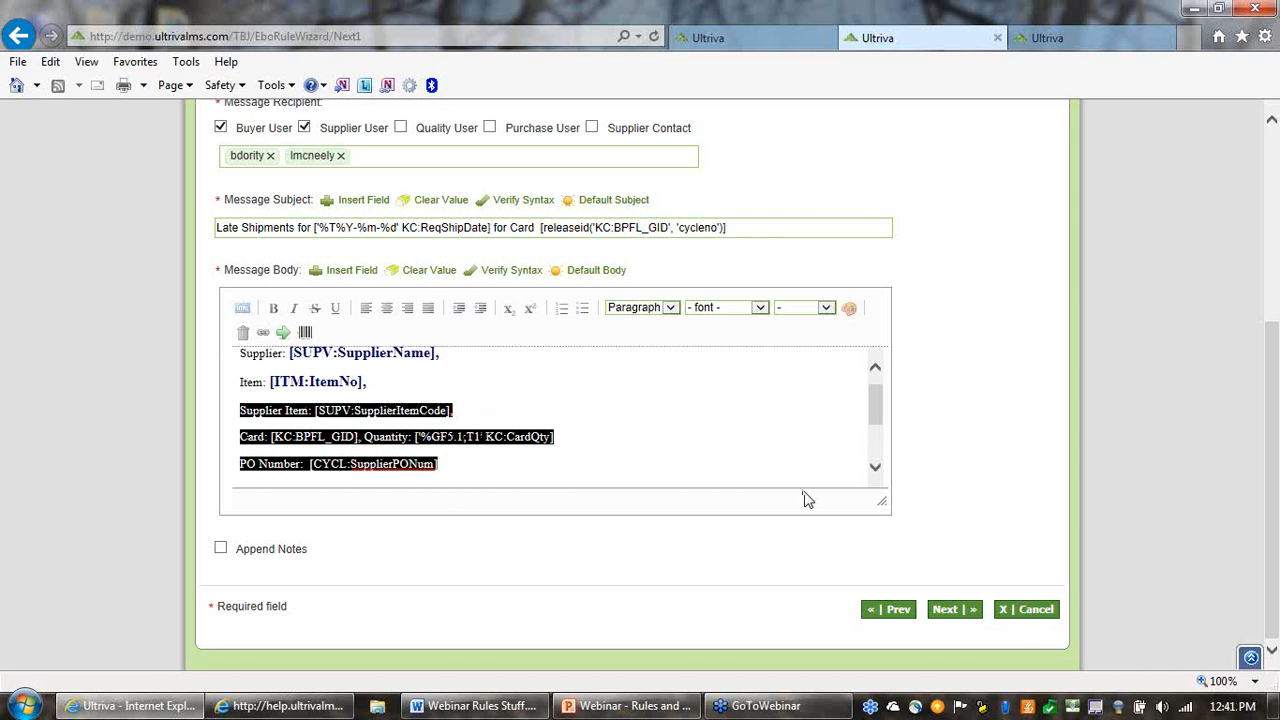
click(1020, 614)
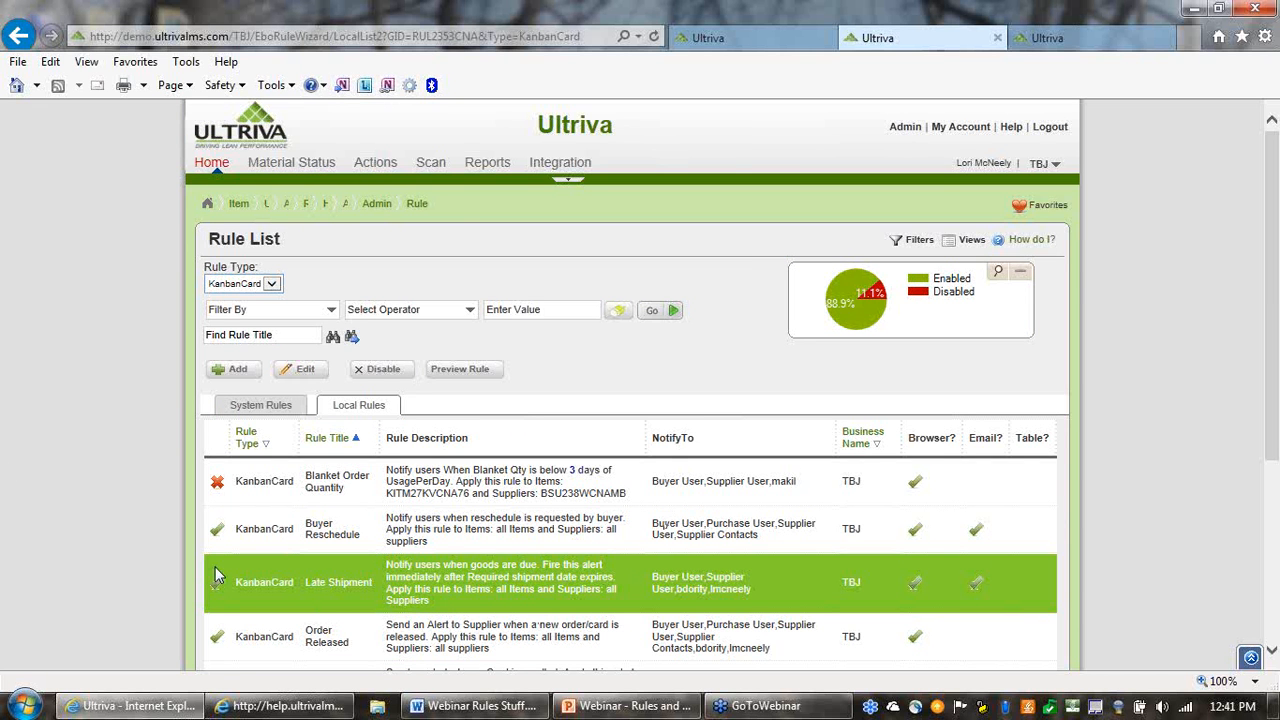
Disable the Late Shipment rule in the local rule list and confirm the change
click(388, 373)
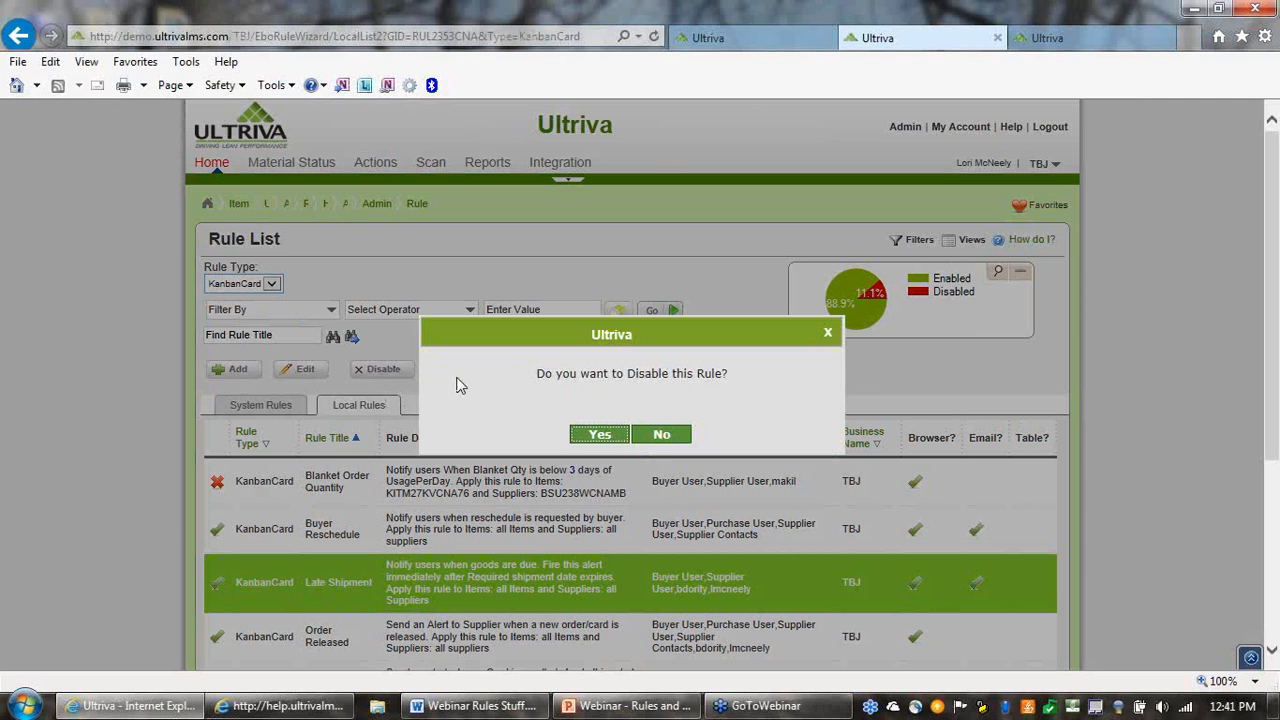
click(605, 440)
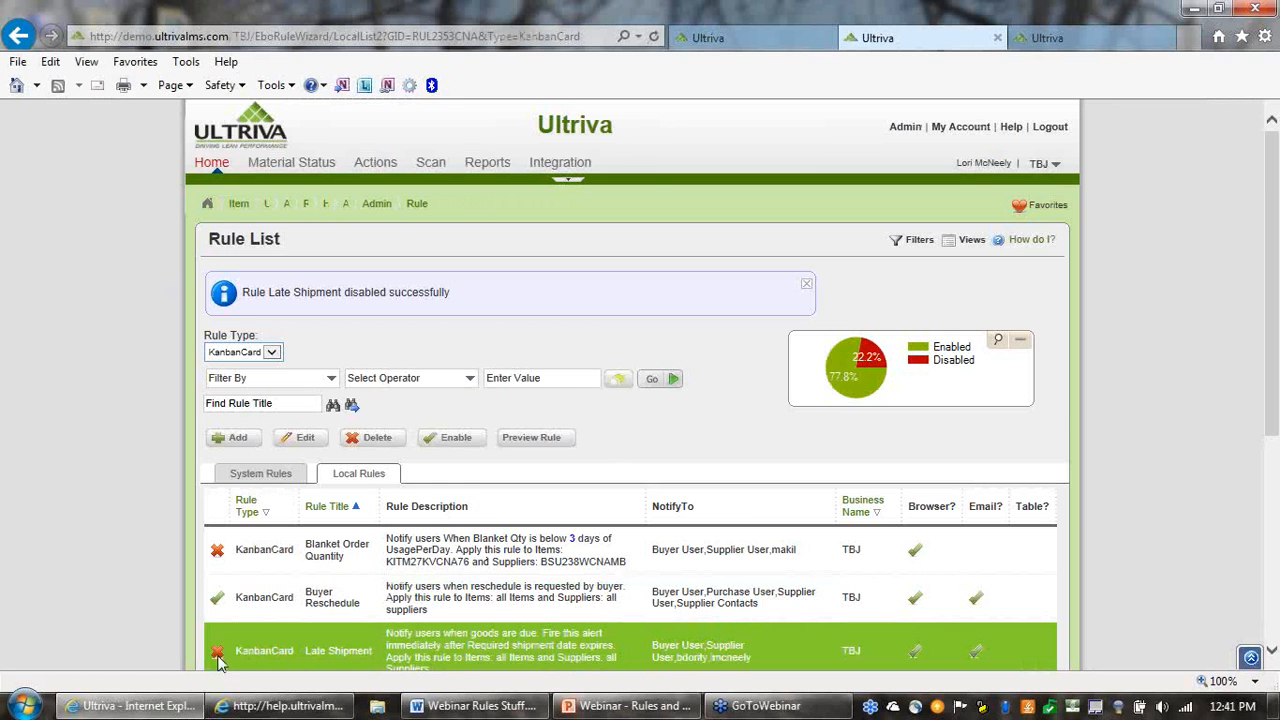
Select the Buyer Reschedule and Late Shipment rules in turn to compare the actions available for enabled and disabled rules
scroll(225, 648, down, 2)
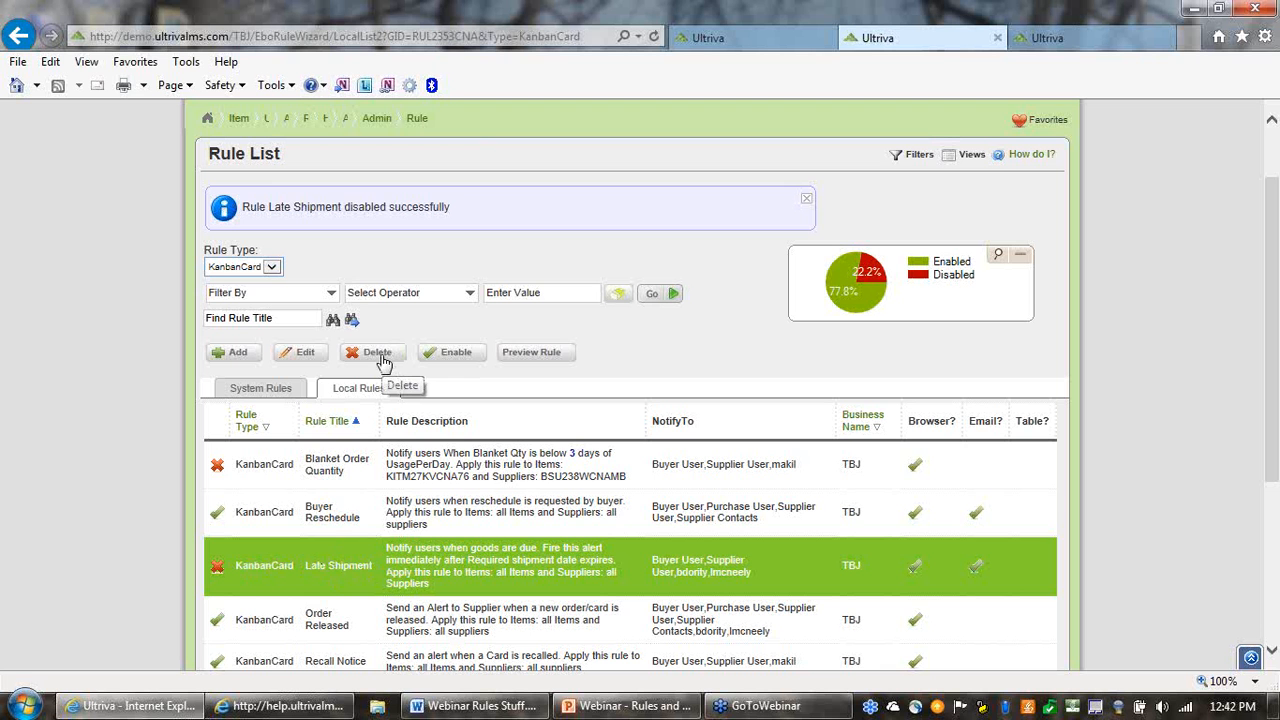
click(320, 519)
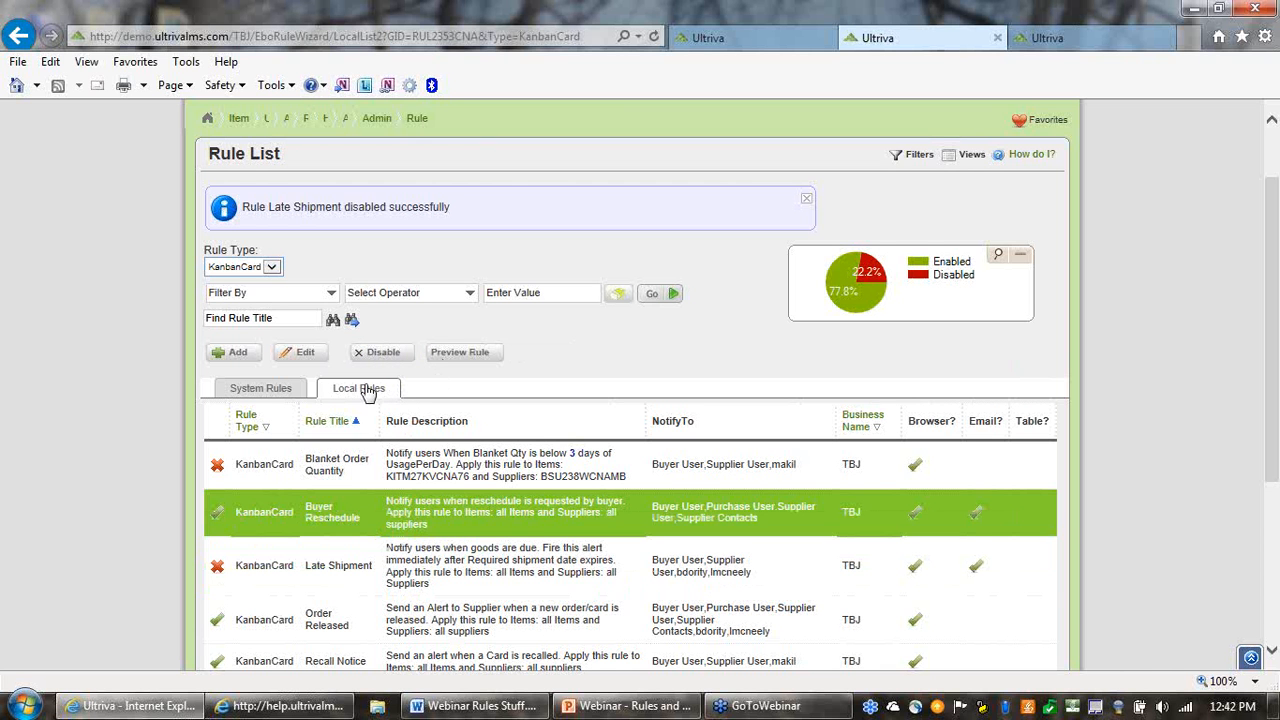
click(325, 564)
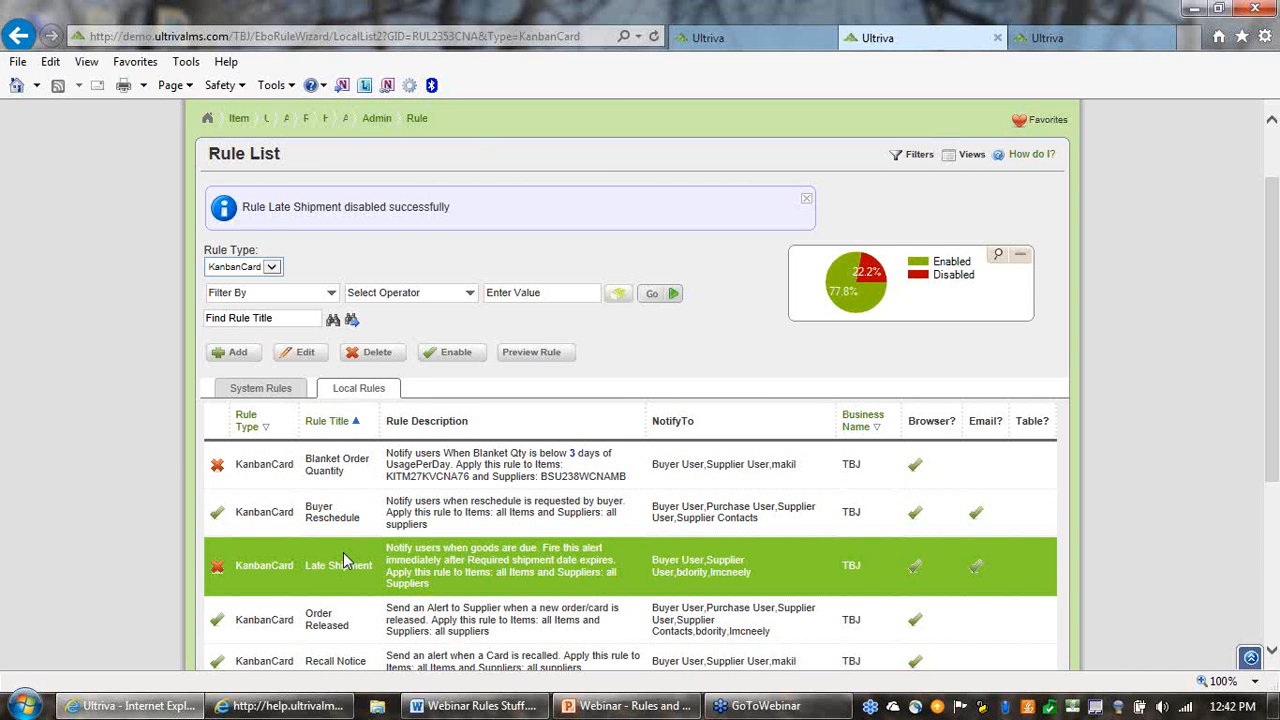
Disable the Buyer Reschedule rule and confirm the change
click(355, 515)
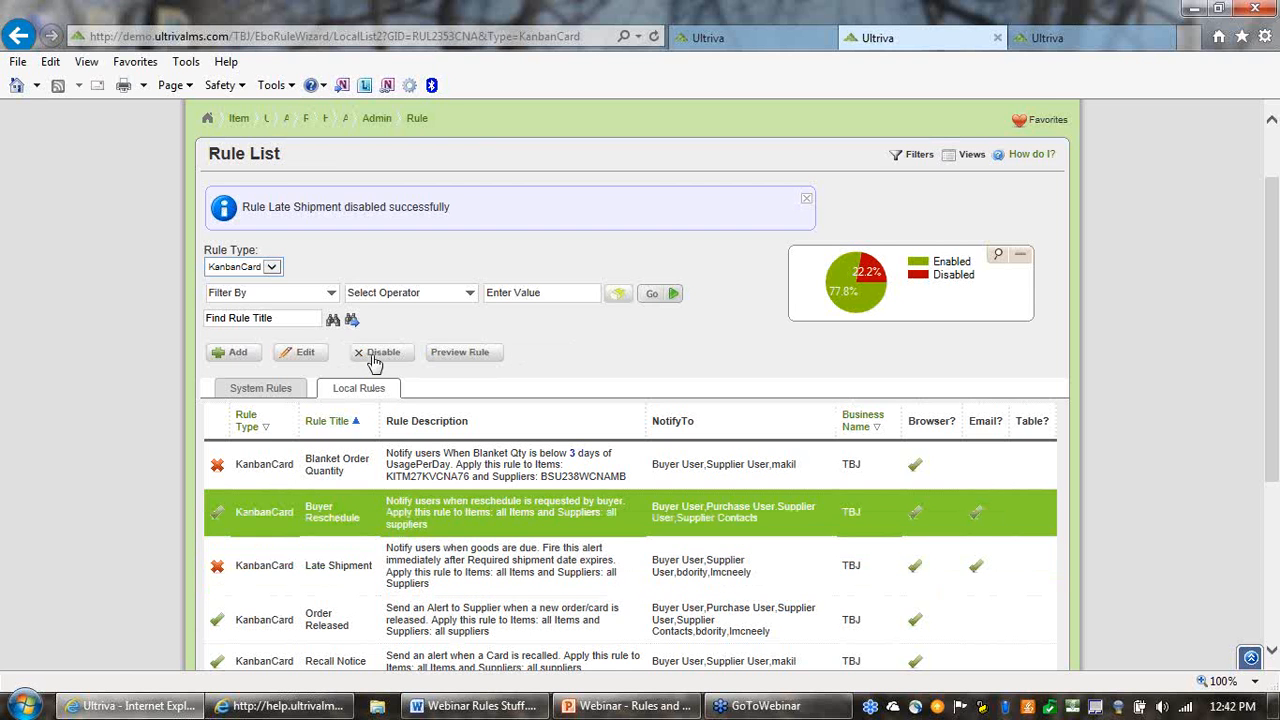
click(376, 354)
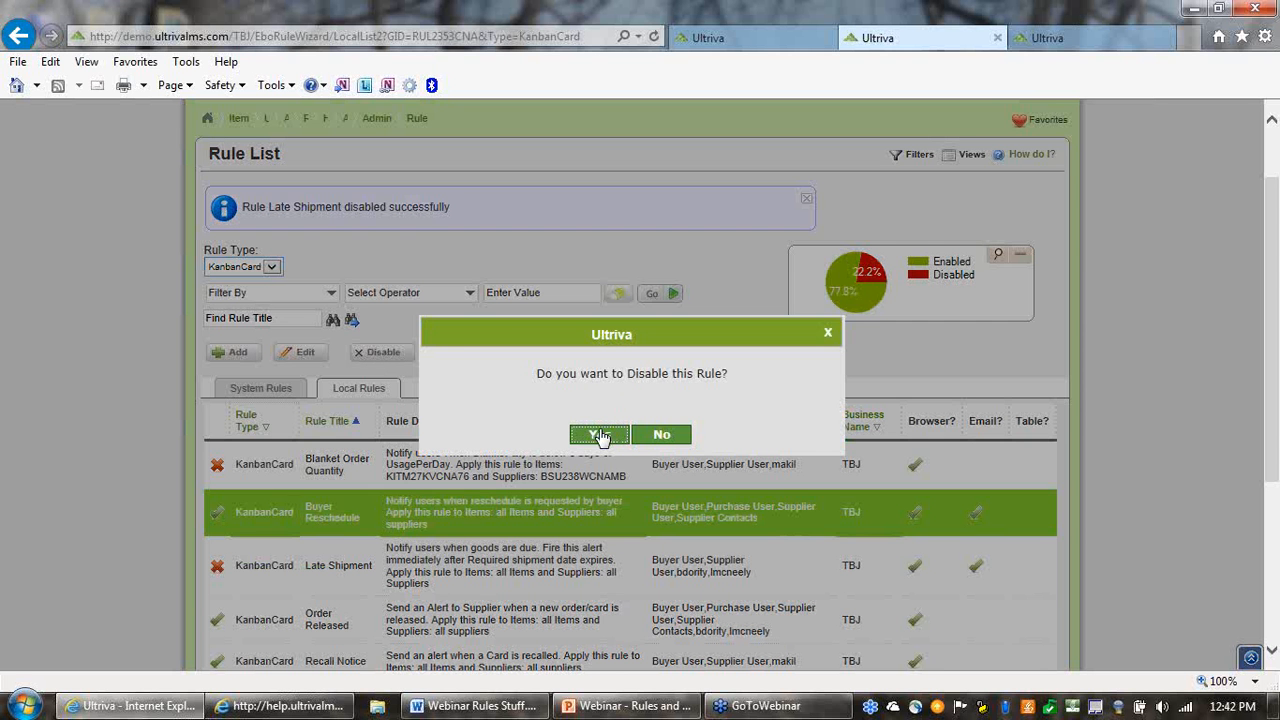
click(600, 436)
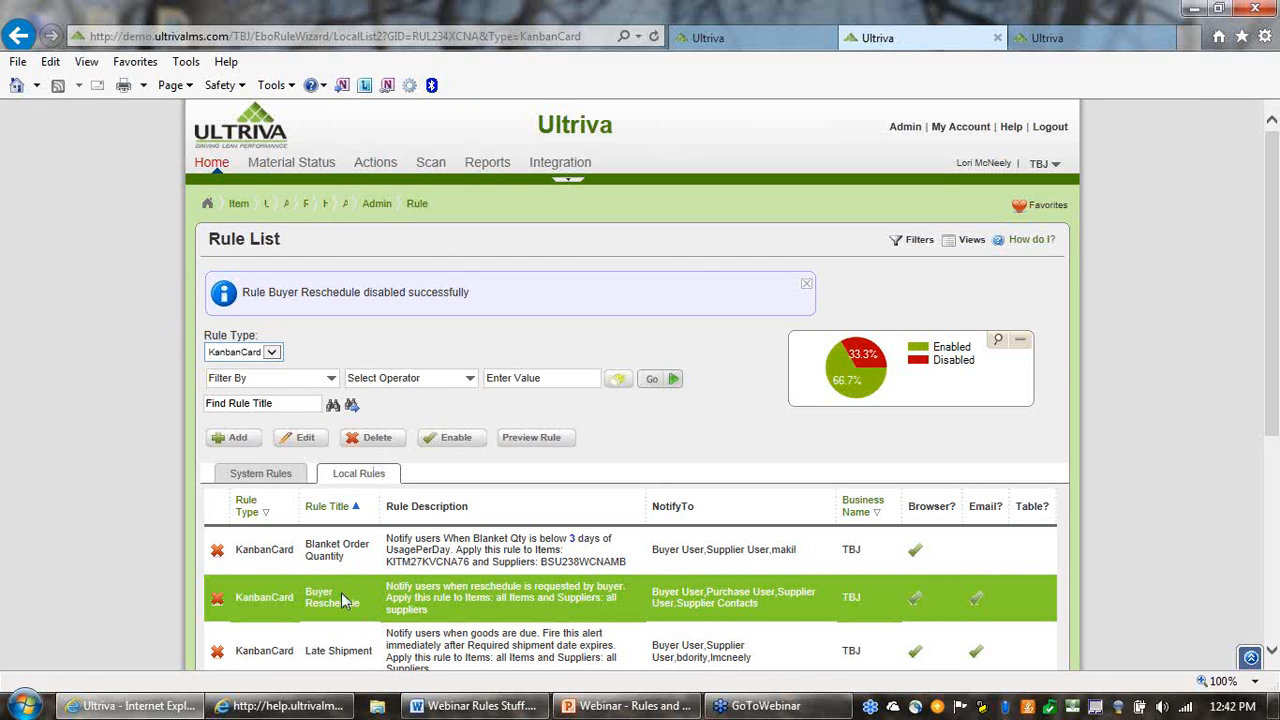
Enable the Buyer Reschedule rule again and confirm the change
scroll(452, 540, down, 2)
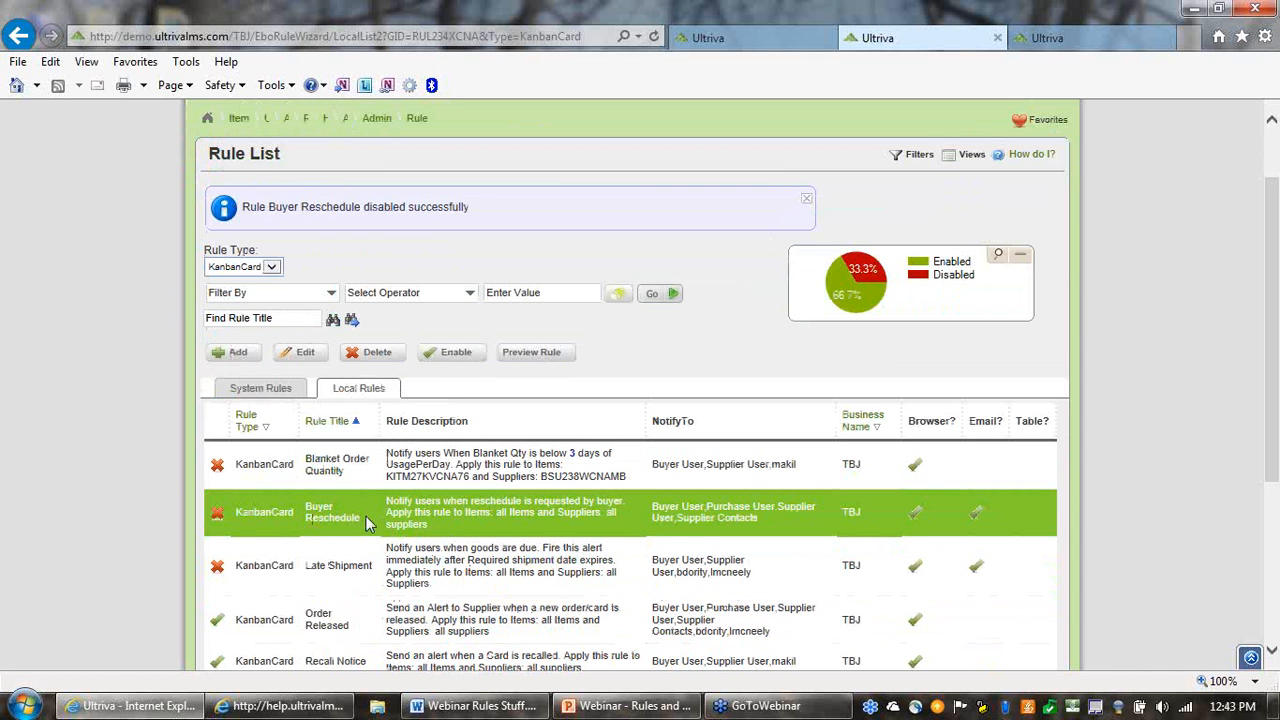
click(458, 356)
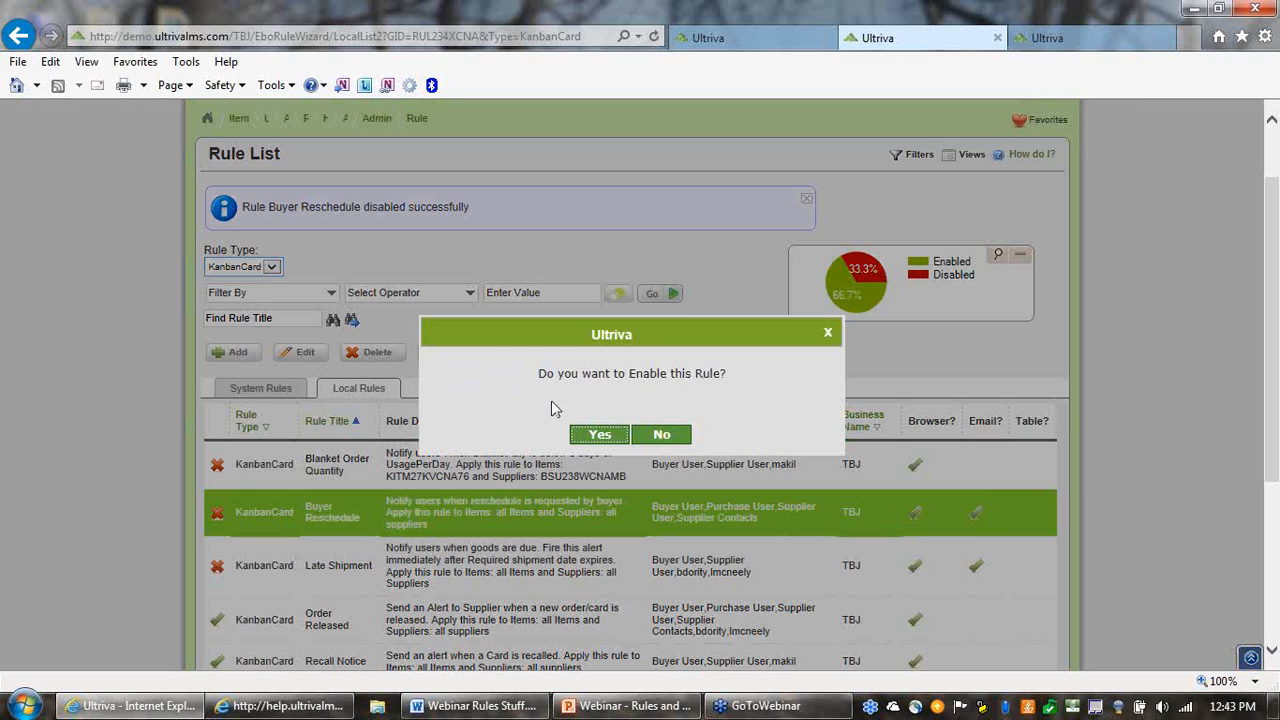
click(598, 436)
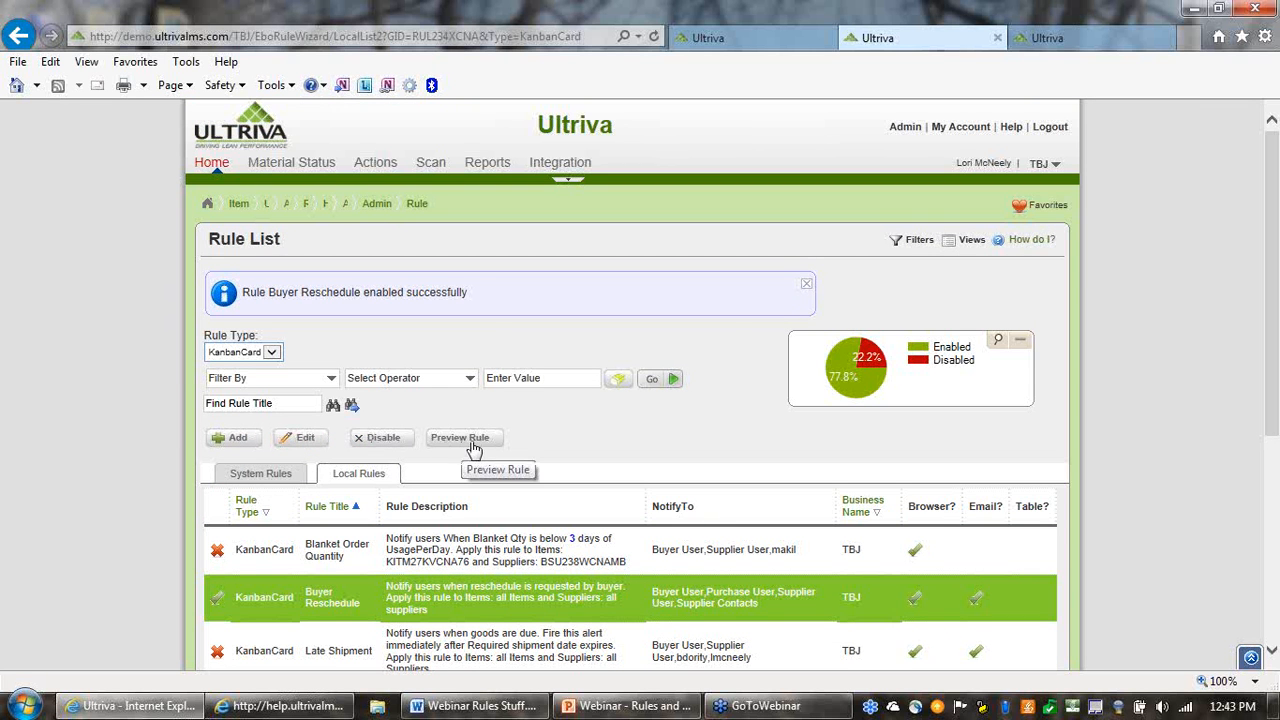
Review the rest of the local rules, and switch to the PowerPoint webinar presentation at the Grouping Email Alerts slide
scroll(643, 438, down, 1)
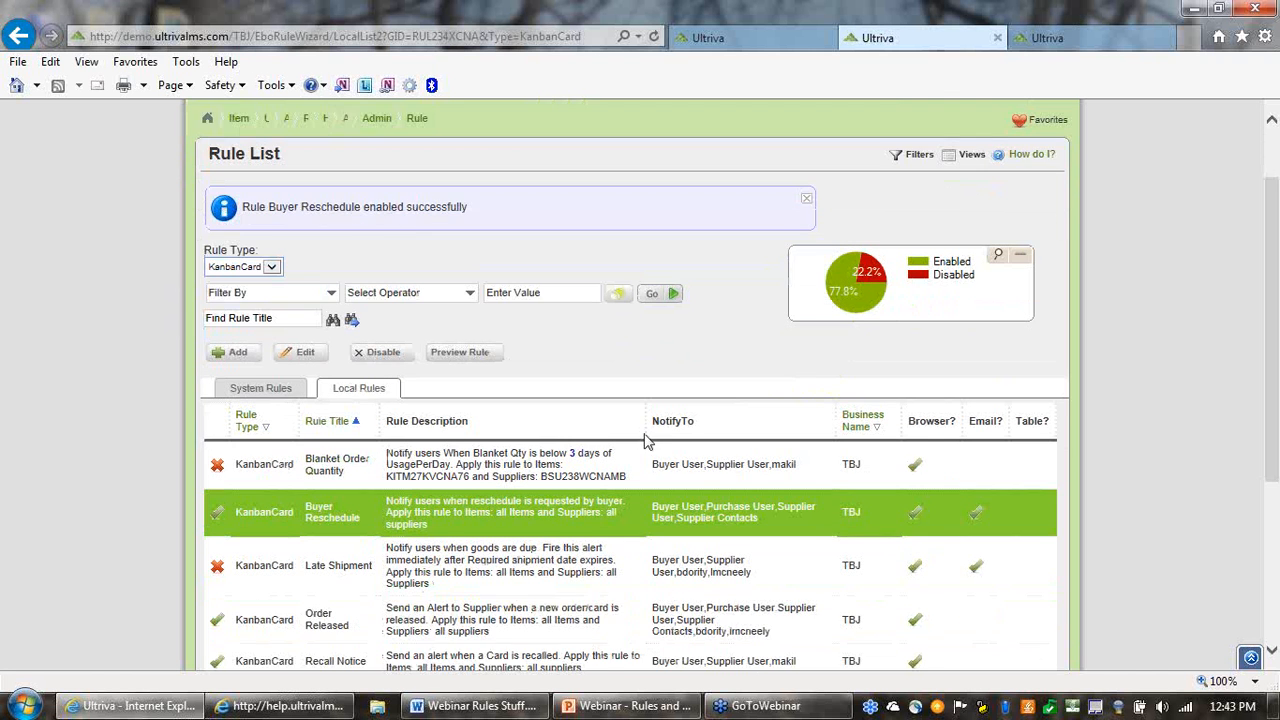
scroll(671, 447, down, 1)
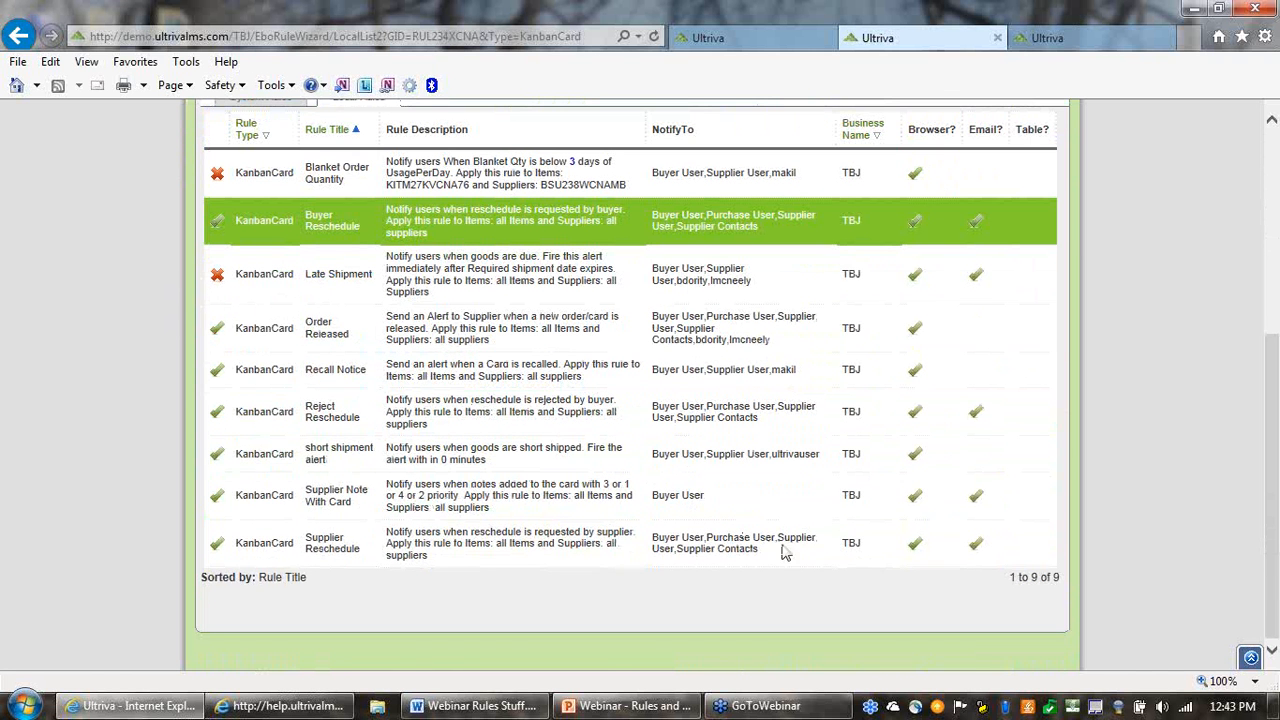
click(630, 710)
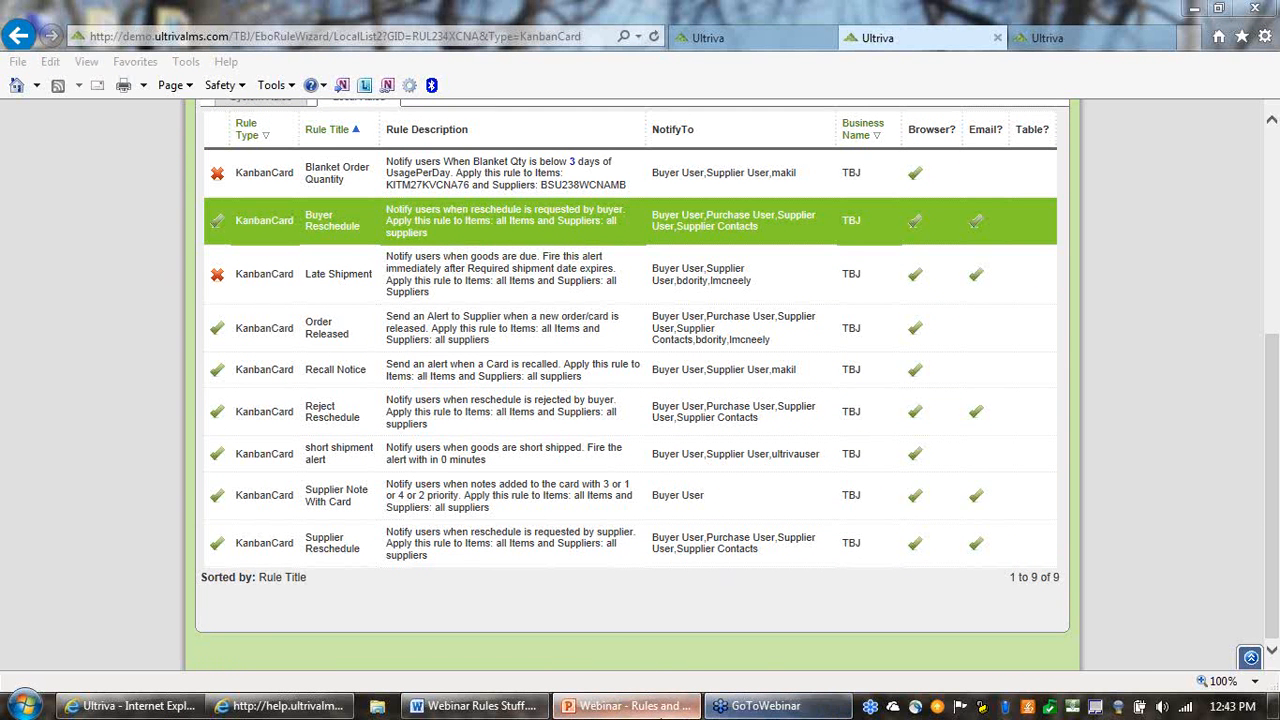
click(646, 716)
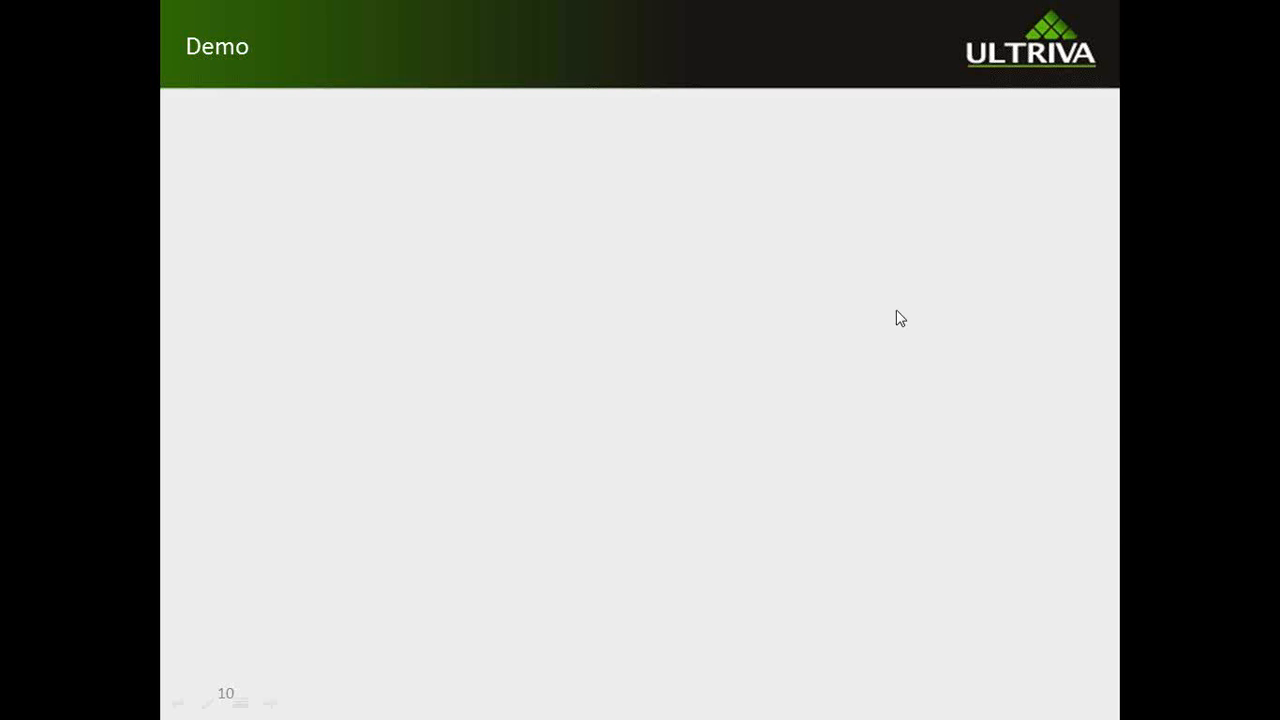
click(895, 315)
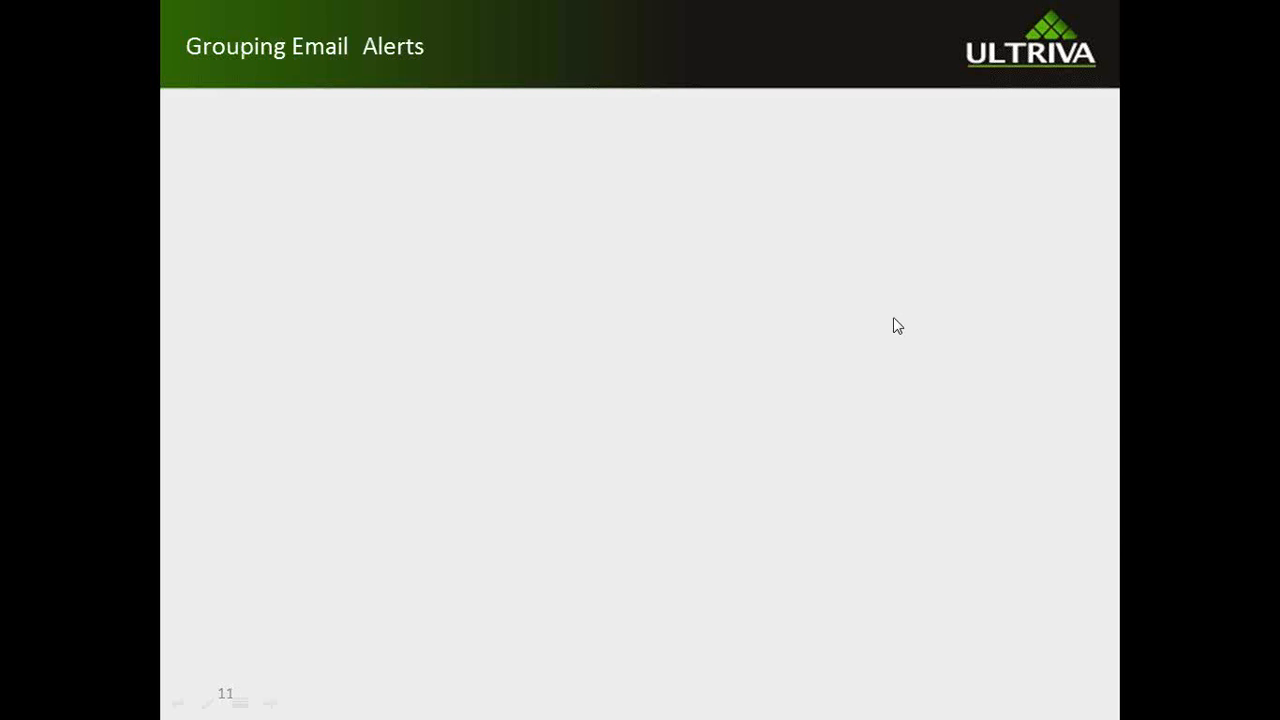